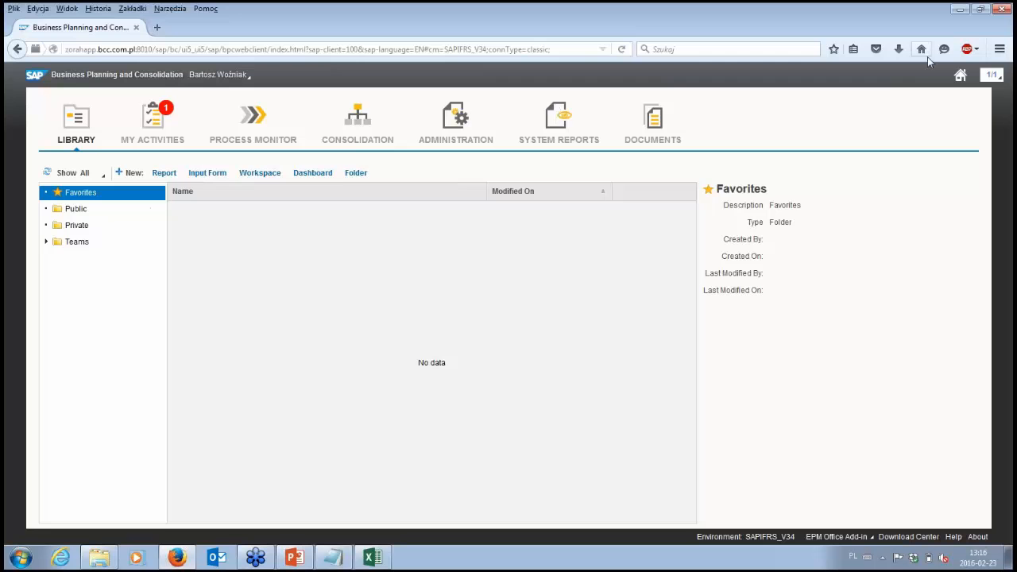
# Step: Show the activities of the FS Consolidation Dec 2015 process and widen the Activity column to fit the activity names
pyautogui.click(922, 49)
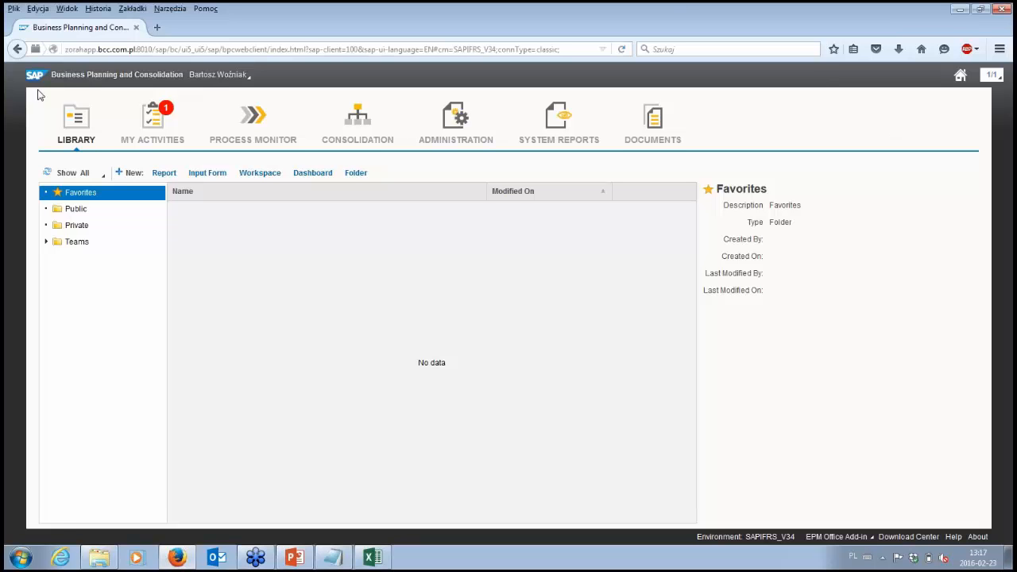
pyautogui.click(153, 139)
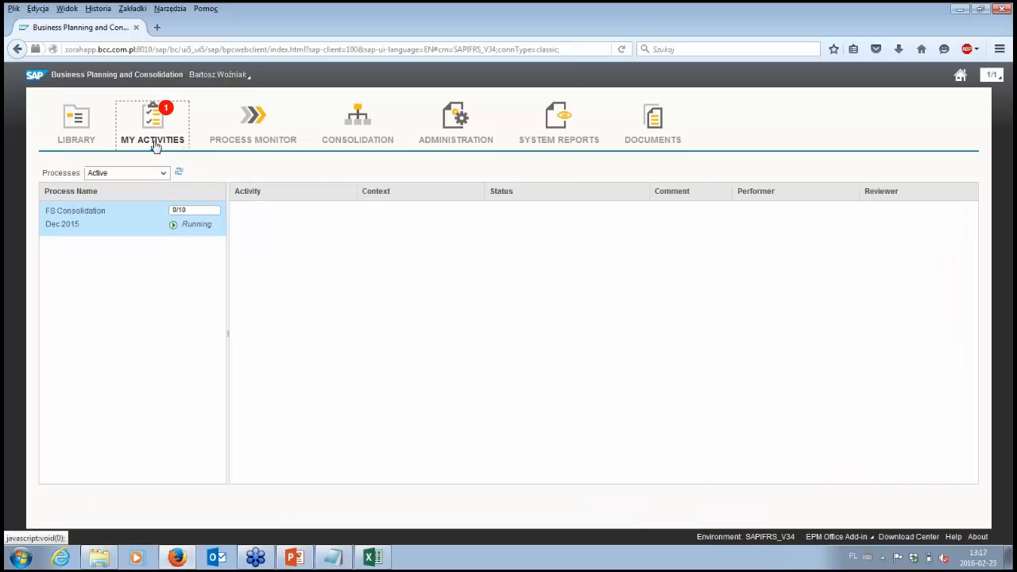
pyautogui.click(127, 227)
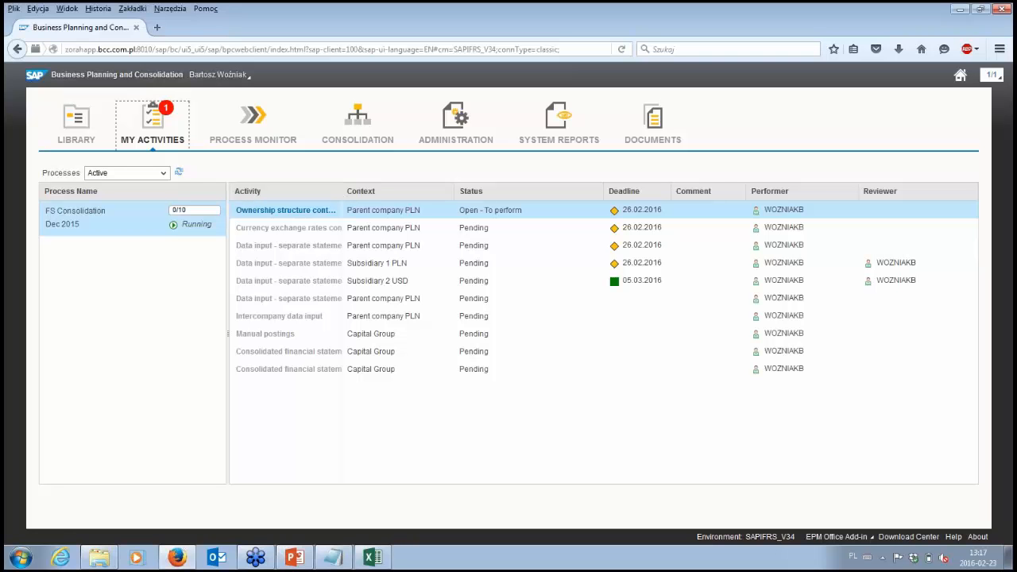
pyautogui.moveTo(342, 192); pyautogui.dragTo(438, 191)
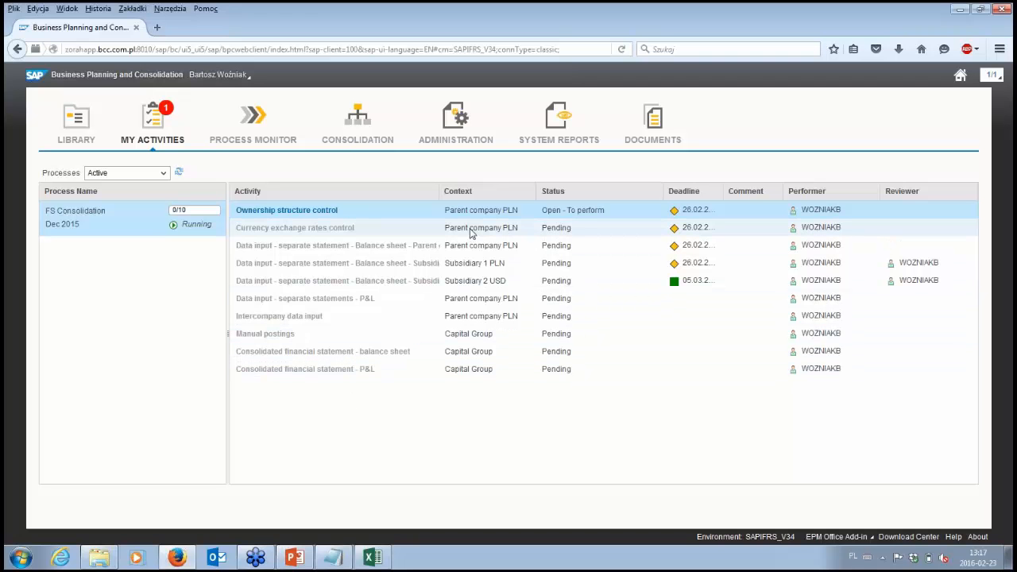
# Step: Open the Ownership structure control activity, examine the entities' consolidation methods and rates in its ownership editor, and close the editor
pyautogui.moveTo(488, 218)
pyautogui.moveTo(338, 215)
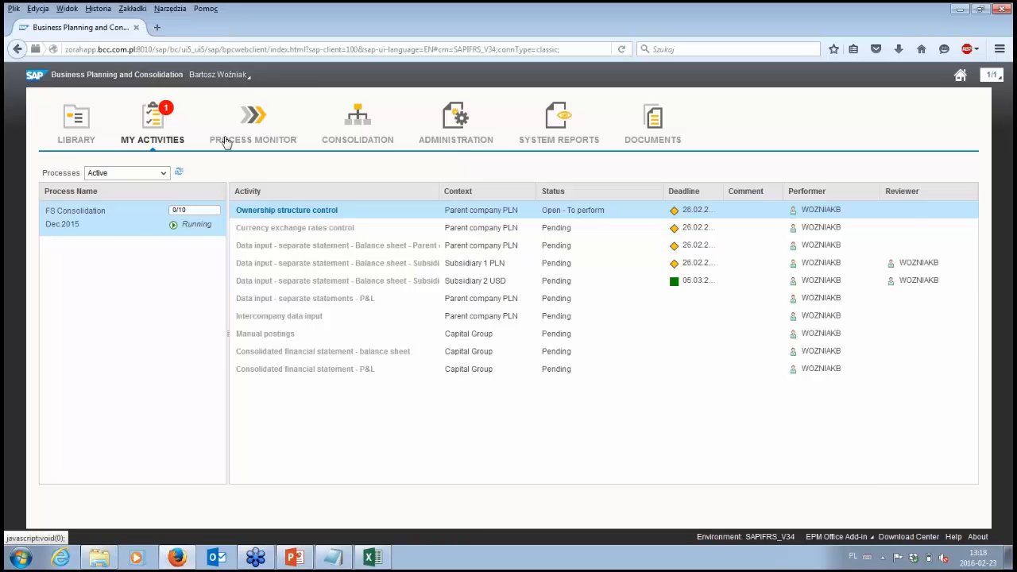
pyautogui.click(321, 212)
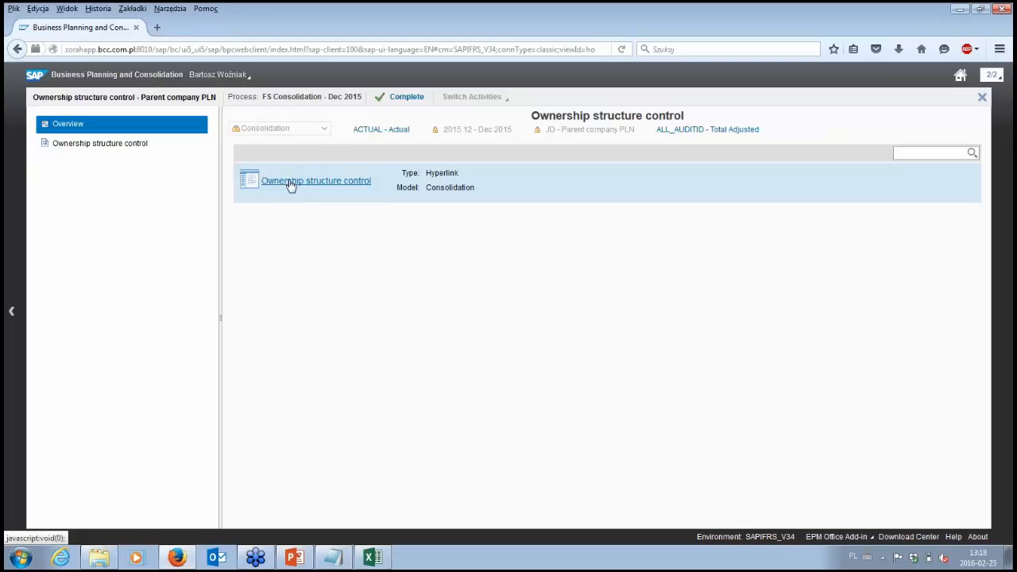
pyautogui.click(290, 185)
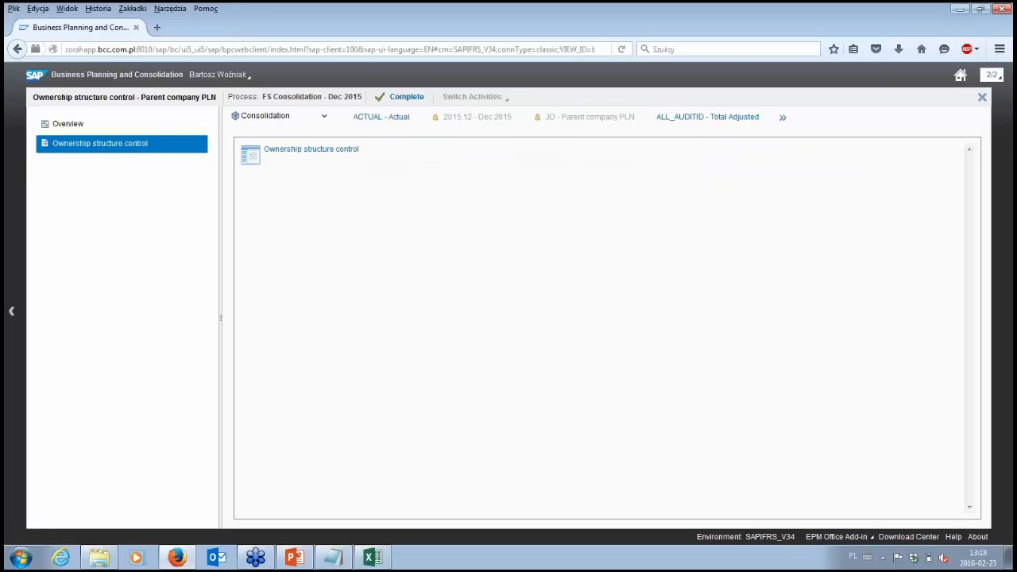
pyautogui.click(339, 154)
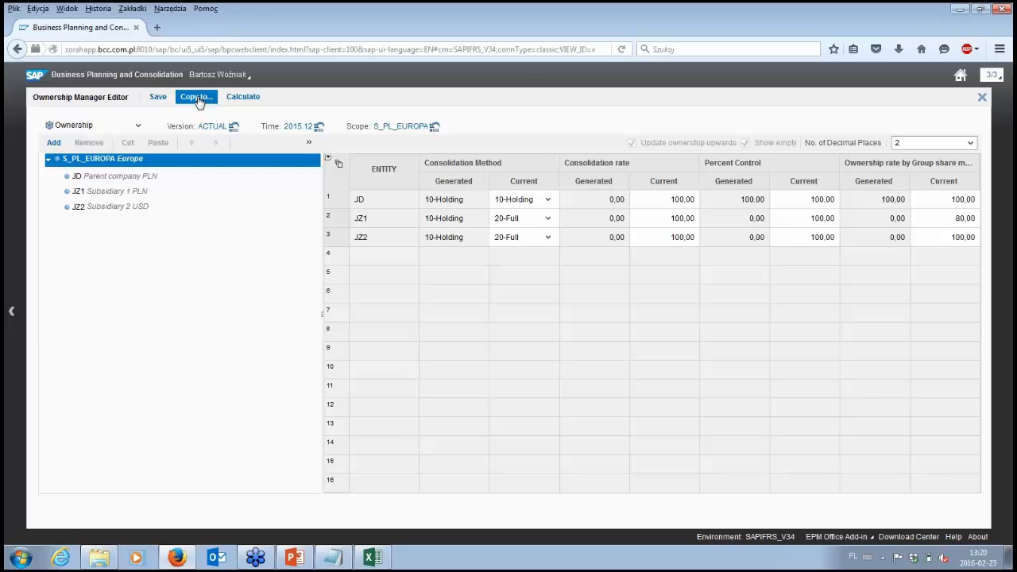
pyautogui.click(983, 98)
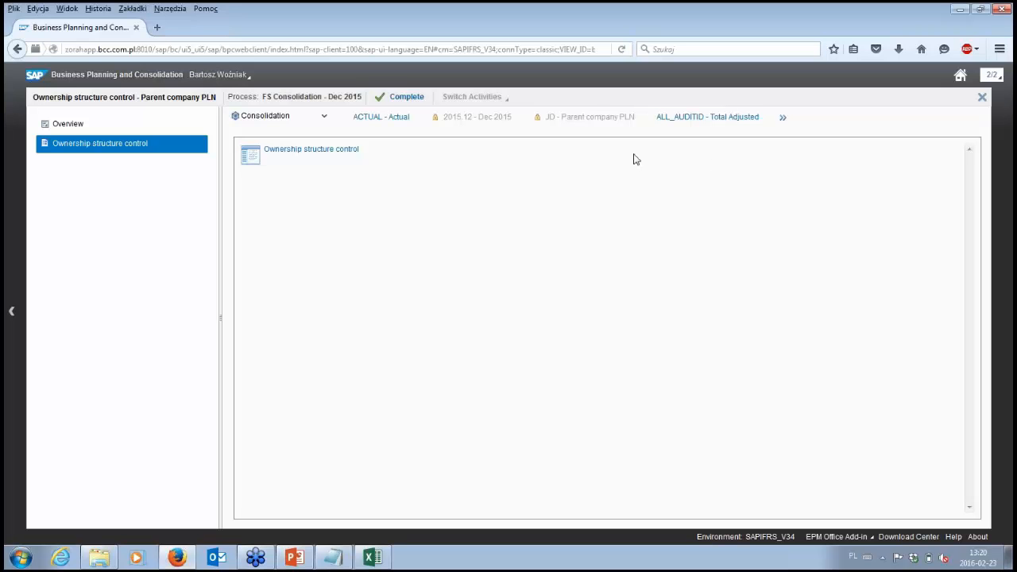
# Step: Complete the Ownership structure control activity with the comment "Could you check our share in JZ1 later?"
pyautogui.click(406, 98)
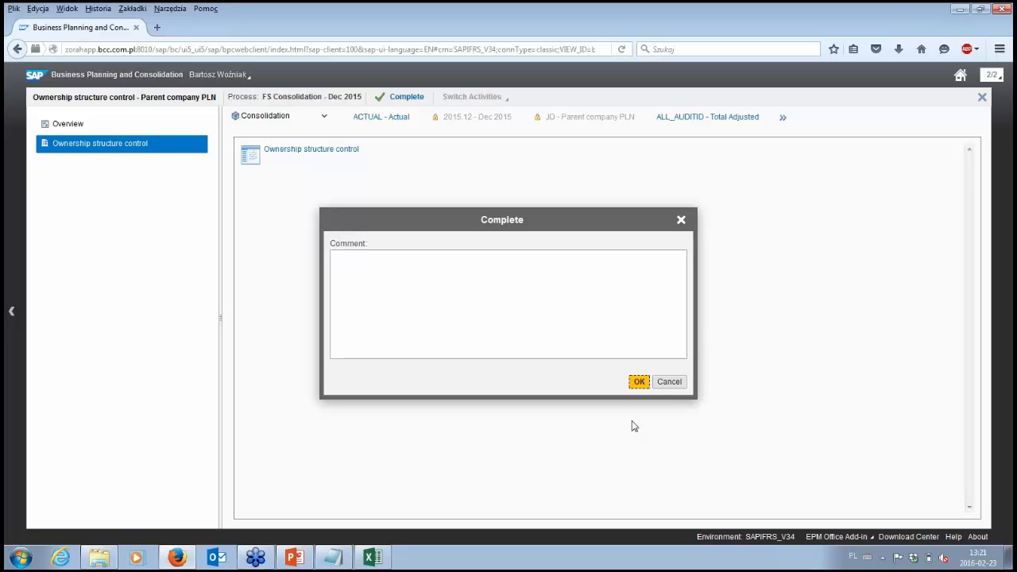
pyautogui.click(600, 318)
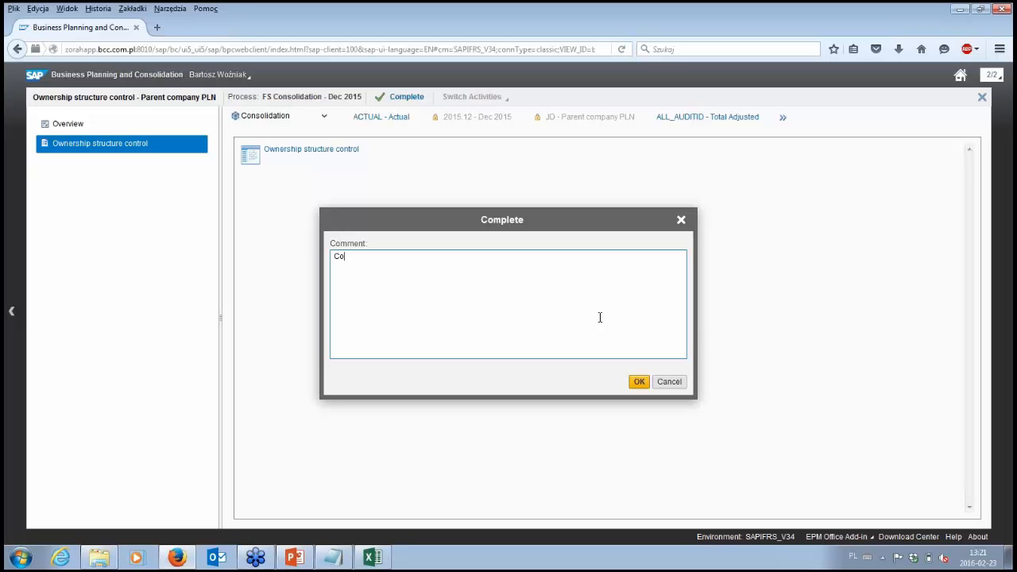
pyautogui.write('uld you check our share in JZ1')
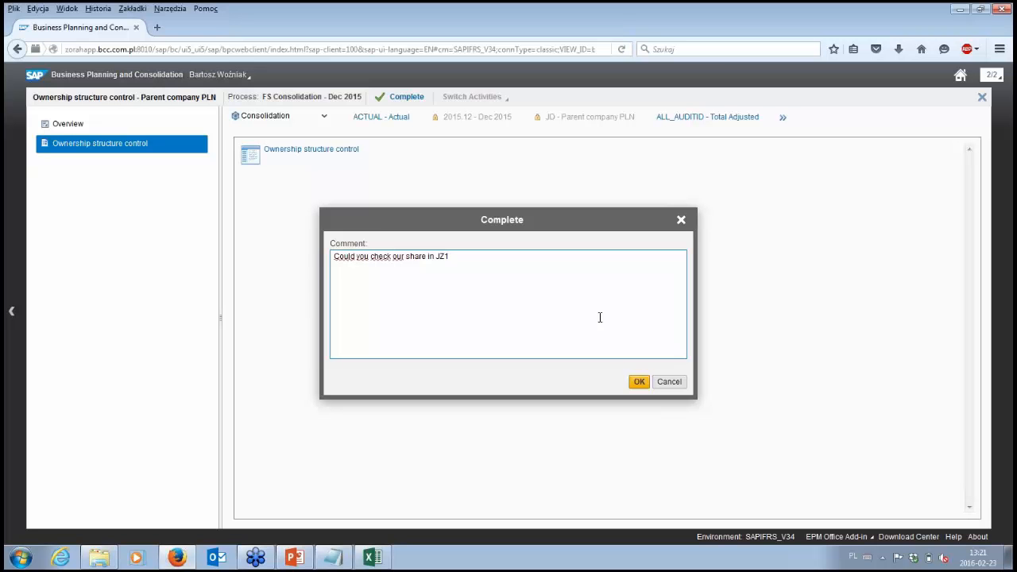
pyautogui.write(' later?')
pyautogui.click(639, 383)
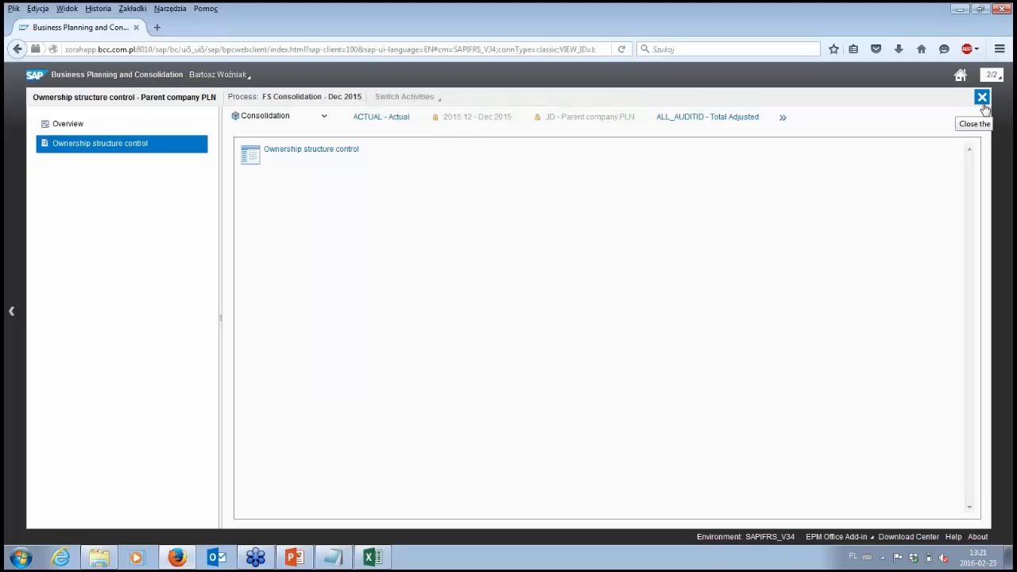
# Step: Return to the activity list and review the comment history of the Ownership structure control activity
pyautogui.click(982, 98)
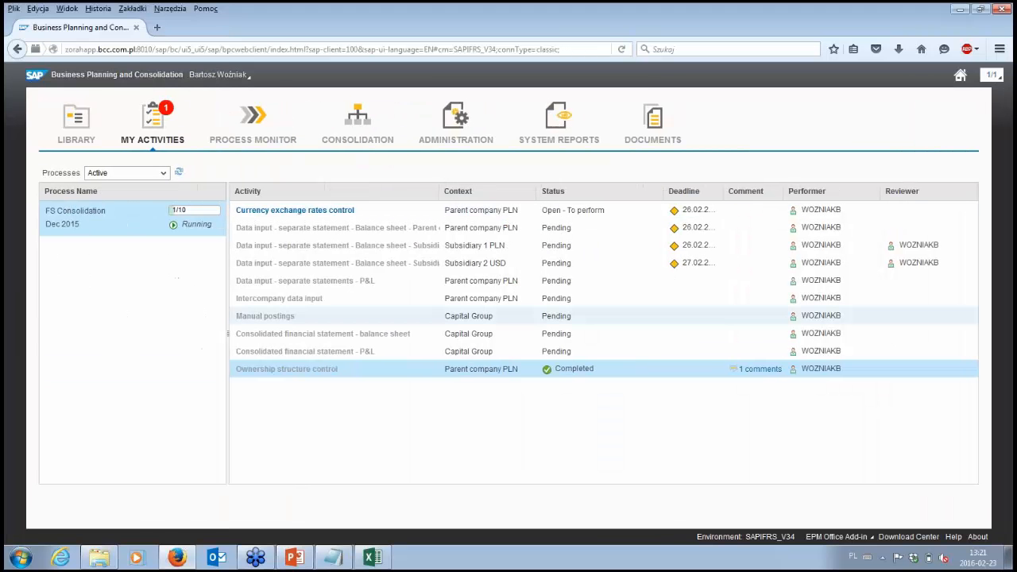
pyautogui.click(764, 372)
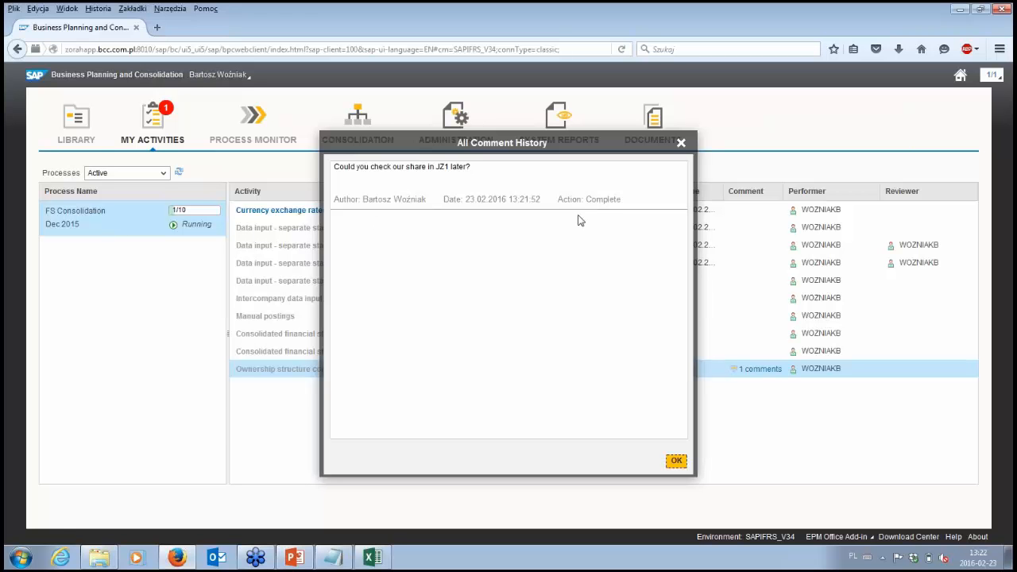
pyautogui.click(682, 144)
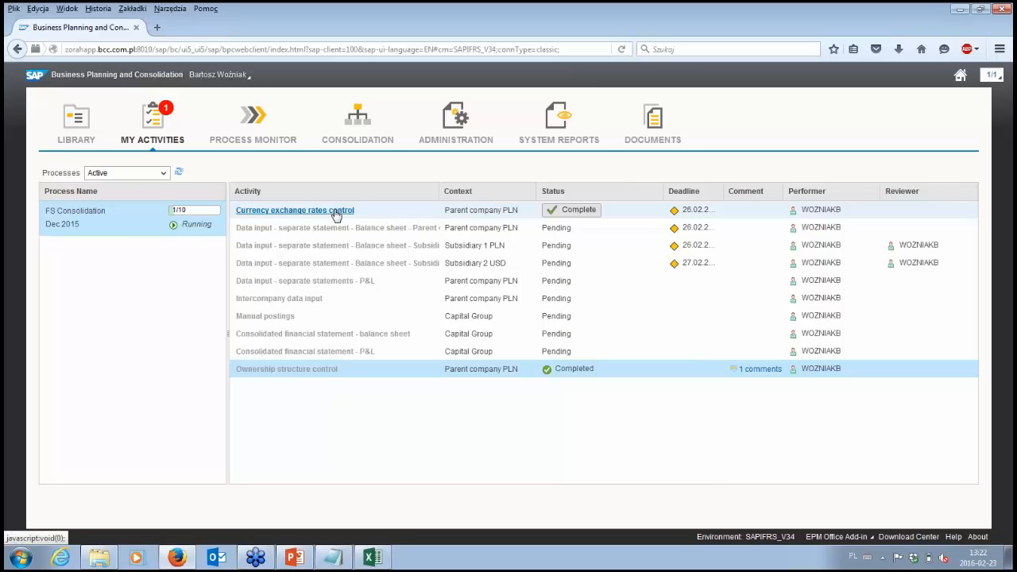
# Step: Open the Currency exchange rates control activity, examine the zloty and US dollar rates in its input form, and close the form
pyautogui.click(334, 211)
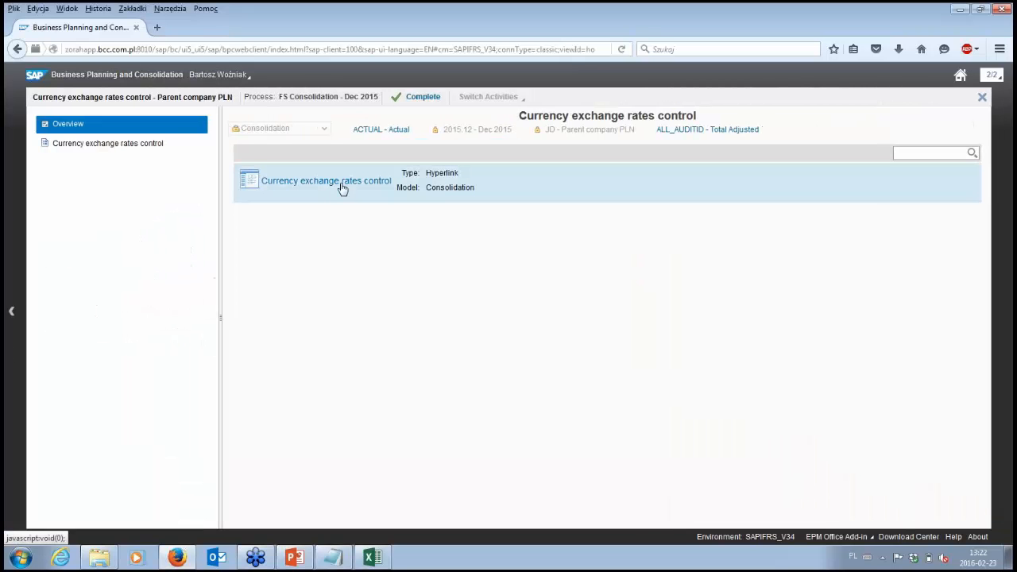
pyautogui.click(344, 188)
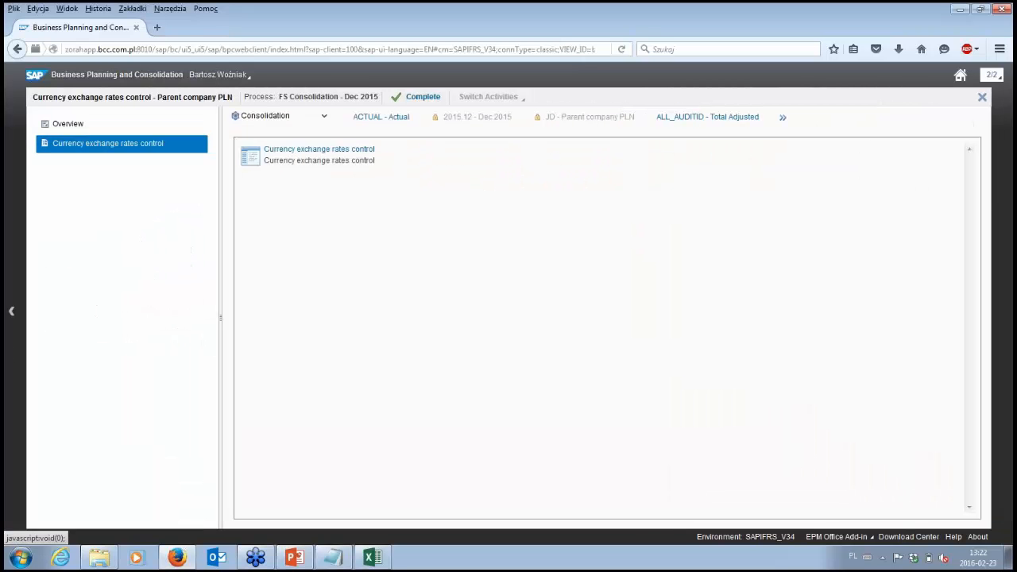
pyautogui.click(361, 153)
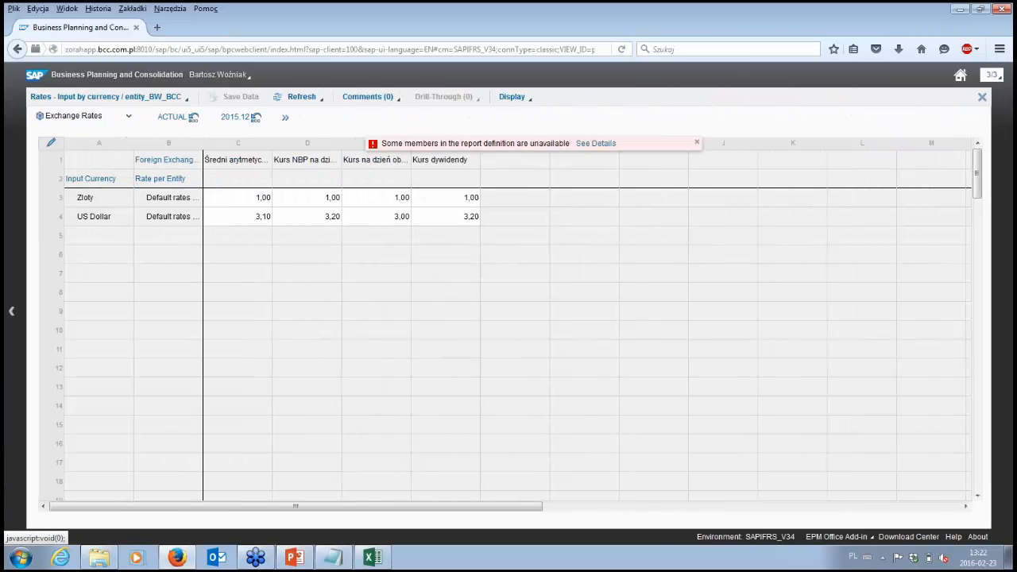
pyautogui.click(697, 145)
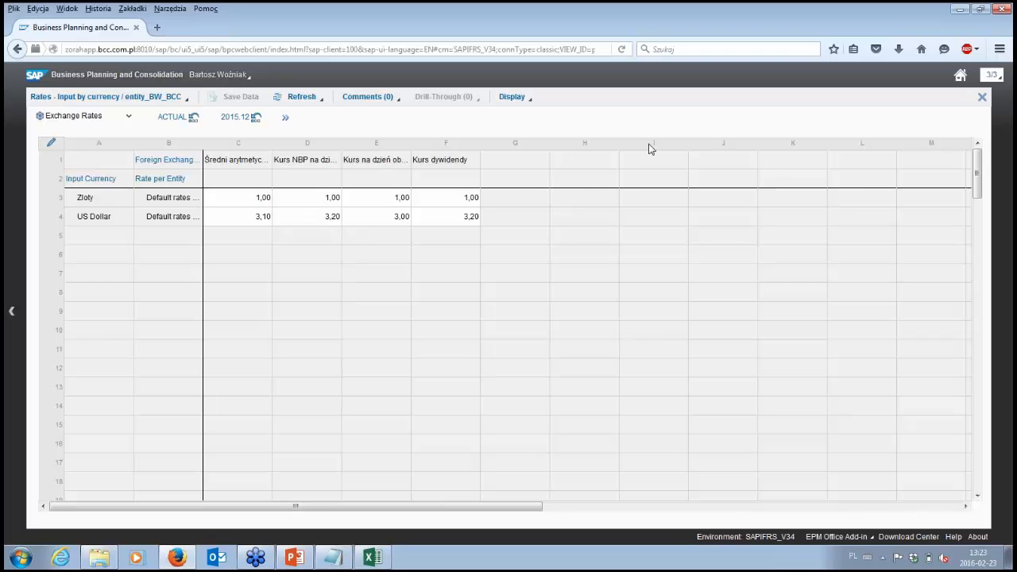
pyautogui.click(981, 99)
pyautogui.click(609, 333)
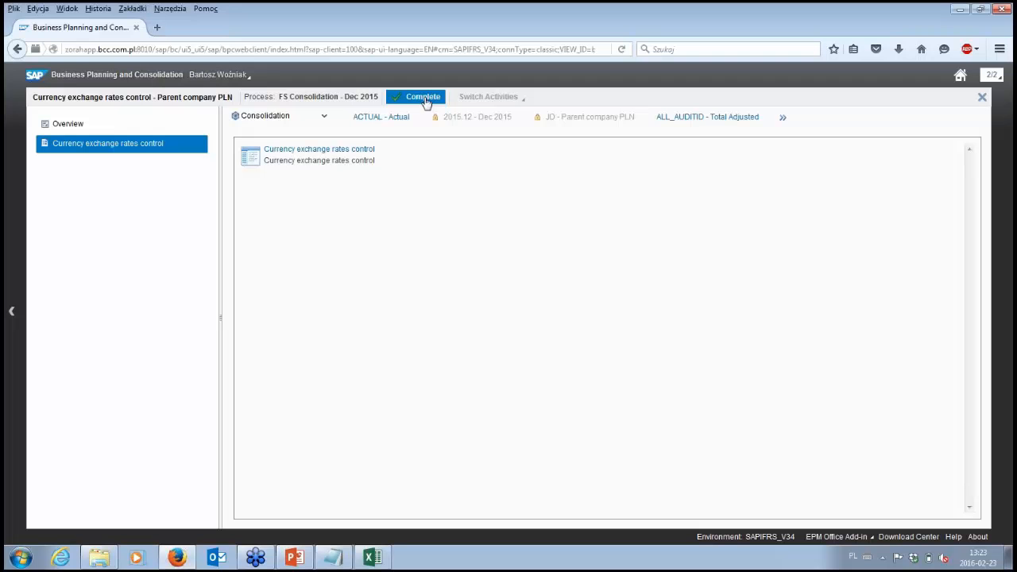
# Step: Complete the Currency exchange rates control activity without a comment and close its workspace
pyautogui.click(425, 98)
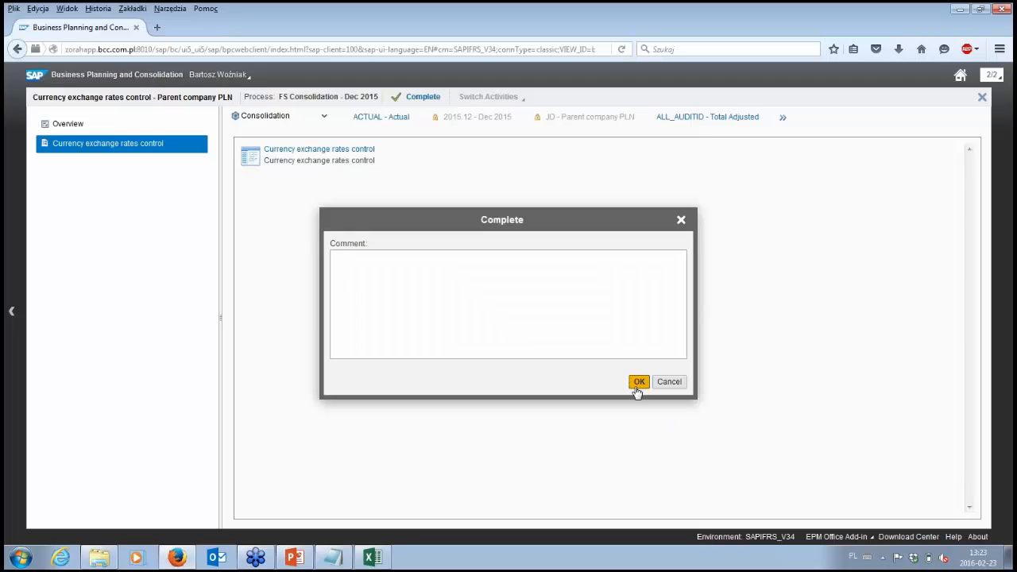
pyautogui.click(639, 382)
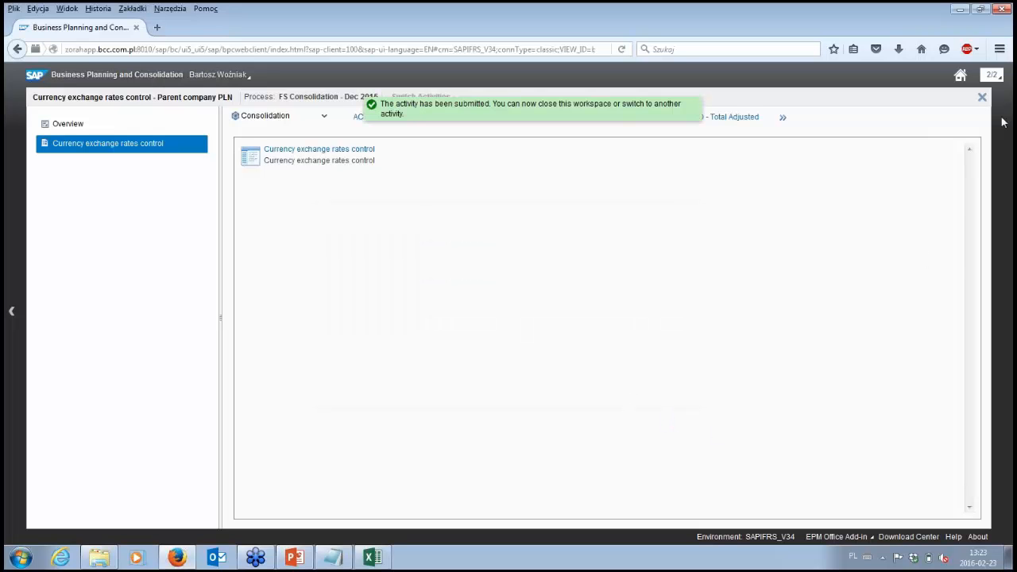
pyautogui.click(980, 98)
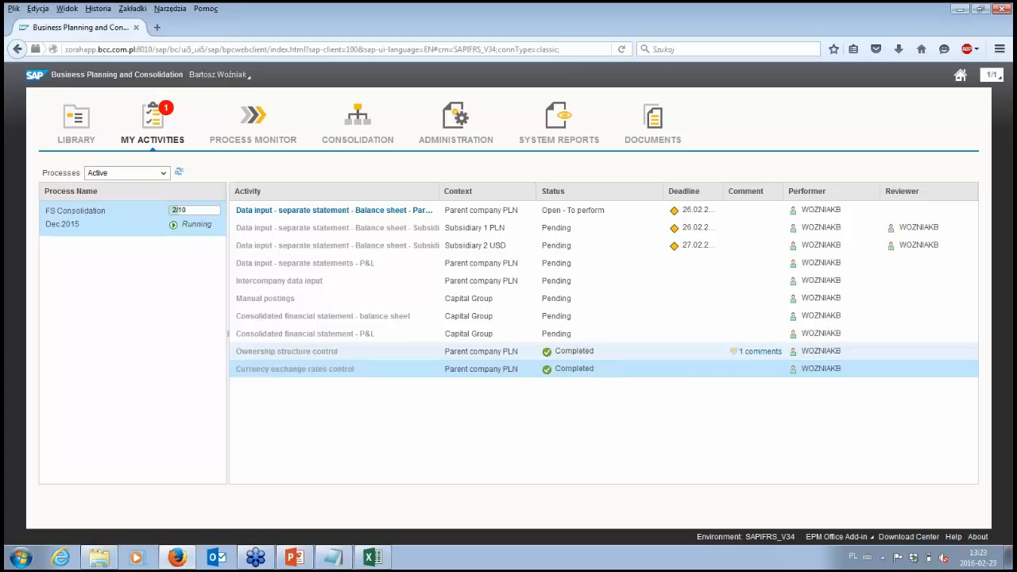
# Step: Widen the Activity column further until the full names of the balance sheet data input activities fit
pyautogui.moveTo(332, 217)
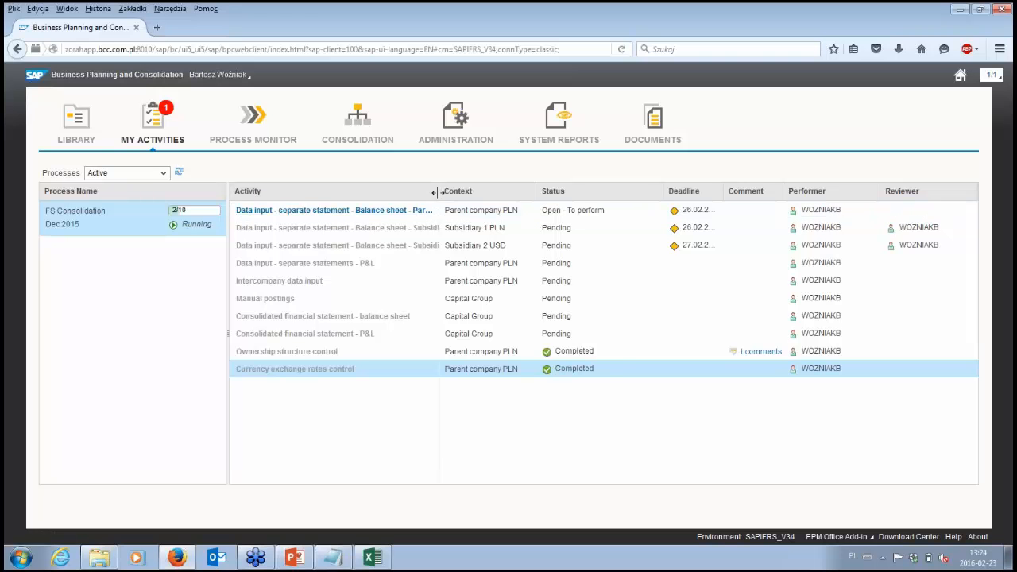
pyautogui.moveTo(450, 192); pyautogui.dragTo(477, 193)
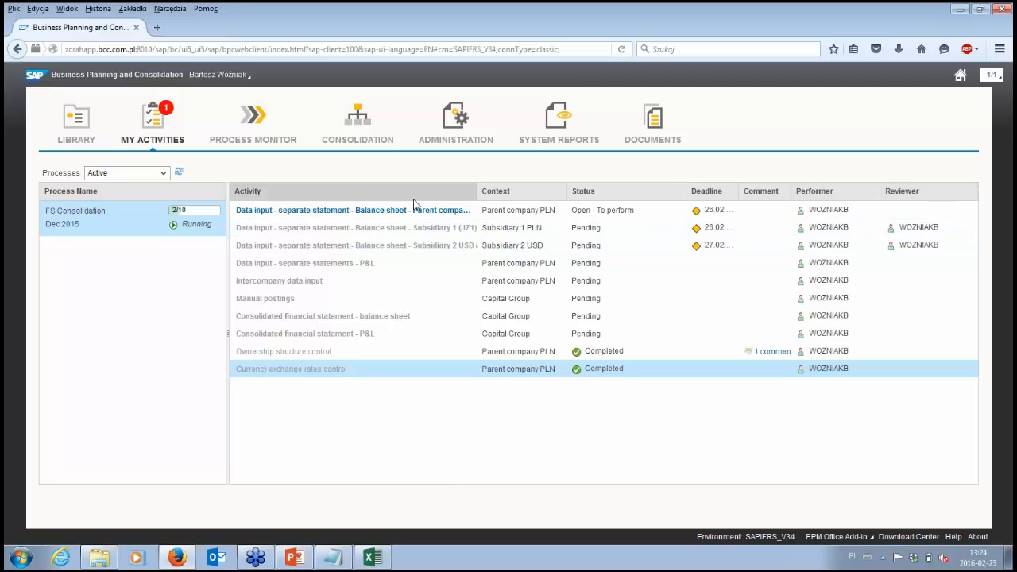
pyautogui.moveTo(412, 217)
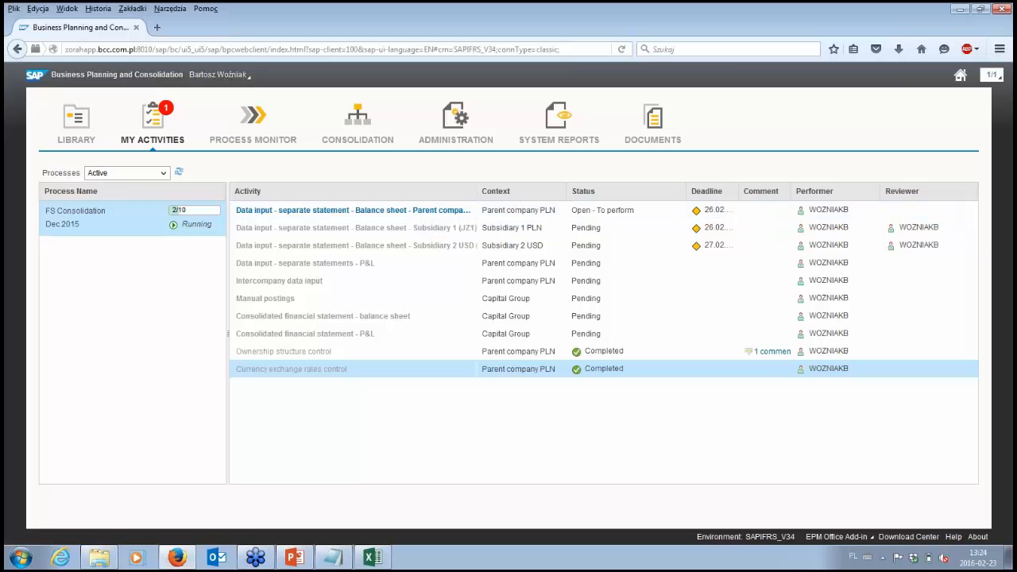
pyautogui.moveTo(477, 192); pyautogui.dragTo(553, 193)
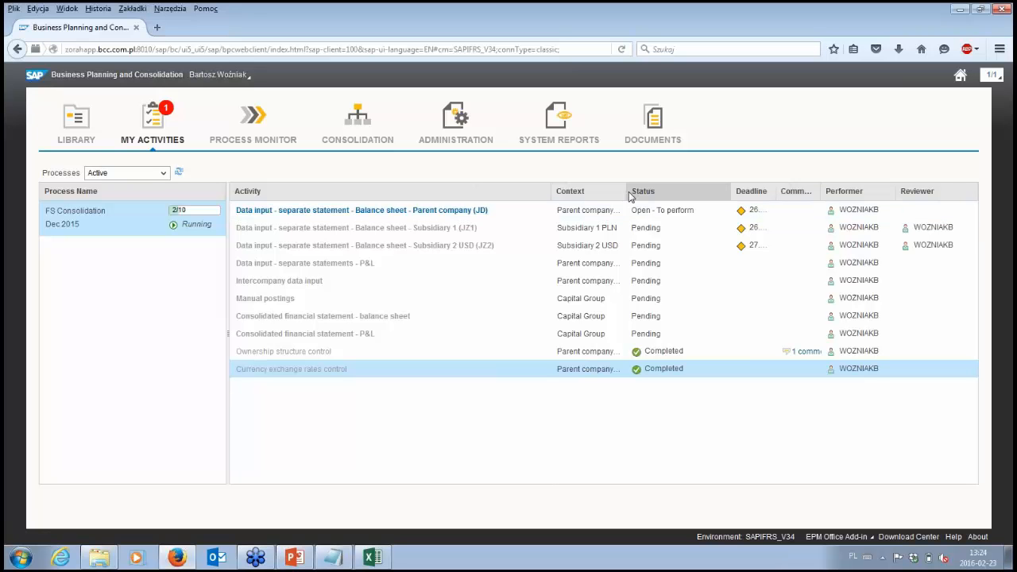
# Step: Open the parent company (JD) balance sheet data input activity and try to open its data control report in Excel
pyautogui.click(478, 212)
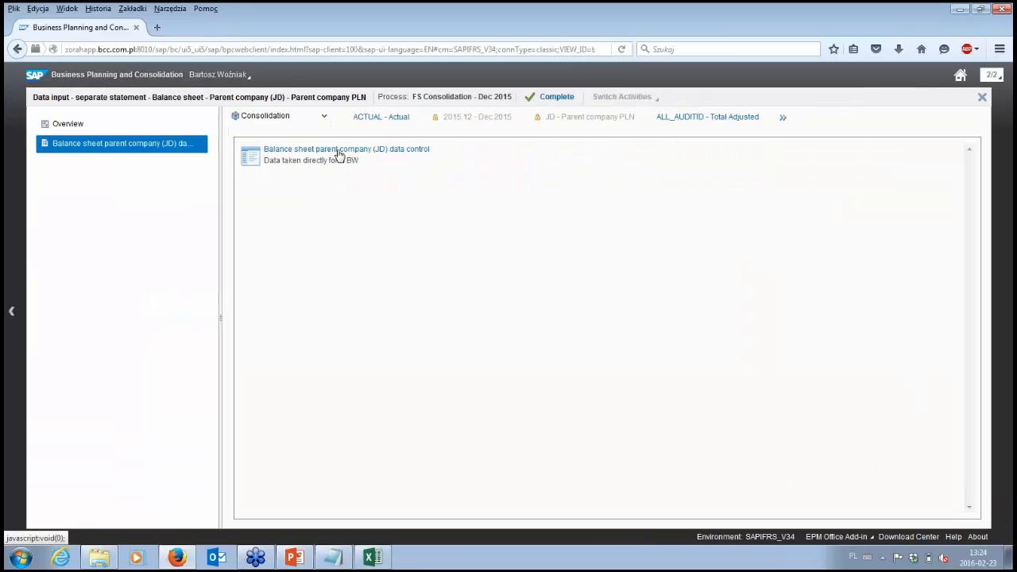
pyautogui.click(340, 153)
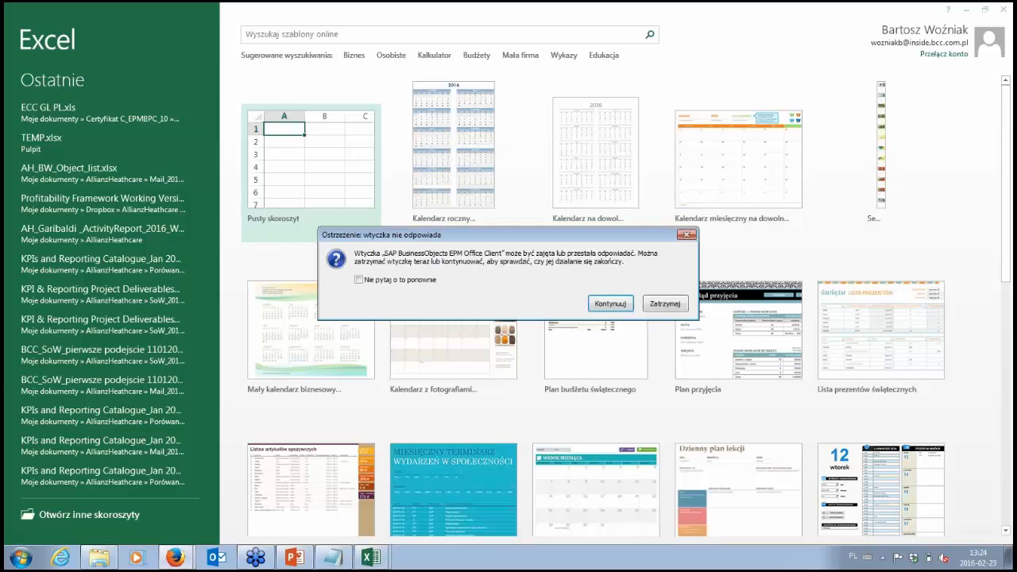
pyautogui.click(611, 303)
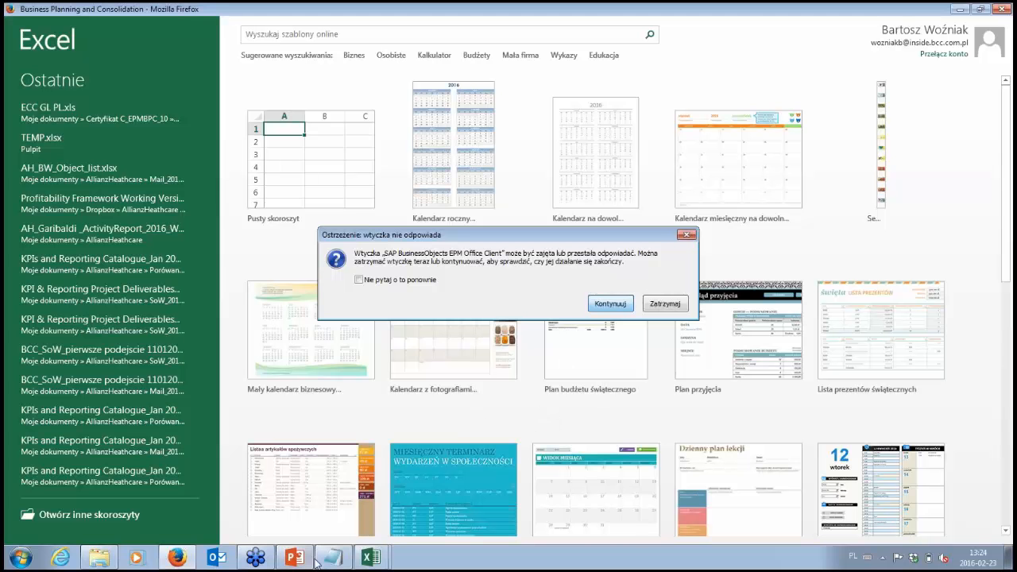
# Step: Close all Excel windows and return to the parent company activity in the browser
pyautogui.rightClick(372, 559)
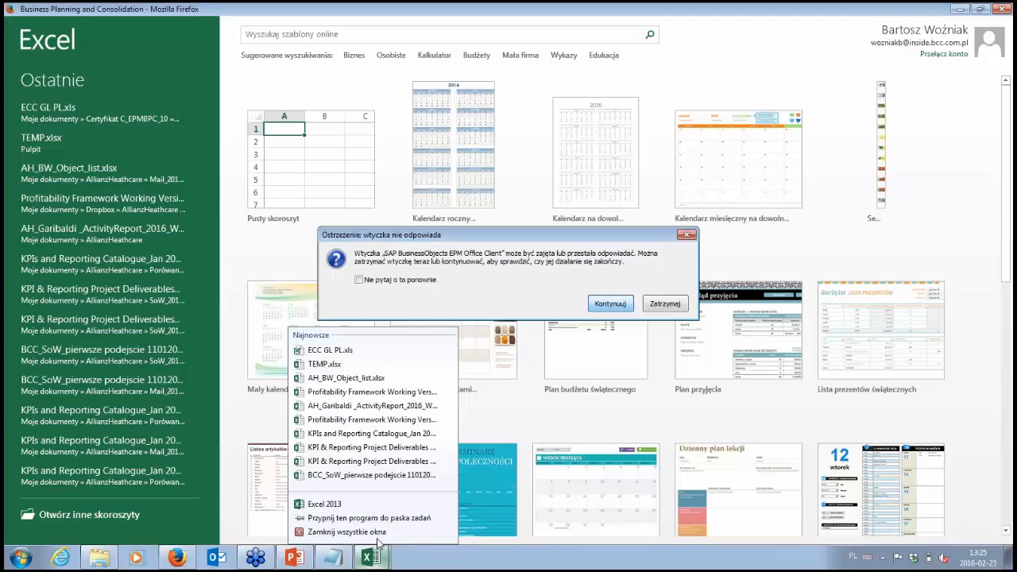
pyautogui.click(378, 534)
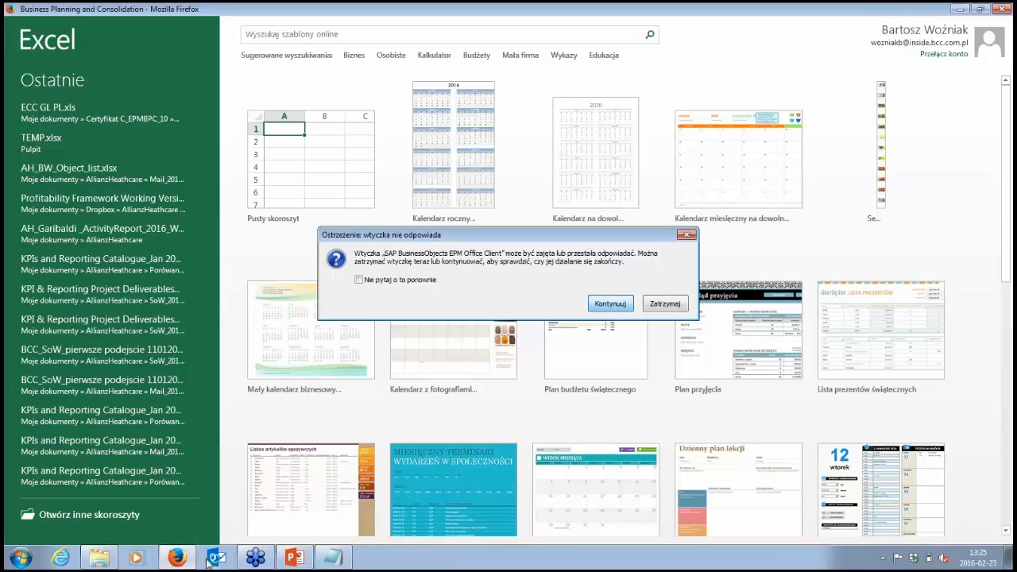
pyautogui.moveTo(188, 562)
pyautogui.rightClick(495, 556)
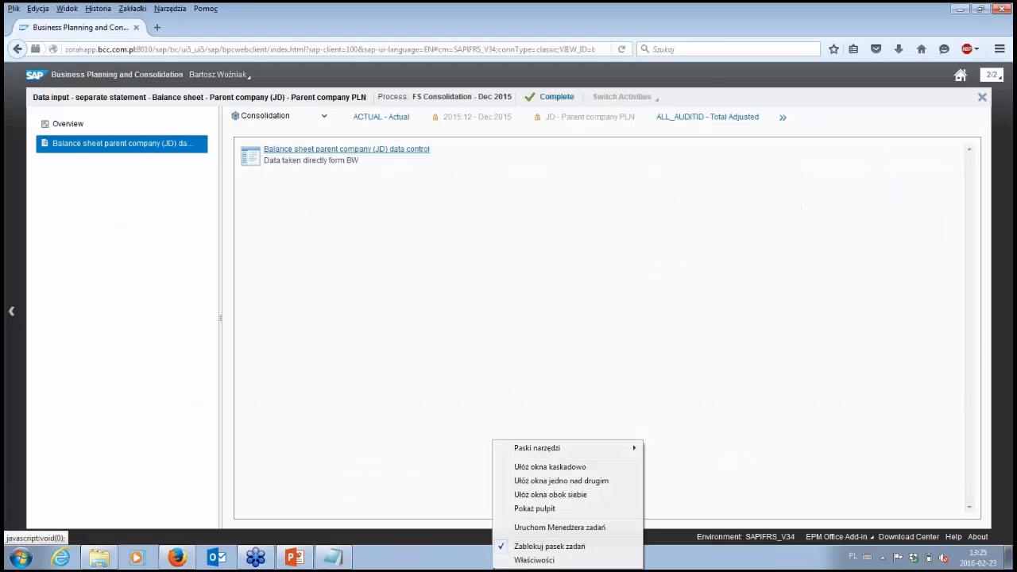
pyautogui.click(448, 560)
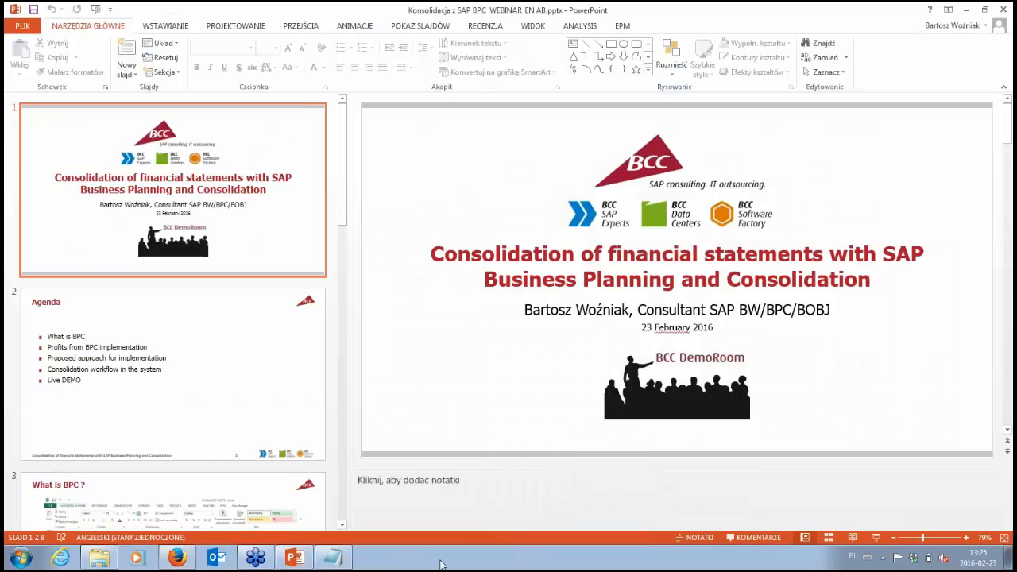
# Step: Open the parent company (JD) balance sheet data control report in Excel and view the VERSION members without changing the selection
pyautogui.click(168, 560)
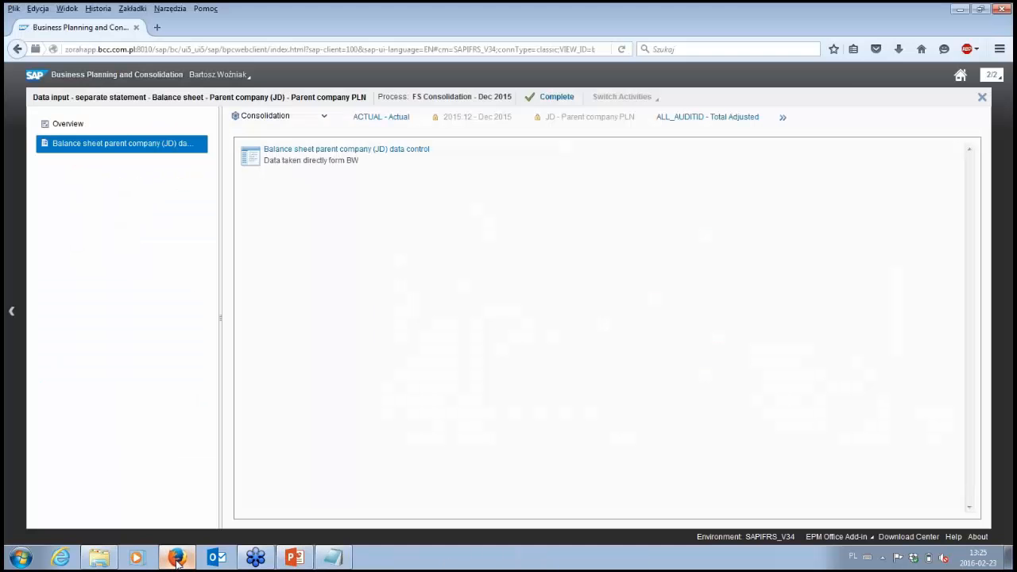
pyautogui.click(412, 150)
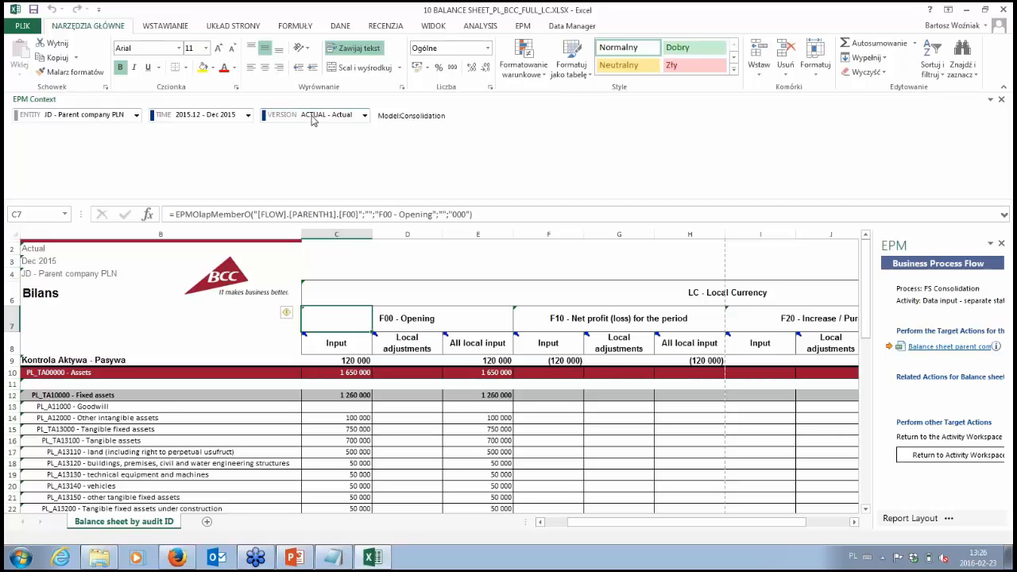
pyautogui.click(364, 115)
pyautogui.click(356, 139)
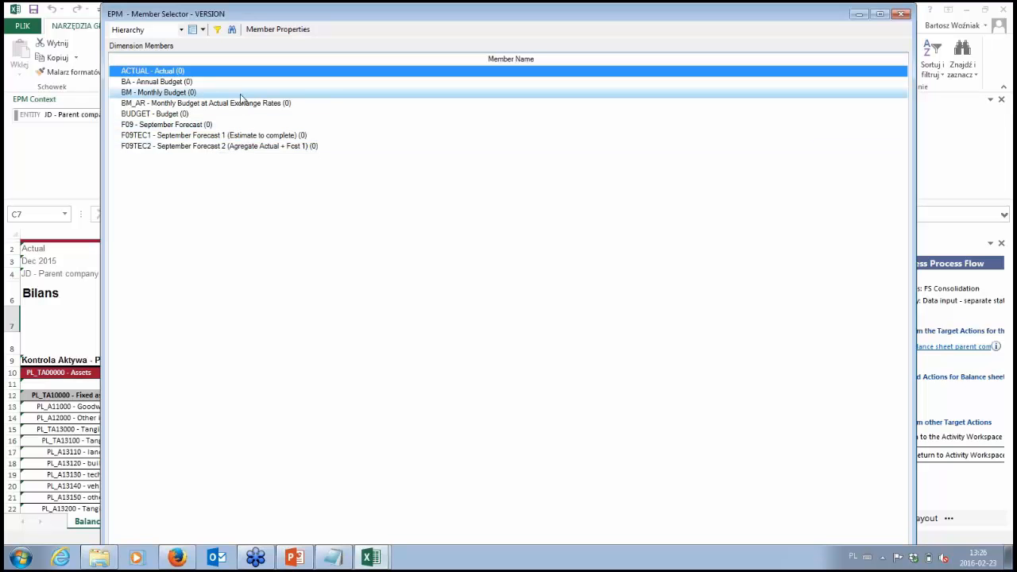
pyautogui.click(901, 15)
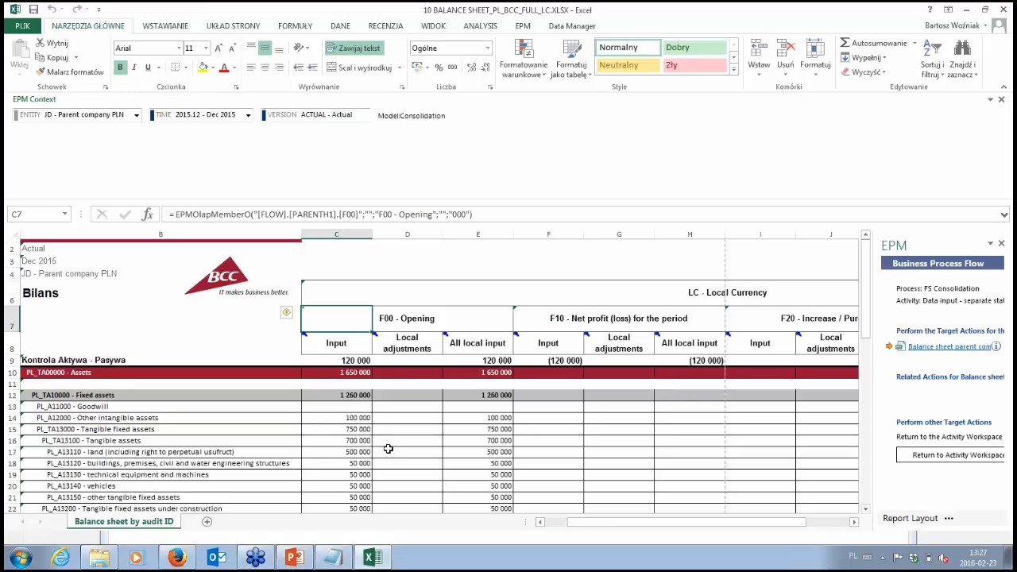
# Step: Examine the F10 net profit flow and the period end closing column of the balance sheet, including the assets–liabilities control row
pyautogui.click(554, 316)
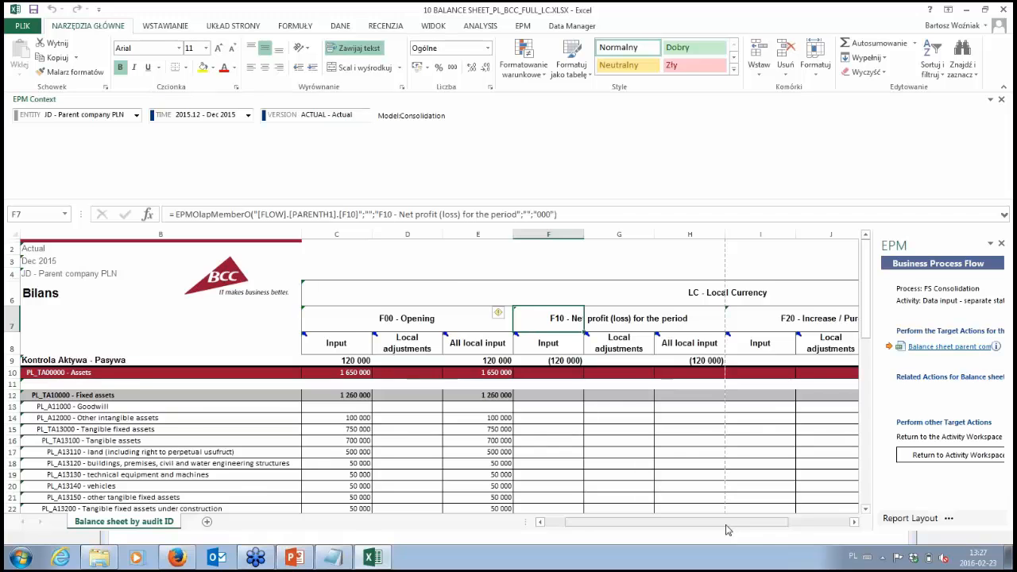
pyautogui.hscroll(2, 691, 527)
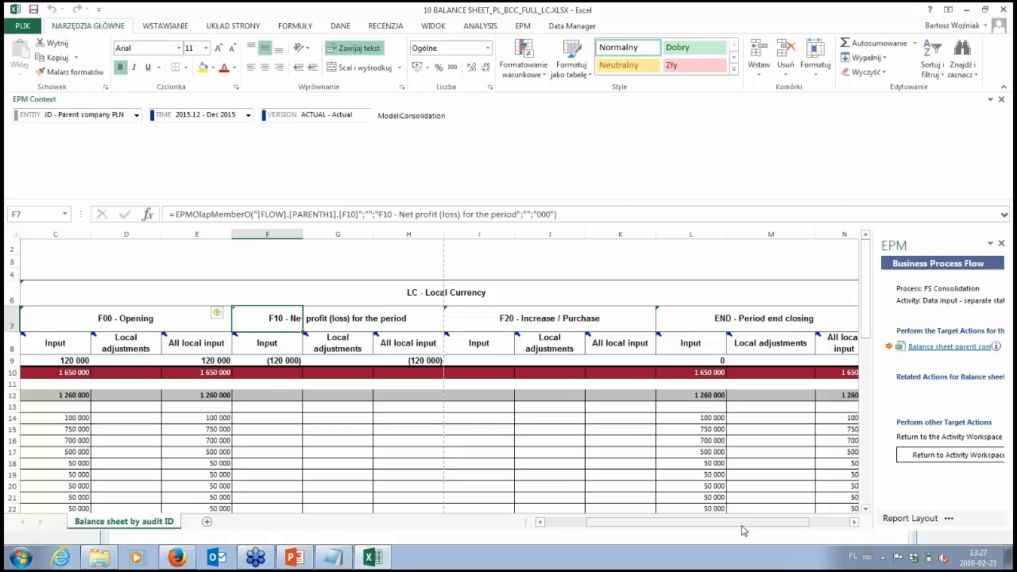
pyautogui.moveTo(743, 522); pyautogui.dragTo(763, 529)
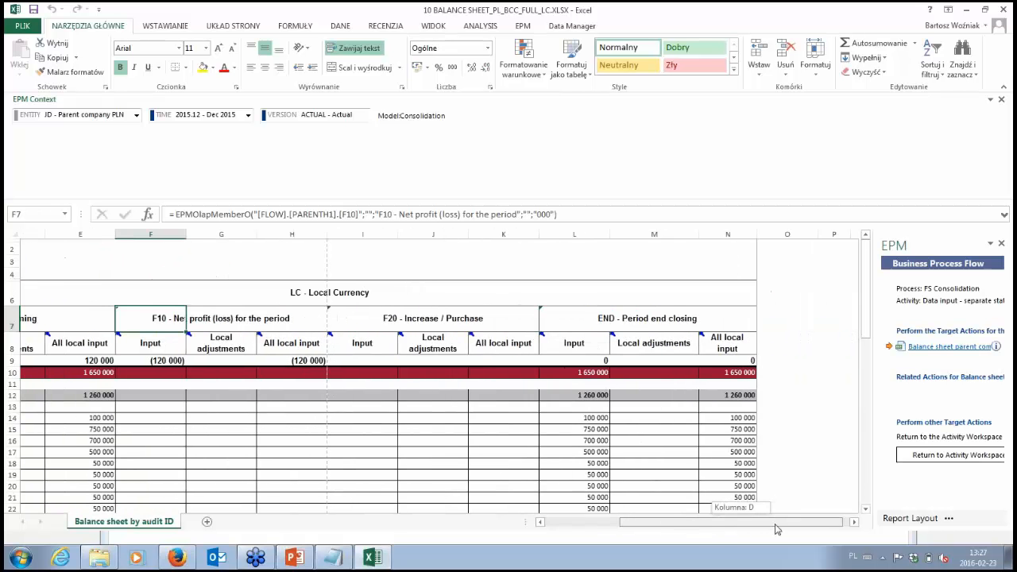
pyautogui.click(725, 362)
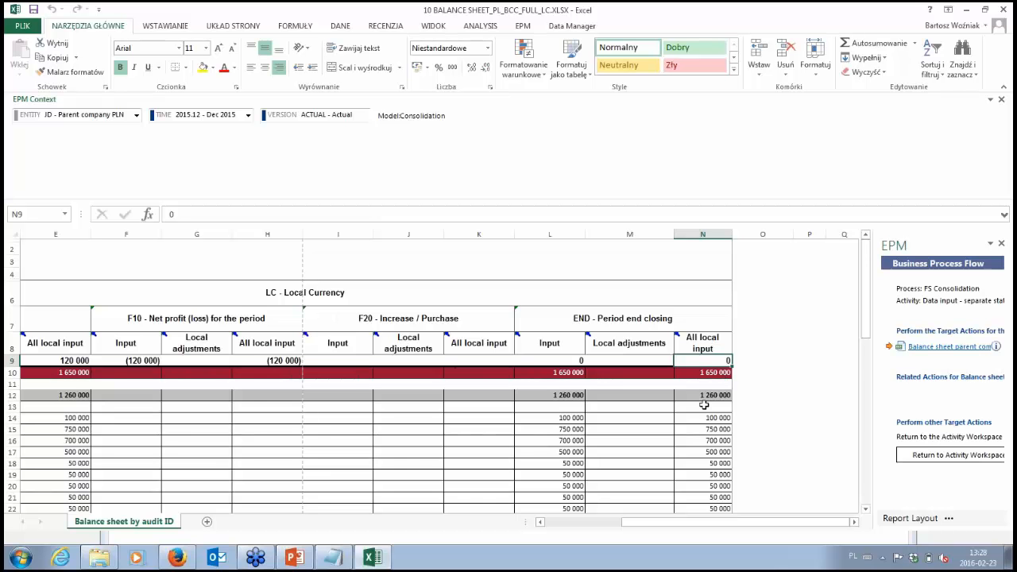
pyautogui.scroll(-3, 725, 478)
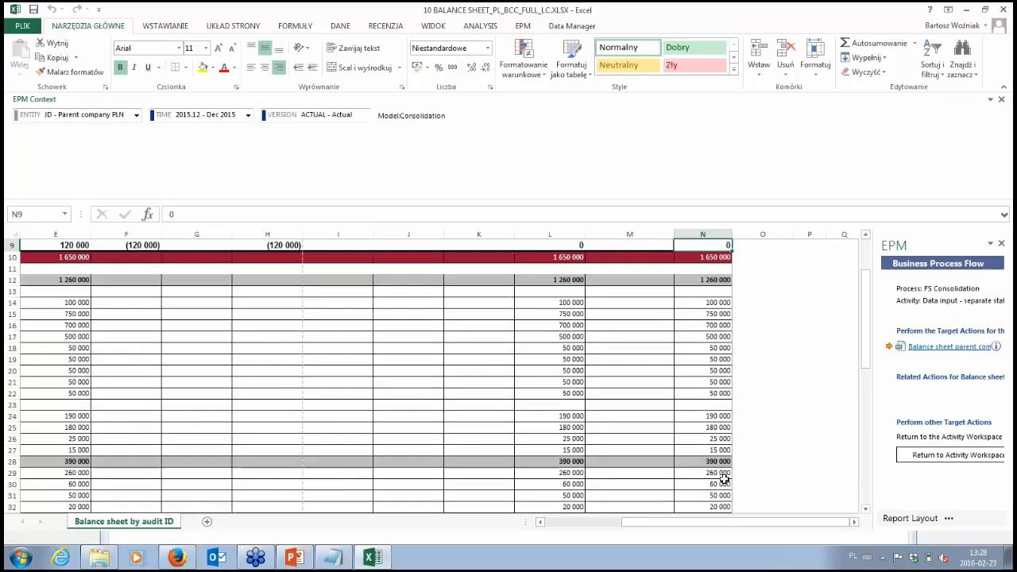
pyautogui.scroll(-7, 724, 480)
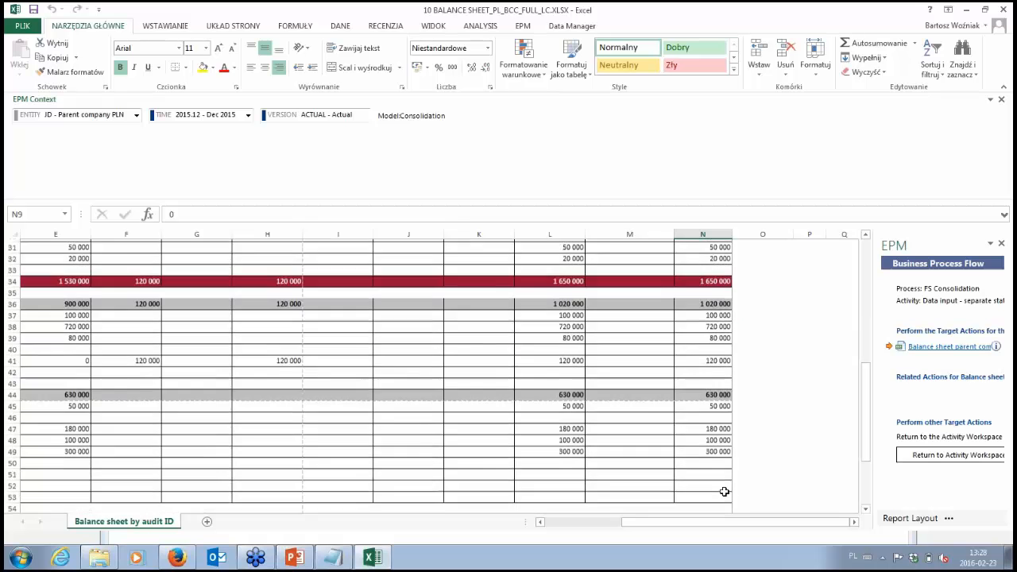
pyautogui.scroll(10, 725, 493)
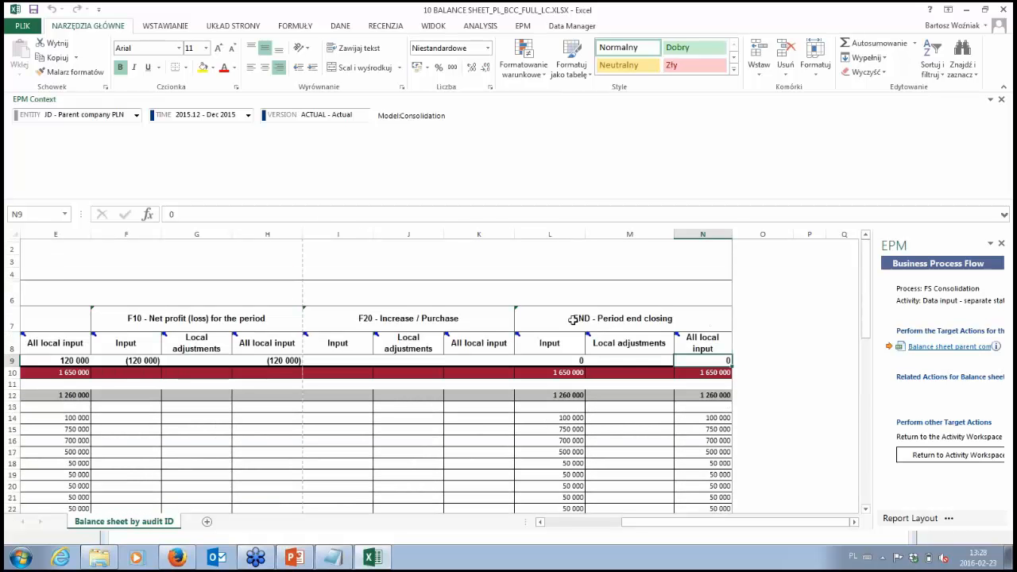
# Step: Highlight the END - Period end closing header, and inspect the Input and All local input columns of the opening flow
pyautogui.moveTo(572, 320); pyautogui.dragTo(628, 320)
pyautogui.moveTo(719, 318); pyautogui.dragTo(570, 321)
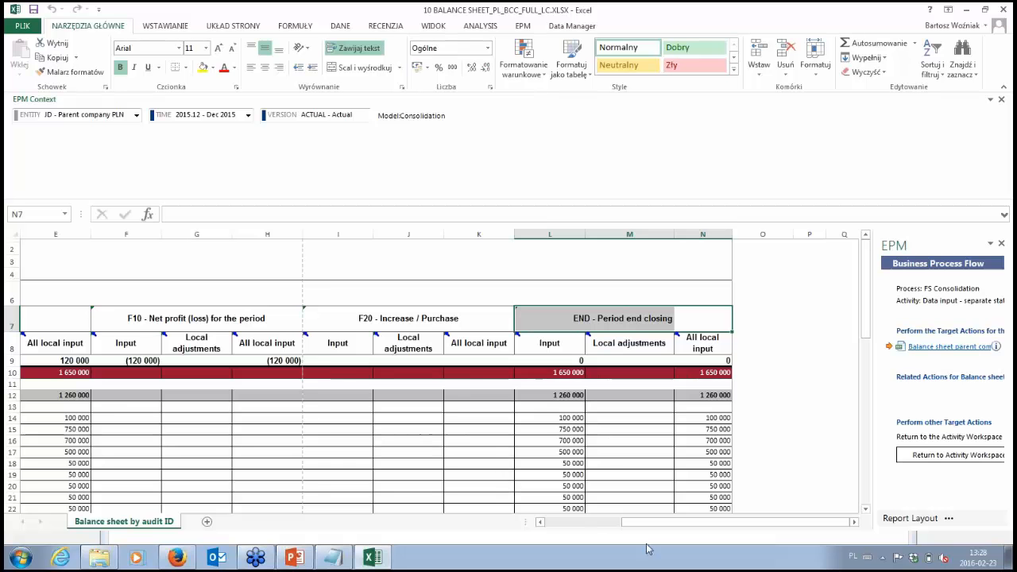
pyautogui.moveTo(716, 531); pyautogui.dragTo(631, 530)
pyautogui.click(348, 343)
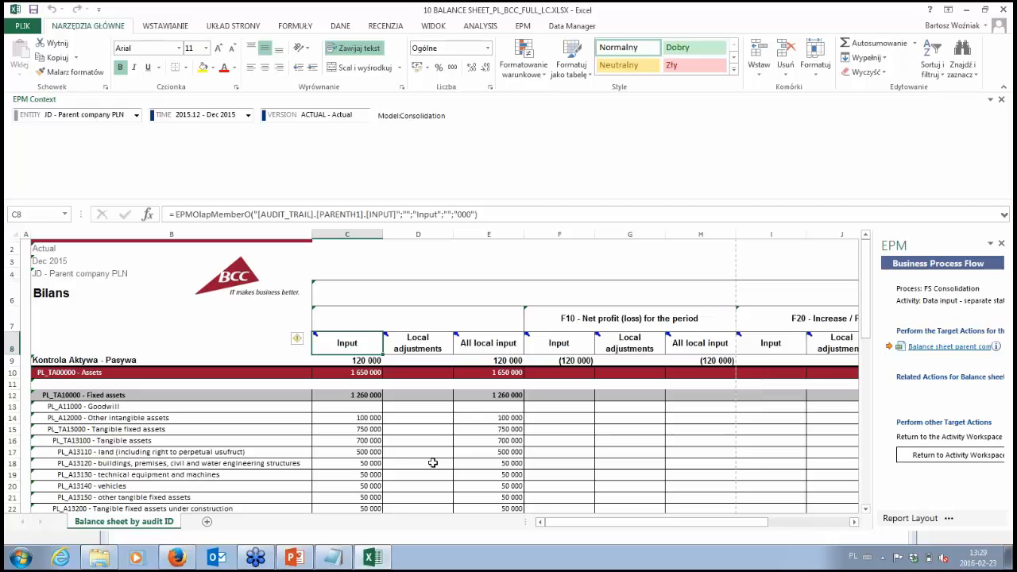
pyautogui.click(473, 341)
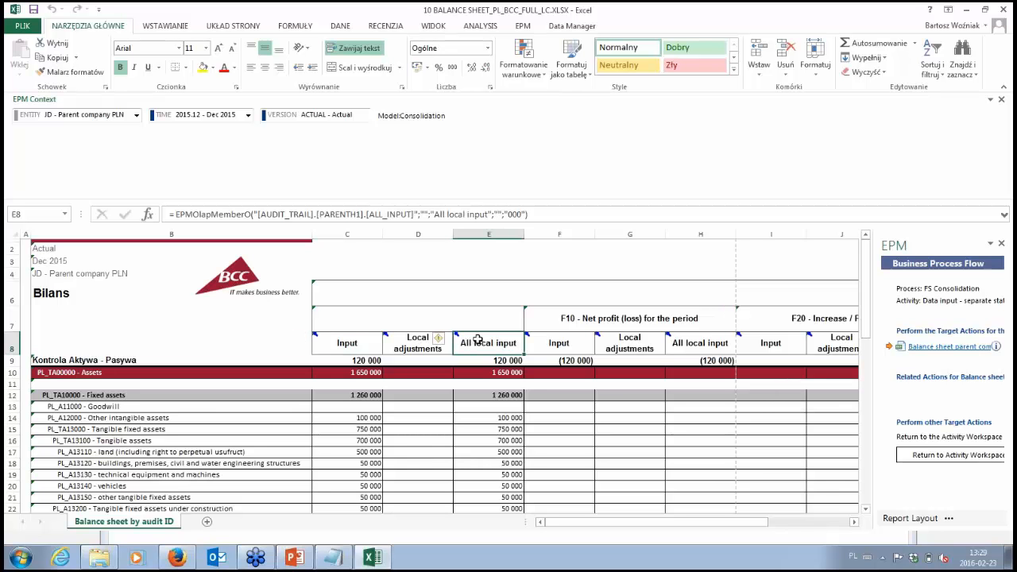
pyautogui.moveTo(479, 349); pyautogui.dragTo(478, 416)
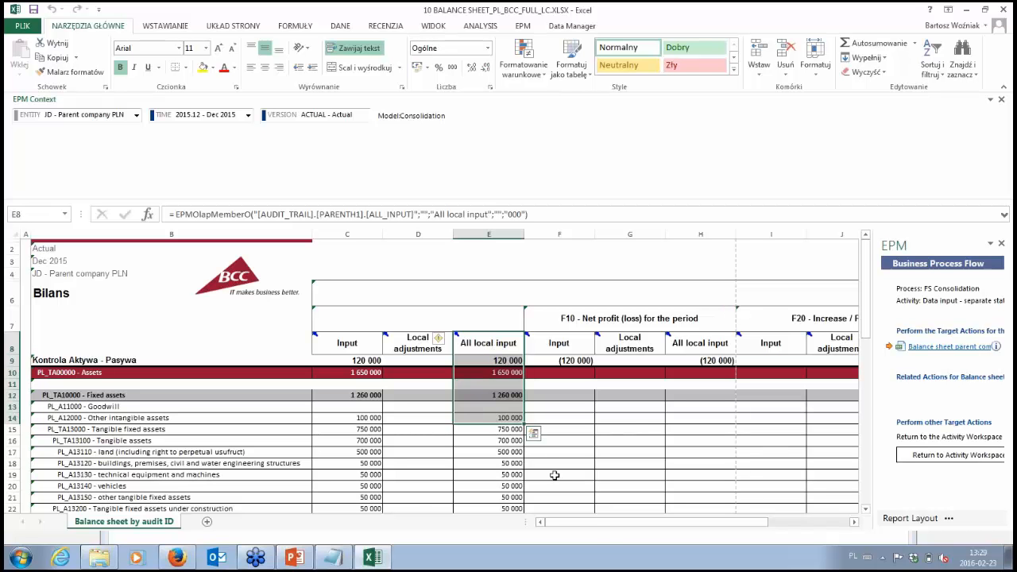
pyautogui.click(479, 347)
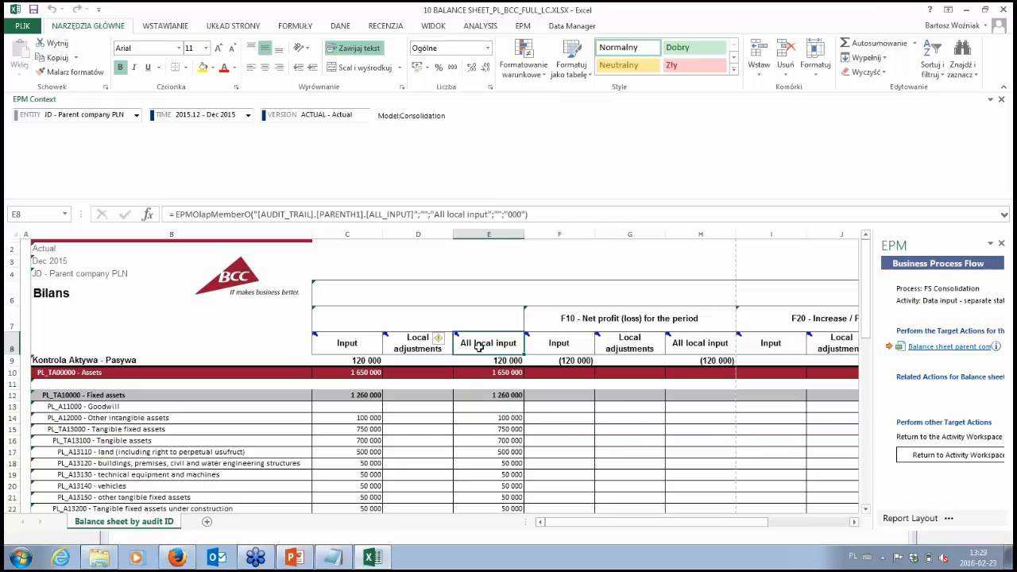
# Step: Review the All local input figures under END - Period end closing for the asset and liability rows
pyautogui.moveTo(741, 526); pyautogui.dragTo(818, 525)
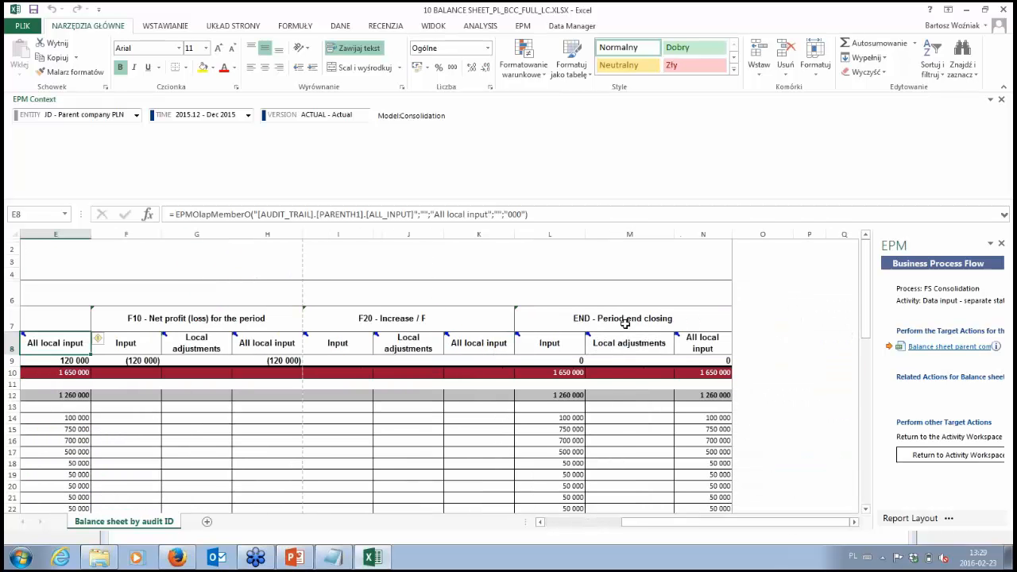
pyautogui.click(706, 343)
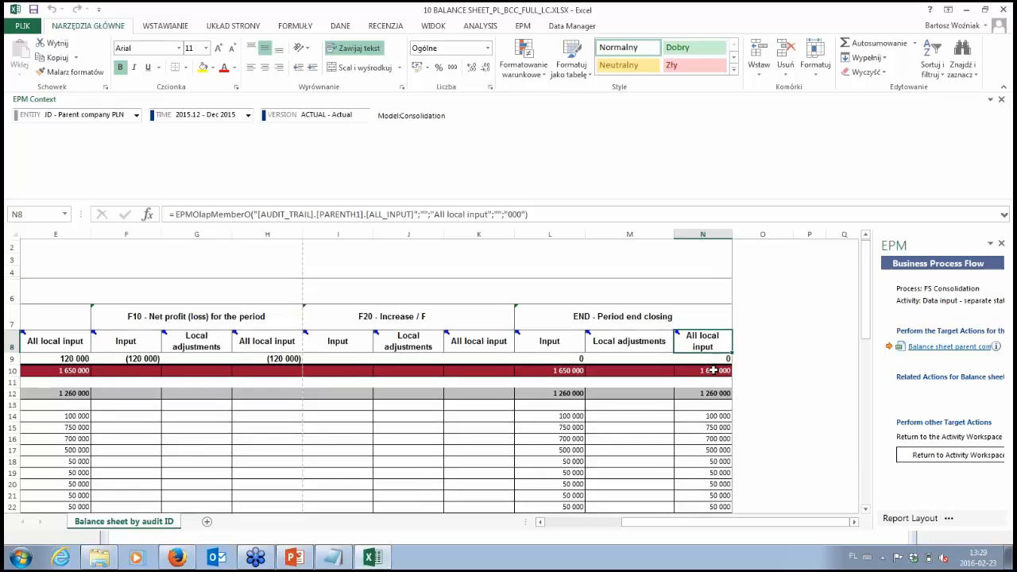
pyautogui.scroll(-8, 713, 371)
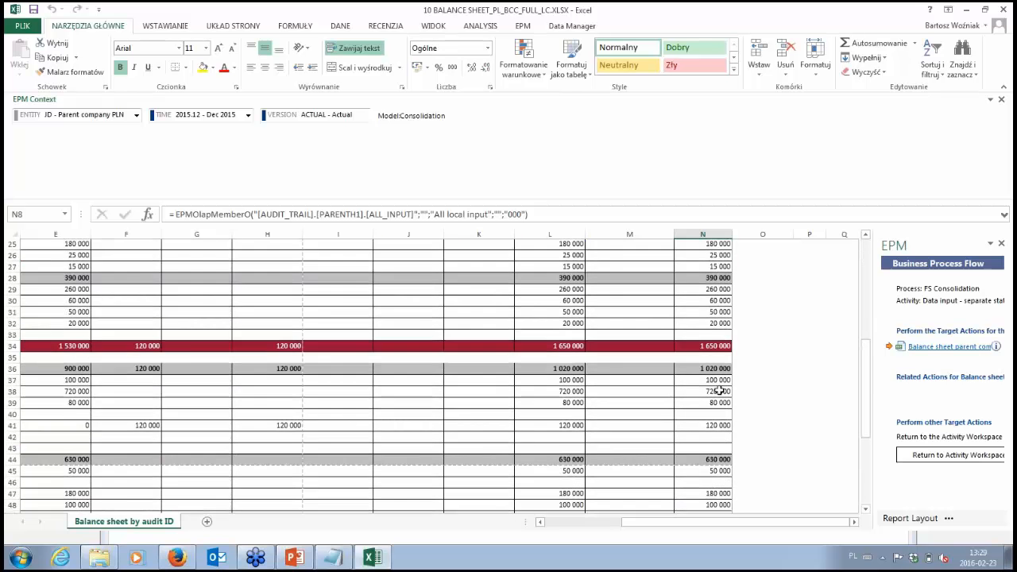
pyautogui.scroll(-3, 720, 391)
pyautogui.scroll(4, 700, 389)
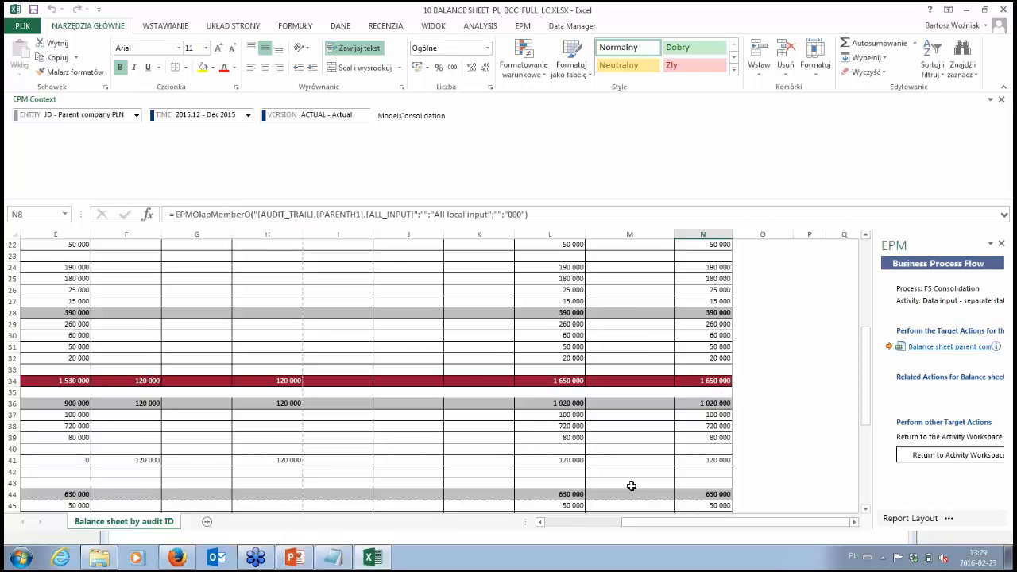
pyautogui.moveTo(684, 523); pyautogui.dragTo(318, 541)
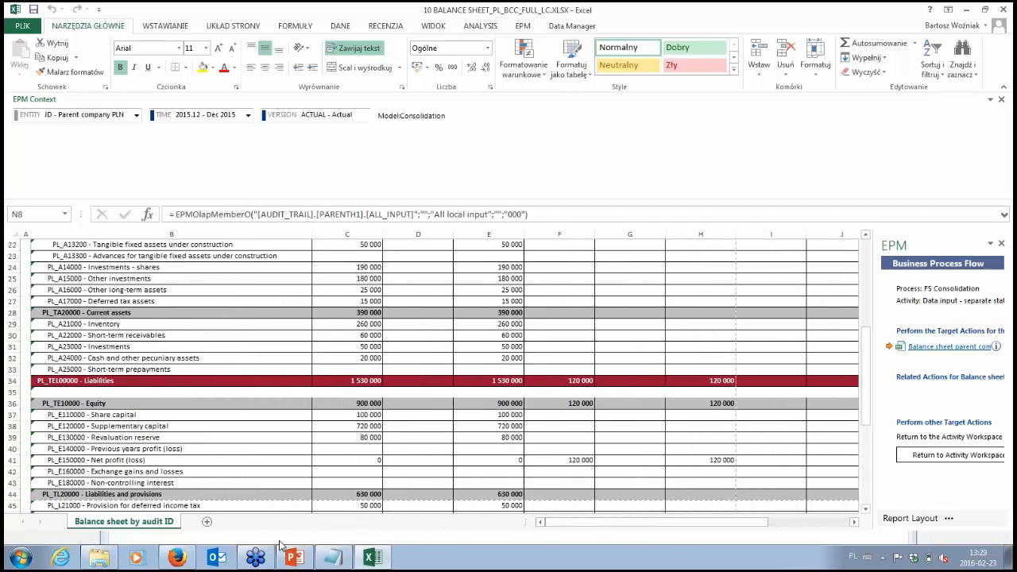
# Step: Switch to the browser, complete the parent company (JD) balance sheet activity without a comment and close its workspace
pyautogui.moveTo(179, 559)
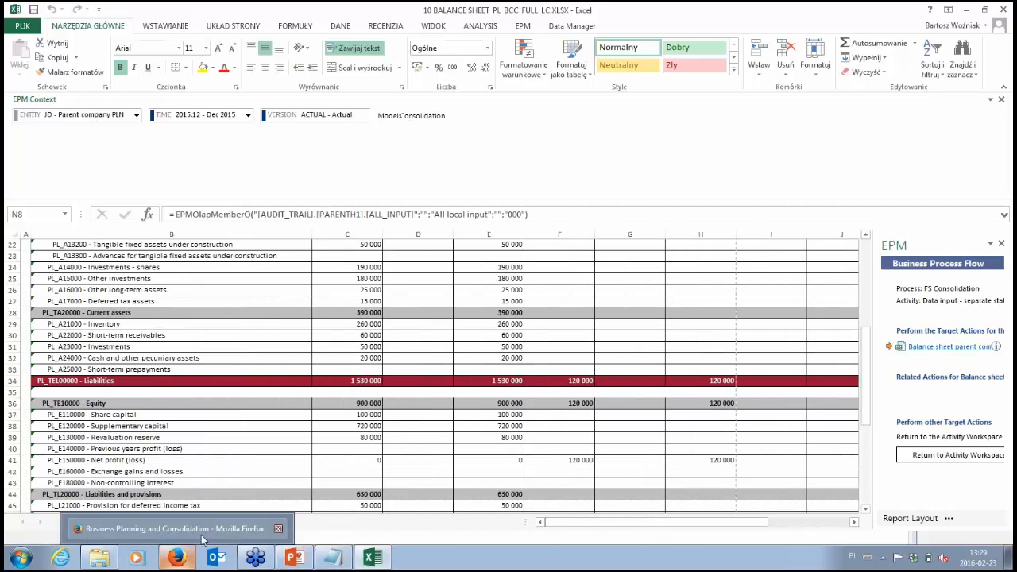
pyautogui.click(202, 538)
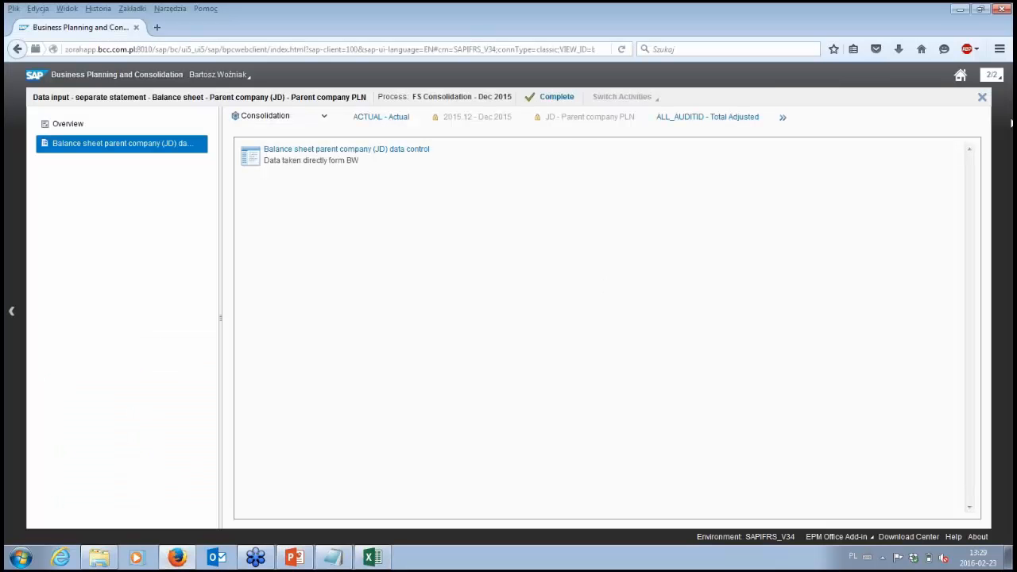
pyautogui.click(560, 105)
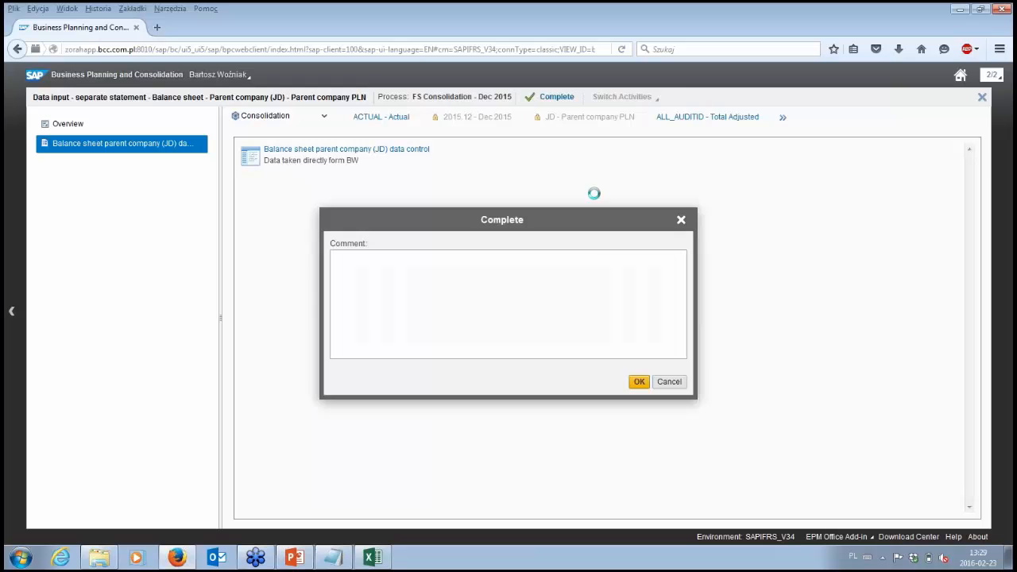
pyautogui.click(639, 383)
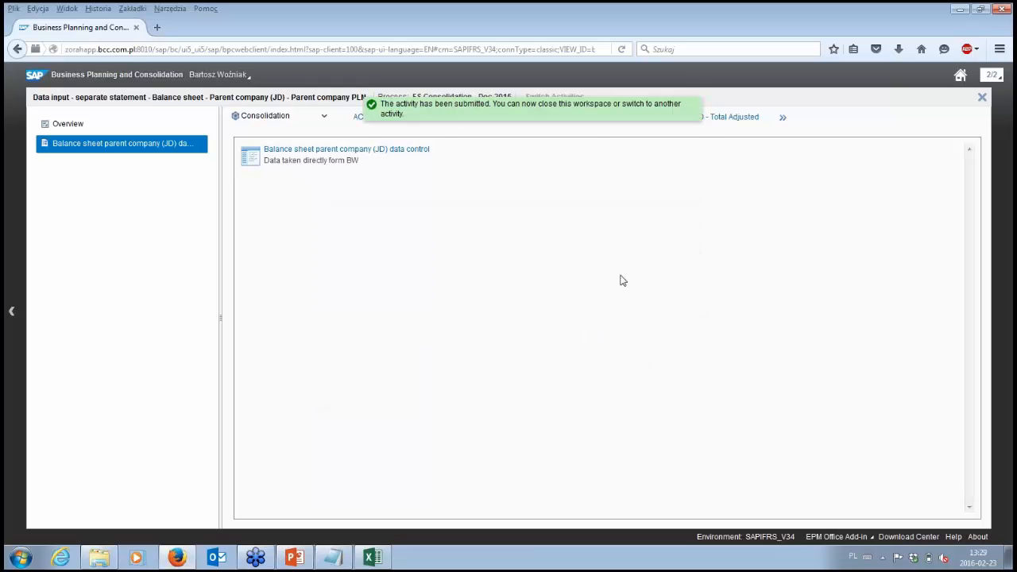
pyautogui.click(982, 98)
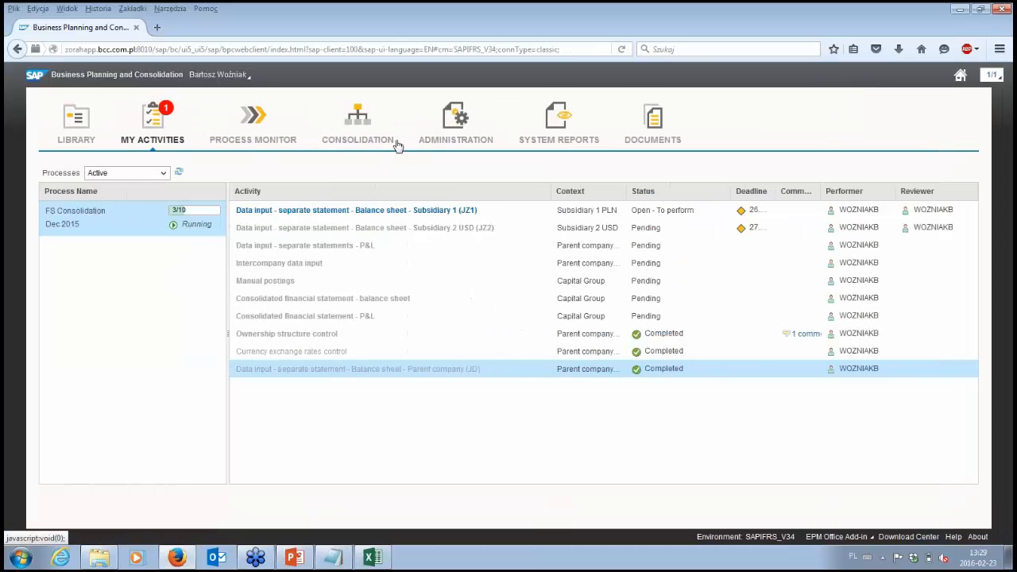
# Step: Open the AUDIT_TRAIL dimension members in Administration and expand the hierarchy through ALL_AUDITID and ALL_CONSO to the ALL_INPUT members
pyautogui.click(445, 147)
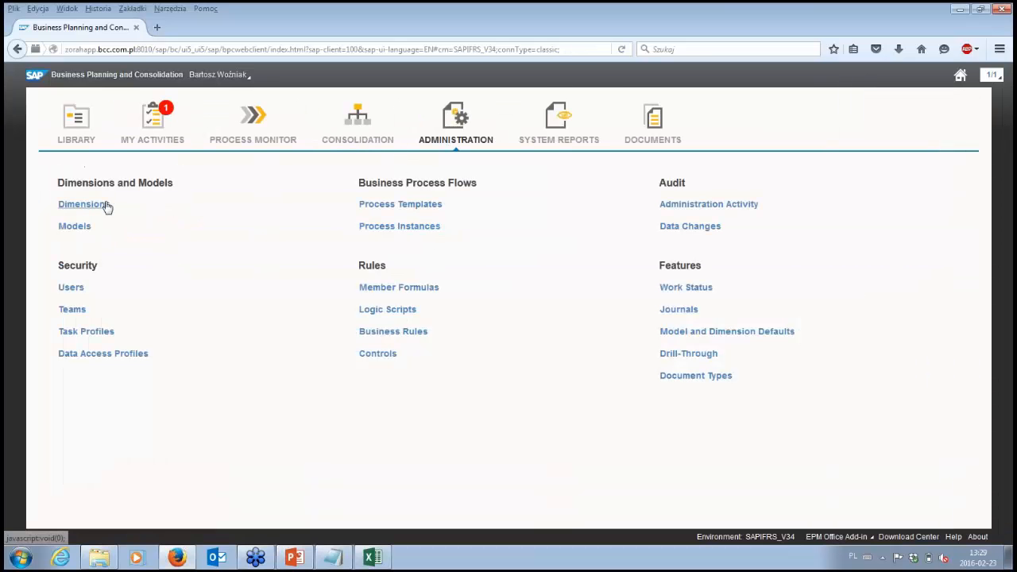
pyautogui.click(83, 203)
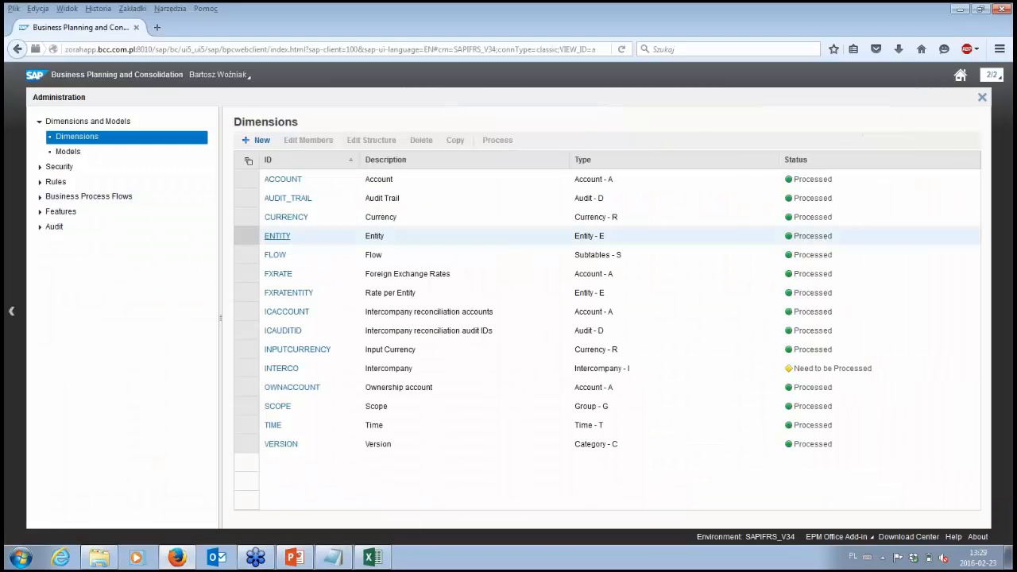
pyautogui.click(287, 198)
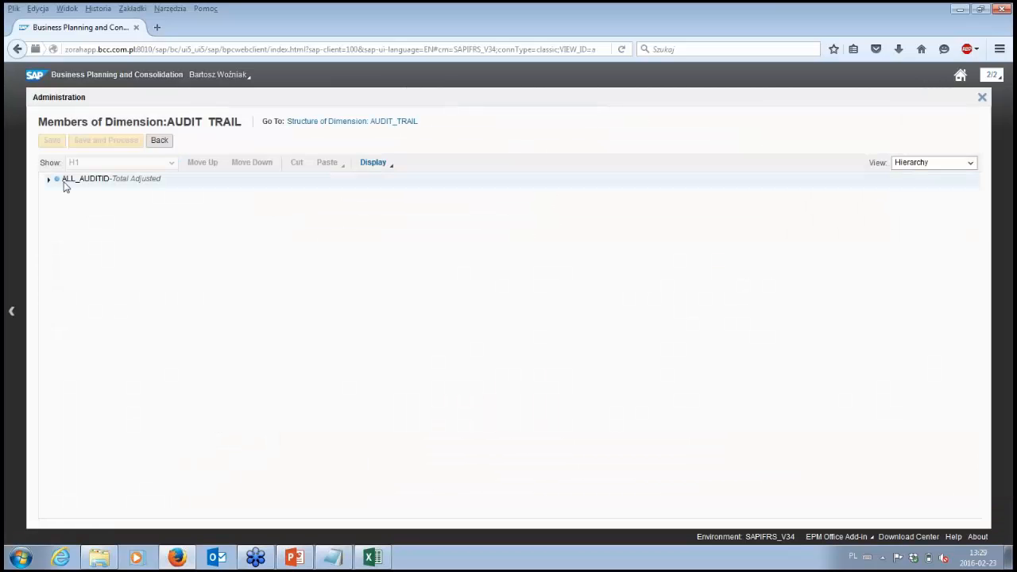
pyautogui.click(49, 181)
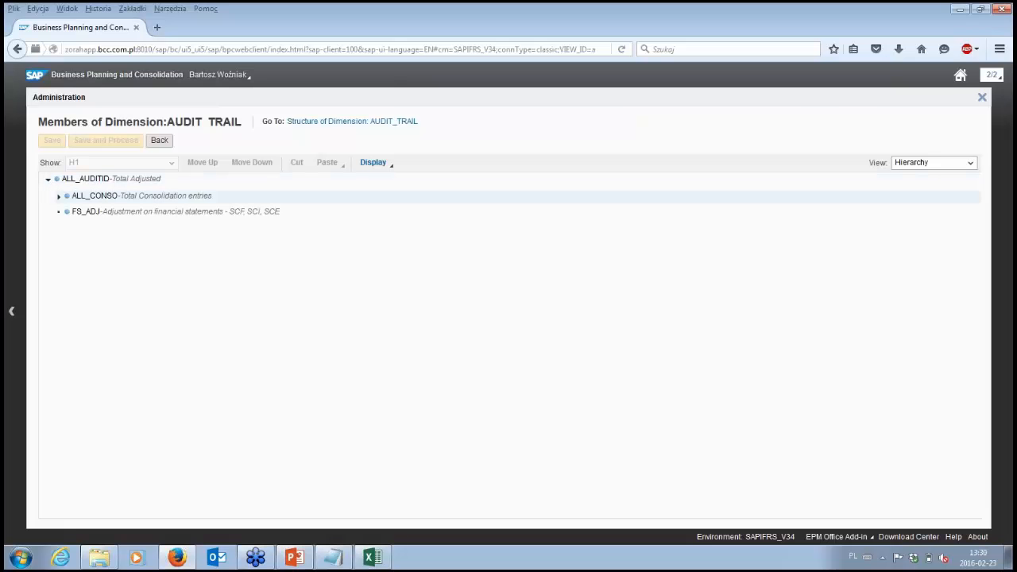
pyautogui.click(58, 196)
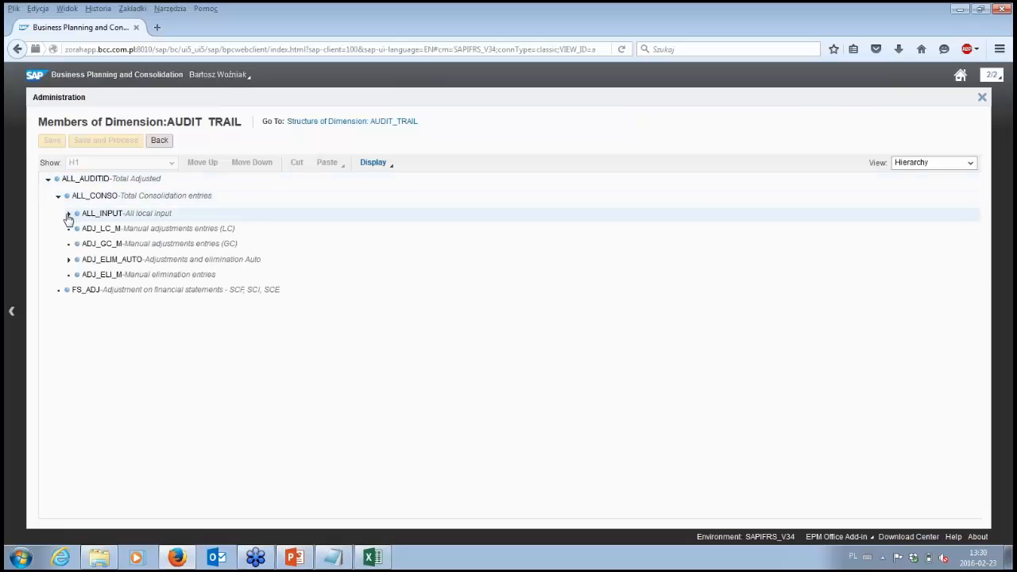
pyautogui.click(69, 214)
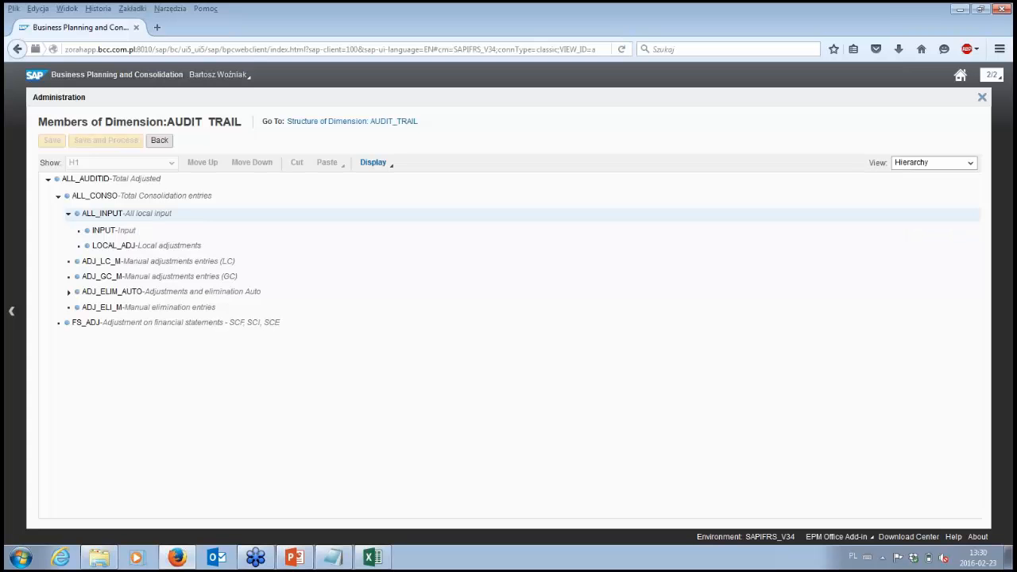
# Step: Return to the dimensions list and open the members of the ENTITY dimension
pyautogui.click(159, 140)
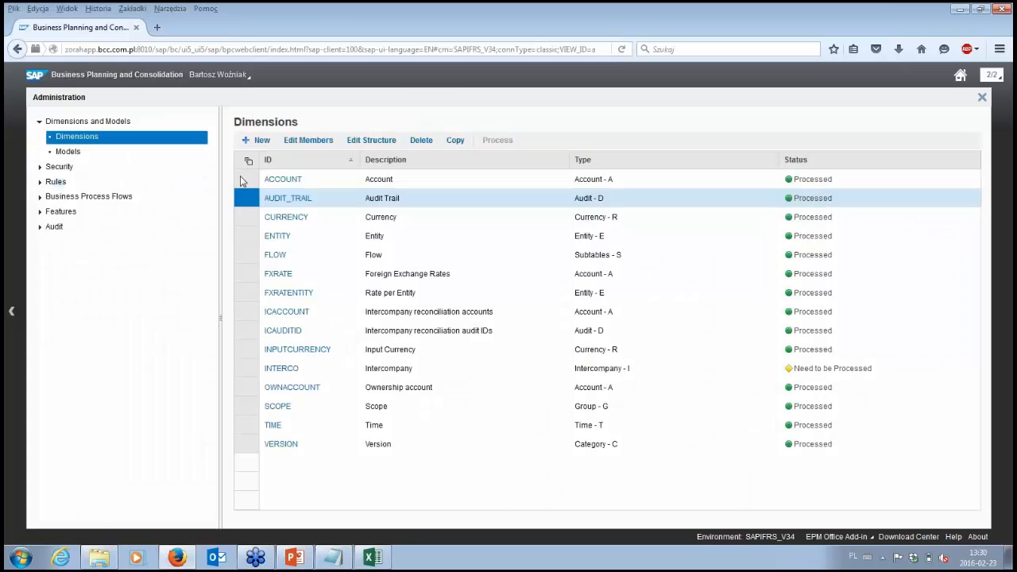
pyautogui.click(287, 244)
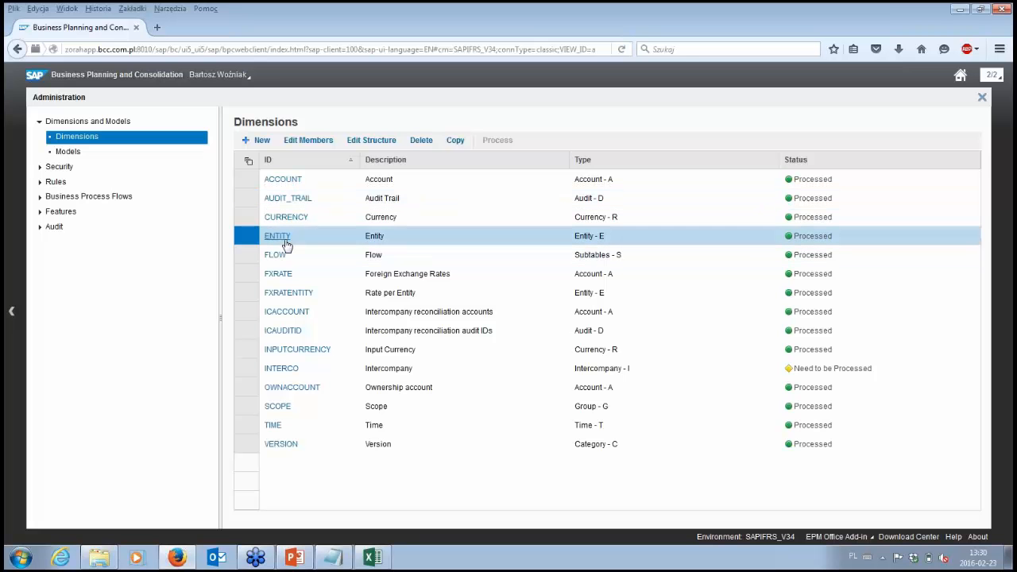
pyautogui.click(285, 241)
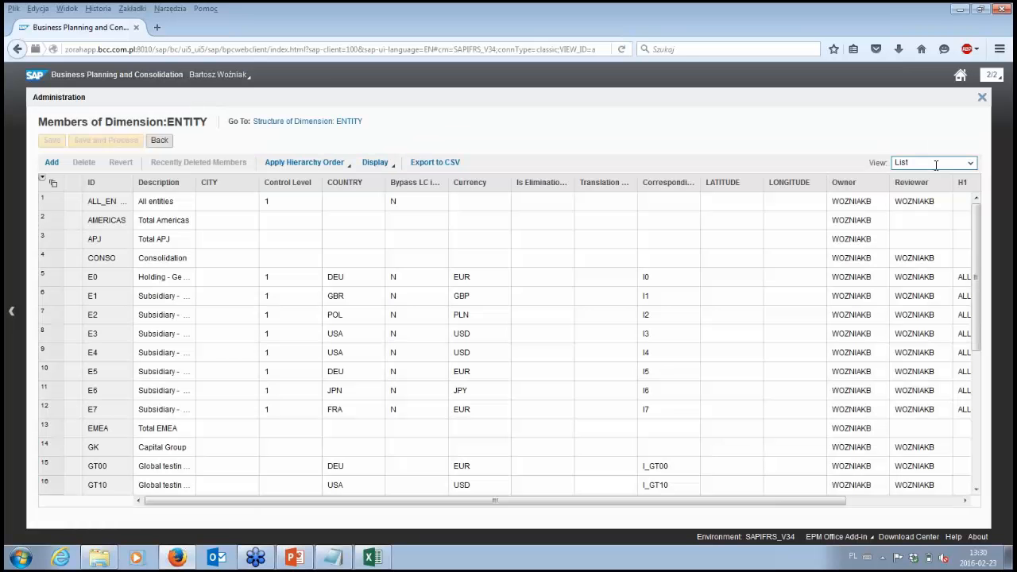
# Step: Show the ENTITY members as a hierarchy and expand the PL_J business units to view their entities
pyautogui.click(948, 163)
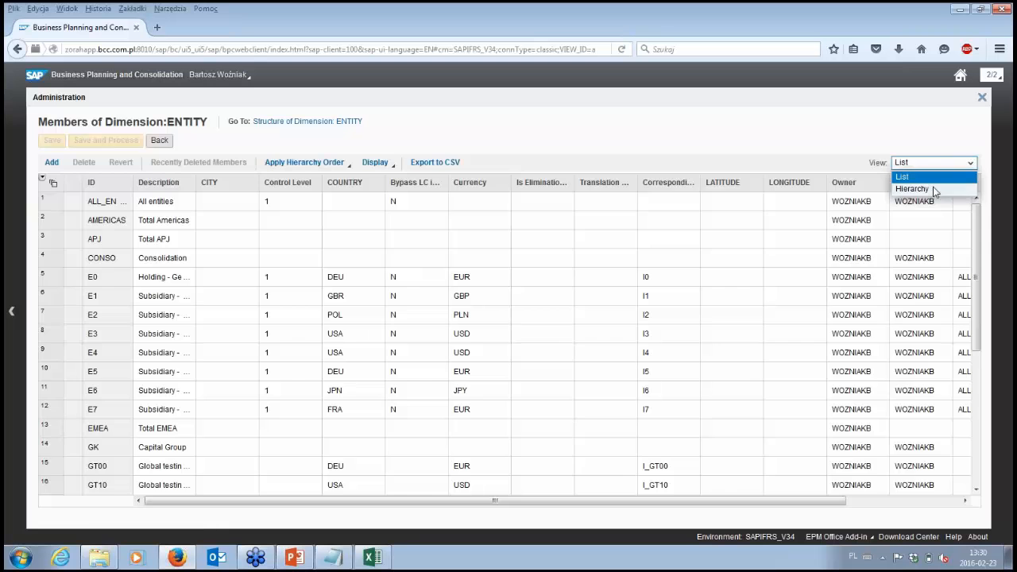
pyautogui.click(912, 190)
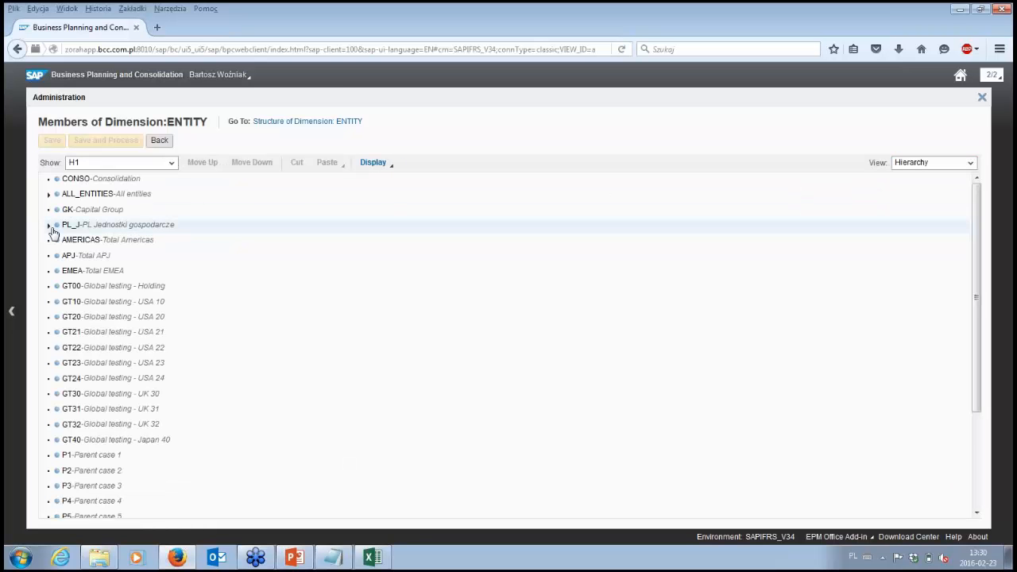
pyautogui.click(48, 226)
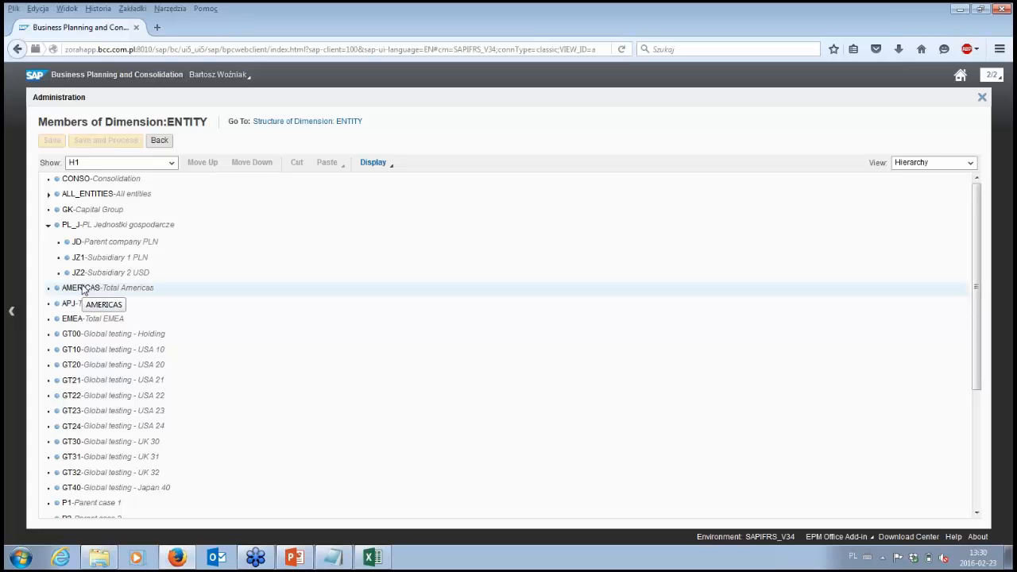
# Step: Leave the ENTITY members, close the Administration workspace and return to the list of own activities
pyautogui.click(161, 142)
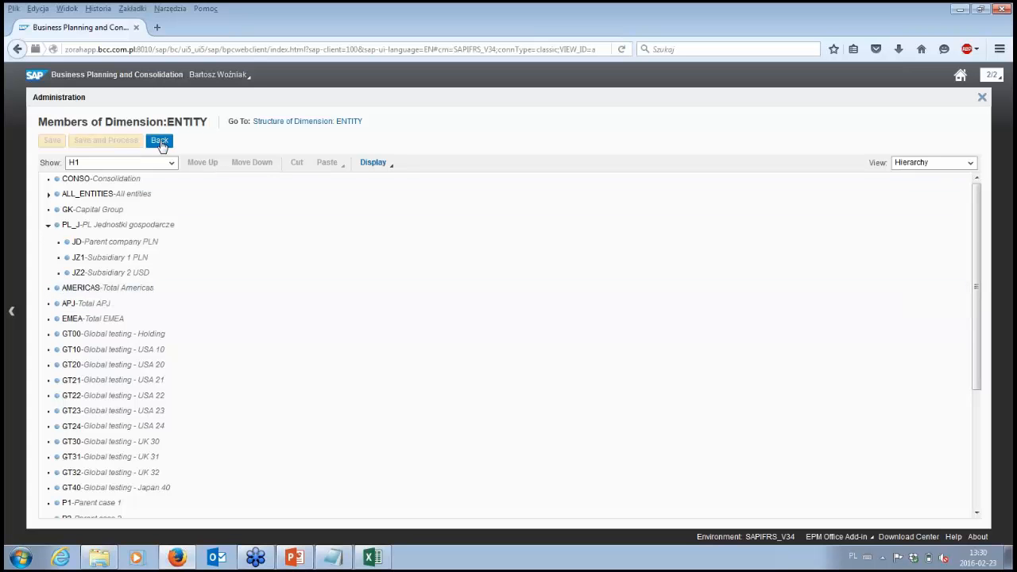
pyautogui.click(981, 98)
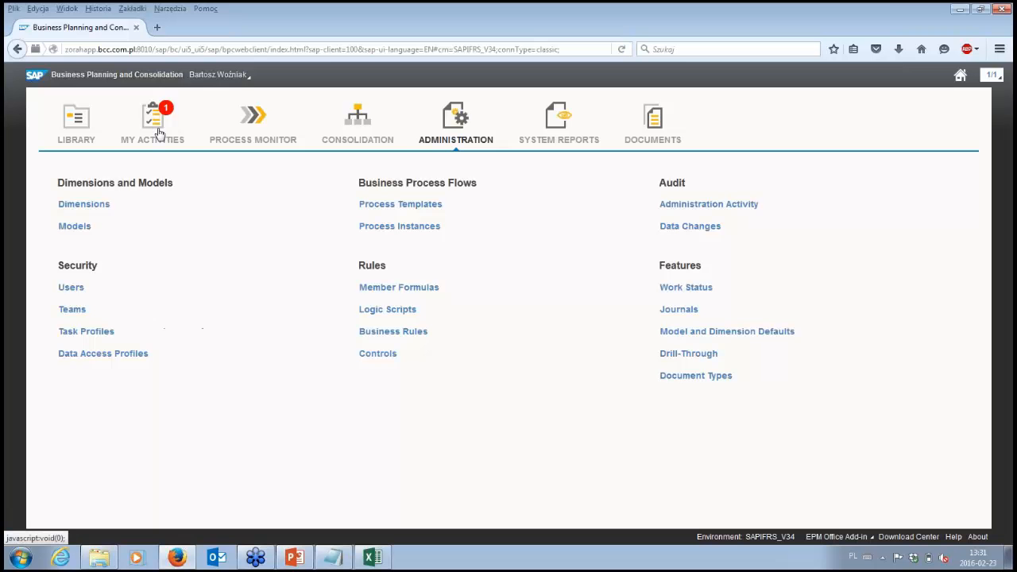
pyautogui.click(159, 134)
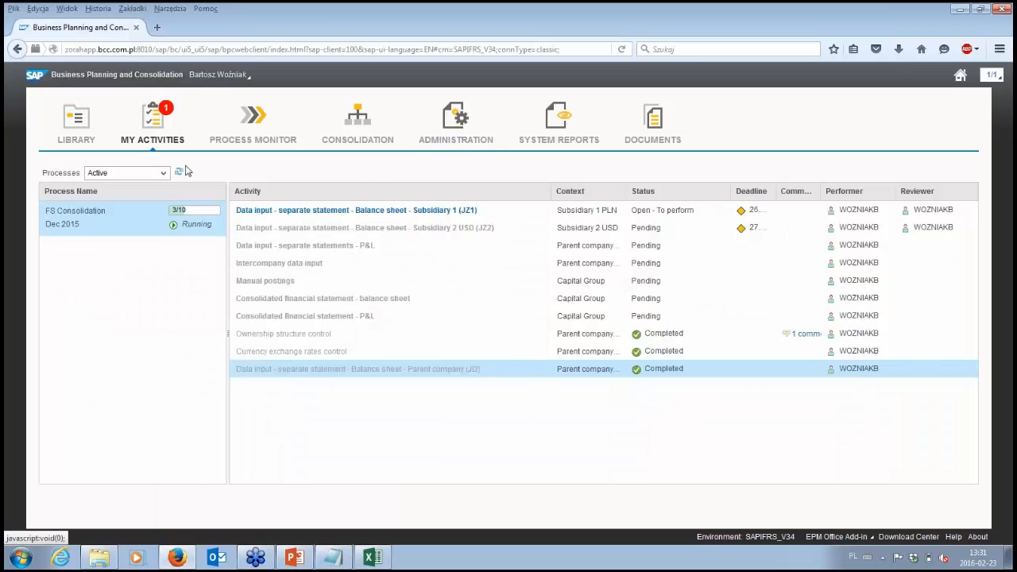
# Step: Switch to Excel, look over the parent company balance sheet's input cells and EPM commands, and close the workbook without saving changes
pyautogui.click(372, 556)
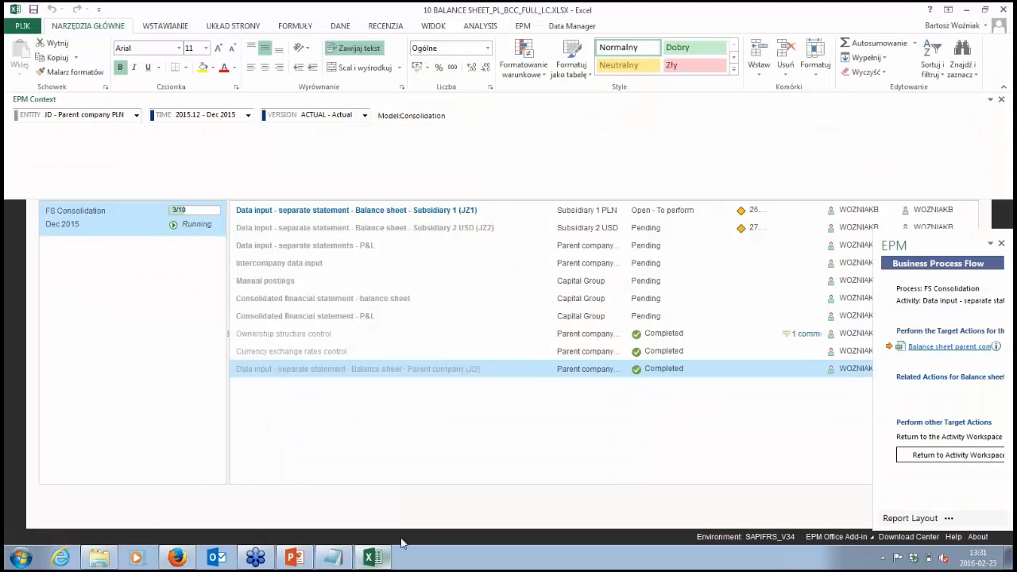
pyautogui.click(1003, 9)
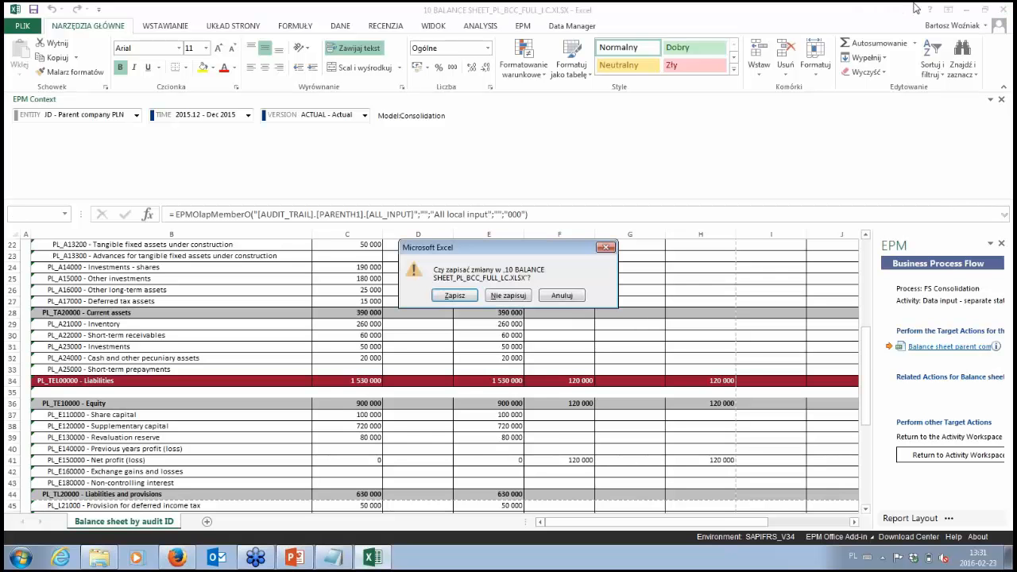
pyautogui.click(570, 298)
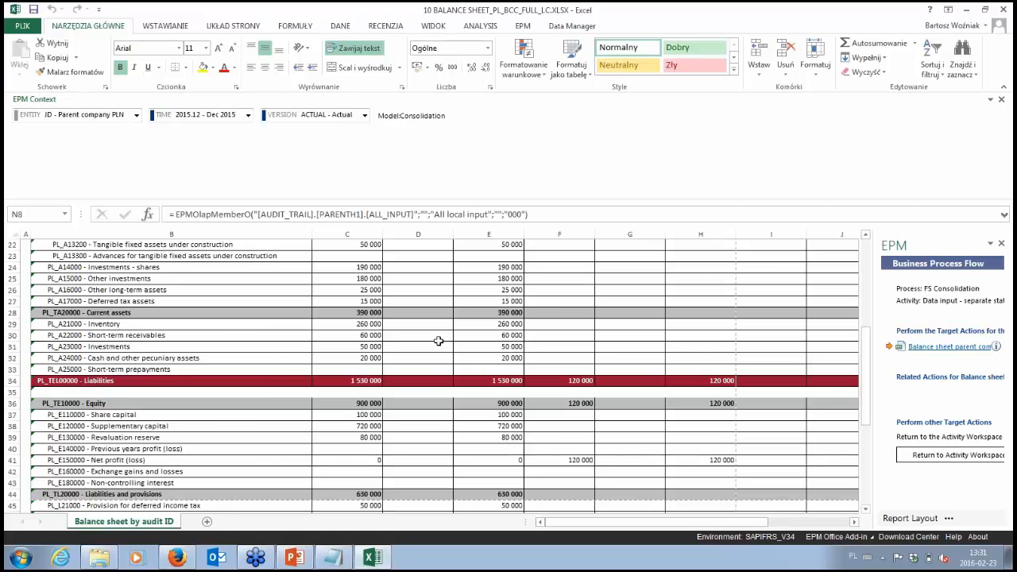
pyautogui.click(492, 329)
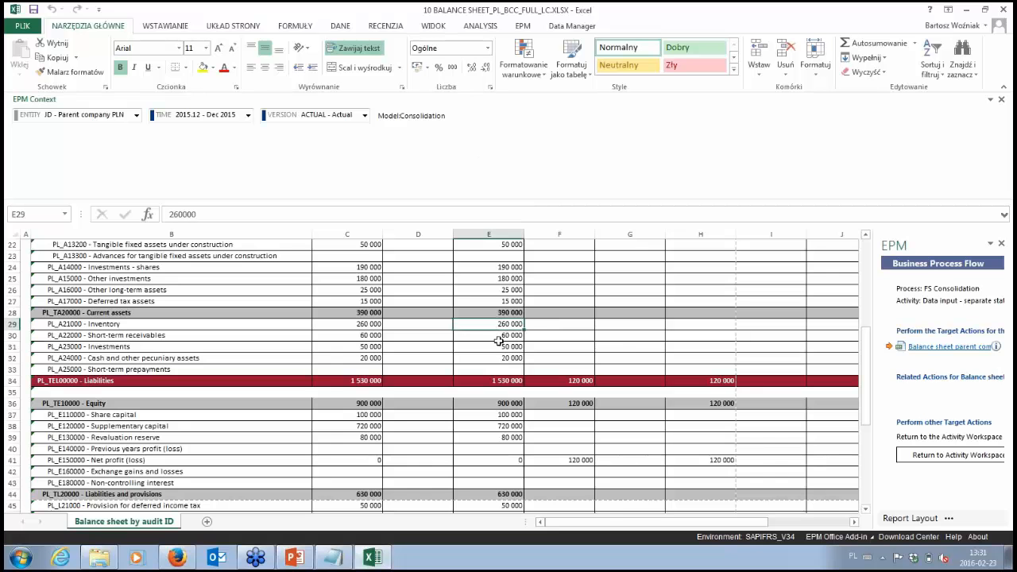
pyautogui.click(497, 280)
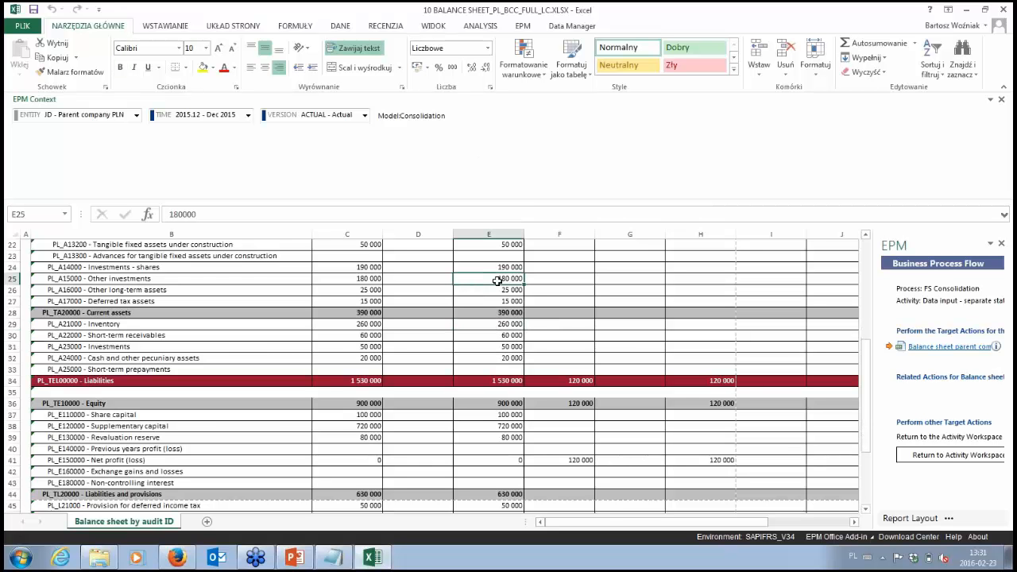
pyautogui.click(524, 29)
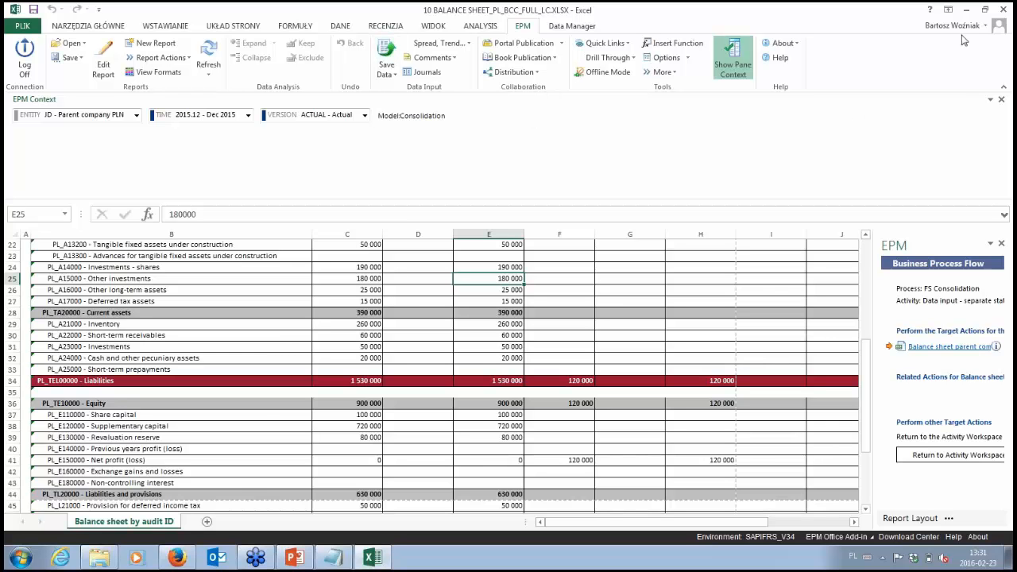
pyautogui.click(1003, 9)
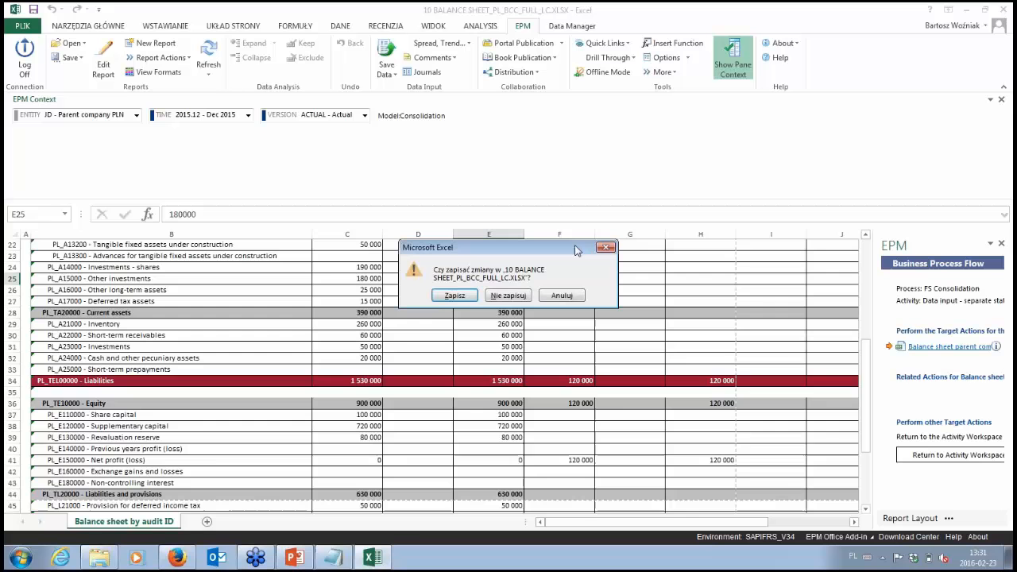
pyautogui.click(507, 295)
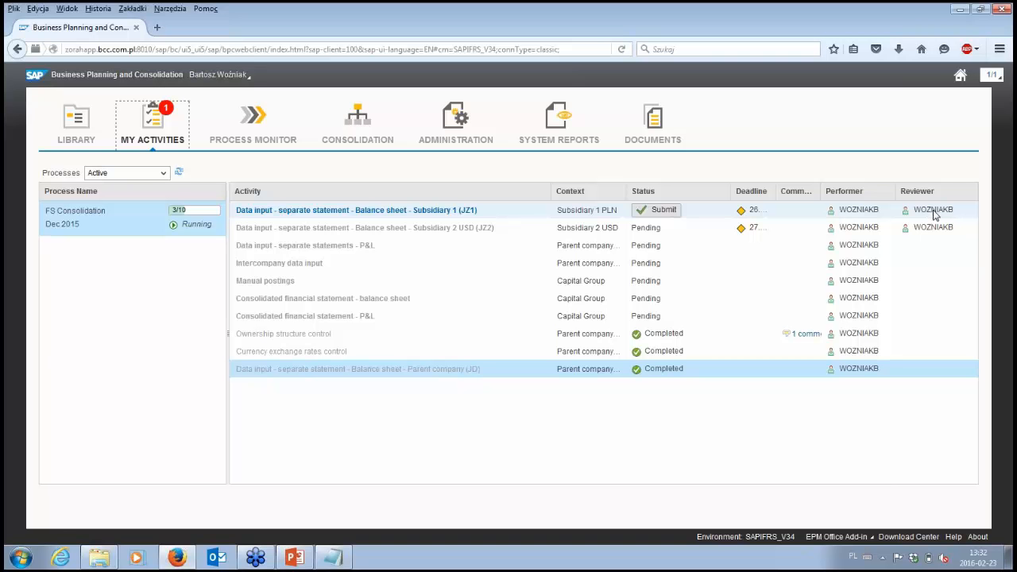
# Step: Open the Subsidiary 1 (JZ1) balance sheet activity and launch its data input report
pyautogui.click(466, 215)
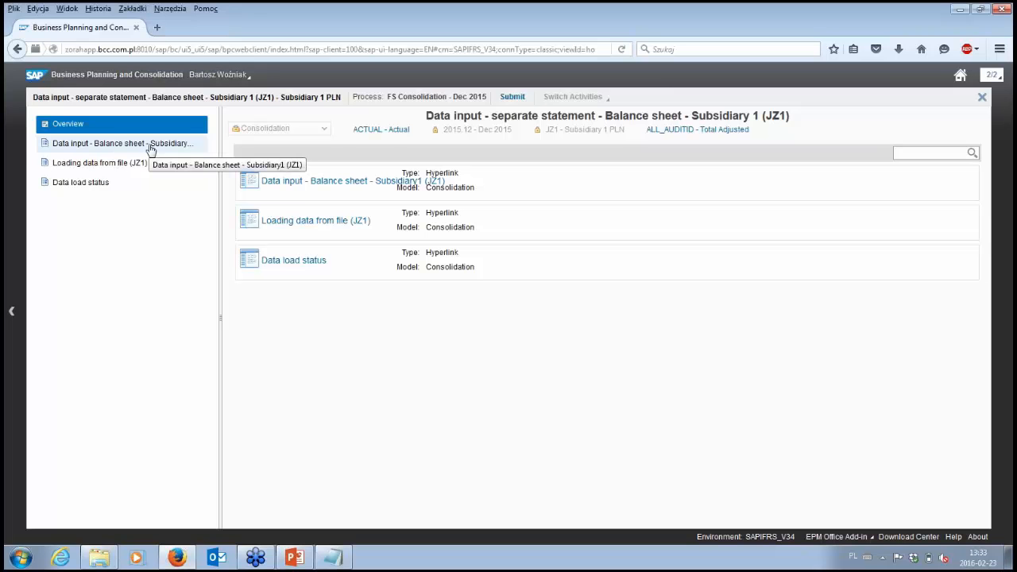
pyautogui.click(151, 149)
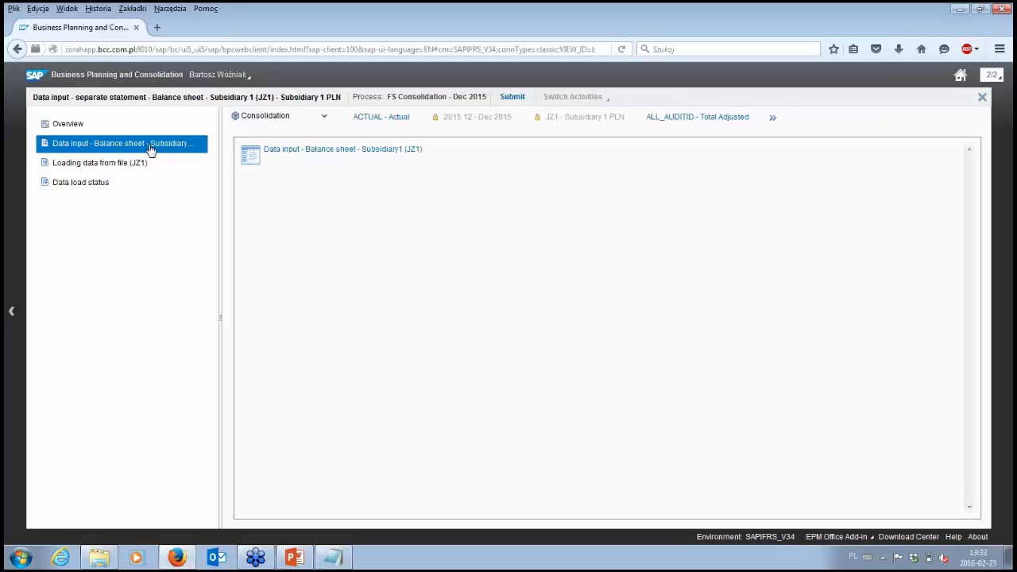
pyautogui.click(286, 151)
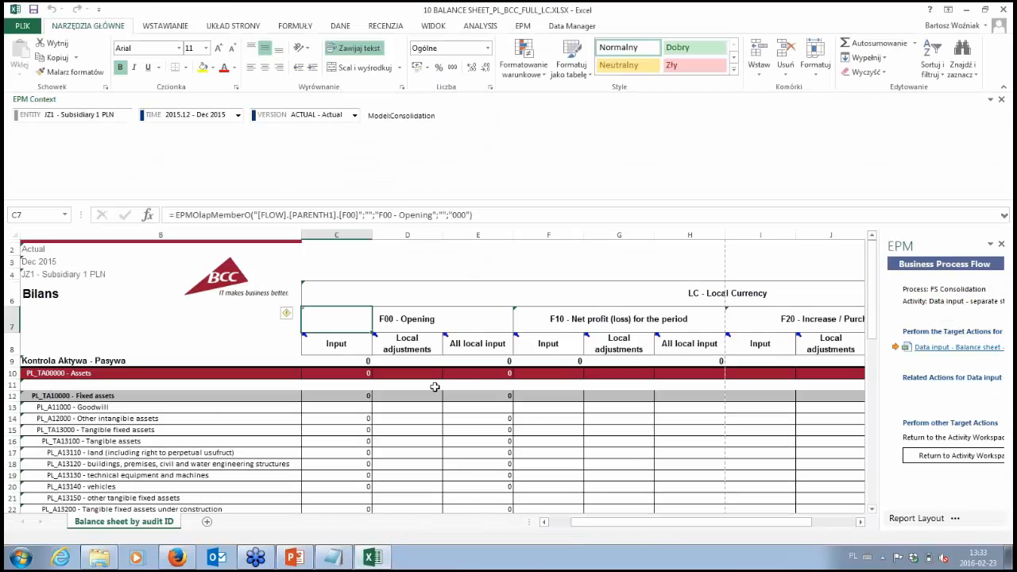
# Step: Examine the JZ1 balance sheet rows for assets and liabilities across the flows from F00 - Opening to END - Period end closing
pyautogui.scroll(-1, 479, 414)
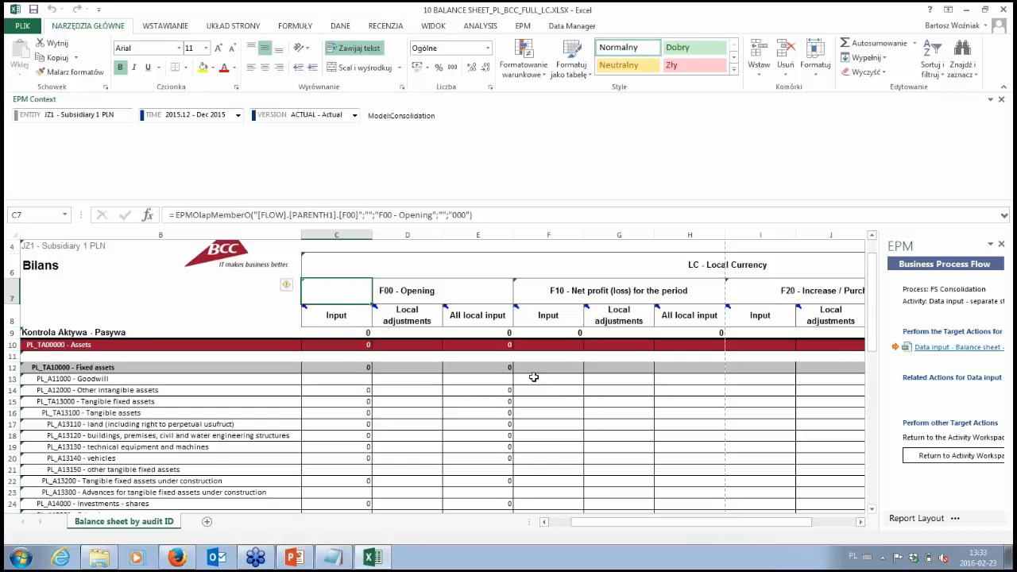
pyautogui.scroll(-1, 540, 383)
pyautogui.scroll(-3, 539, 384)
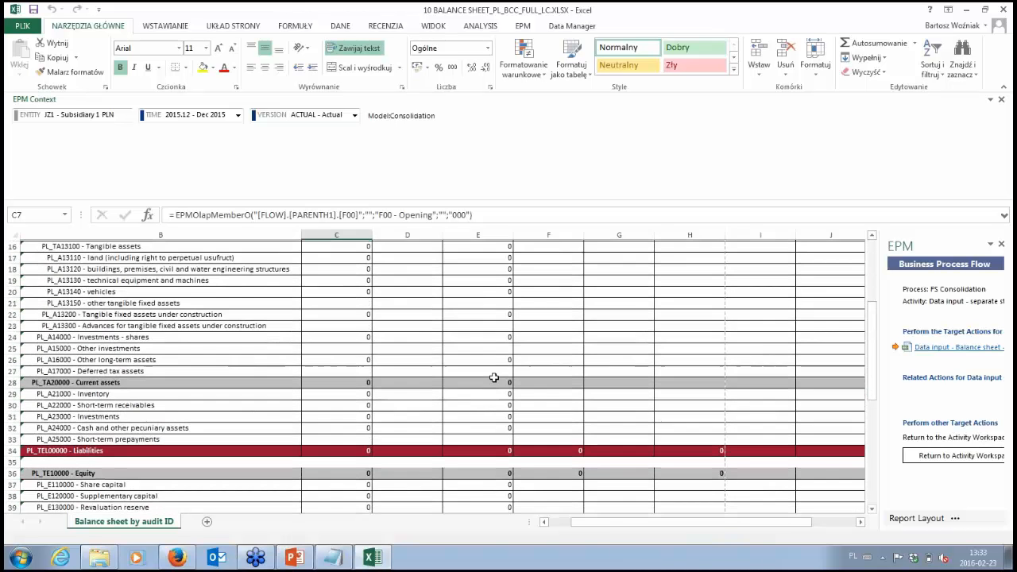
pyautogui.scroll(-3, 403, 413)
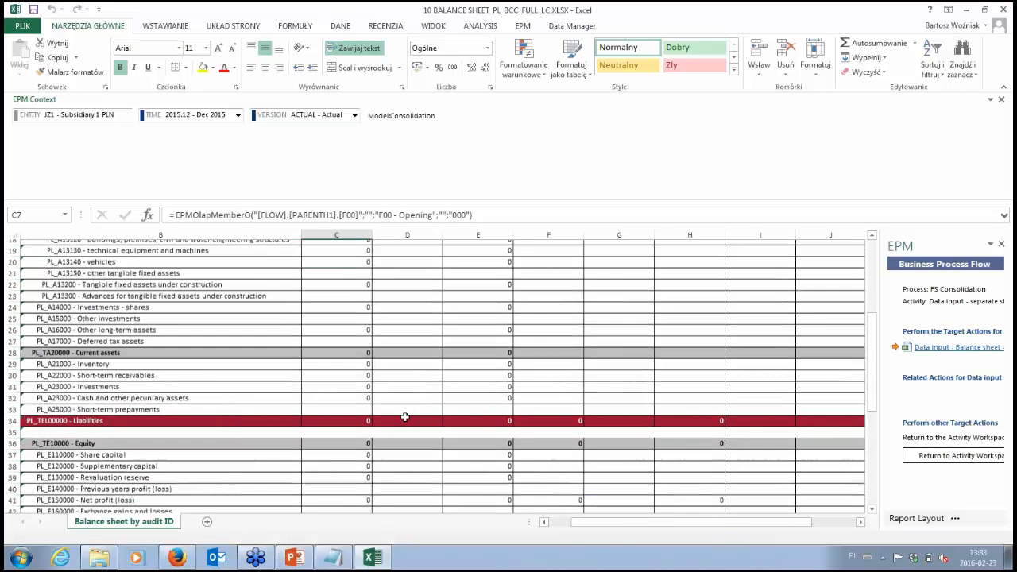
pyautogui.scroll(8, 416, 410)
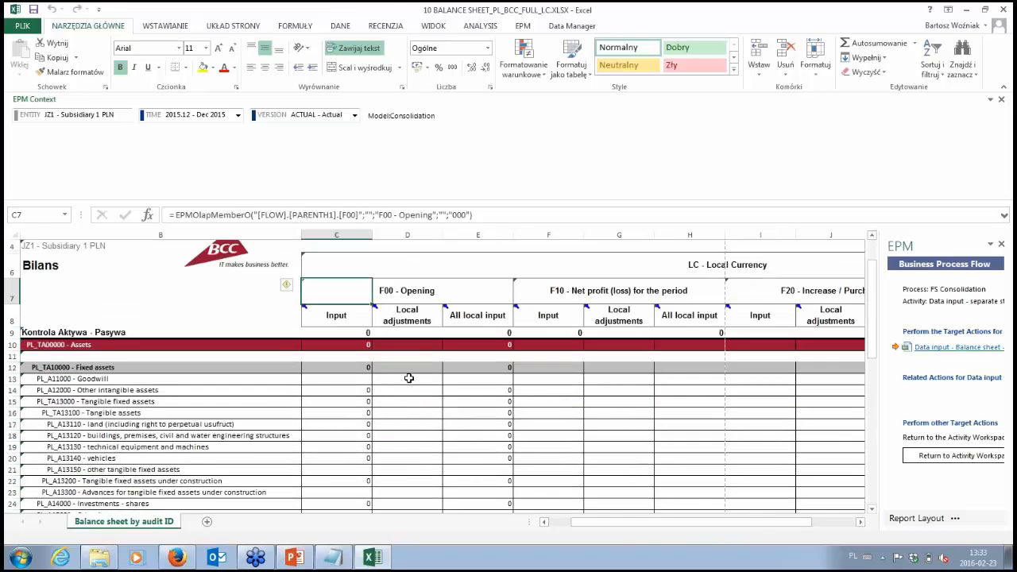
pyautogui.scroll(-3, 407, 377)
pyautogui.moveTo(617, 525); pyautogui.dragTo(680, 525)
pyautogui.scroll(3, 614, 454)
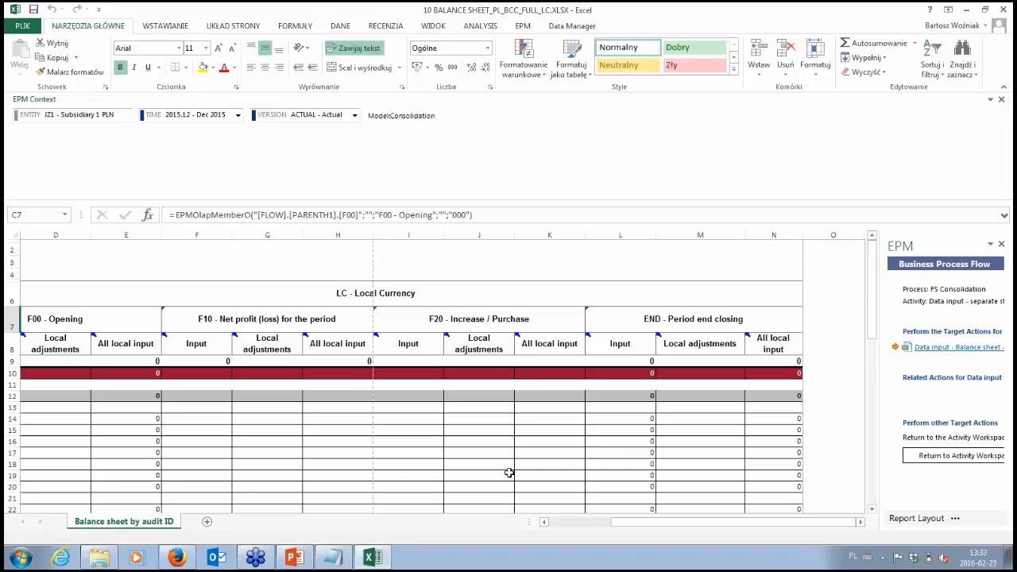
# Step: Switch to the Webinar folder and bring up the BW_BCC_JZ1_TD_12_2015.txt source data file in Notepad
pyautogui.click(101, 559)
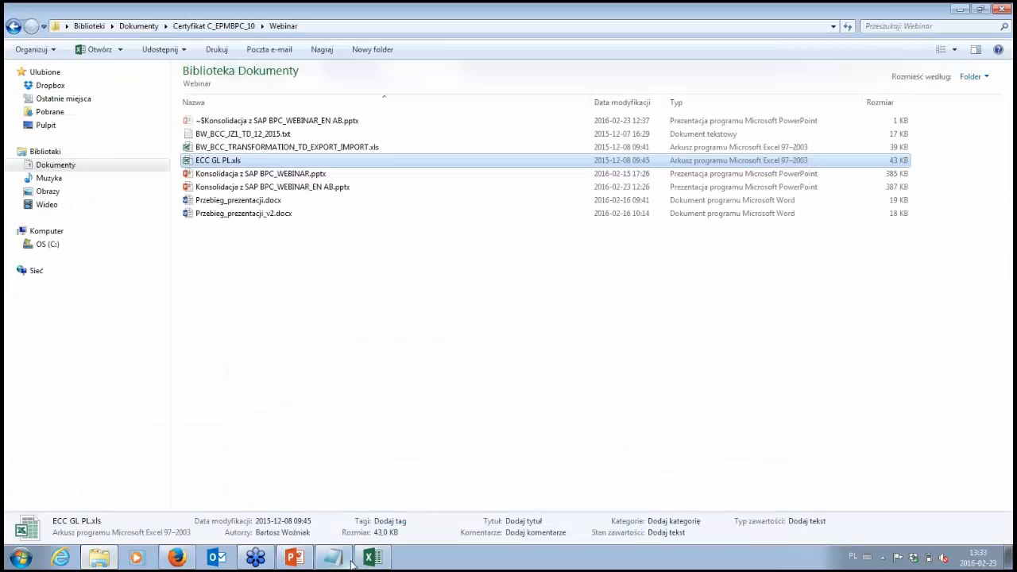
pyautogui.moveTo(341, 562)
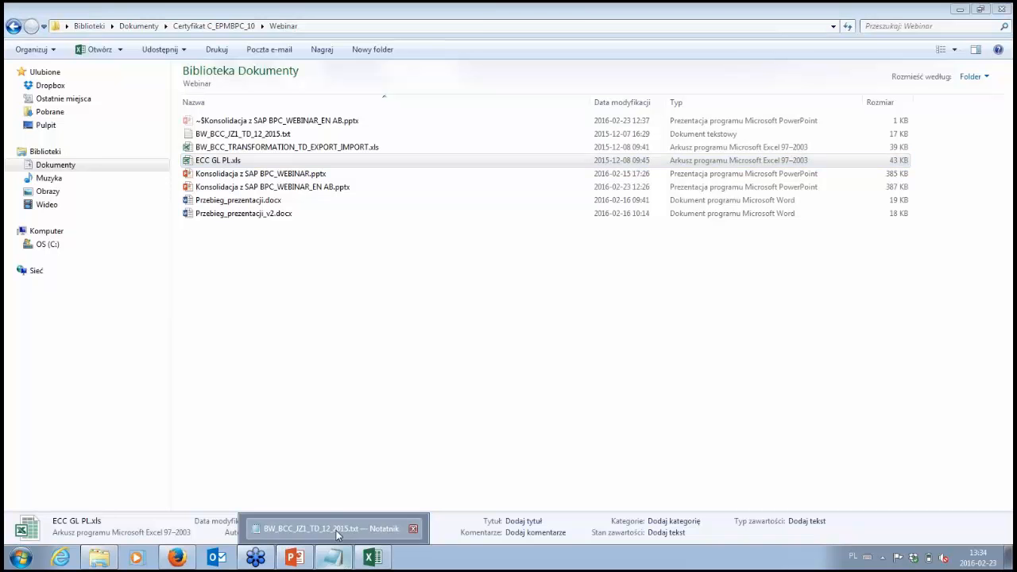
pyautogui.click(331, 529)
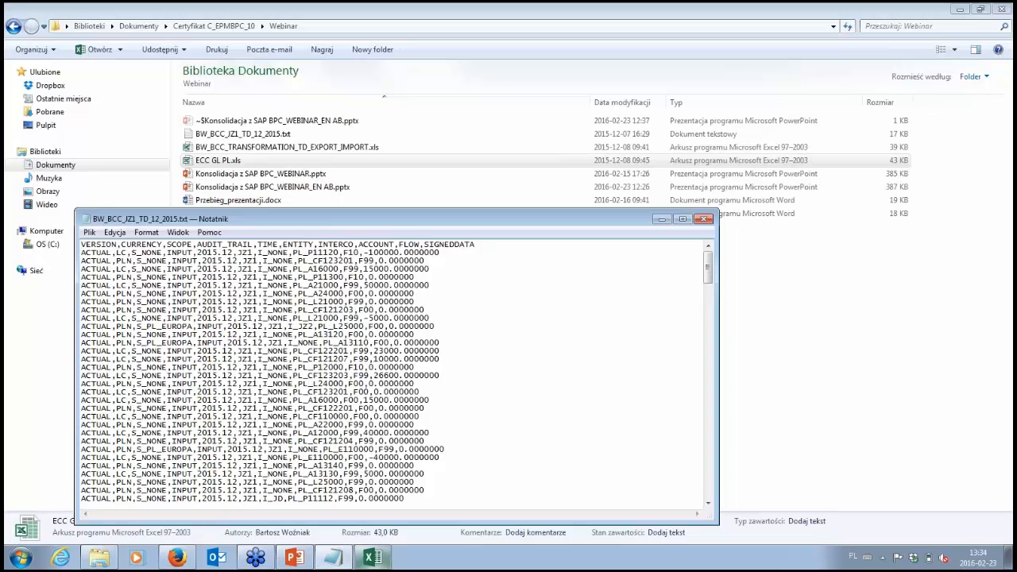
# Step: Look back at the JZ1 balance sheet workbook, and open the ECC GL PL.xls conversion file from the Webinar folder
pyautogui.moveTo(372, 559)
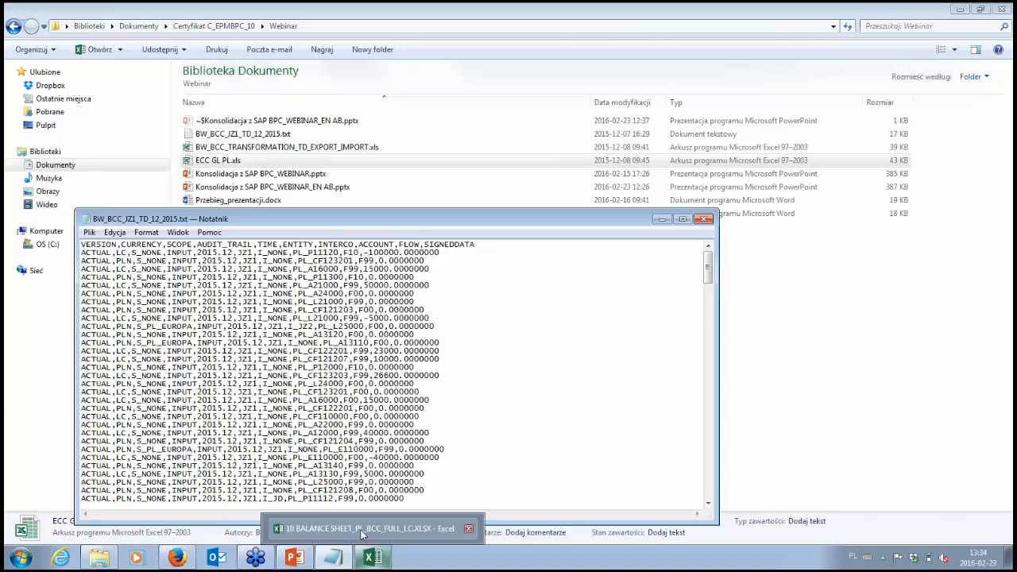
pyautogui.click(372, 559)
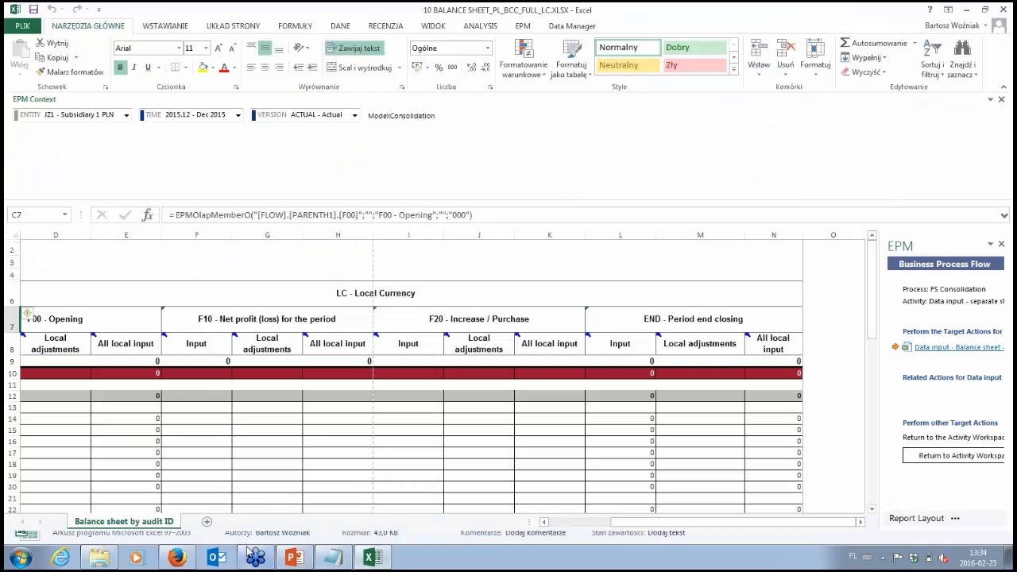
pyautogui.click(99, 559)
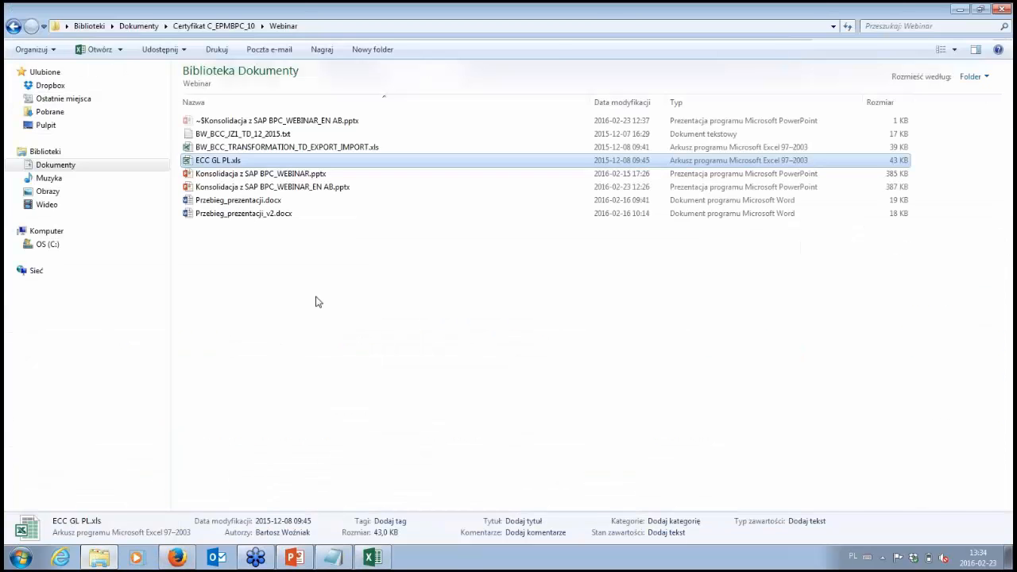
pyautogui.doubleClick(237, 163)
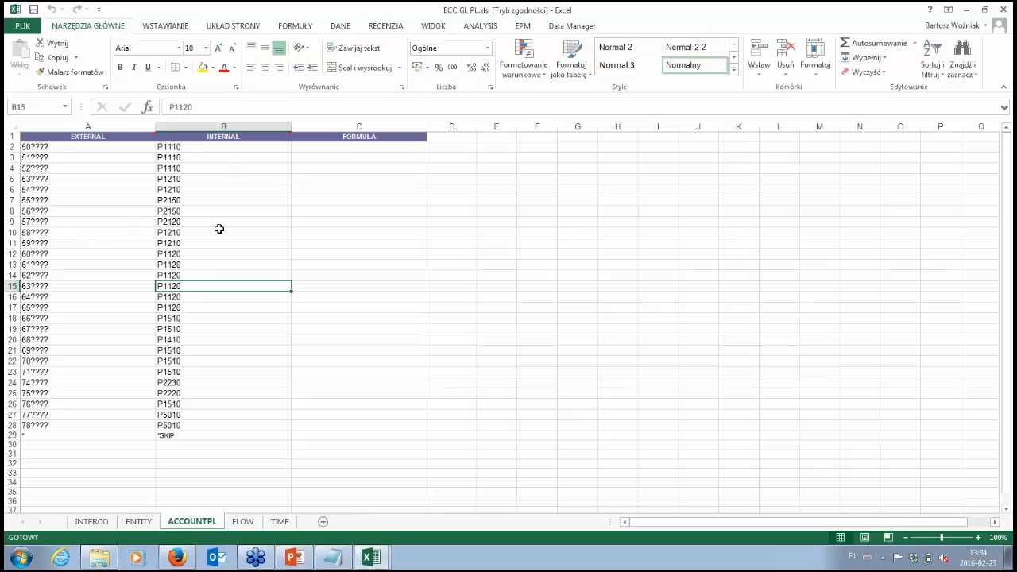
# Step: Review the external-to-internal account mapping on the ACCOUNTPL sheet, from the 50???? pattern to the final * row
pyautogui.click(55, 147)
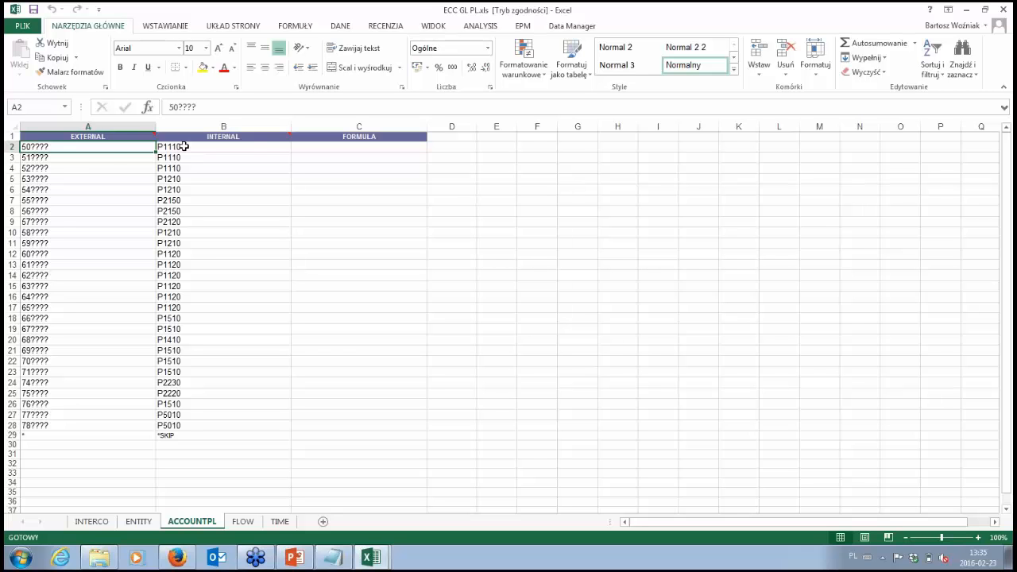
pyautogui.moveTo(183, 146)
pyautogui.mouseDown()
pyautogui.moveTo(166, 237)
pyautogui.moveTo(174, 329)
pyautogui.mouseUp()
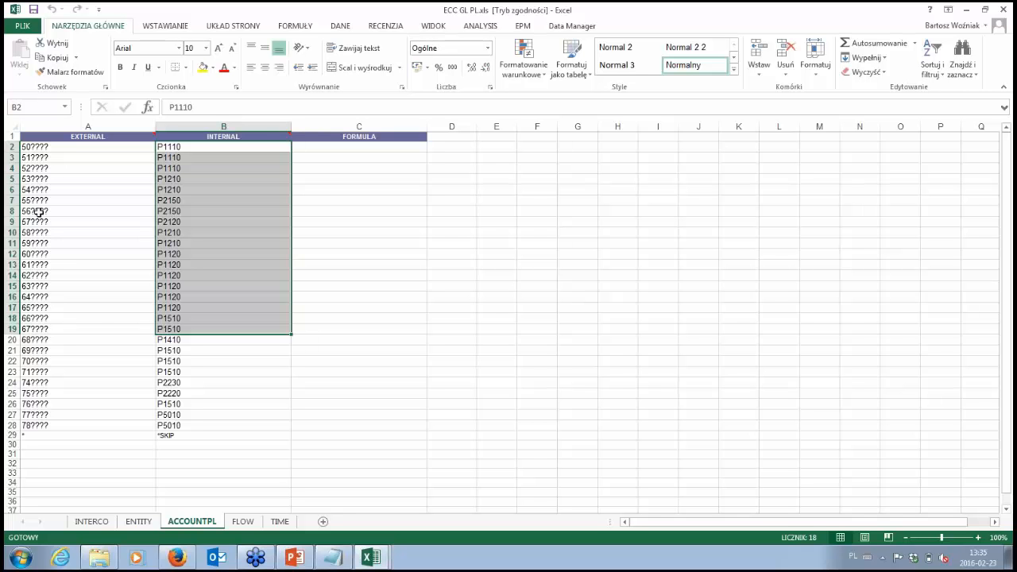
pyautogui.click(49, 146)
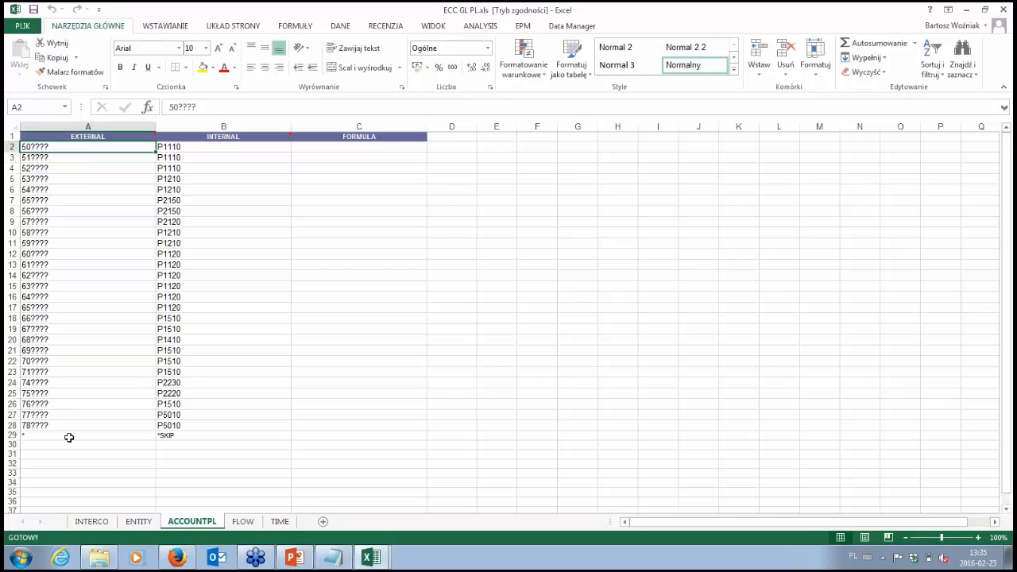
pyautogui.click(43, 435)
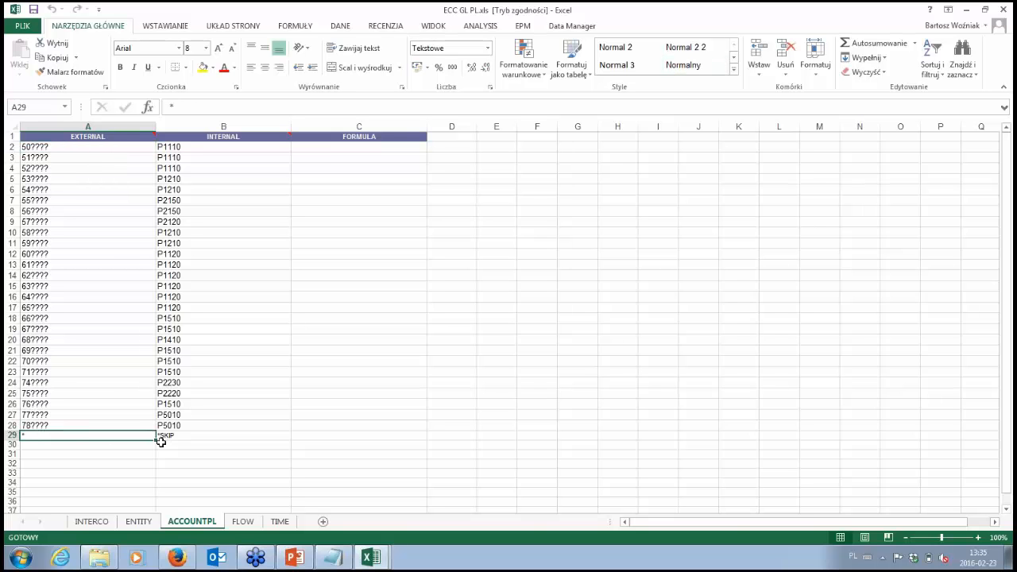
# Step: Review the external-to-internal mappings on the ENTITY sheet for CU01 to CU06 and on the TIME sheet for 2012000 to 2012012
pyautogui.click(138, 521)
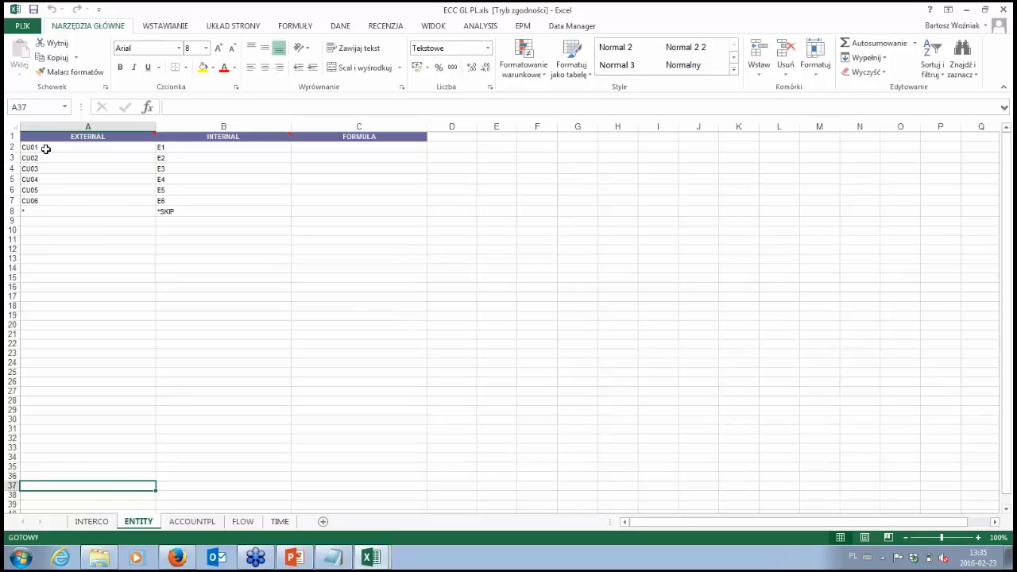
pyautogui.moveTo(46, 149); pyautogui.dragTo(36, 199)
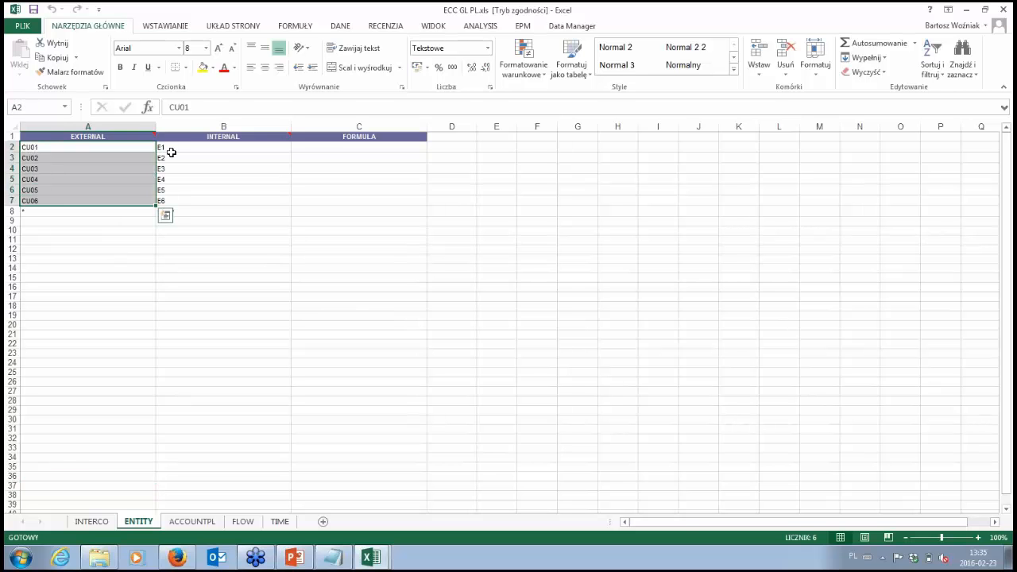
pyautogui.moveTo(171, 152); pyautogui.dragTo(179, 204)
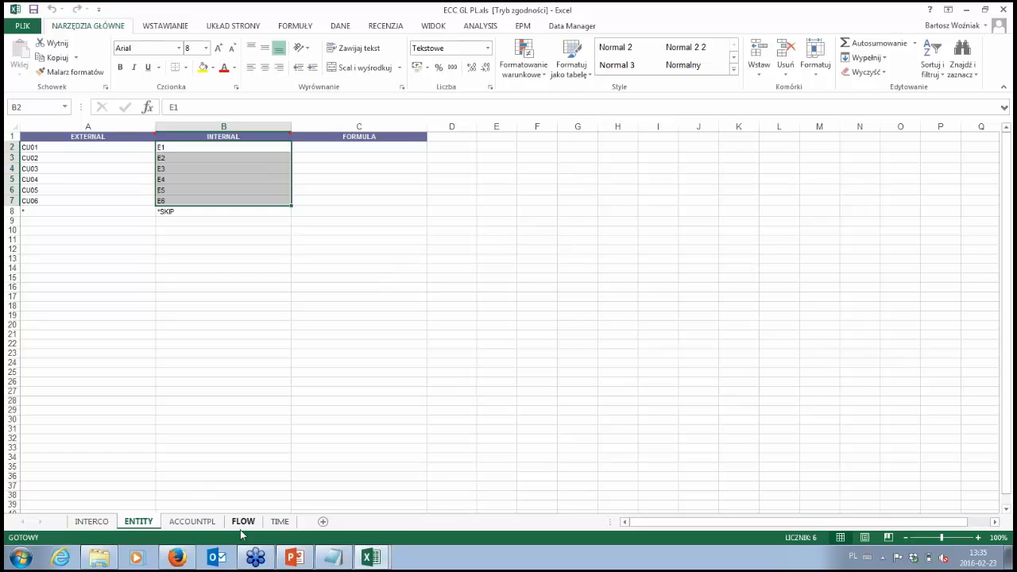
pyautogui.click(280, 522)
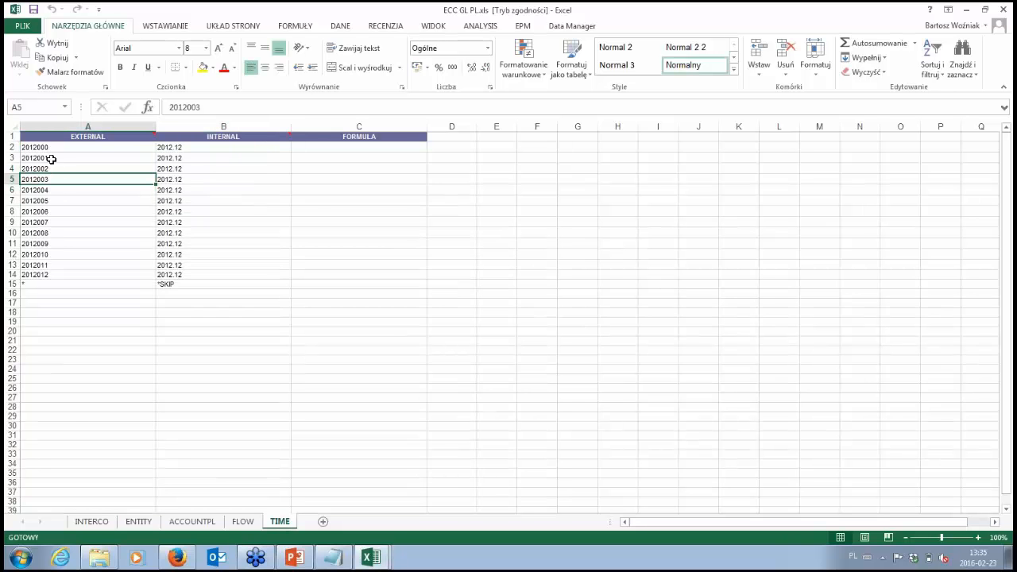
pyautogui.moveTo(47, 148); pyautogui.dragTo(212, 275)
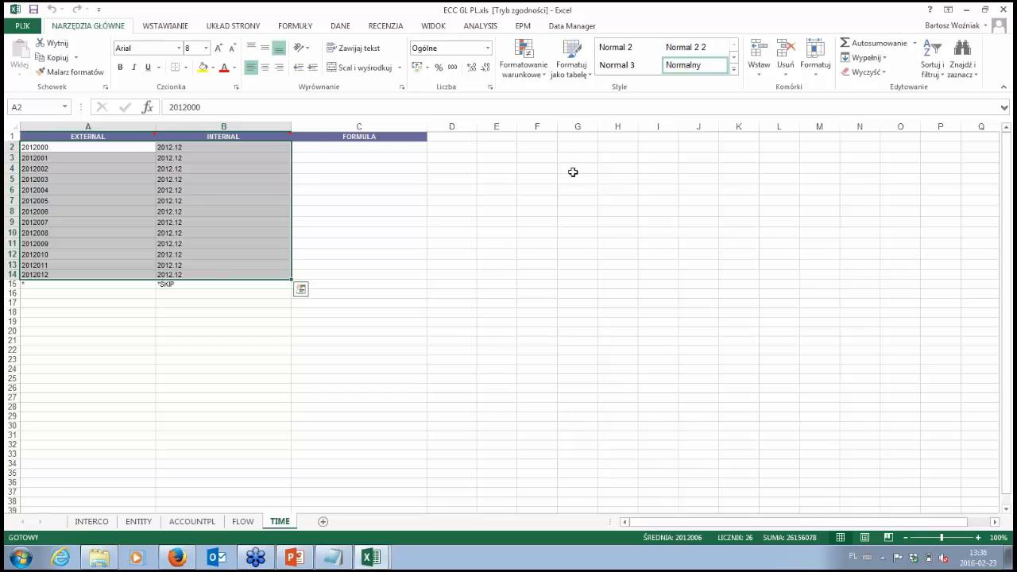
# Step: Switch to the consolidation web client in Firefox, launch the Loading data from file (JZ1) action, and keep only one Run Package window open
pyautogui.click(178, 560)
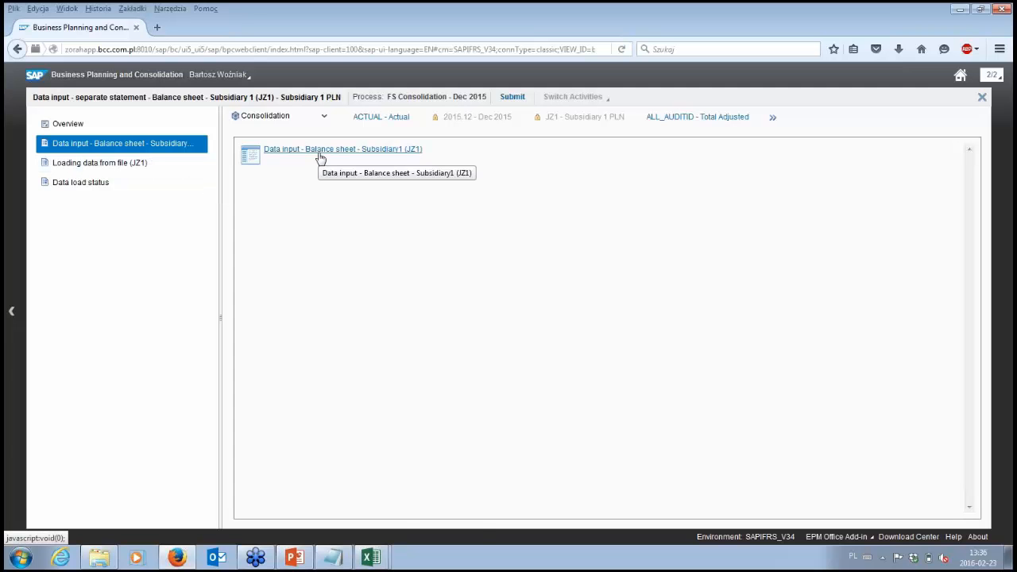
pyautogui.moveTo(371, 557)
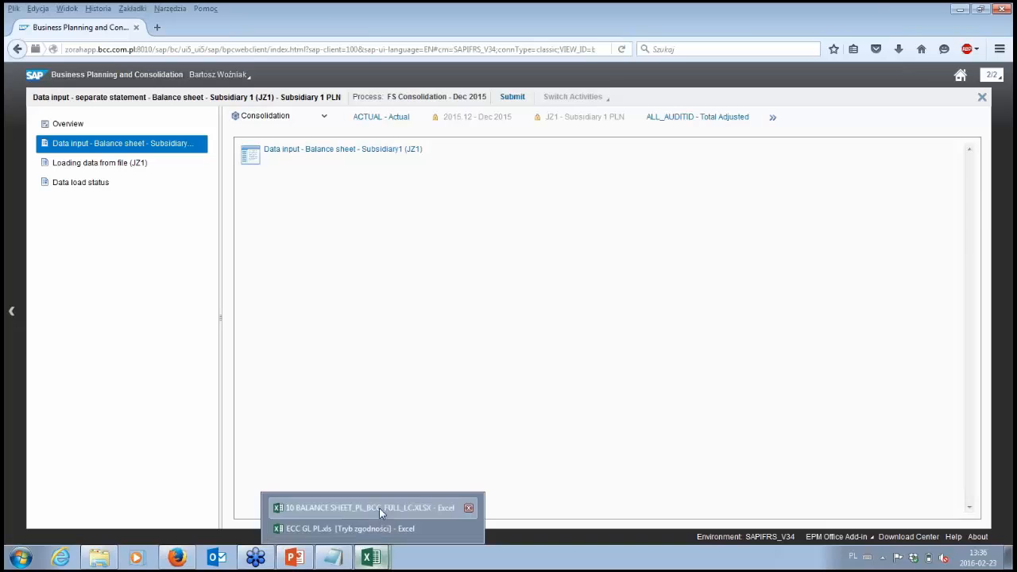
pyautogui.click(379, 508)
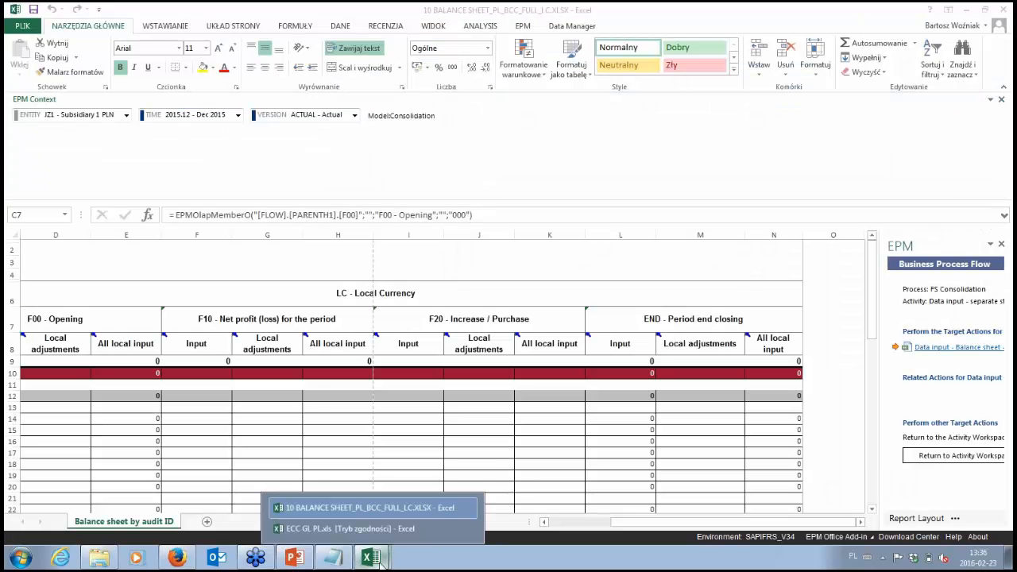
pyautogui.click(176, 557)
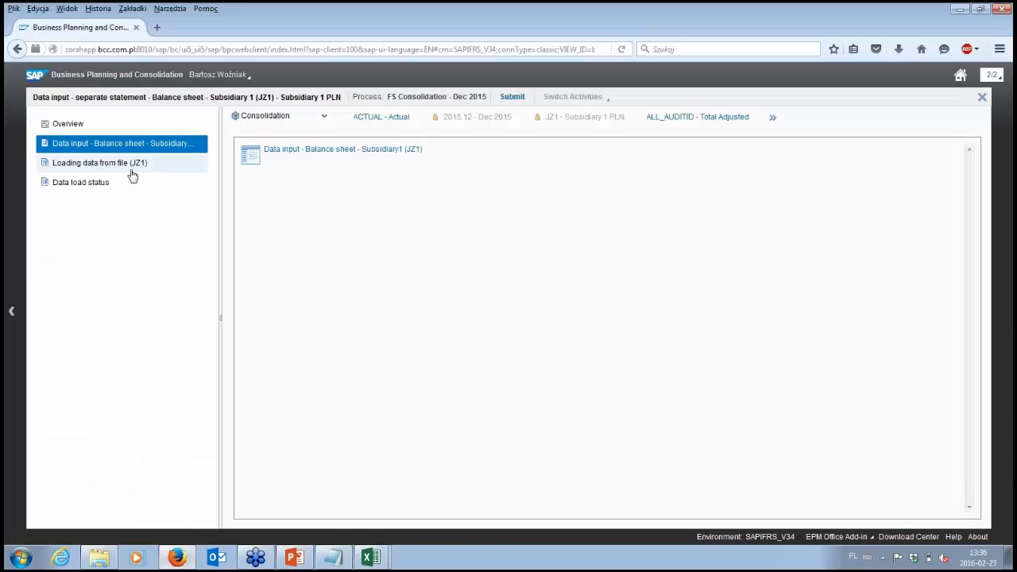
pyautogui.click(131, 168)
pyautogui.click(302, 151)
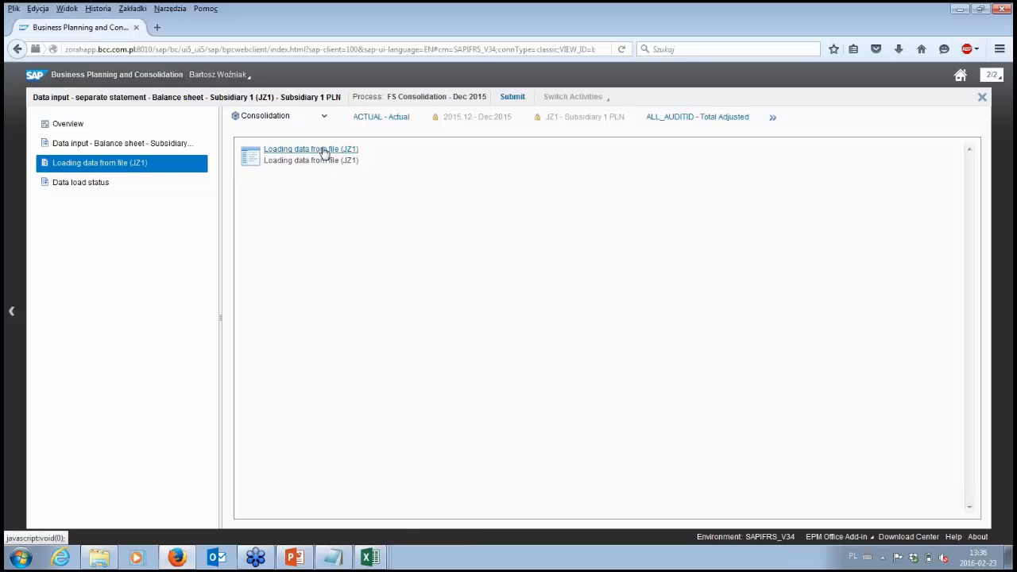
pyautogui.click(372, 558)
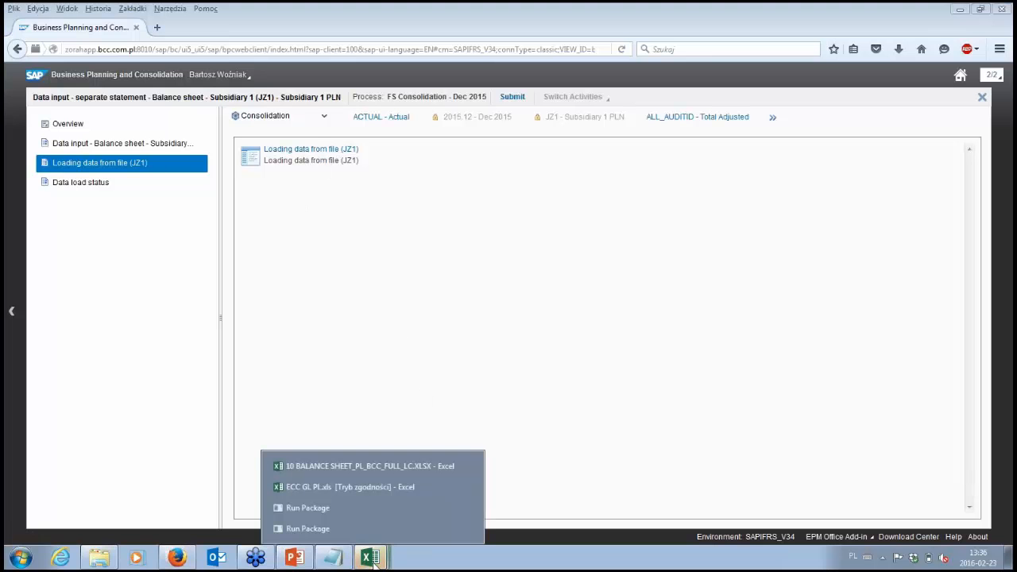
pyautogui.click(473, 531)
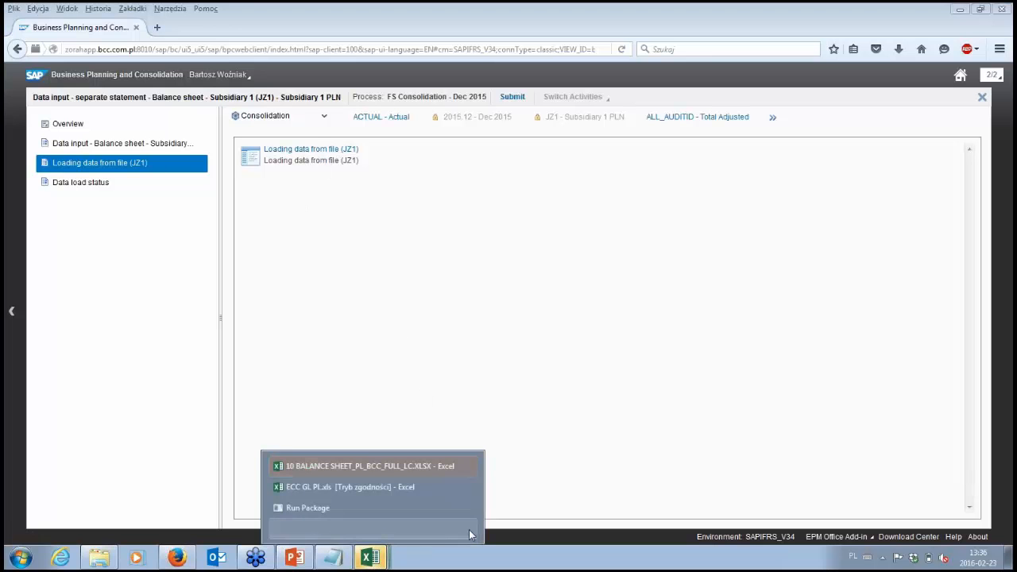
pyautogui.click(469, 530)
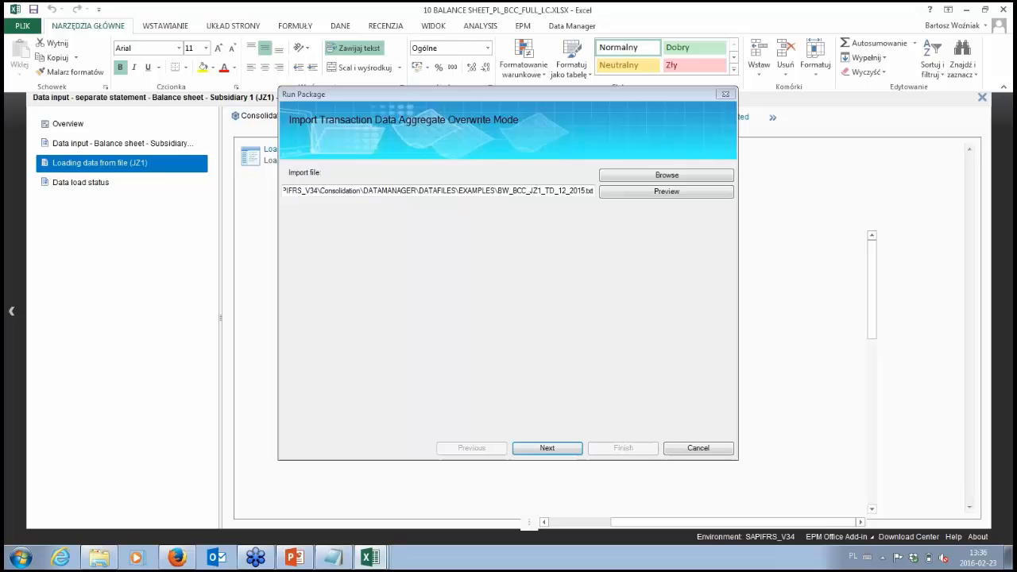
# Step: Run the import package immediately for BW_BCC_JZ1_TD_12_2015.txt with the Replace & clear datavalues method
pyautogui.click(562, 446)
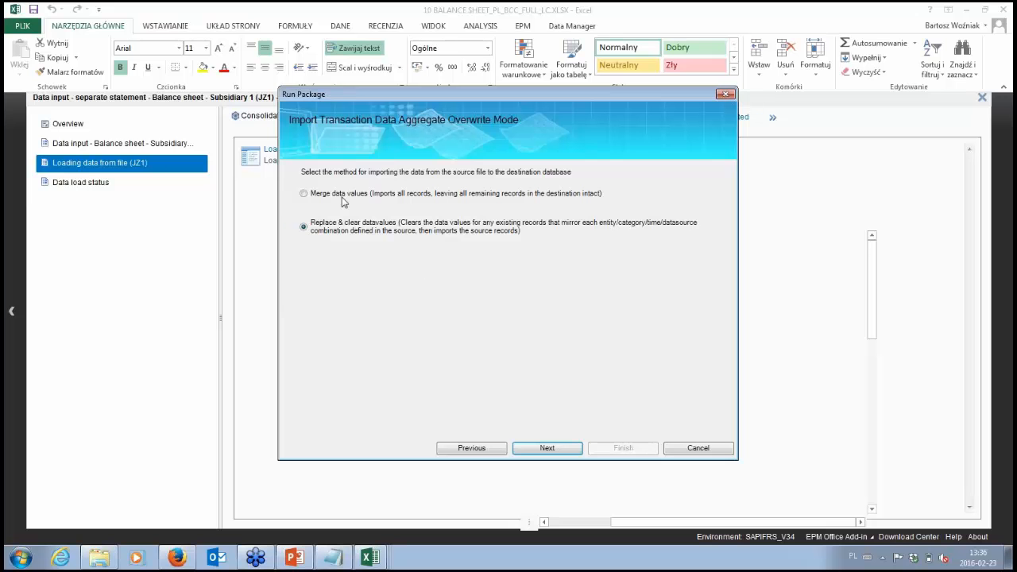
pyautogui.click(567, 449)
pyautogui.click(567, 449)
pyautogui.click(566, 448)
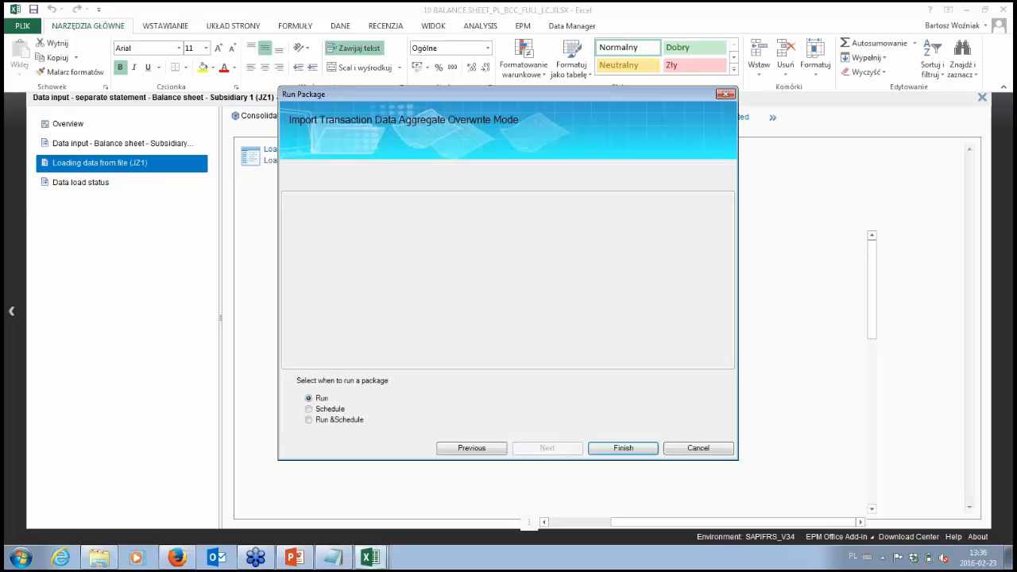
pyautogui.click(624, 450)
pyautogui.click(625, 320)
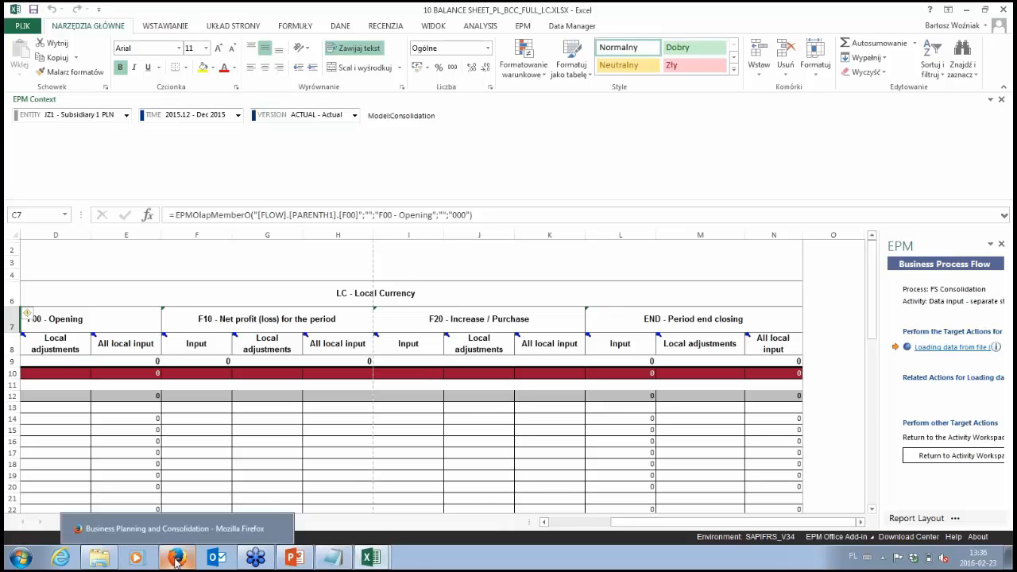
# Step: Return to Firefox, open Data load status, and check the newest import in the Package Status list in Excel
pyautogui.click(169, 526)
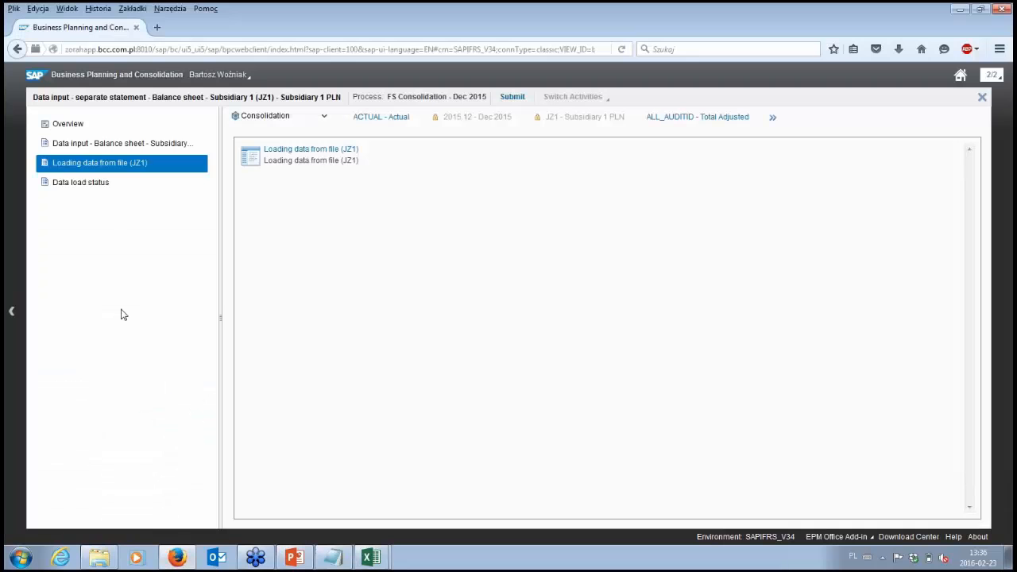
pyautogui.click(119, 184)
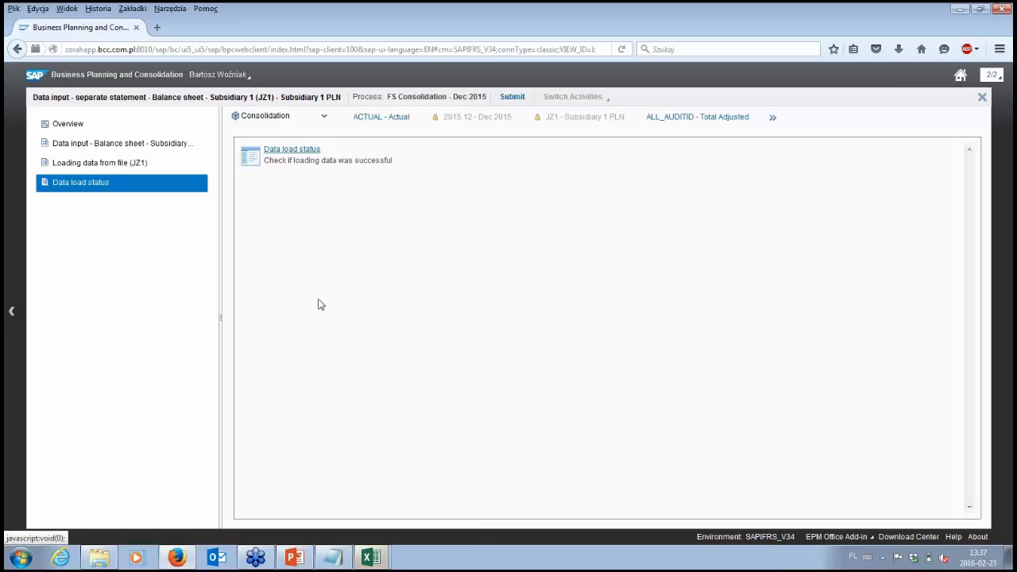
pyautogui.moveTo(370, 558)
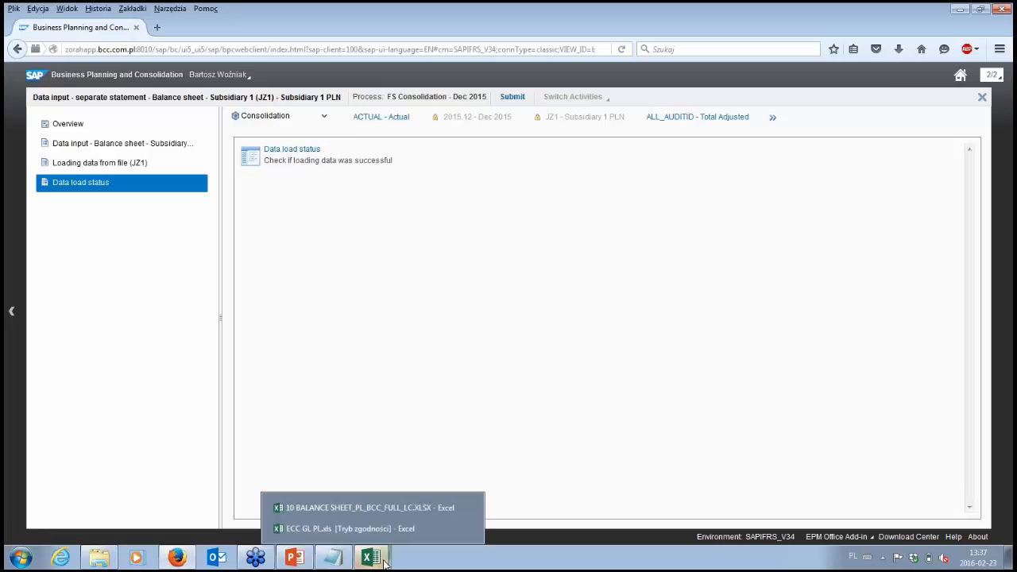
pyautogui.click(371, 507)
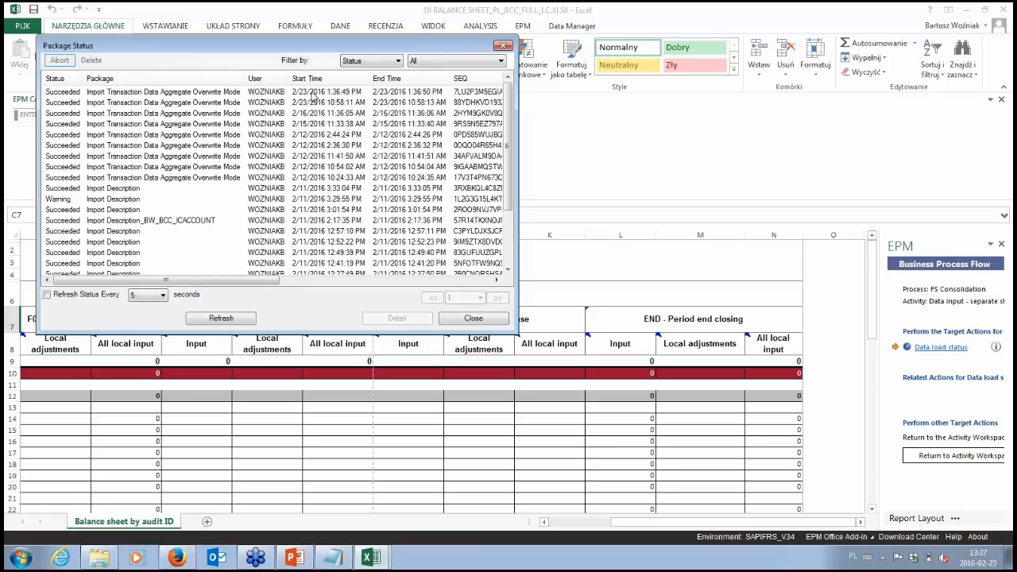
pyautogui.click(330, 92)
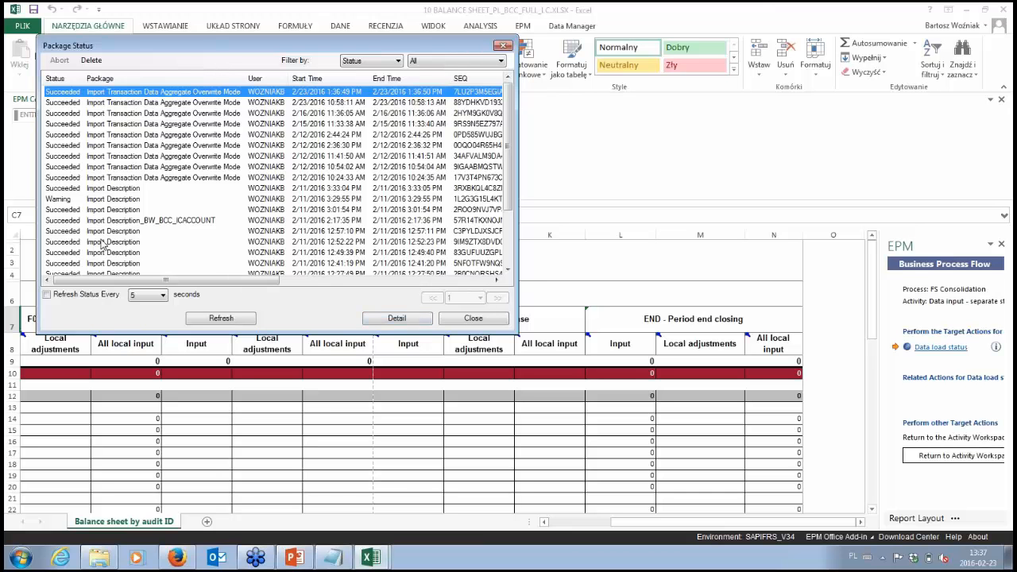
pyautogui.scroll(-1, 102, 245)
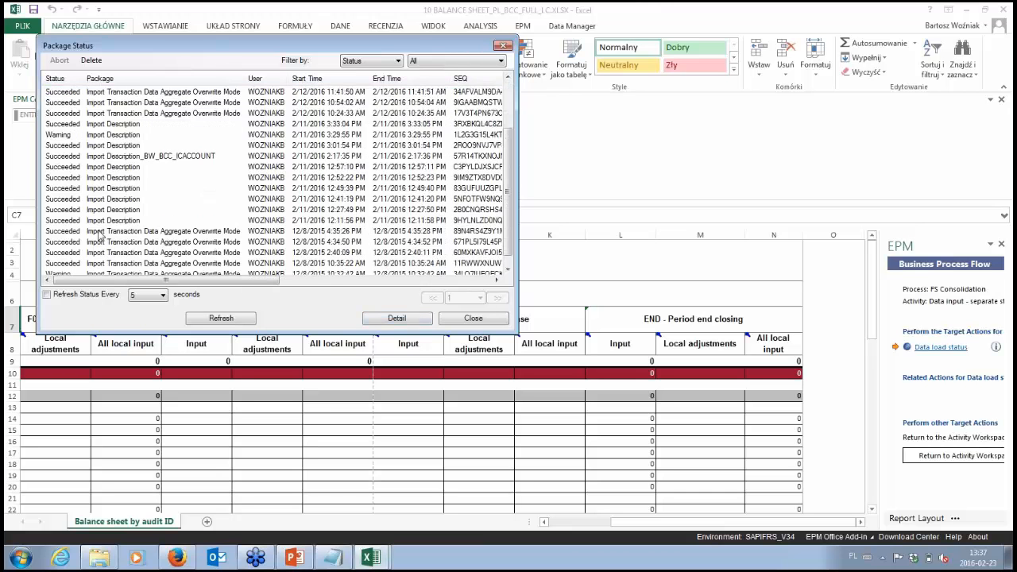
pyautogui.scroll(1, 80, 159)
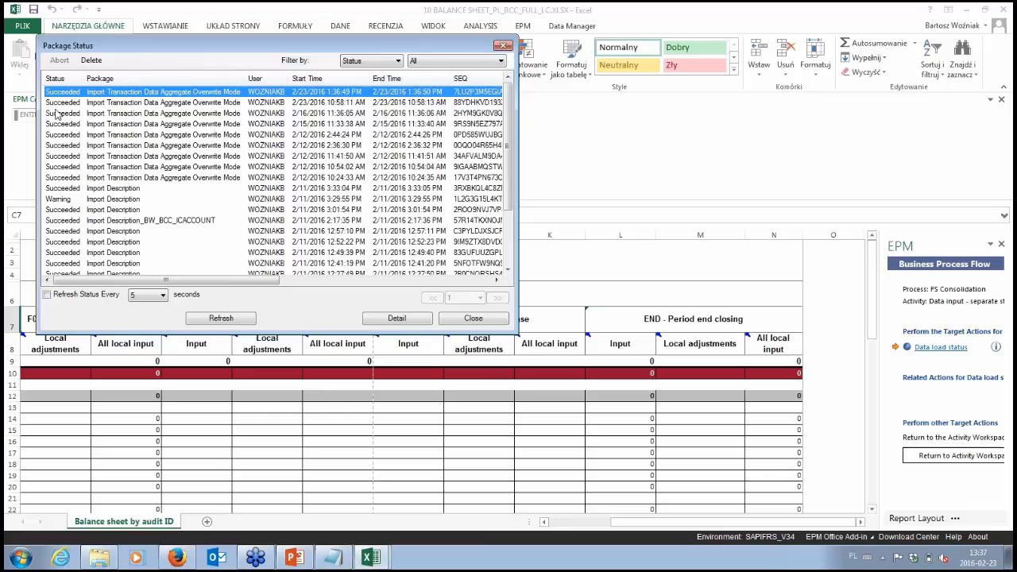
# Step: Examine the newest import's detail log for suppressed zero-value, submitted and rejected records, and close the log
pyautogui.click(388, 320)
pyautogui.moveTo(447, 383); pyautogui.dragTo(338, 384)
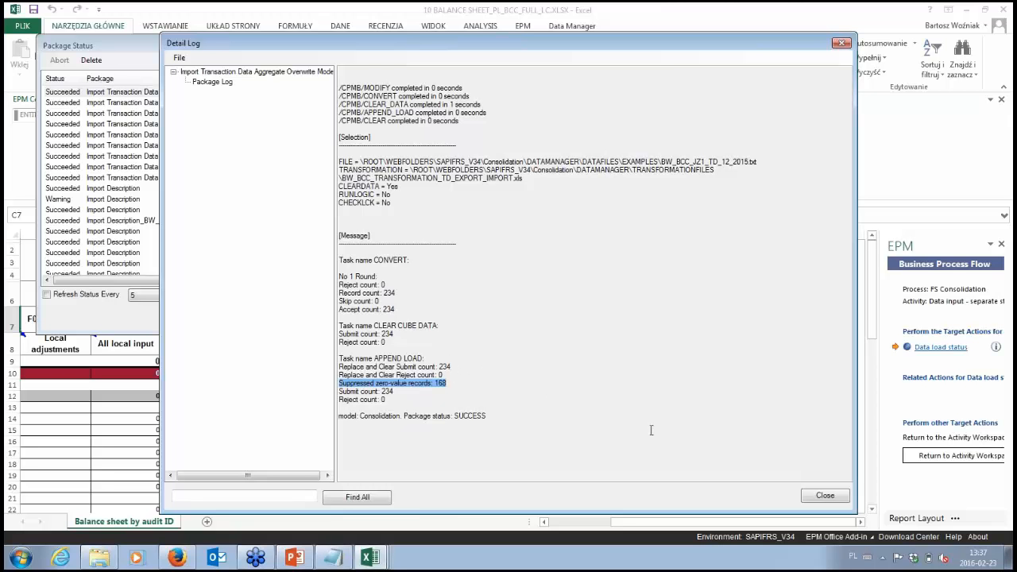
pyautogui.click(377, 391)
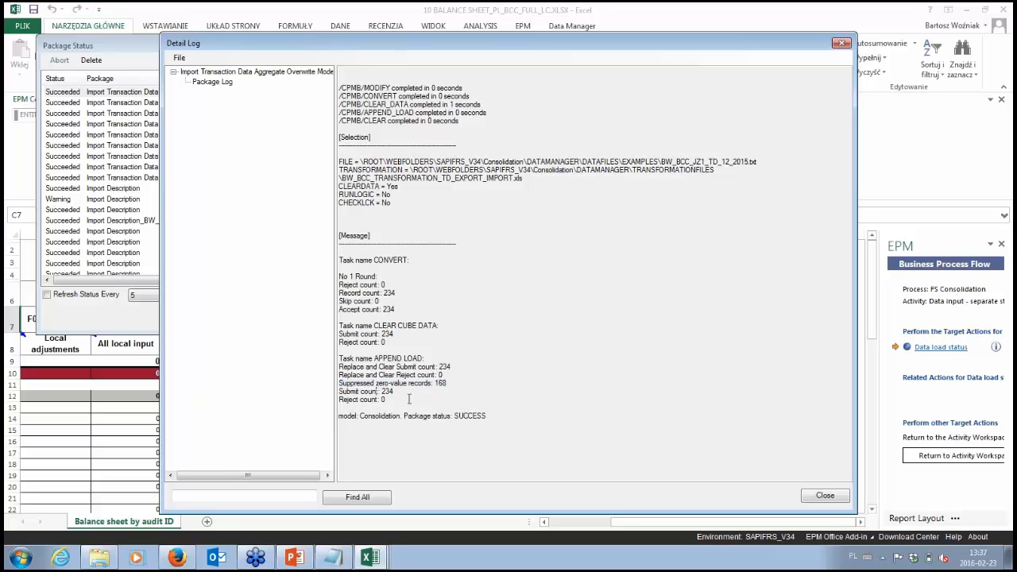
pyautogui.moveTo(381, 402); pyautogui.dragTo(344, 403)
pyautogui.click(821, 497)
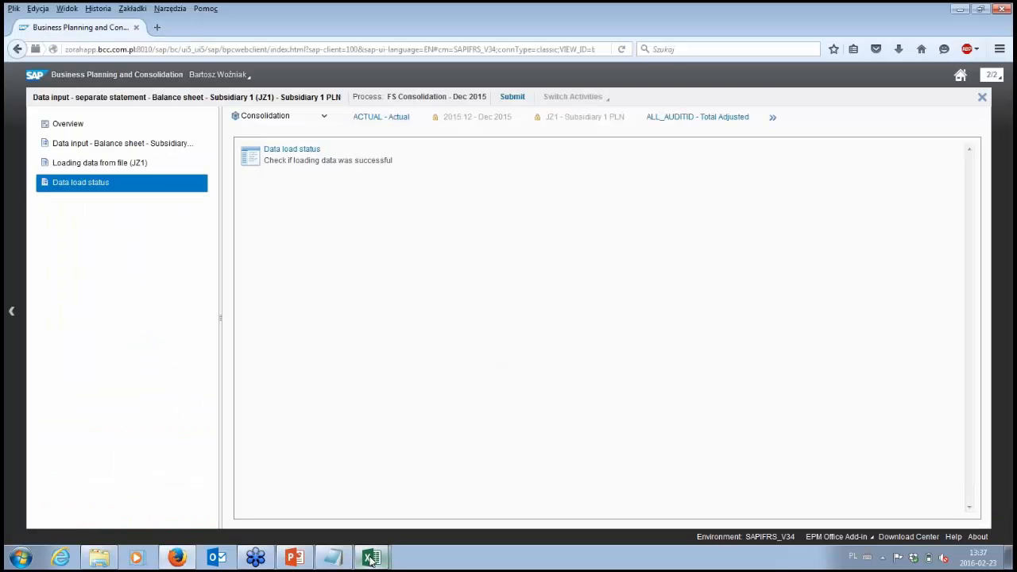
# Step: Go back to the JZ1 balance sheet workbook in Excel and refresh the report data from its first columns
pyautogui.click(371, 559)
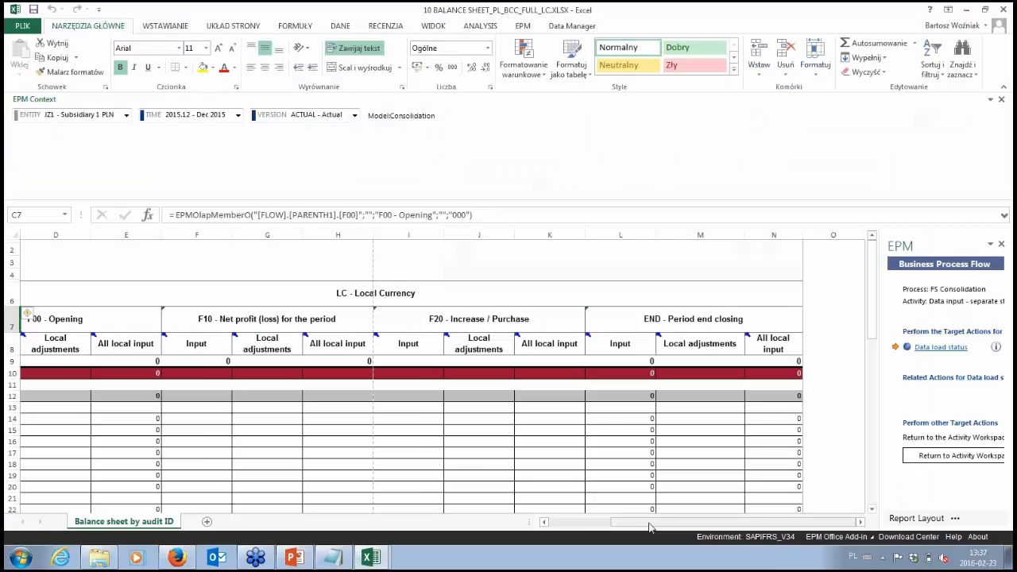
pyautogui.moveTo(643, 527); pyautogui.dragTo(580, 526)
pyautogui.click(523, 26)
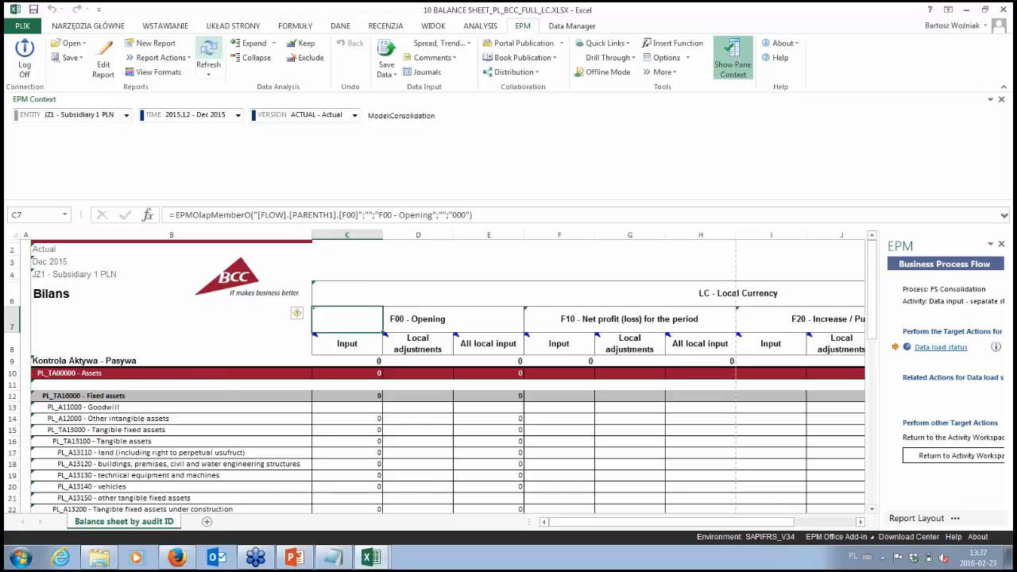
pyautogui.click(208, 52)
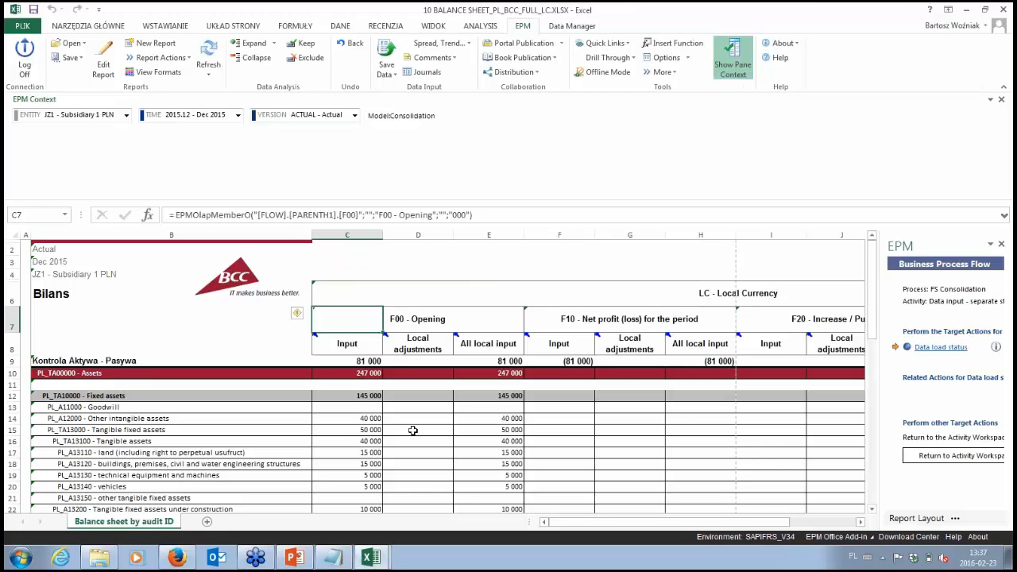
# Step: Examine the loaded JZ1 balance sheet values and the Kontrola Aktywa - Pasywa row from F00 - Opening to END - Period end closing
pyautogui.click(365, 420)
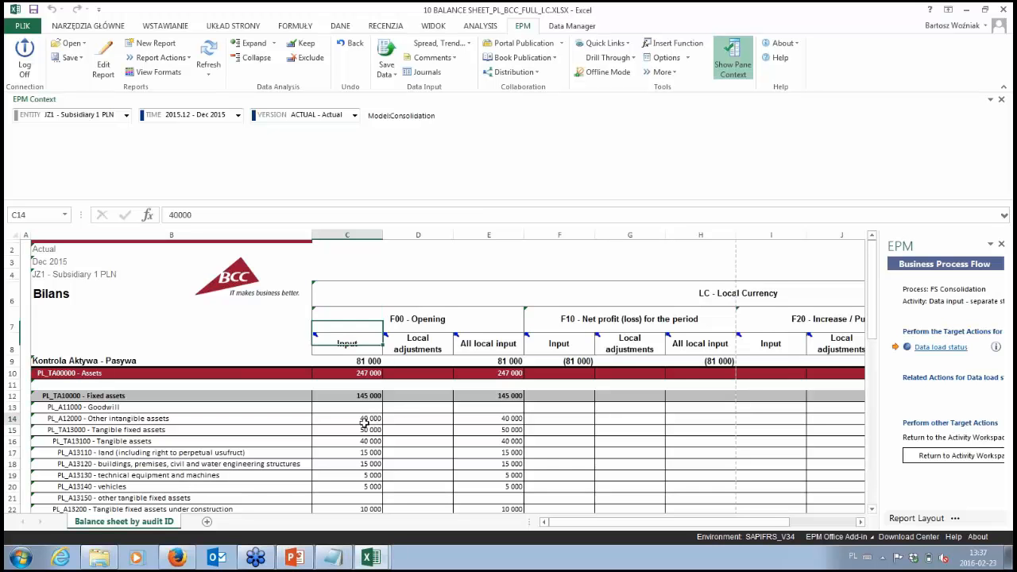
pyautogui.moveTo(364, 420); pyautogui.dragTo(370, 441)
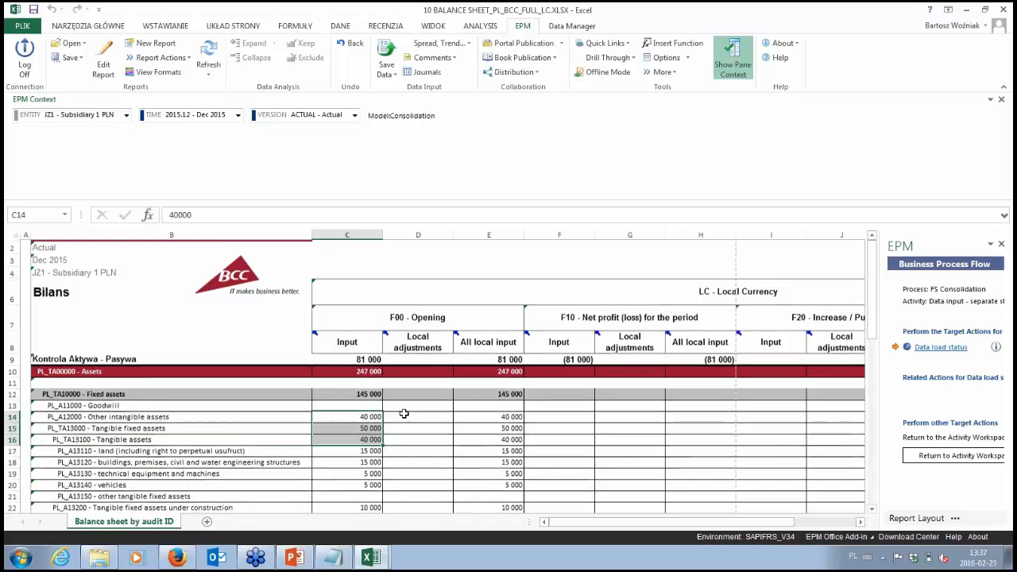
pyautogui.scroll(-1, 404, 414)
pyautogui.click(573, 332)
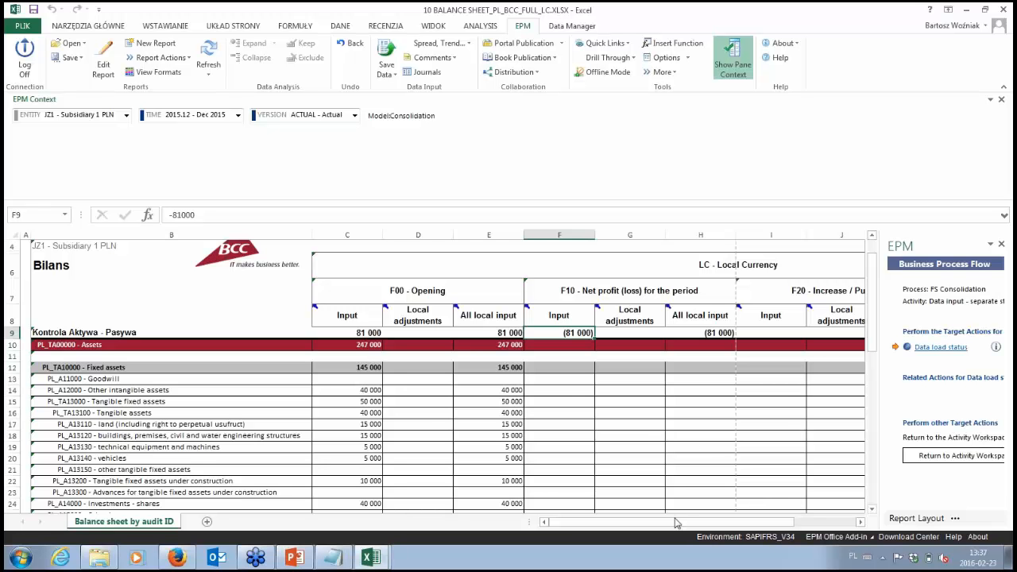
pyautogui.moveTo(680, 523); pyautogui.dragTo(759, 527)
pyautogui.click(685, 292)
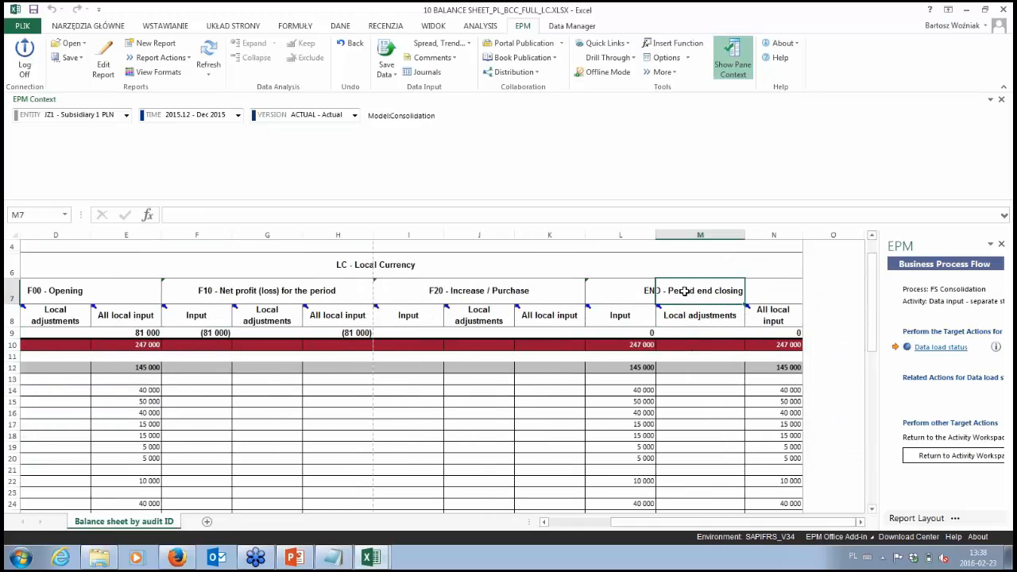
pyautogui.click(773, 317)
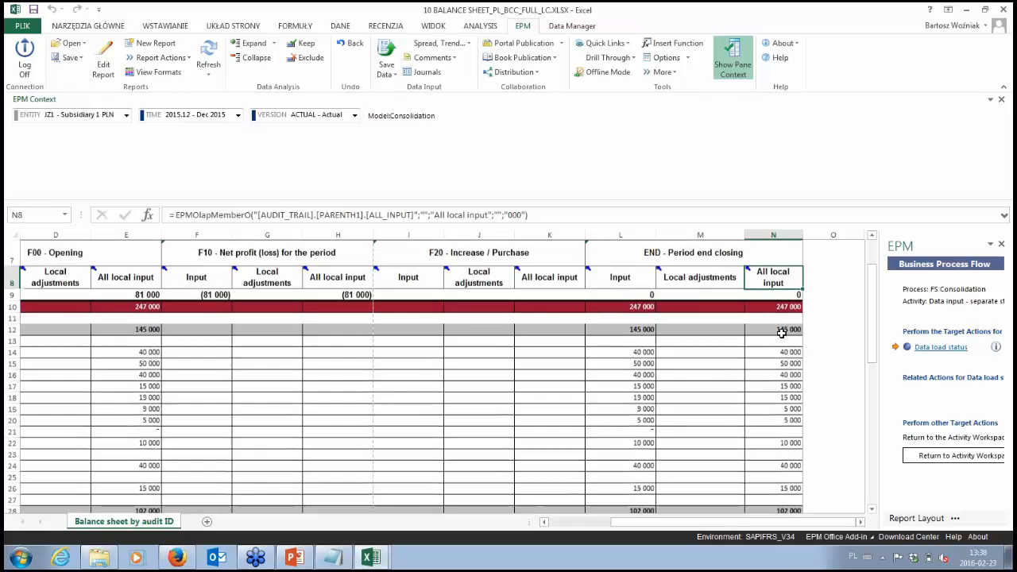
pyautogui.click(783, 332)
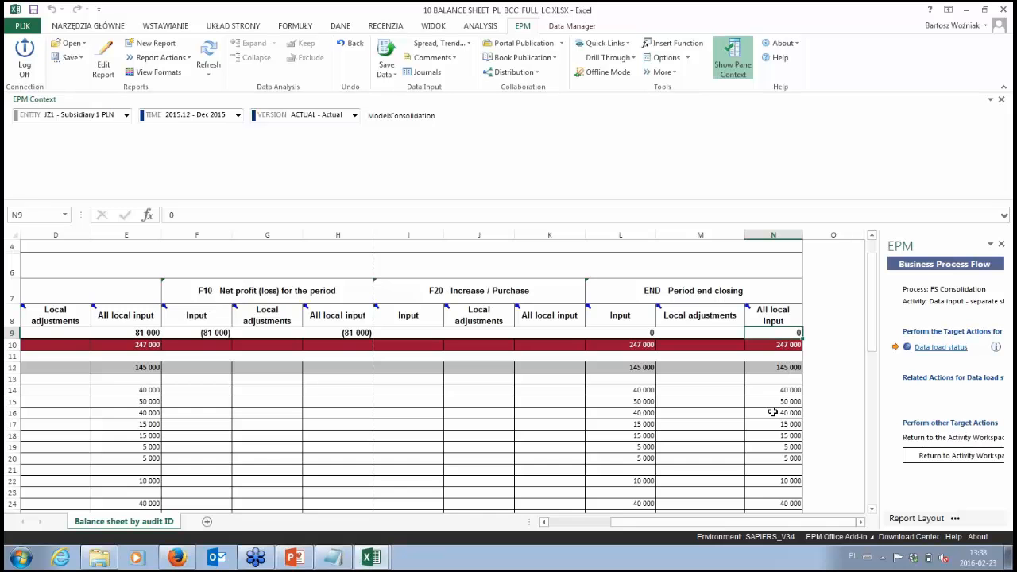
# Step: Check the remaining rows of the JZ1 balance sheet down to liabilities, and close the workbook without saving
pyautogui.scroll(-8, 773, 424)
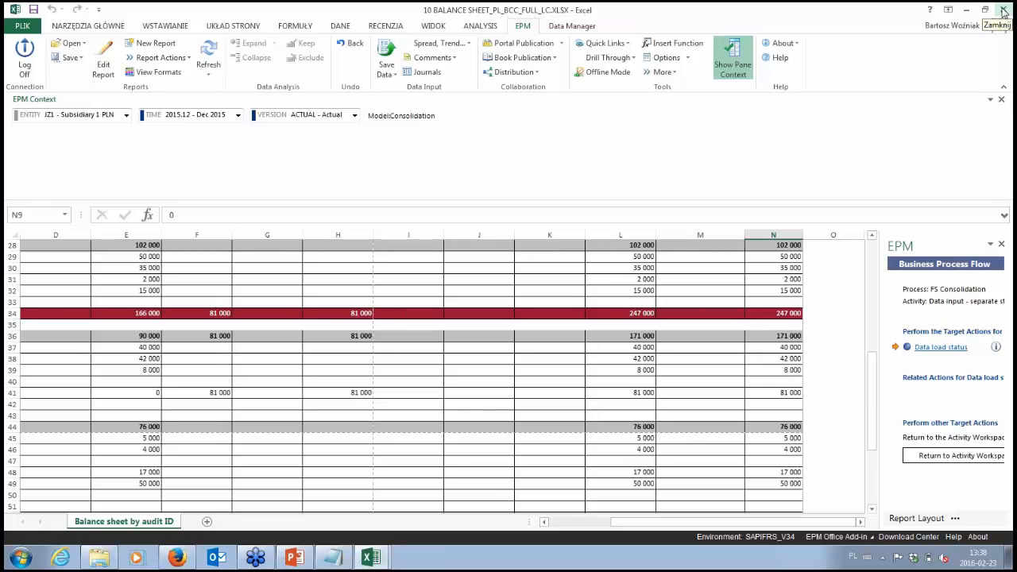
pyautogui.click(1004, 11)
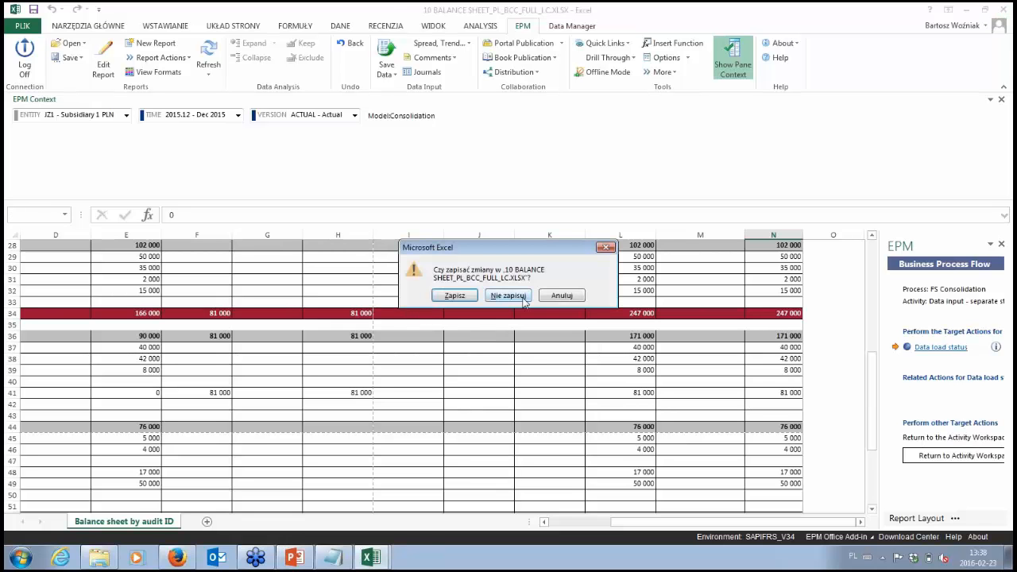
pyautogui.click(509, 295)
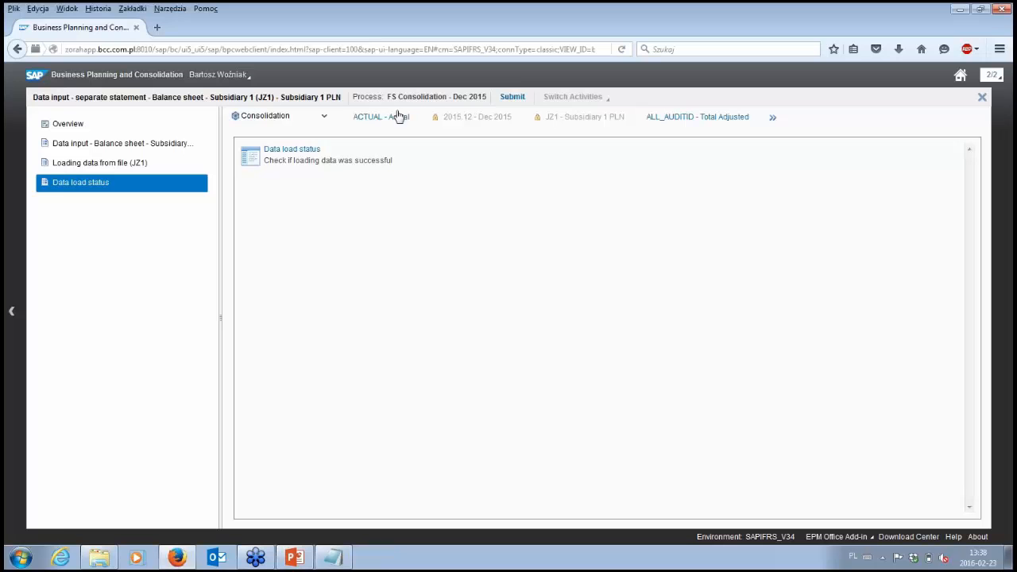
# Step: Submit the Subsidiary 1 (JZ1) balance sheet data input activity without a comment and close its workspace
pyautogui.click(512, 96)
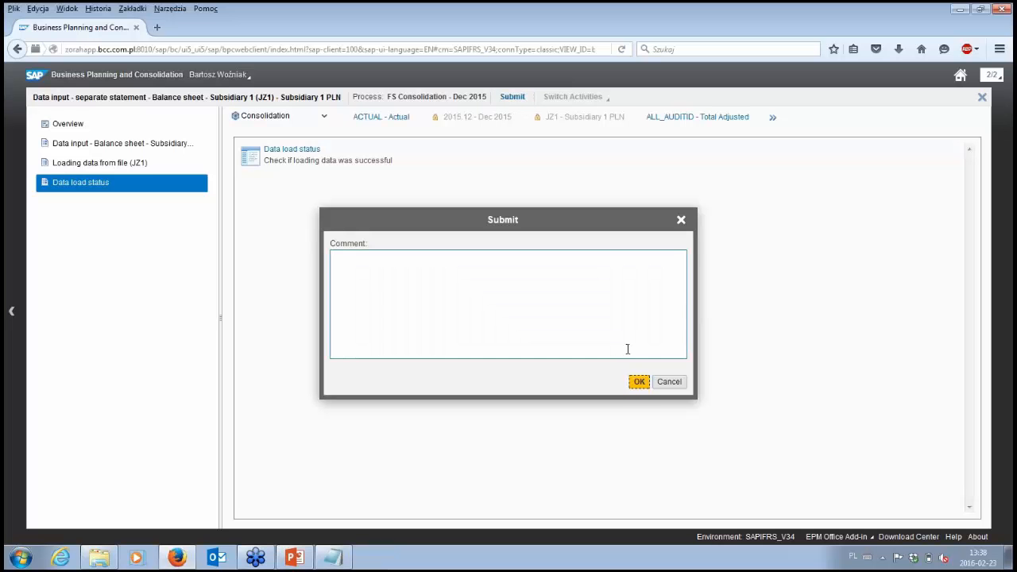
pyautogui.click(643, 383)
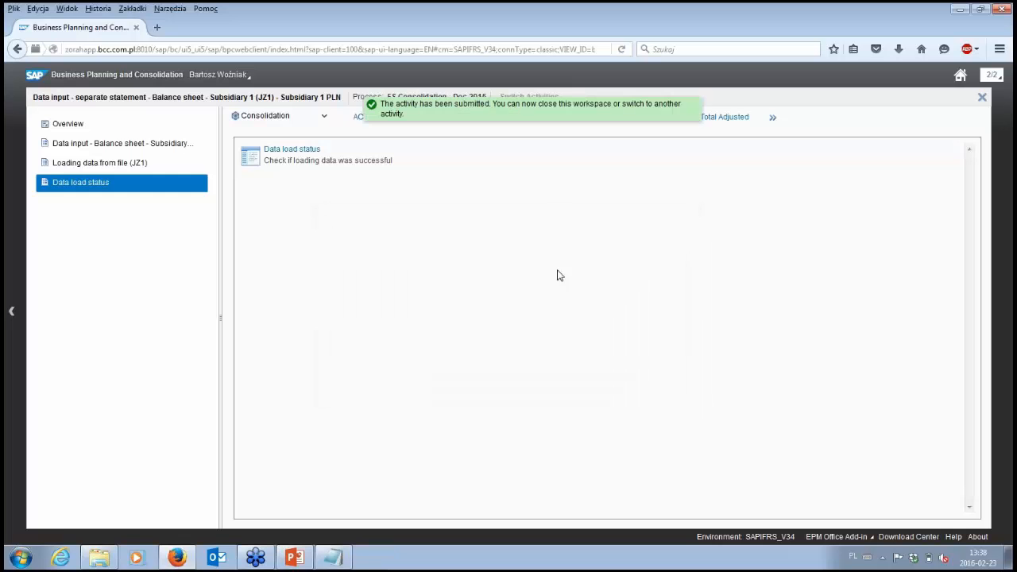
pyautogui.click(983, 97)
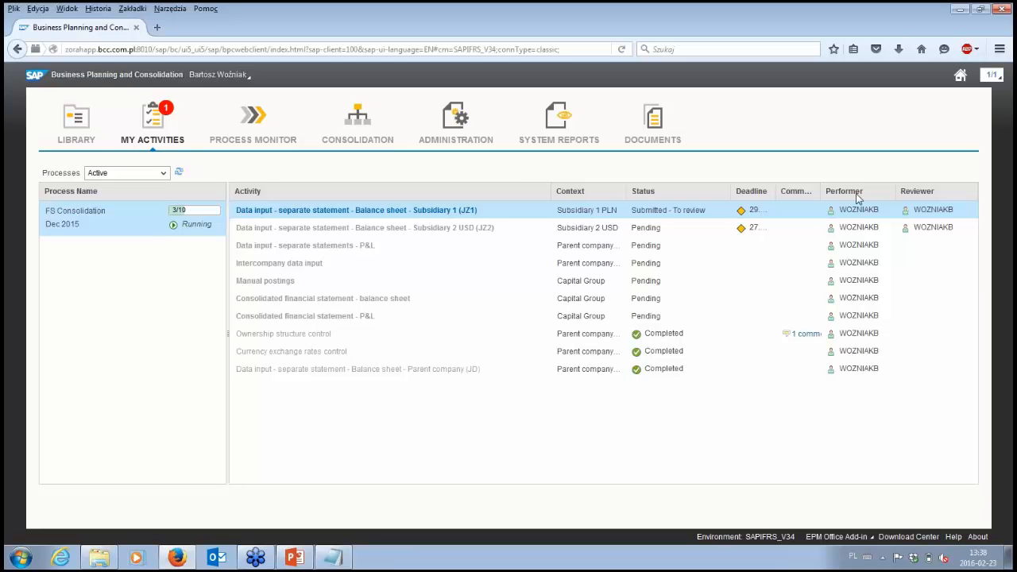
# Step: Open the submitted Subsidiary 1 (JZ1) activity for review and launch its data verification report in Excel
pyautogui.moveTo(850, 213)
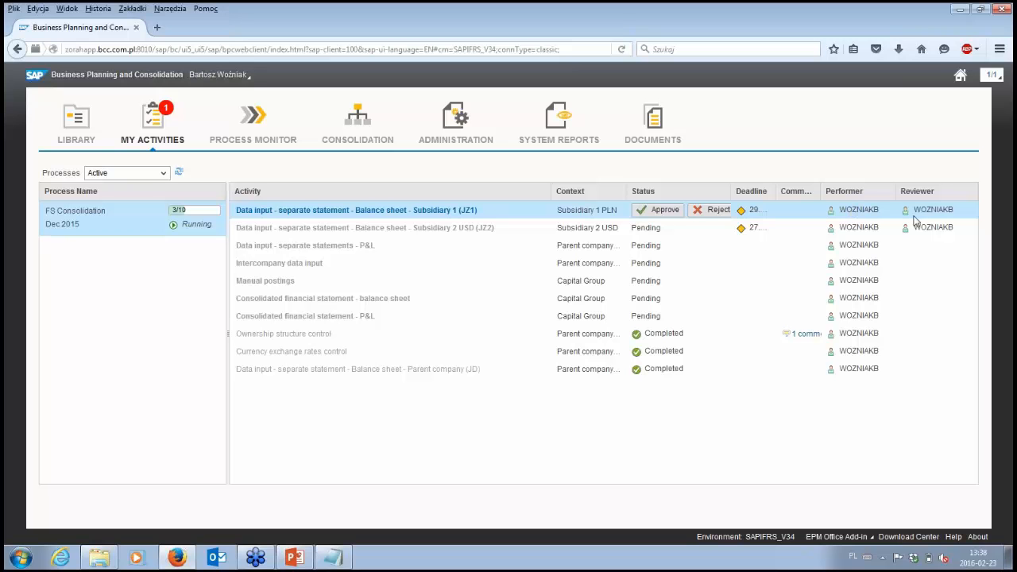
pyautogui.click(660, 210)
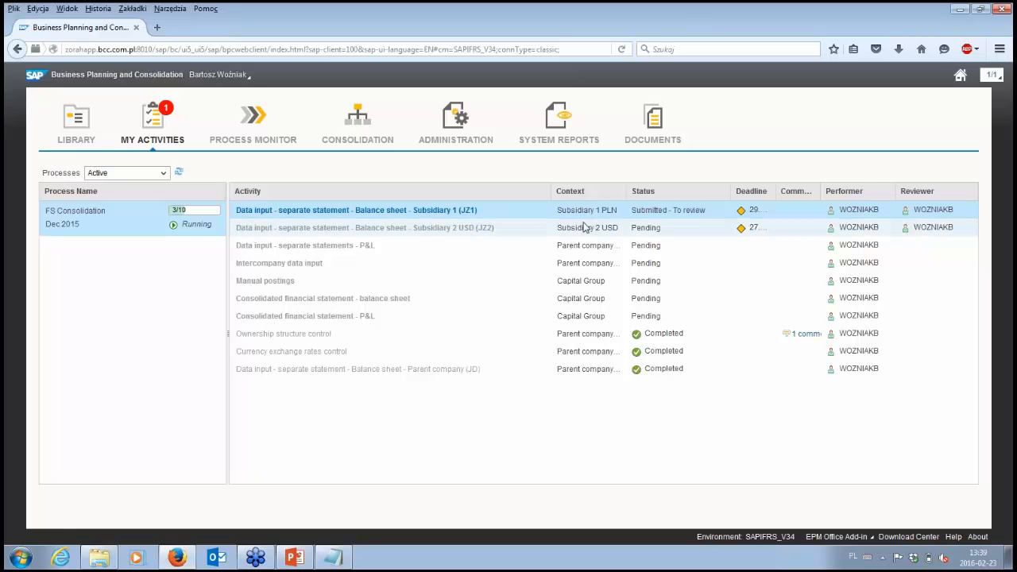
pyautogui.click(469, 212)
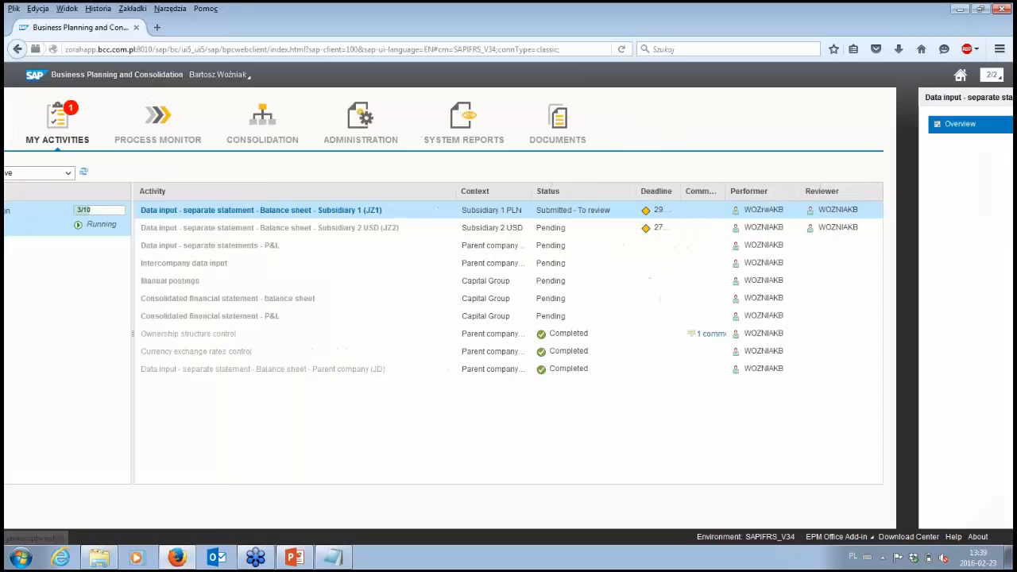
pyautogui.click(70, 149)
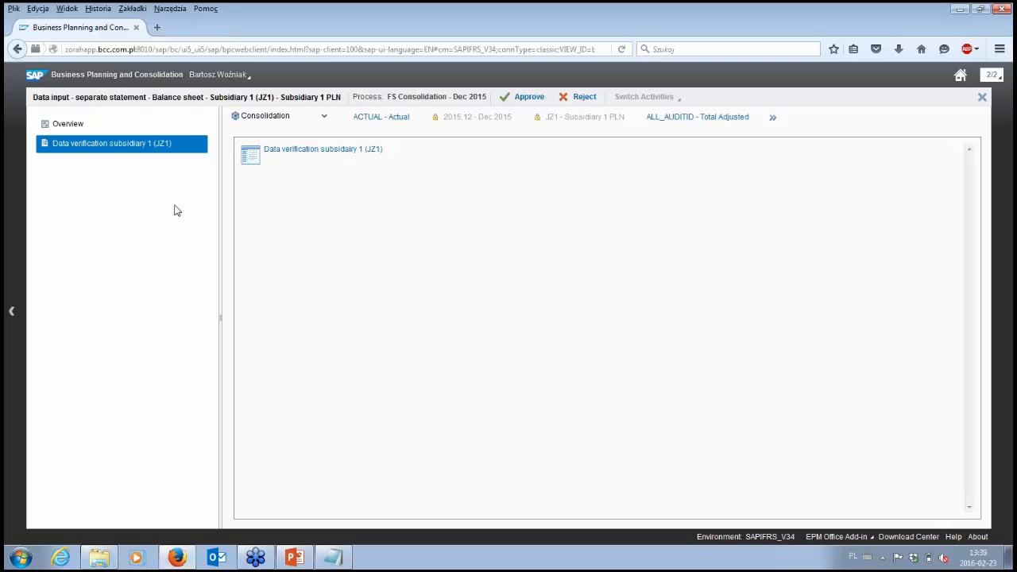
pyautogui.click(289, 156)
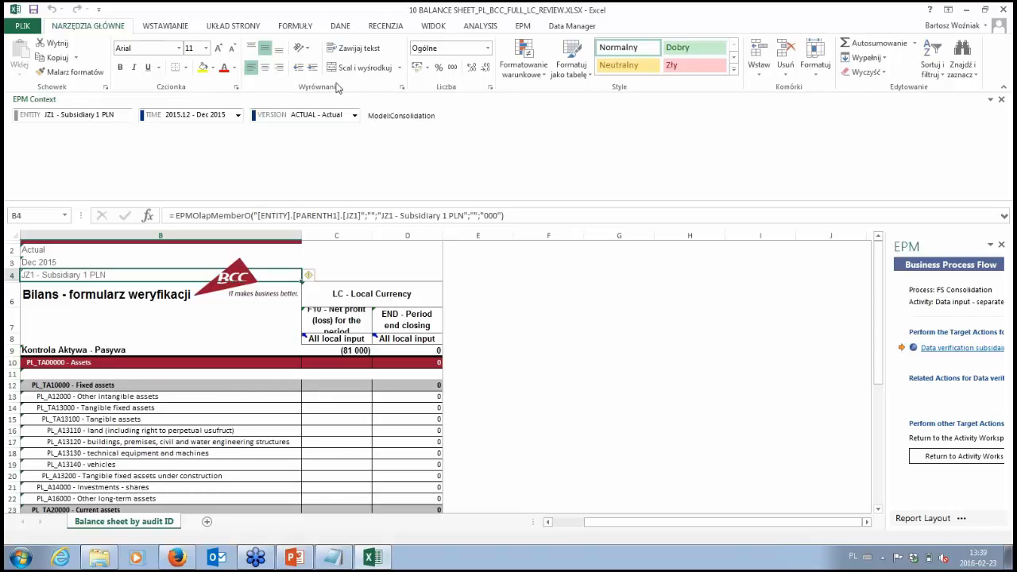
# Step: Refresh the JZ1 verification report from the server and look through its asset and liability rows
pyautogui.click(552, 406)
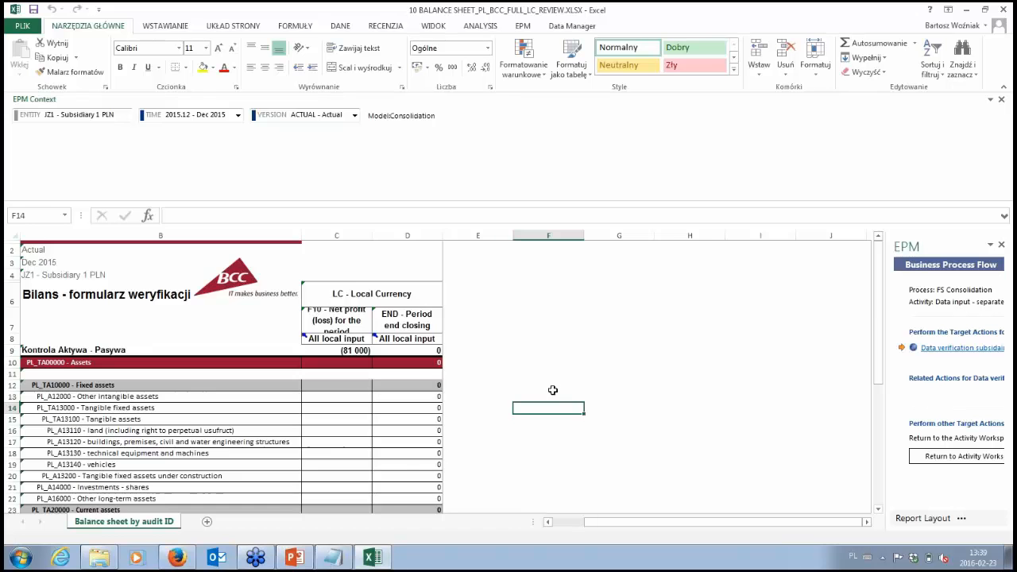
pyautogui.scroll(-3, 552, 390)
pyautogui.scroll(3, 551, 391)
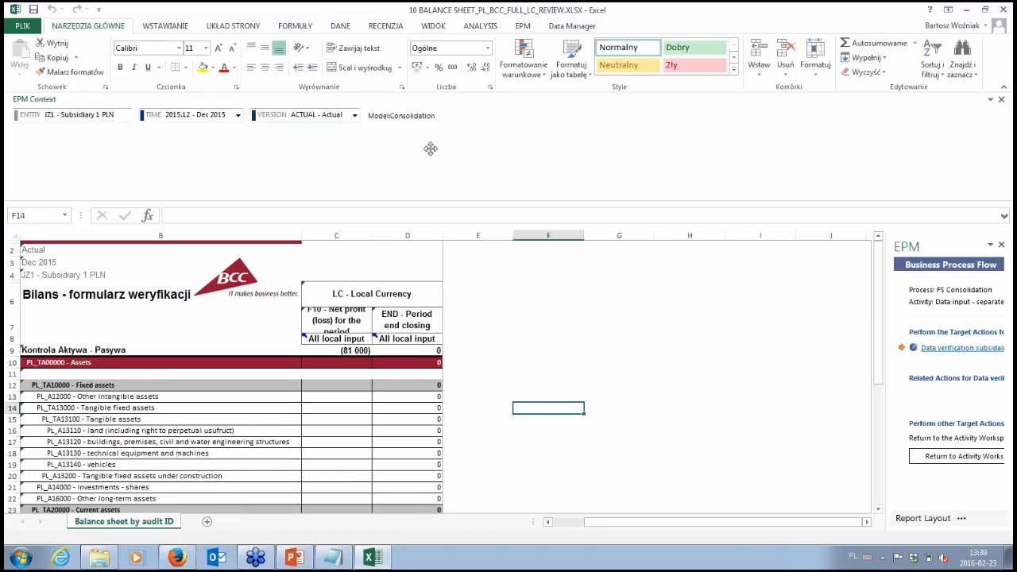
pyautogui.click(524, 27)
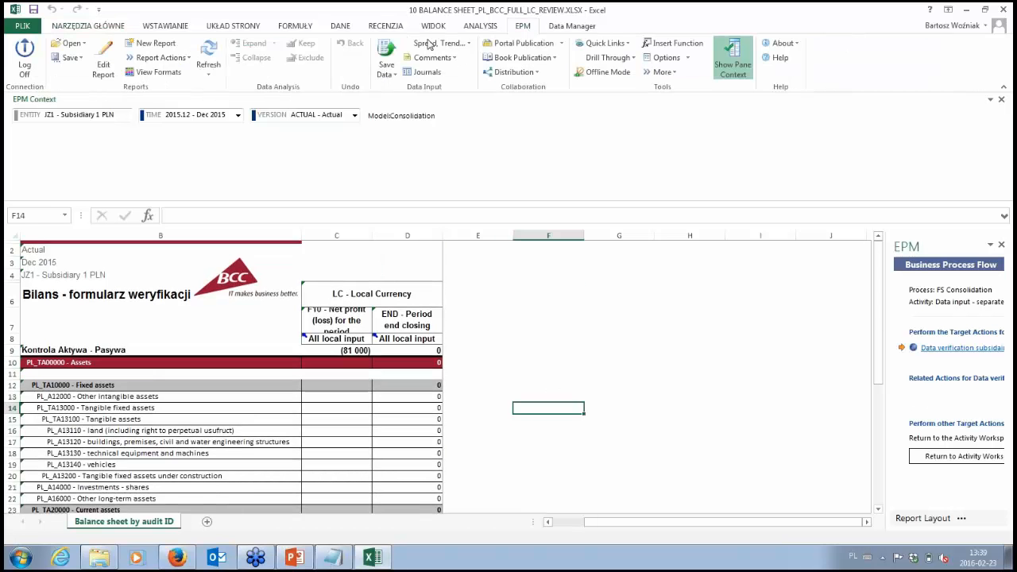
pyautogui.click(209, 54)
pyautogui.scroll(-5, 458, 330)
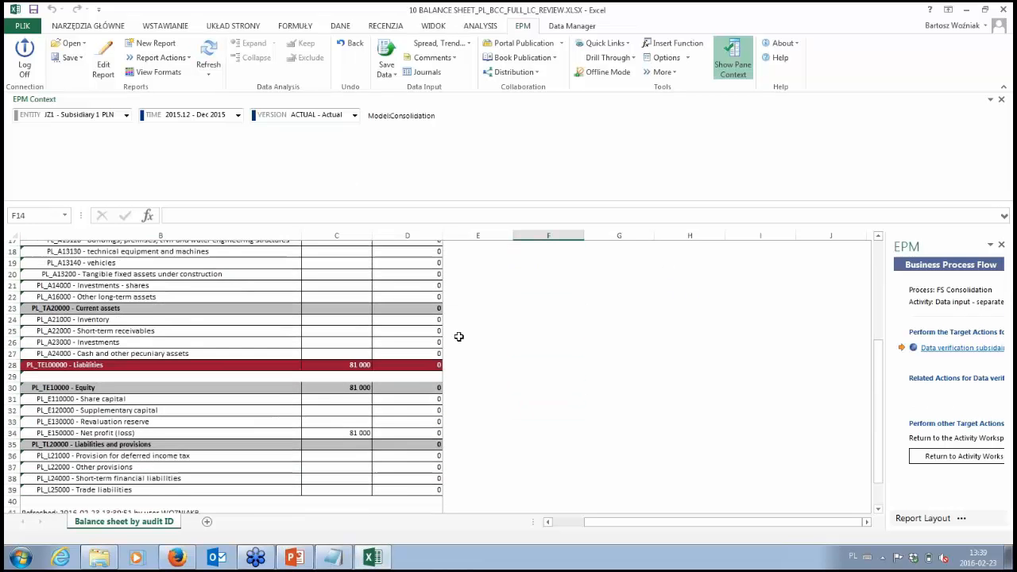
pyautogui.scroll(-1, 459, 337)
pyautogui.scroll(4, 459, 337)
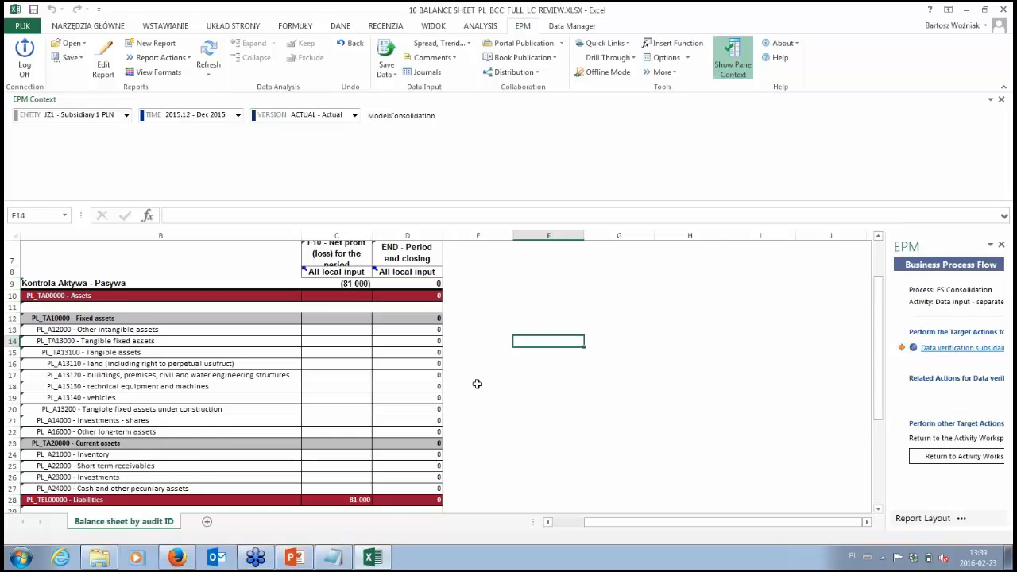
pyautogui.scroll(2, 477, 384)
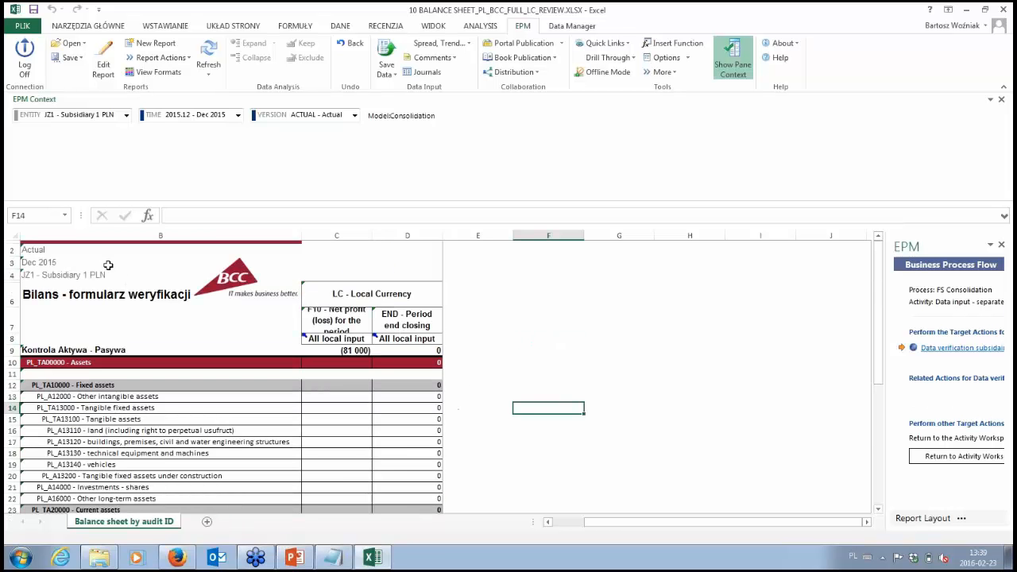
# Step: Switch the verification report's entity to JD - Parent company PLN
pyautogui.click(127, 116)
pyautogui.click(113, 133)
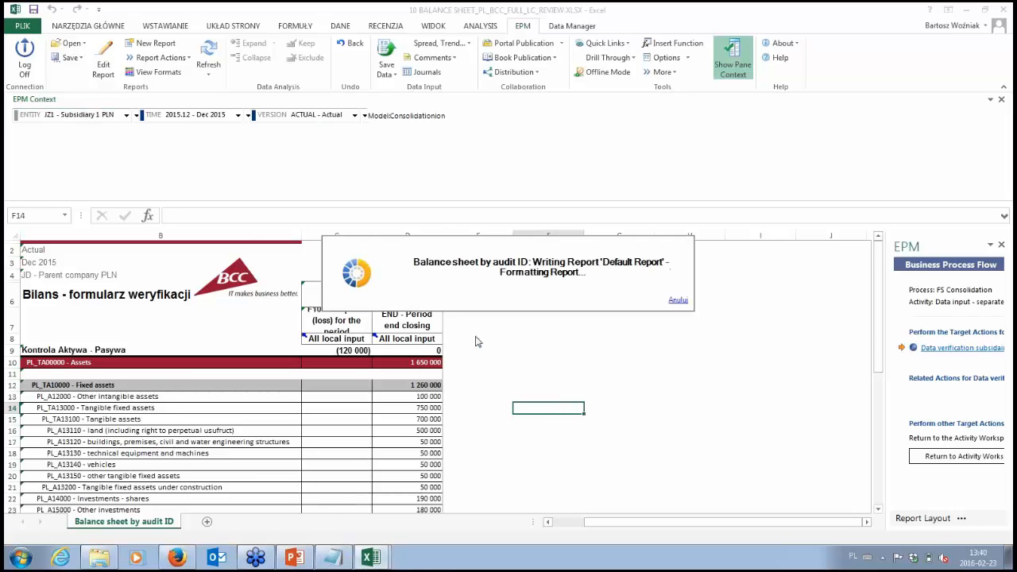
pyautogui.click(89, 119)
pyautogui.click(74, 139)
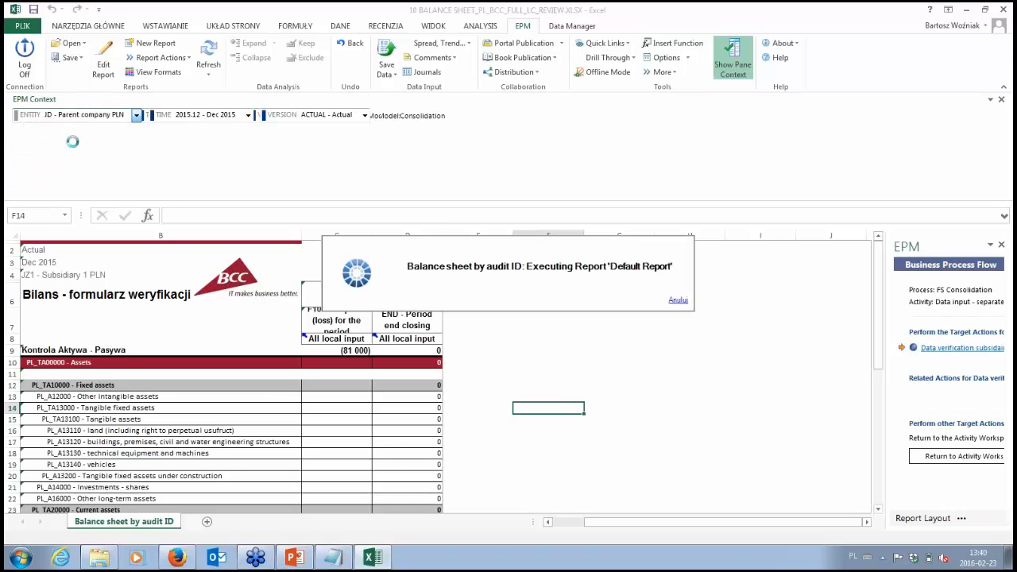
pyautogui.click(589, 431)
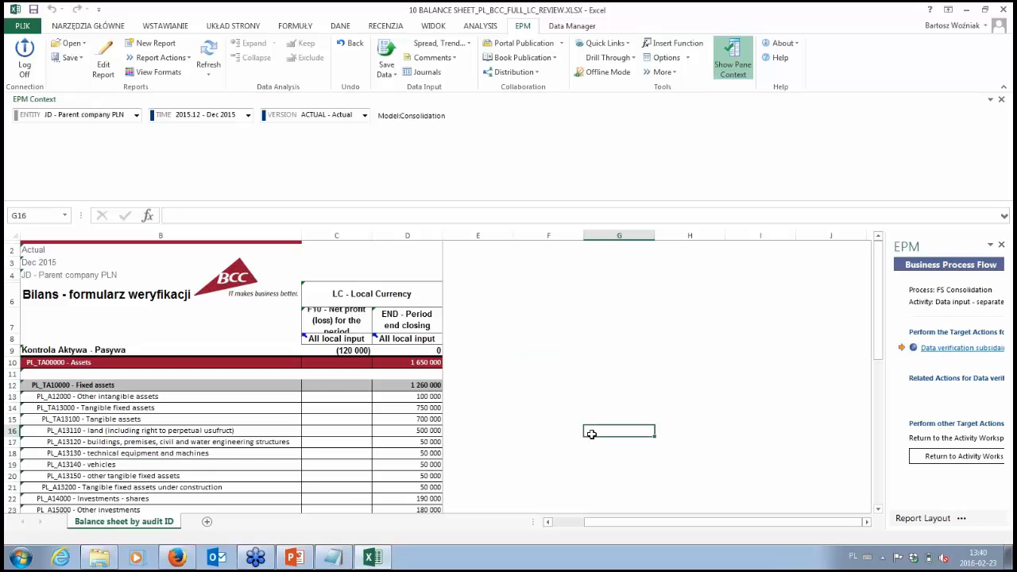
# Step: Examine the parent company's assets, equity and liabilities in the verification report, and close the workbook without saving
pyautogui.scroll(-7, 420, 396)
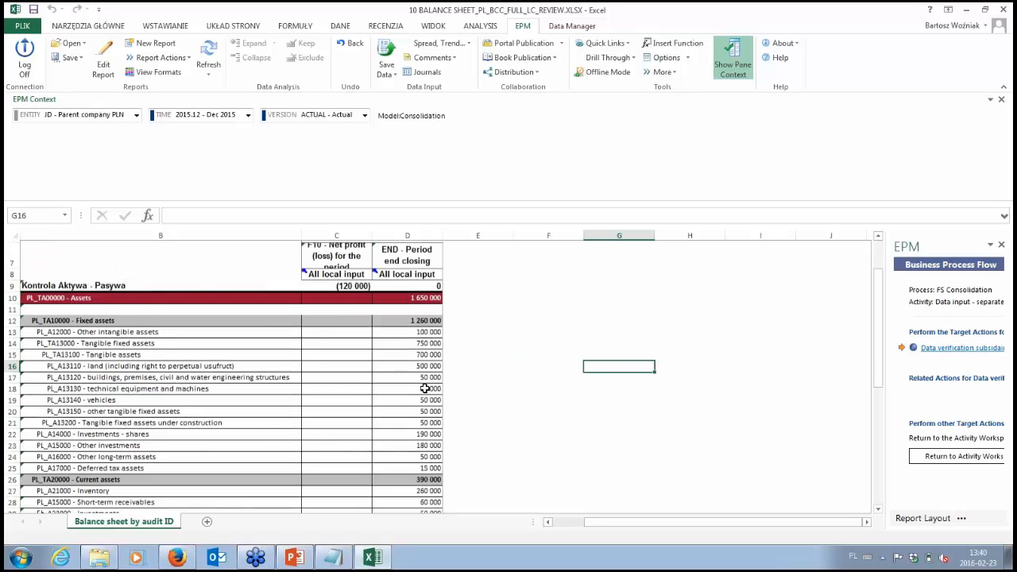
pyautogui.scroll(-1, 434, 484)
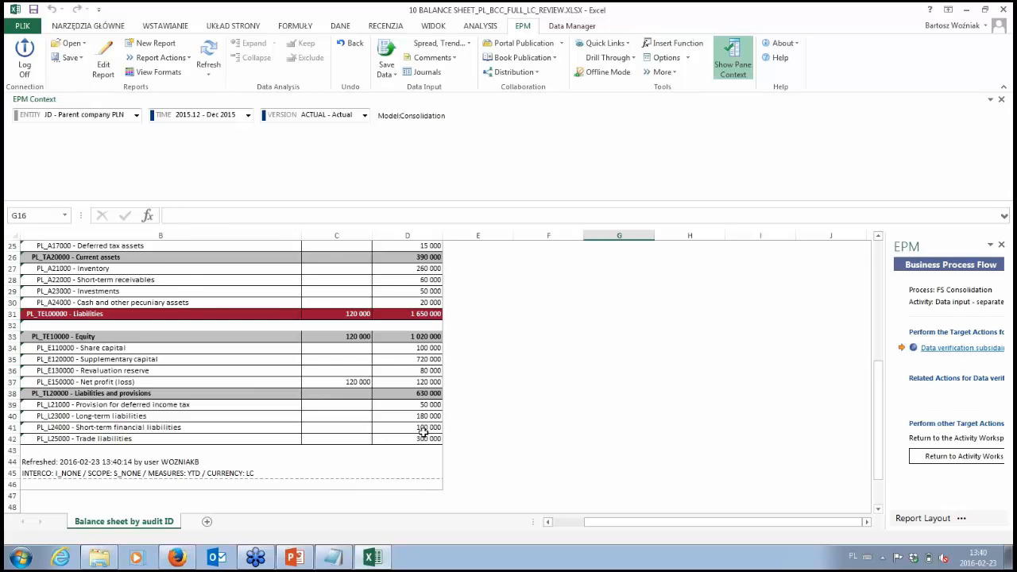
pyautogui.scroll(3, 424, 431)
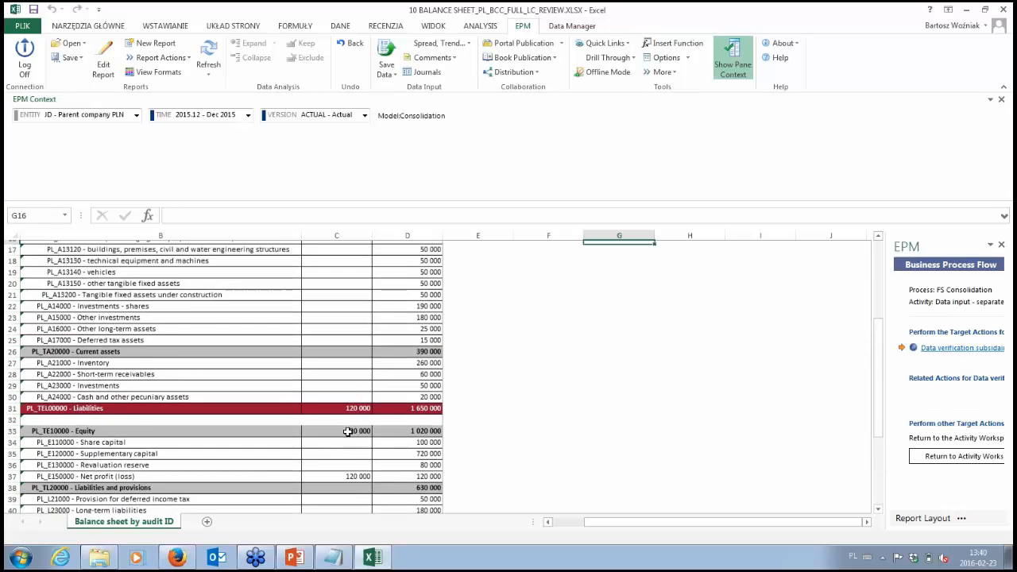
pyautogui.scroll(4, 347, 430)
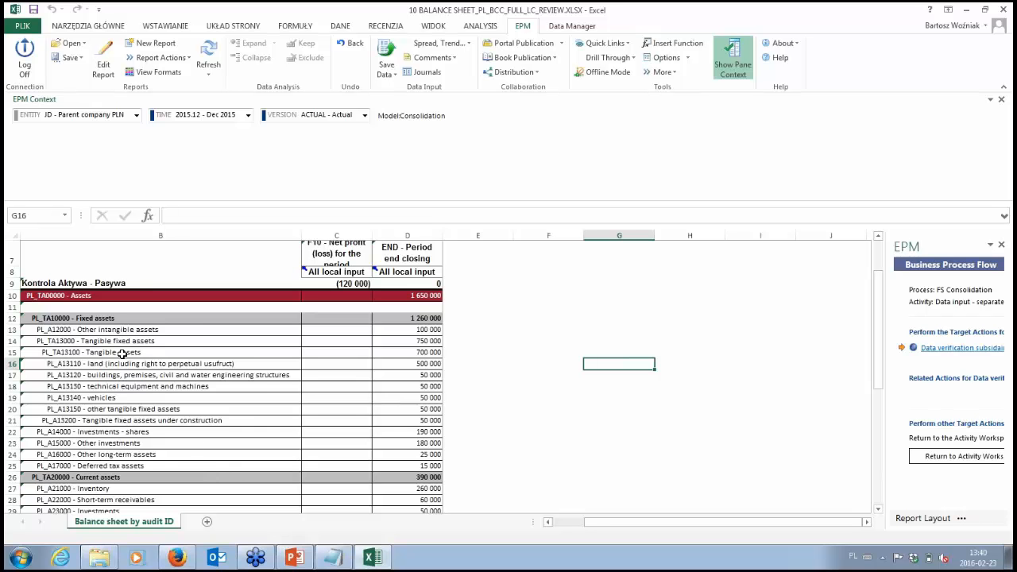
pyautogui.scroll(-7, 120, 355)
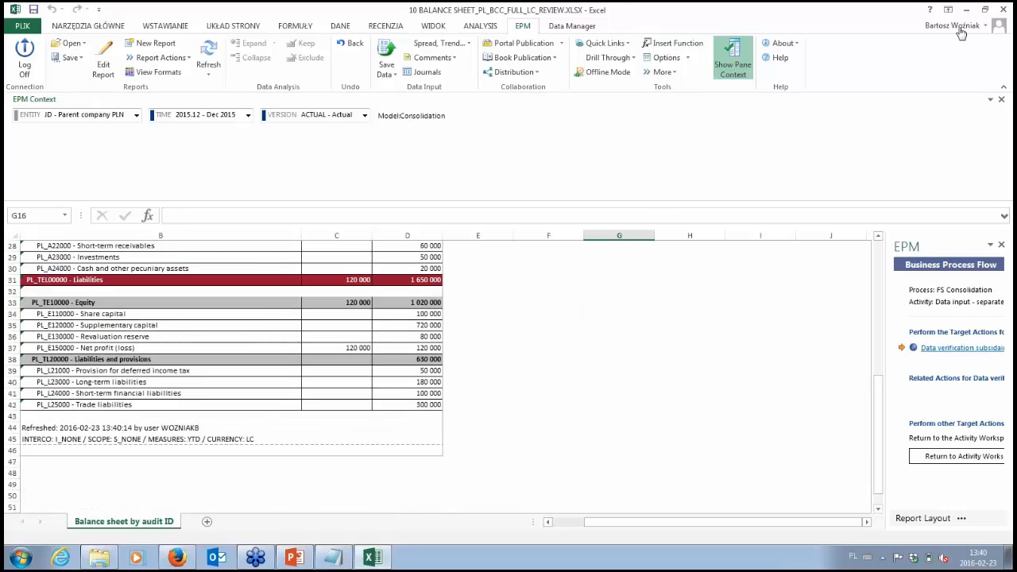
pyautogui.click(1004, 10)
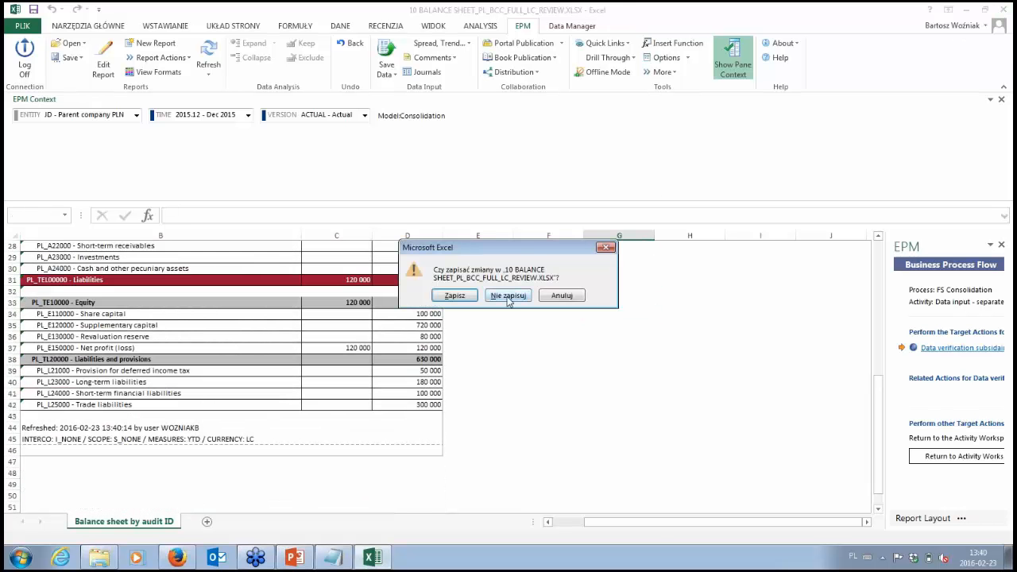
pyautogui.click(509, 295)
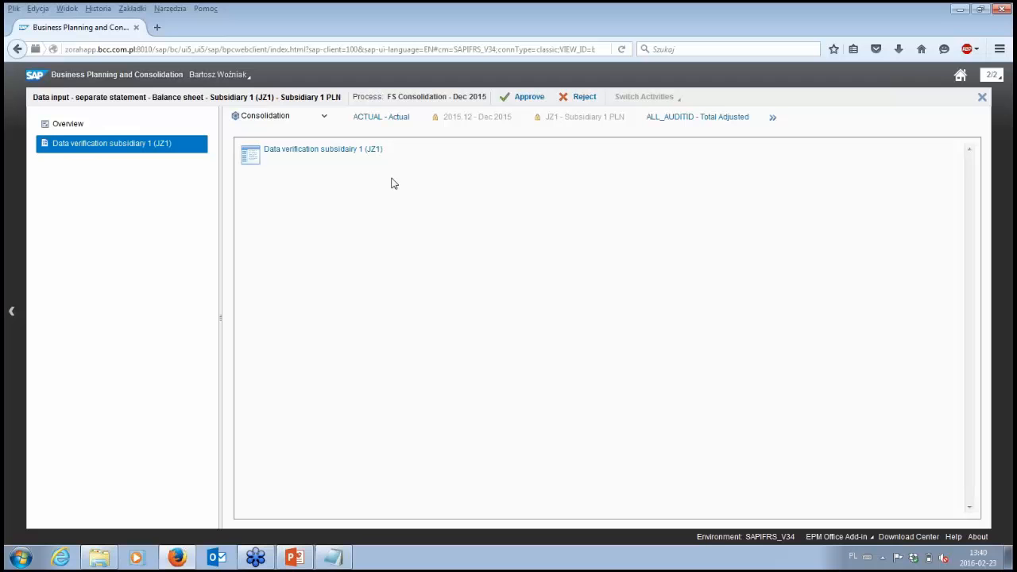
# Step: Approve the Subsidiary 1 (JZ1) balance sheet activity without a comment and close its workspace
pyautogui.click(529, 100)
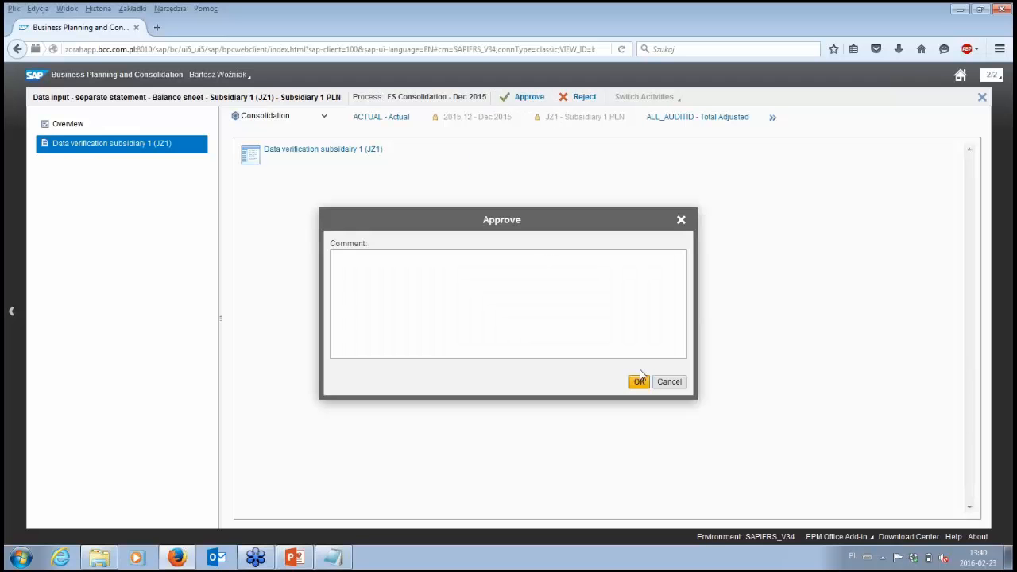
pyautogui.click(639, 382)
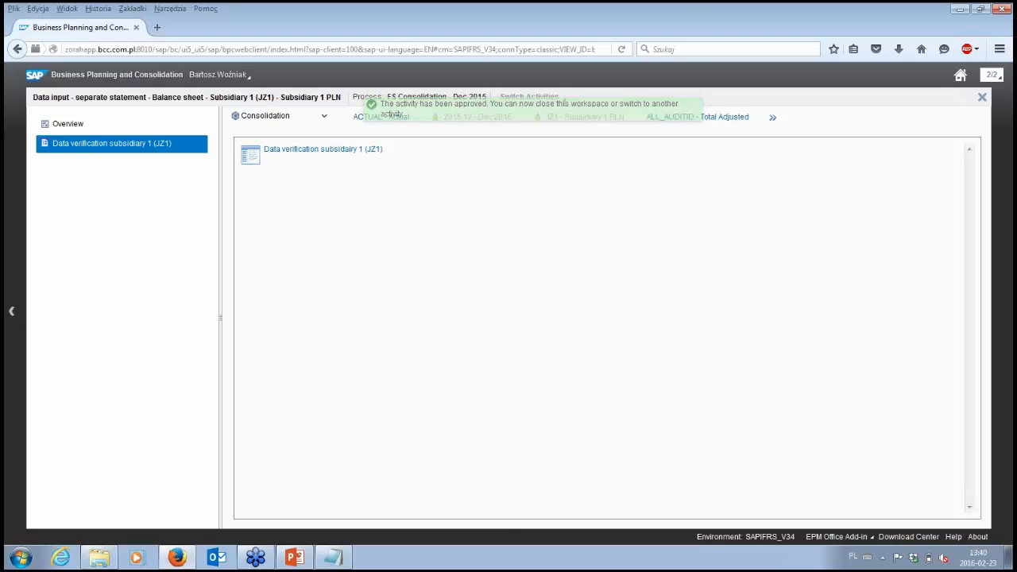
pyautogui.click(982, 97)
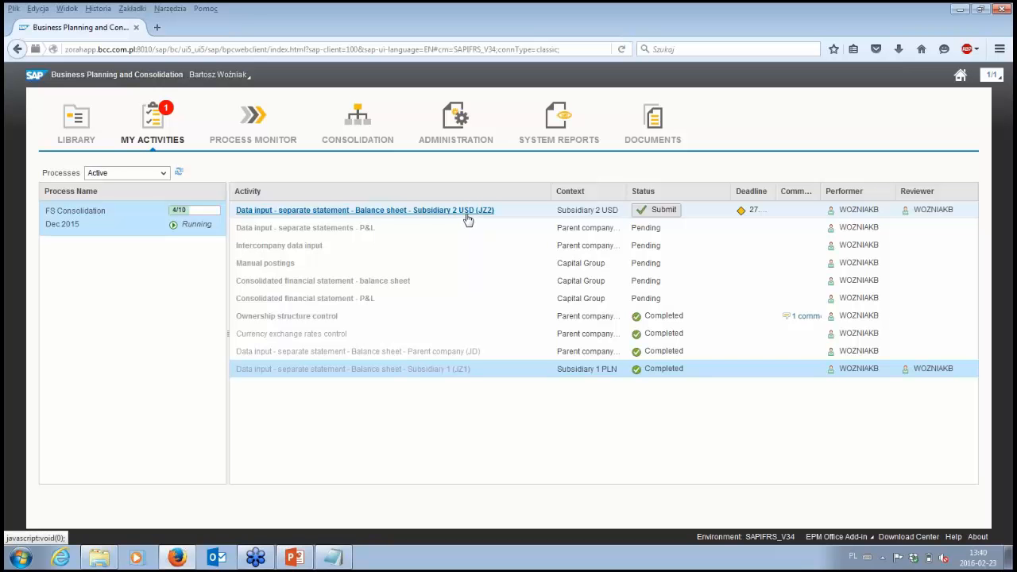
# Step: Open the Subsidiary 2 USD (JZ2) balance sheet data input activity and launch its input report in Excel
pyautogui.click(465, 215)
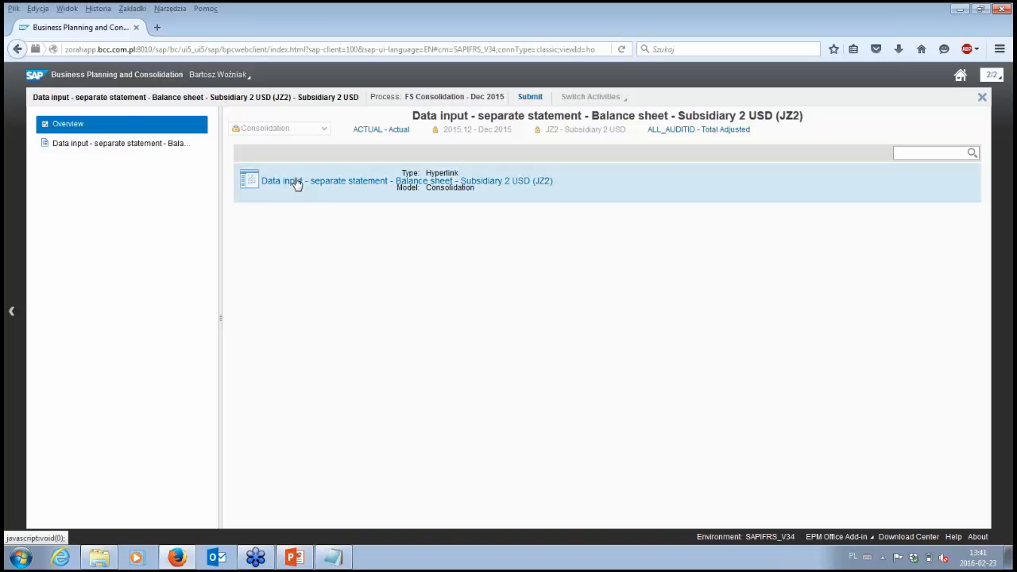
pyautogui.click(295, 183)
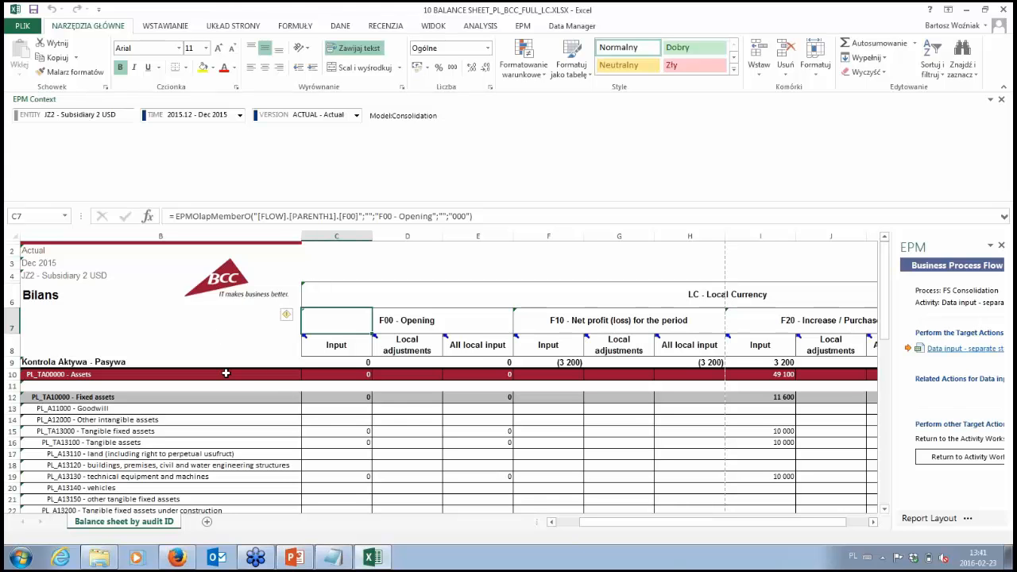
pyautogui.click(693, 294)
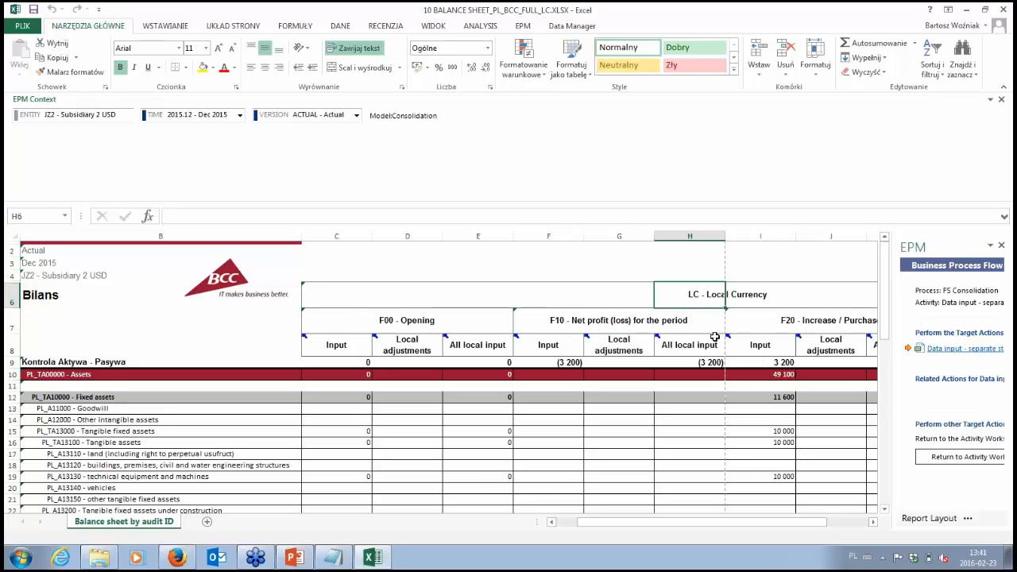
# Step: Check the JZ2 columns through END - Period end closing and select the F20 - Increase / Purchase input in the Kontrola Aktywa - Pasywa row
pyautogui.click(884, 509)
pyautogui.moveTo(783, 522); pyautogui.dragTo(803, 529)
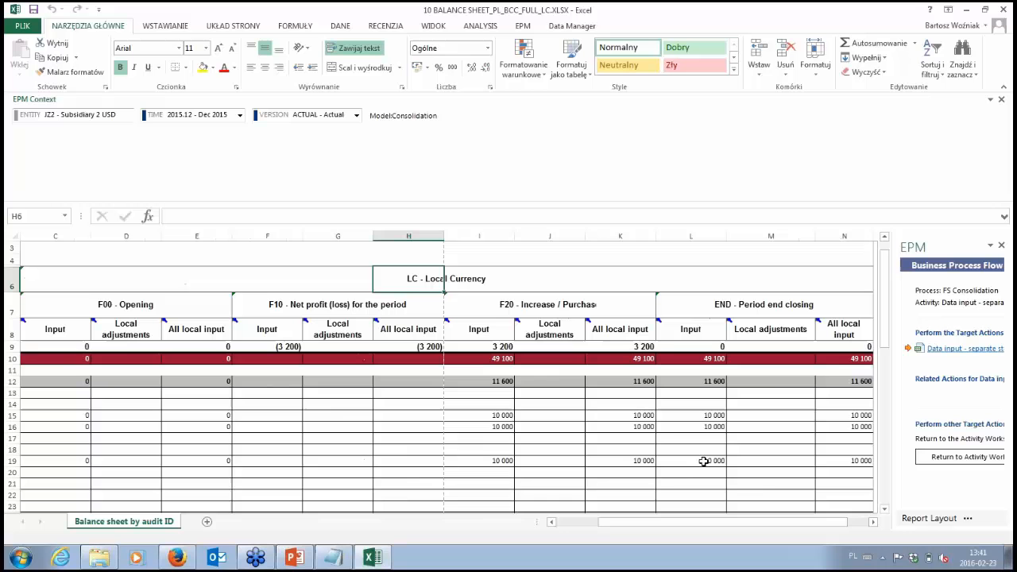
pyautogui.click(490, 348)
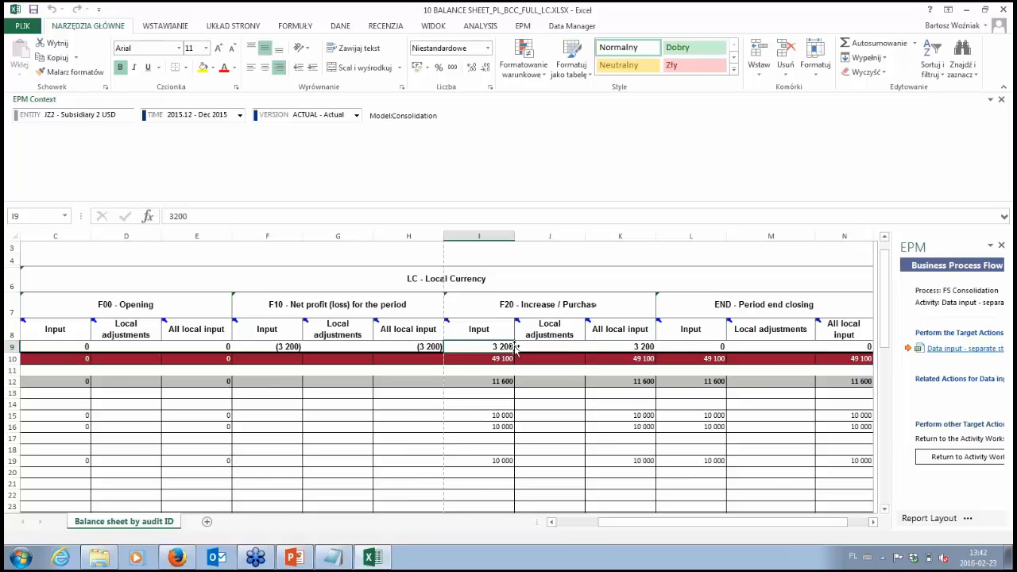
# Step: Examine the Subsidiary 2 USD (JZ2) asset rows under F20 - Increase / Purchase, comparing Input with All local input
pyautogui.moveTo(499, 381); pyautogui.dragTo(632, 472)
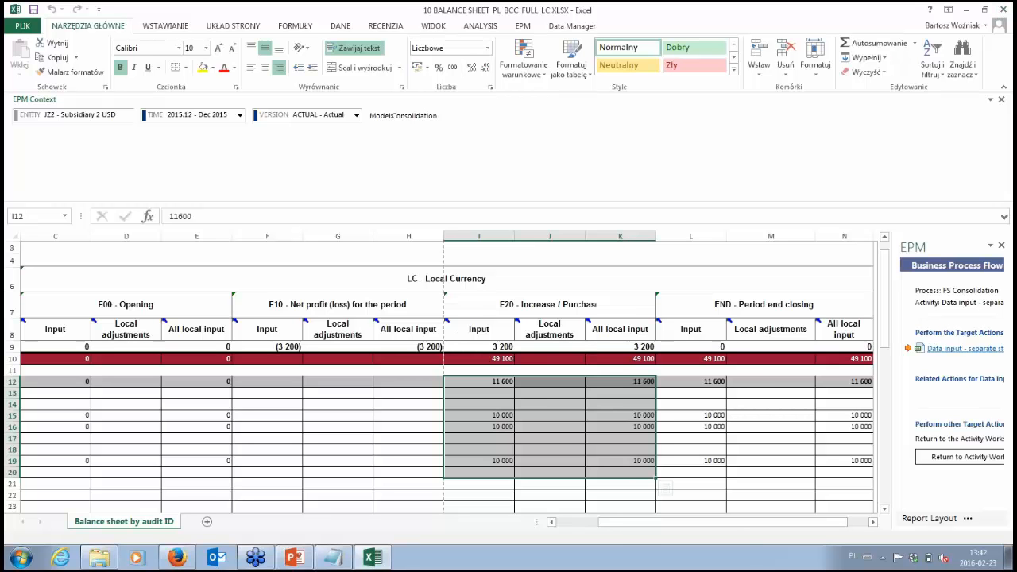
pyautogui.click(637, 461)
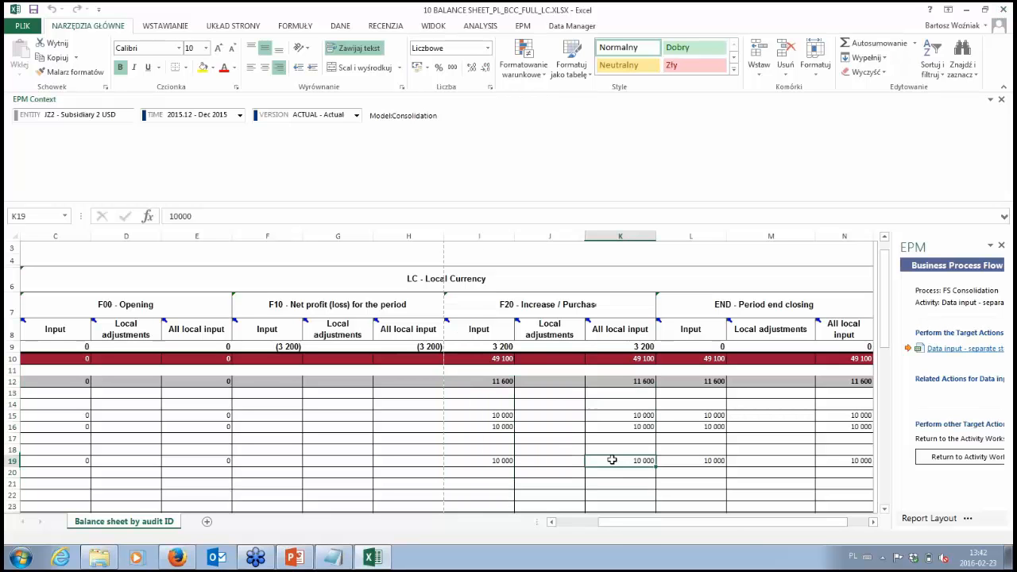
pyautogui.scroll(-3, 531, 466)
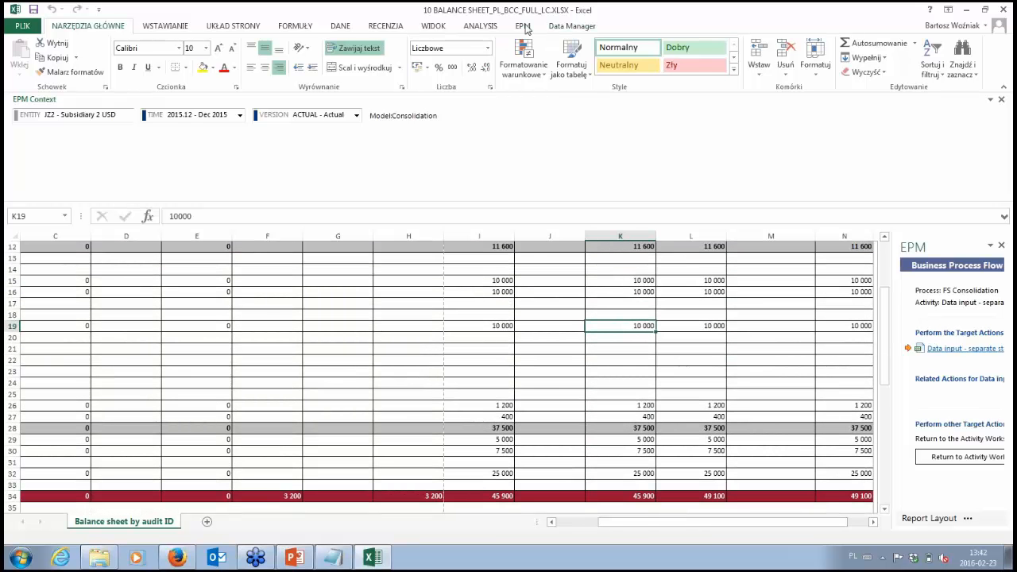
pyautogui.click(524, 26)
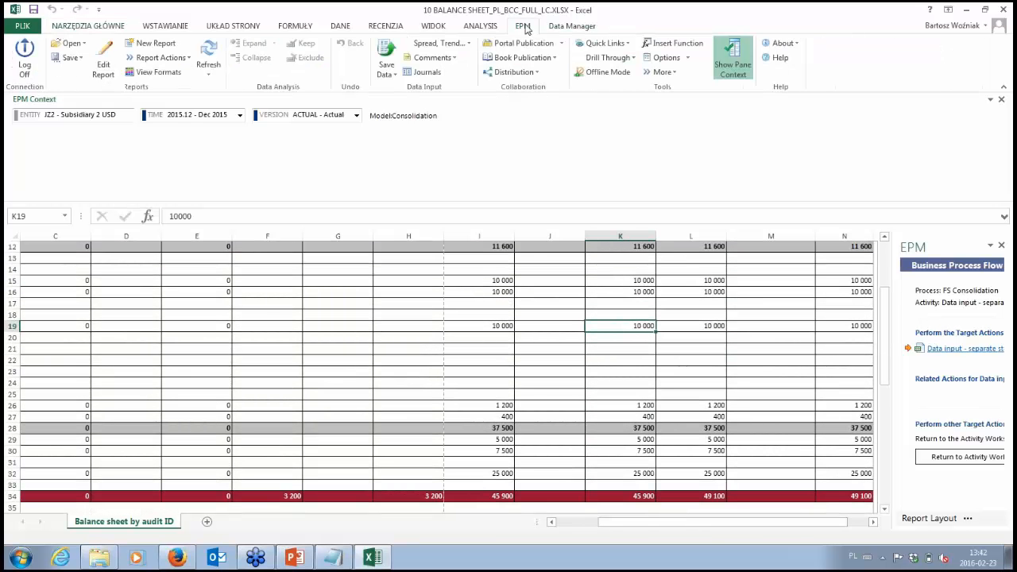
pyautogui.click(387, 51)
pyautogui.click(548, 325)
pyautogui.scroll(2, 624, 353)
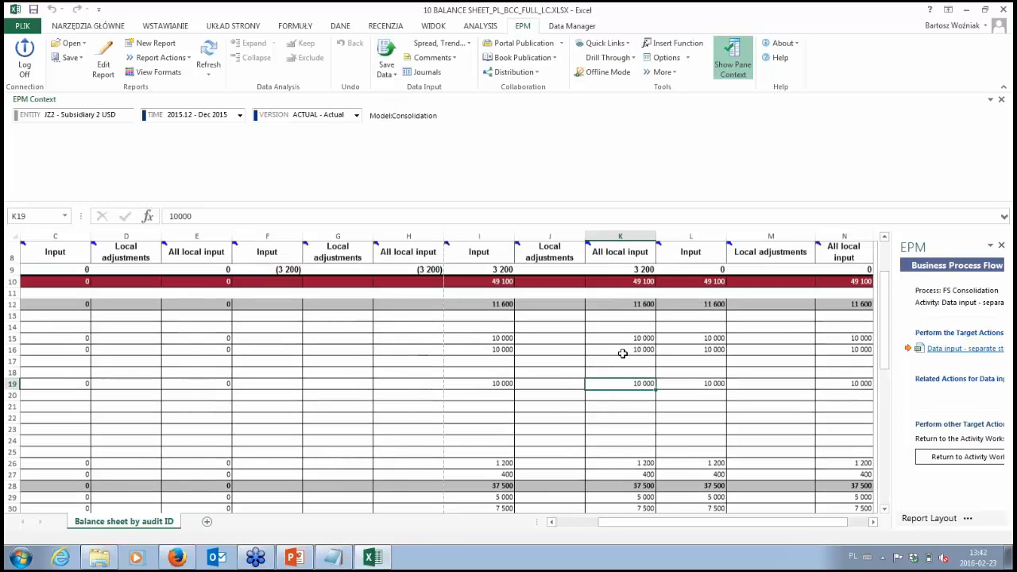
pyautogui.scroll(2, 624, 353)
# Step: Set the F20 - Increase / Purchase input in cell I19 to 20000 and save the data to the Consolidation model
pyautogui.click(498, 461)
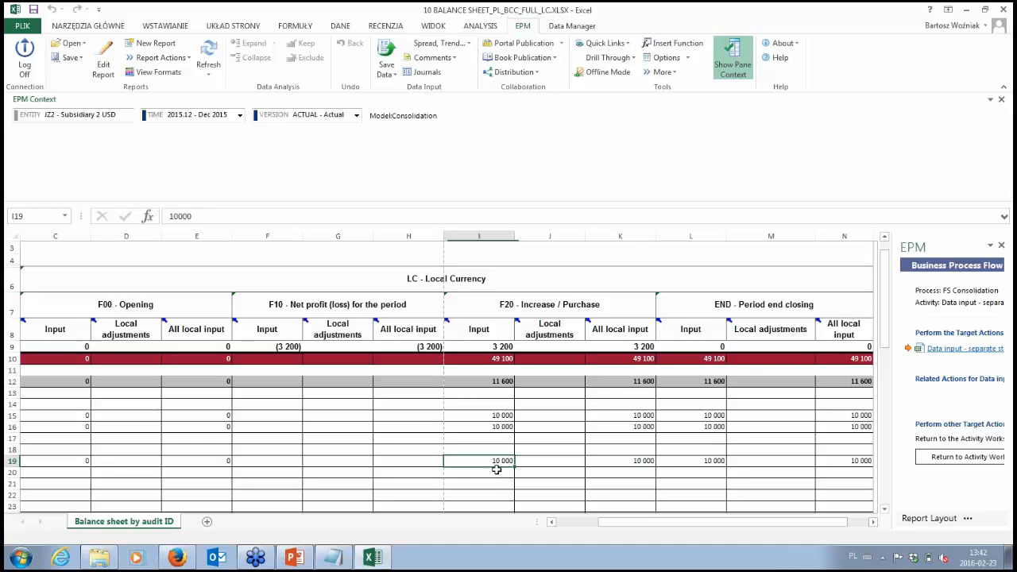
pyautogui.write('20')
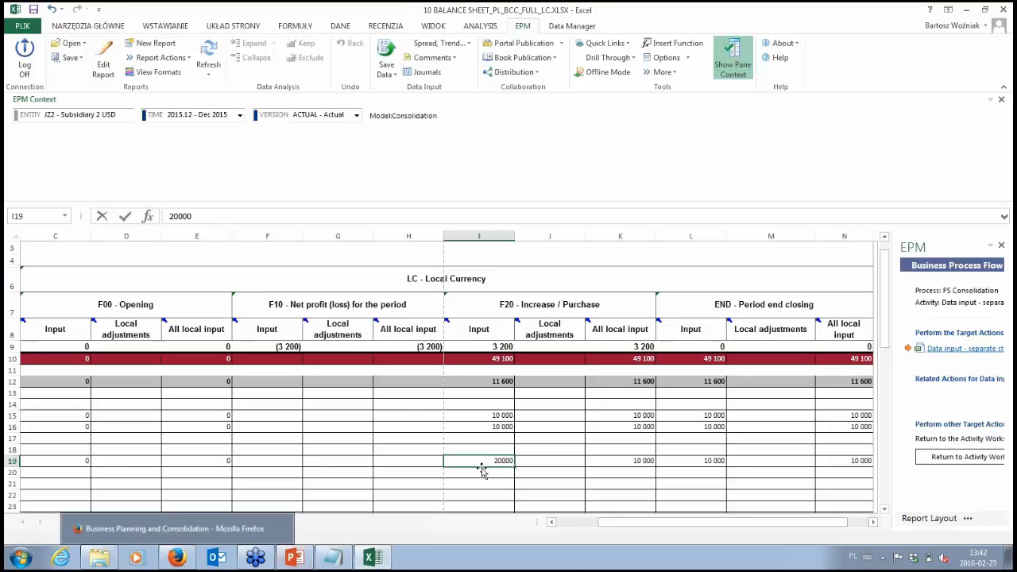
pyautogui.press('Return')
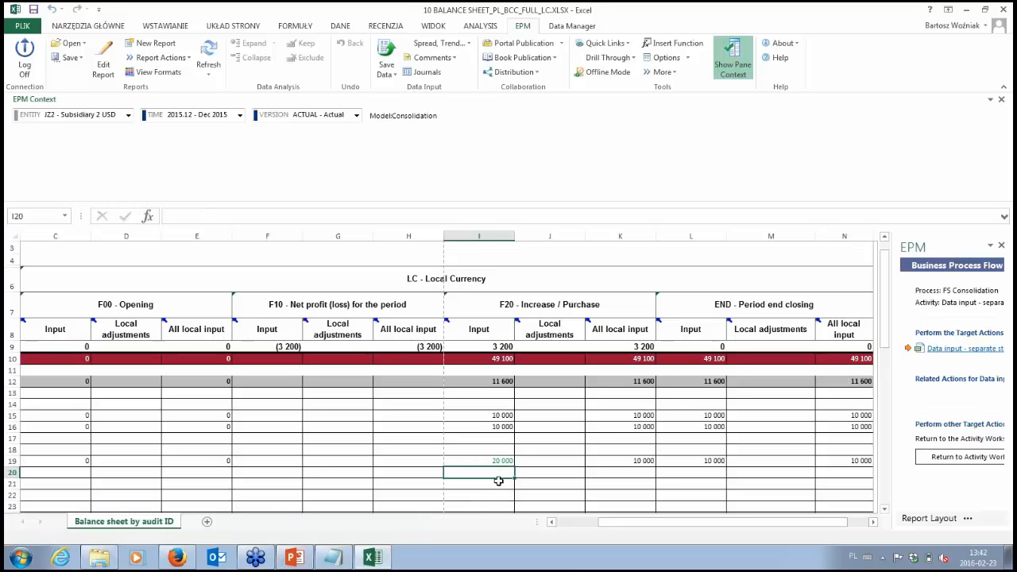
pyautogui.click(495, 460)
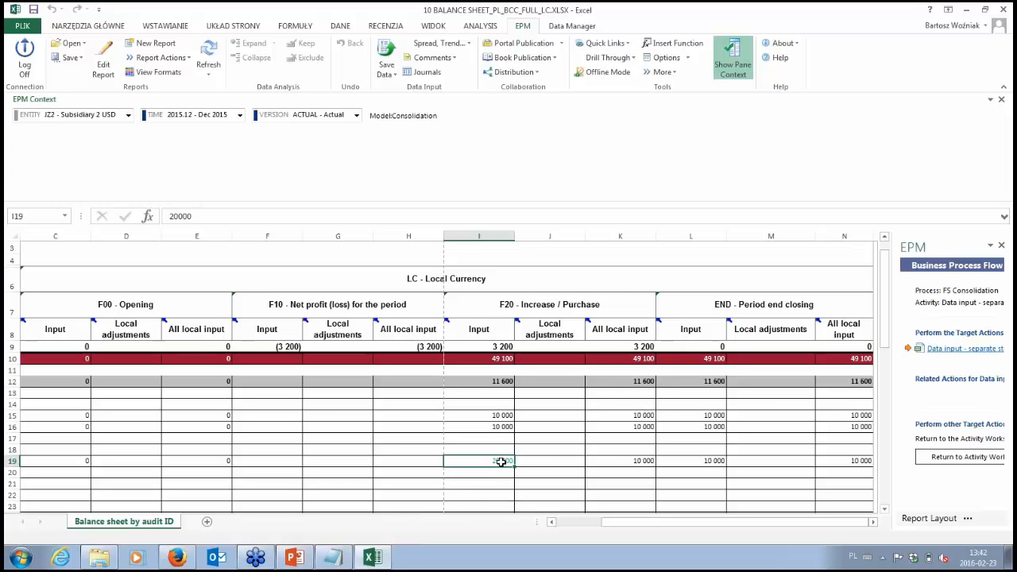
pyautogui.click(396, 57)
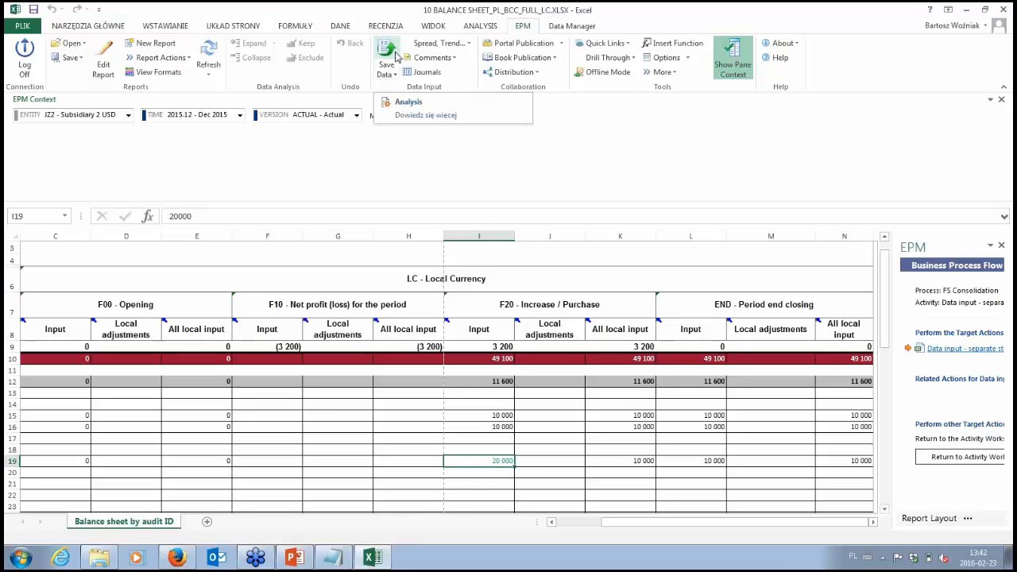
pyautogui.click(414, 101)
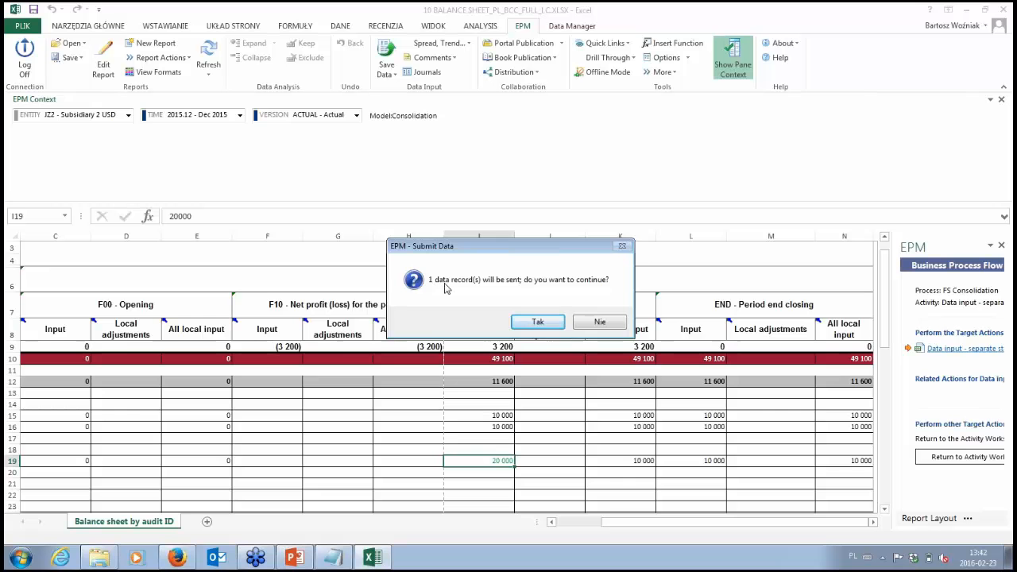
pyautogui.click(538, 321)
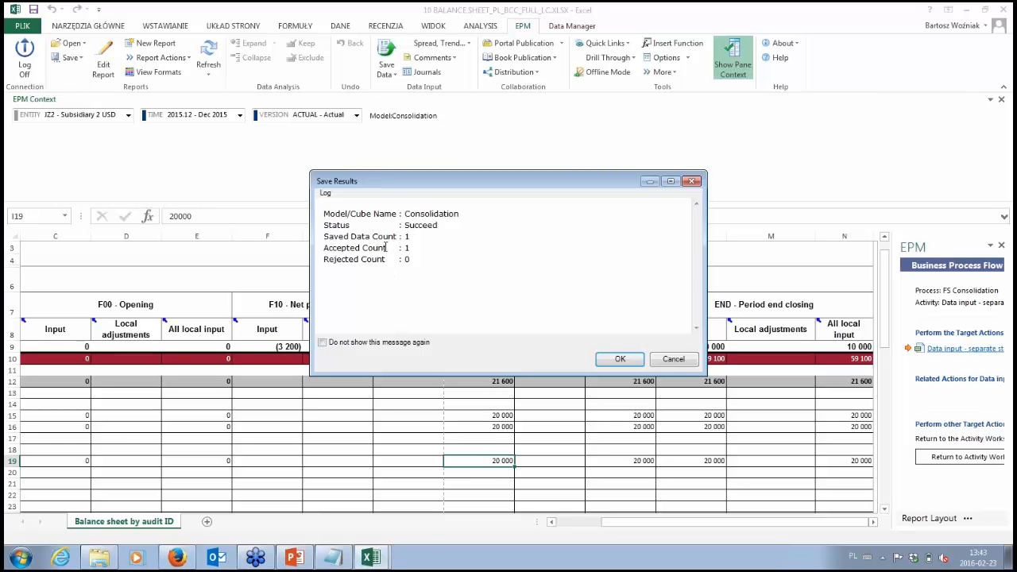
pyautogui.click(621, 358)
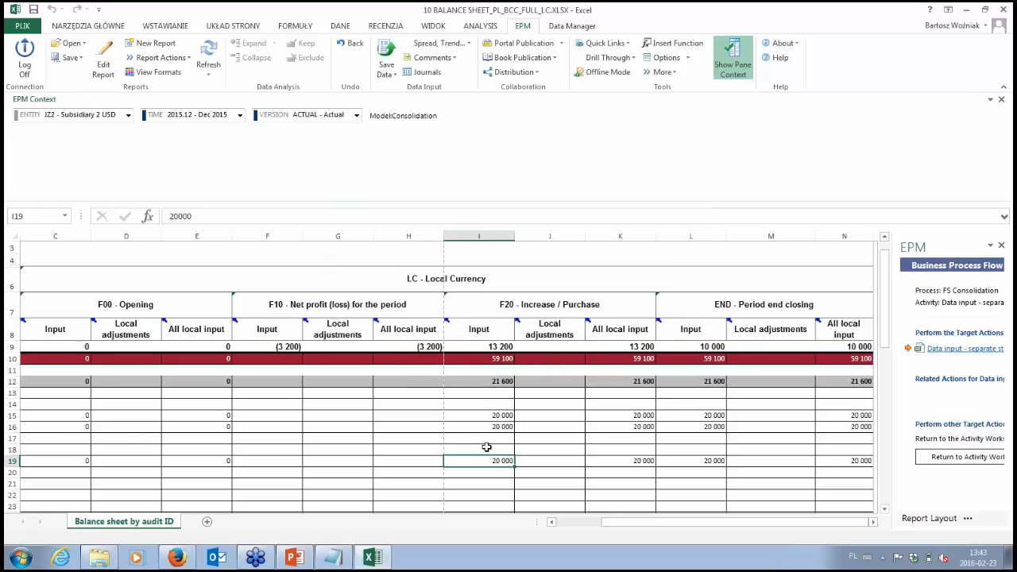
# Step: Save 10000 to the model as the F20 - Increase / Purchase input in cell I19 and close the workbook without saving the file
pyautogui.write('100')
pyautogui.press('Return')
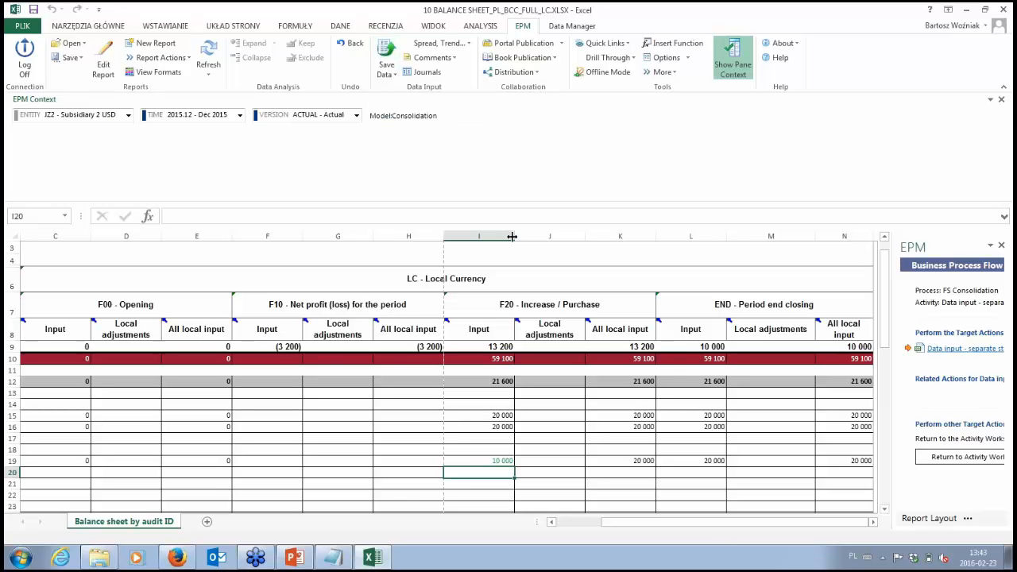
pyautogui.moveTo(715, 525); pyautogui.dragTo(729, 531)
pyautogui.click(380, 57)
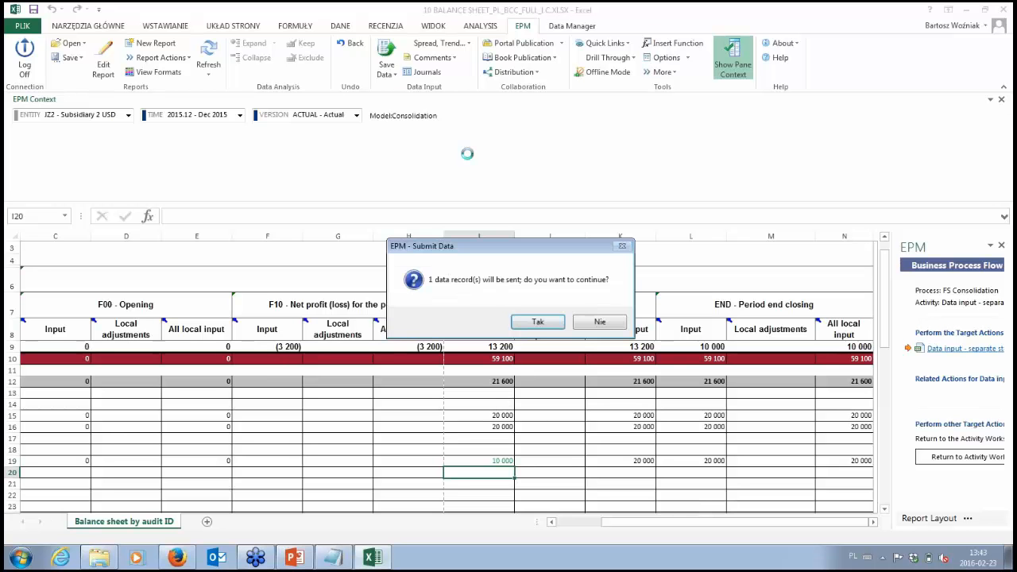
pyautogui.click(535, 322)
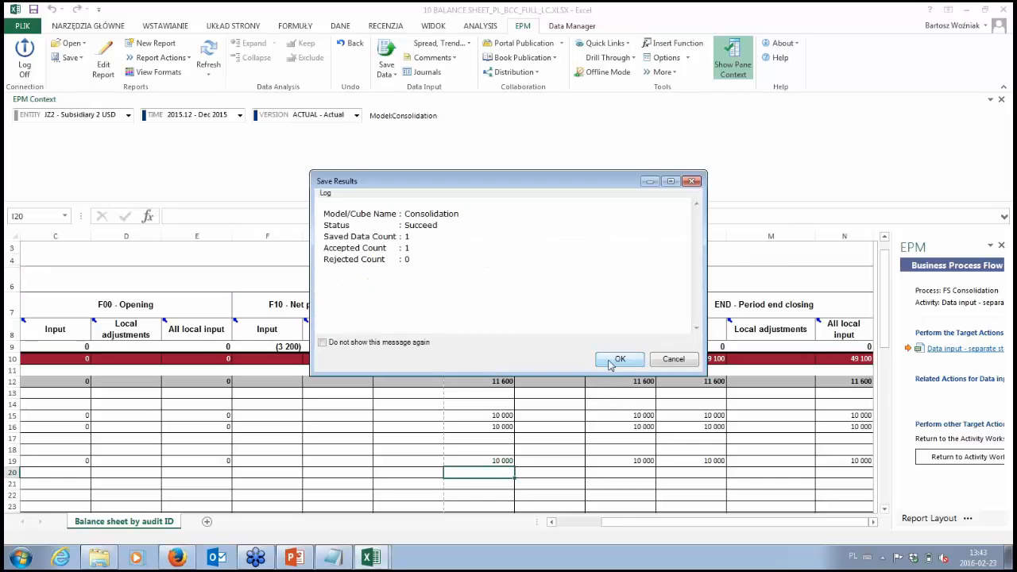
pyautogui.press('Return')
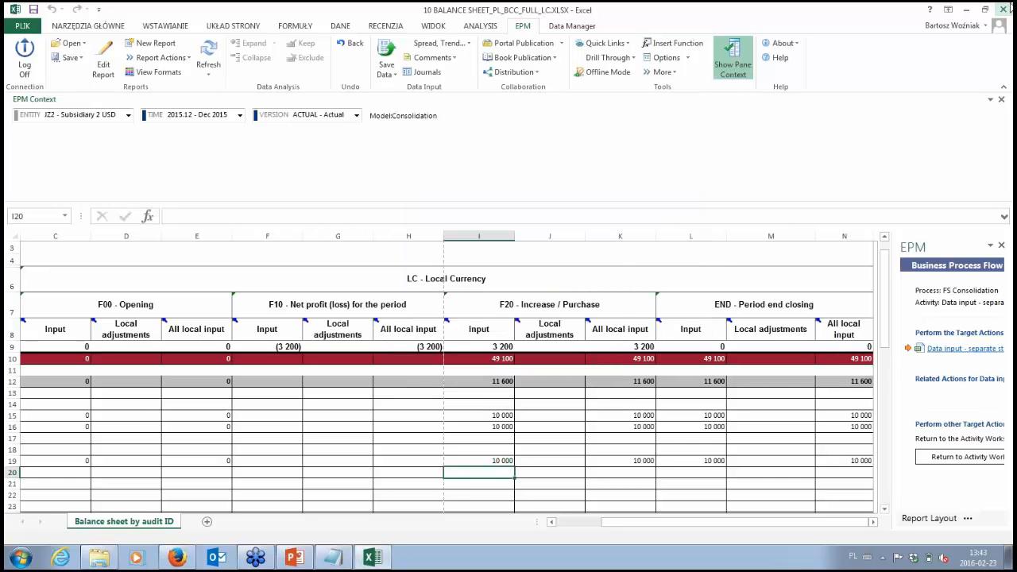
pyautogui.click(1004, 10)
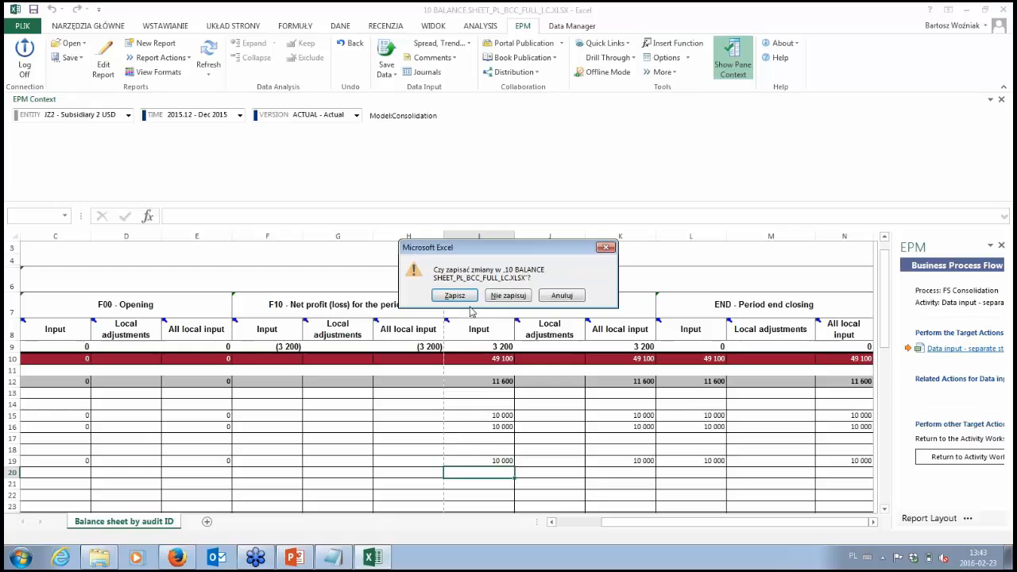
pyautogui.click(499, 298)
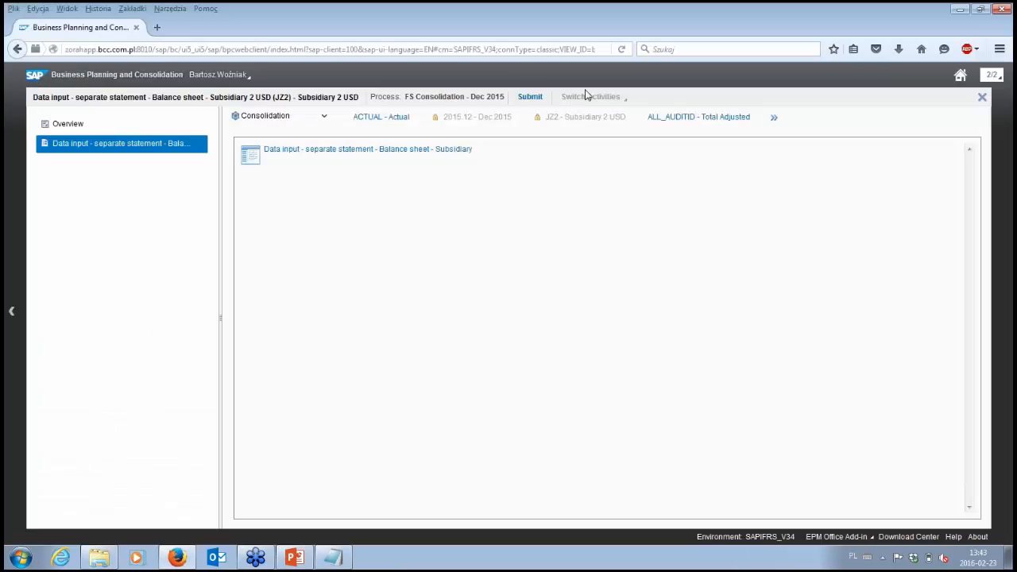
# Step: Submit the Subsidiary 2 USD (JZ2) balance sheet activity without a comment and close its workspace
pyautogui.click(528, 98)
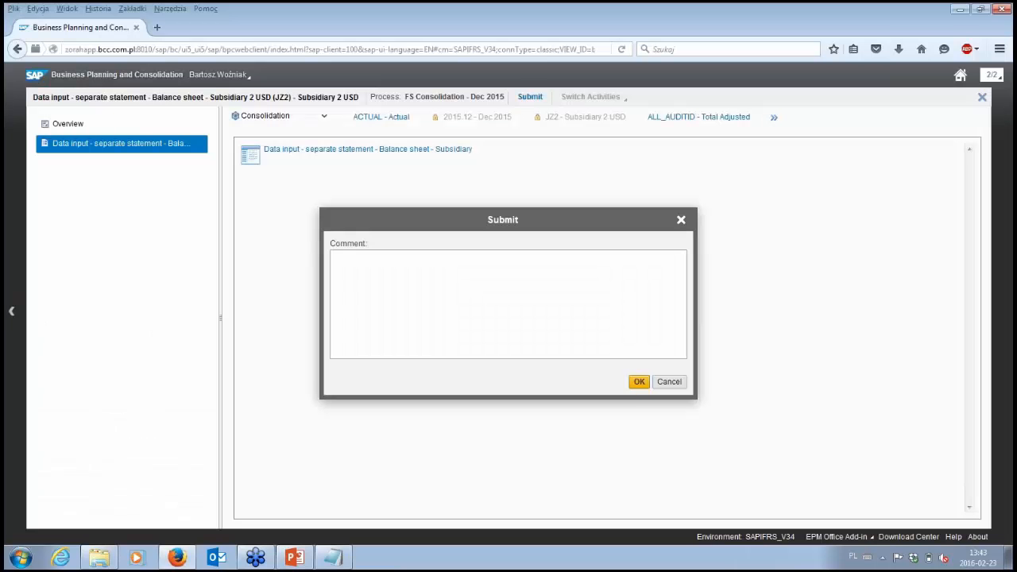
pyautogui.click(639, 381)
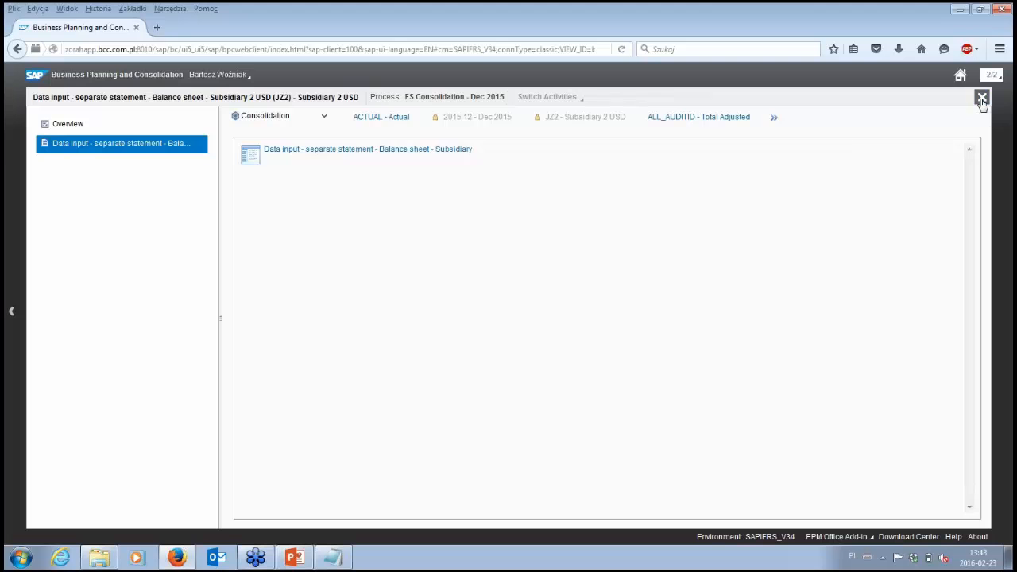
pyautogui.click(982, 98)
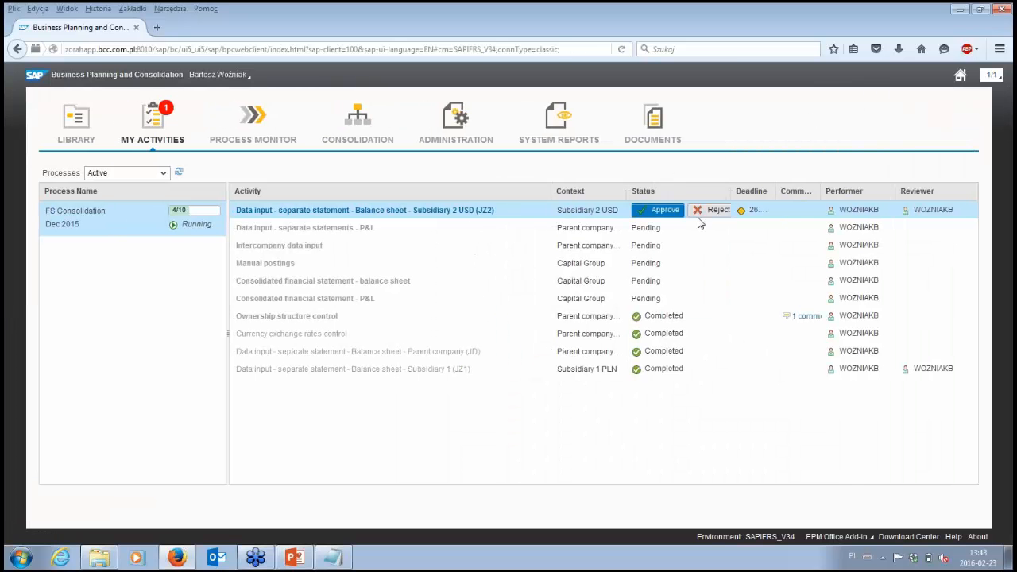
# Step: Review the assets, equity and liabilities in the Data verification subsidiary 2 (JZ2) report and close the workbook without saving
pyautogui.click(420, 211)
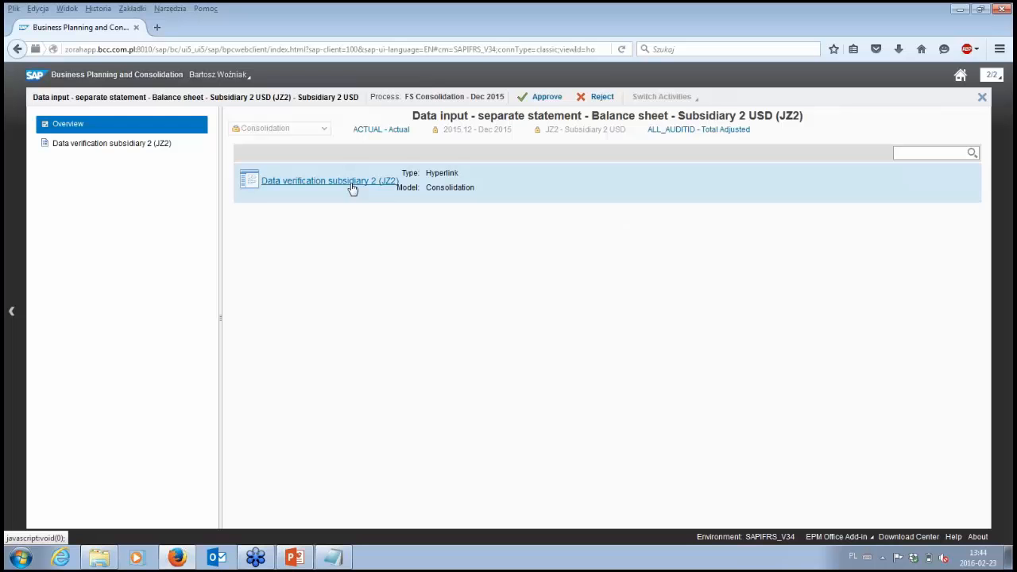
pyautogui.click(352, 189)
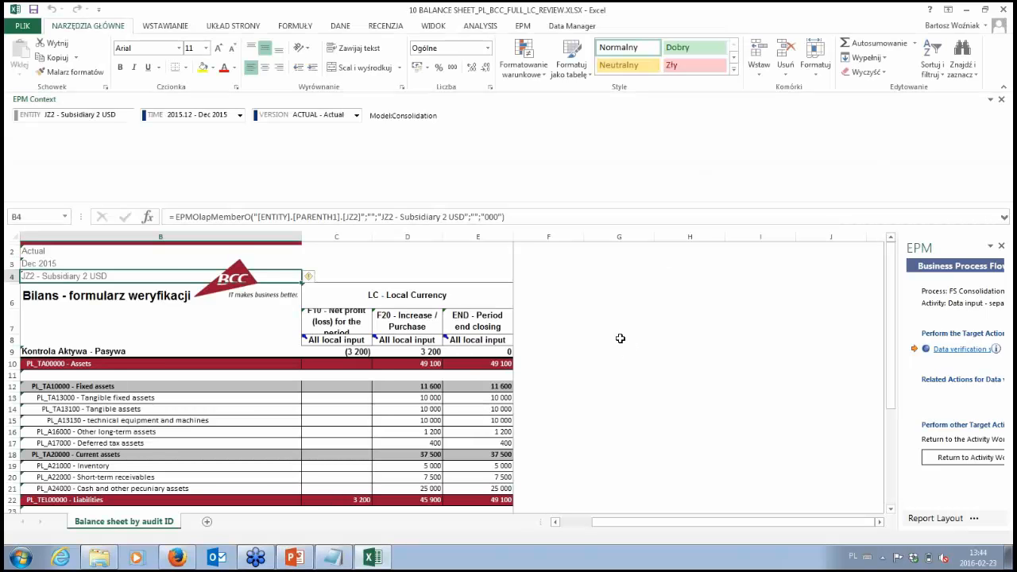
pyautogui.scroll(-3, 620, 339)
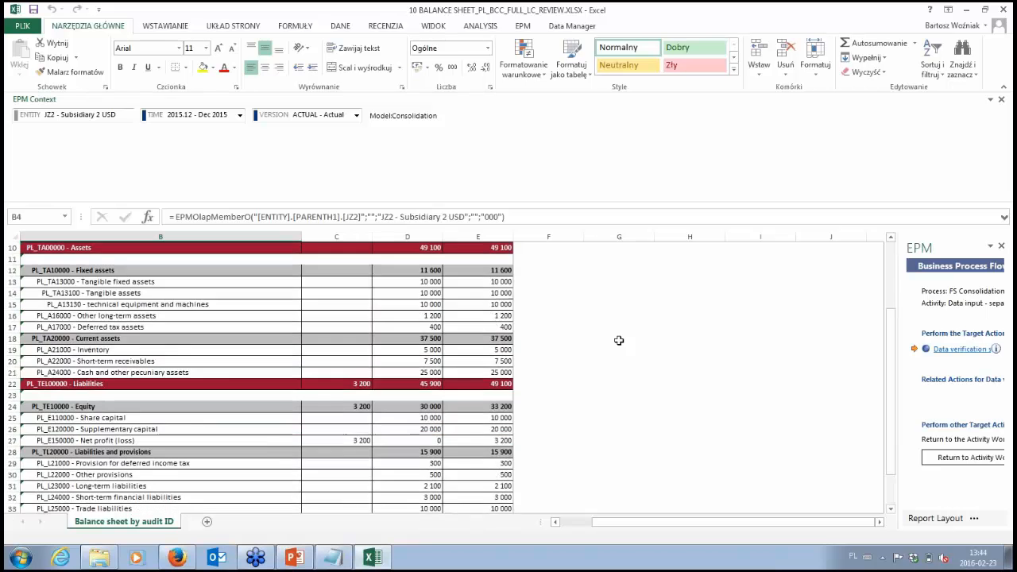
pyautogui.scroll(-3, 619, 340)
pyautogui.scroll(4, 619, 342)
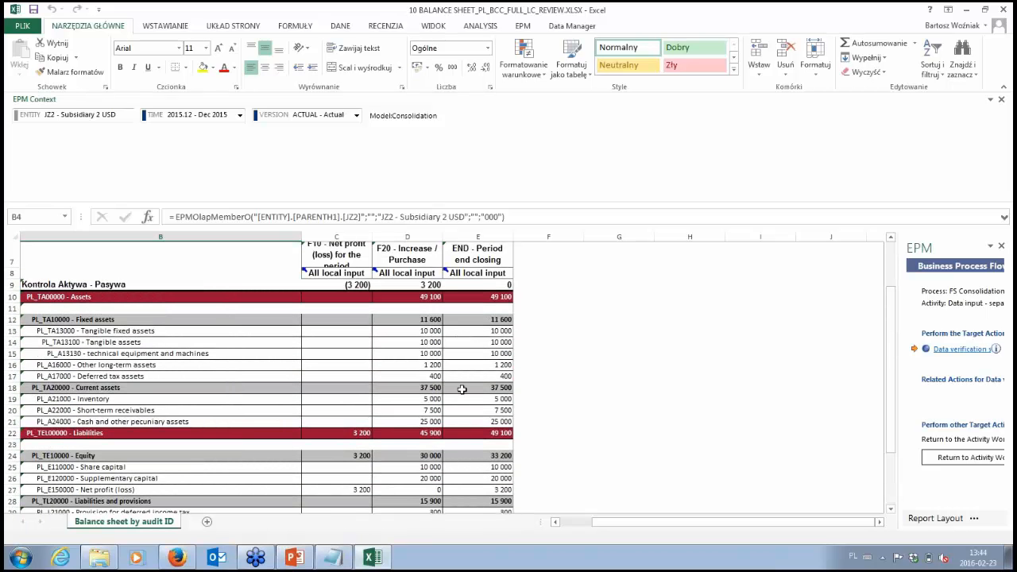
pyautogui.scroll(-4, 462, 390)
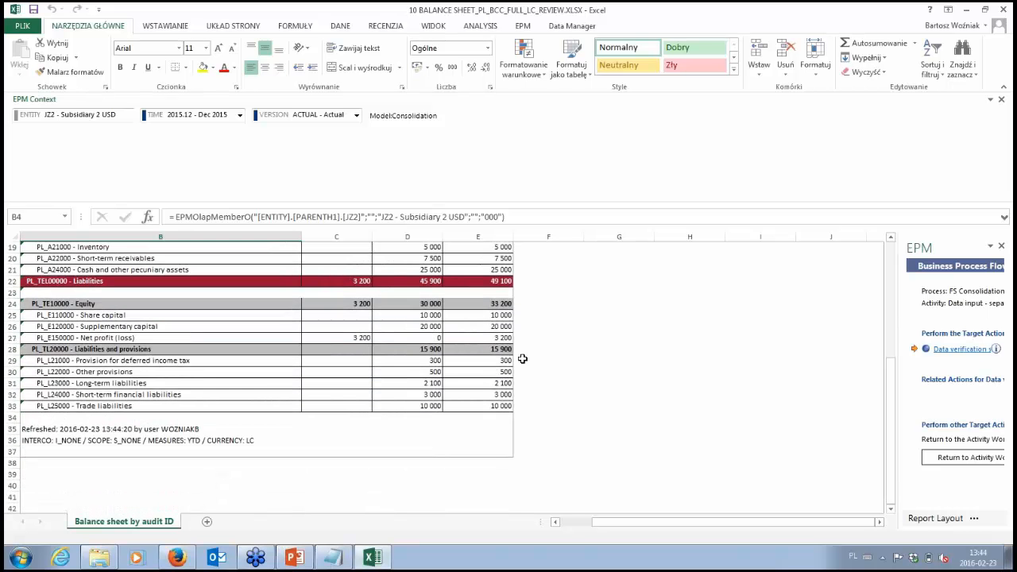
pyautogui.click(1005, 10)
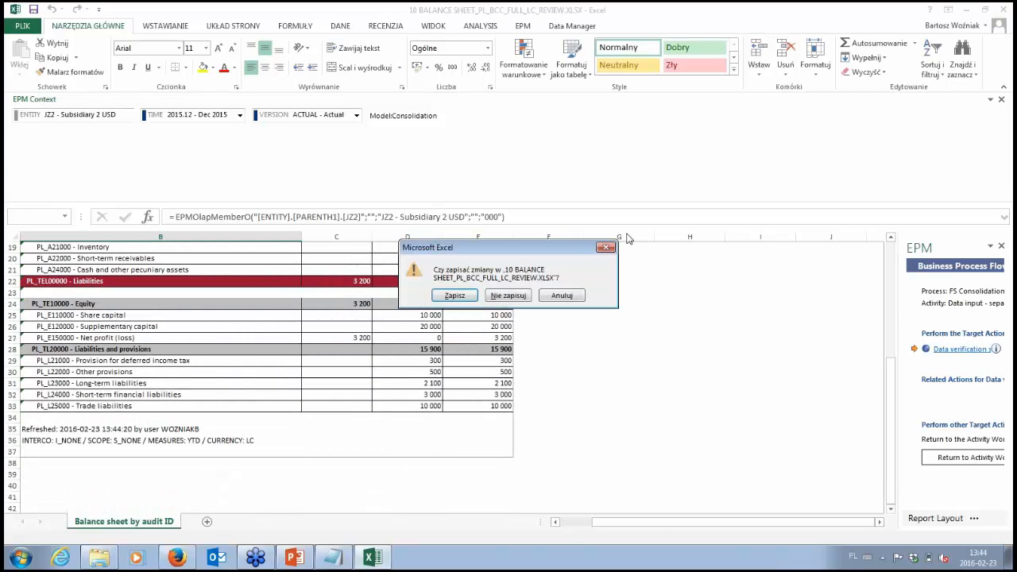
pyautogui.click(506, 296)
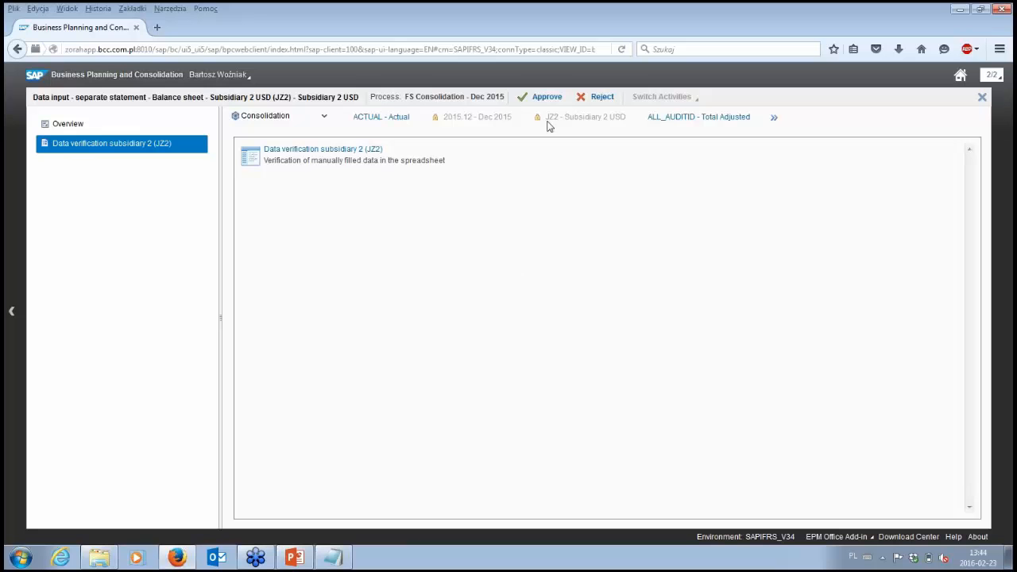
# Step: Approve the Subsidiary 2 USD (JZ2) balance sheet activity without a comment and close its workspace
pyautogui.click(546, 98)
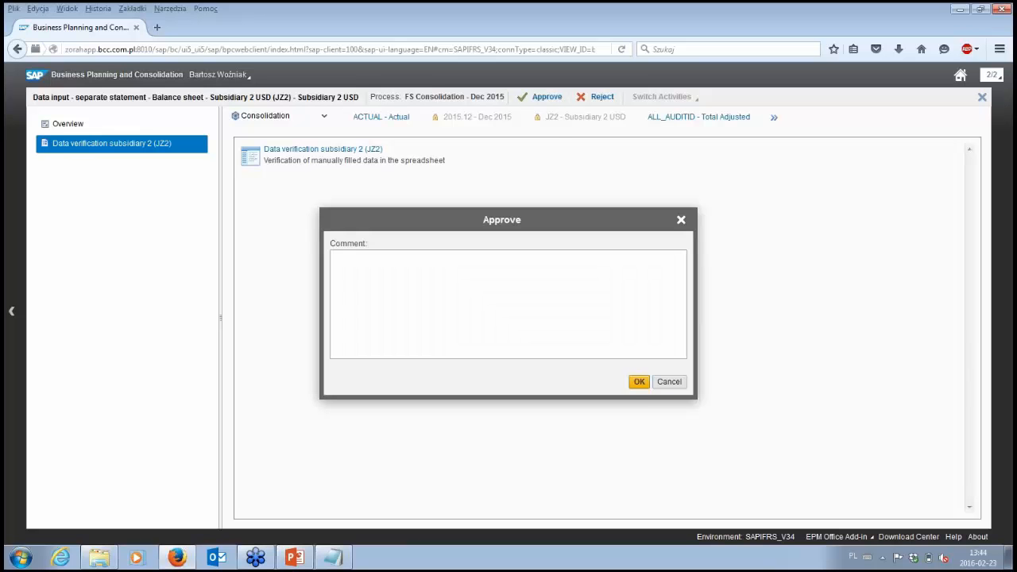
pyautogui.click(640, 384)
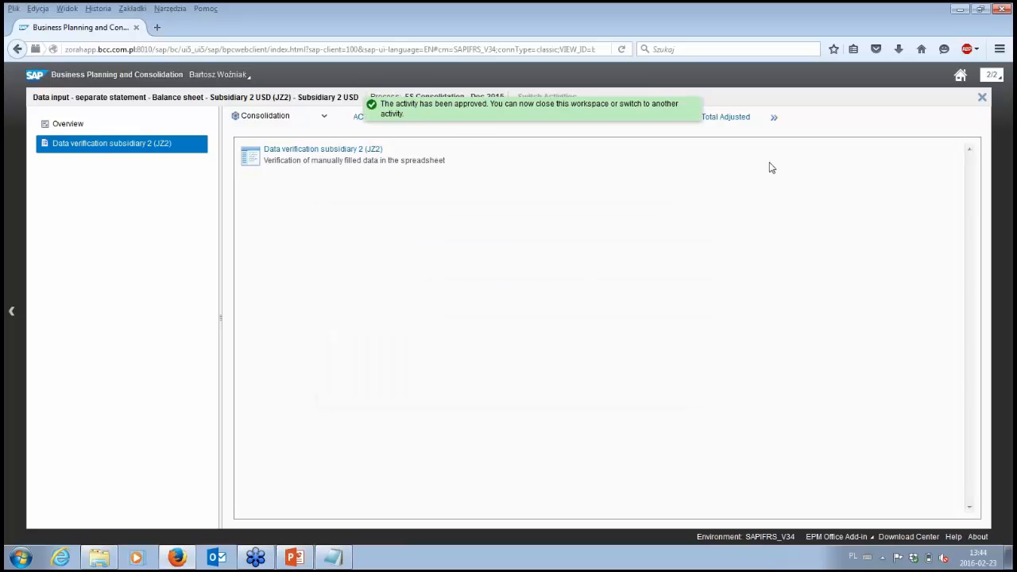
pyautogui.click(982, 98)
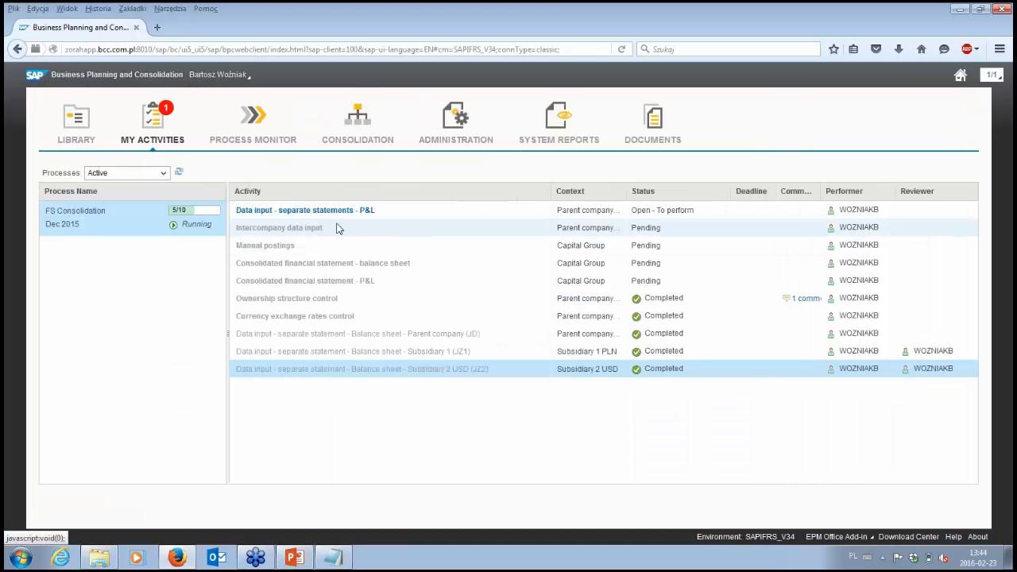
pyautogui.moveTo(350, 222)
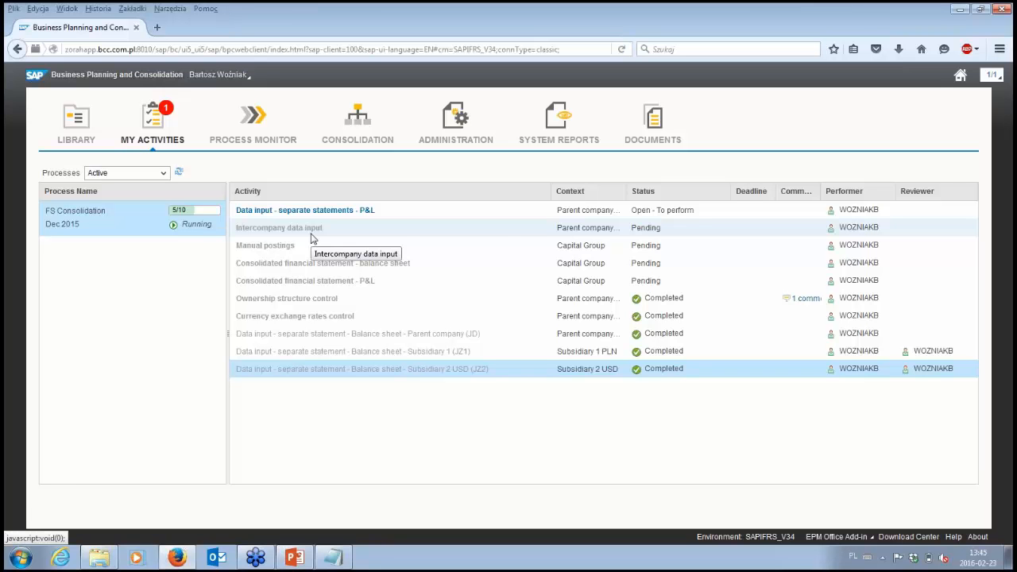
pyautogui.moveTo(654, 214)
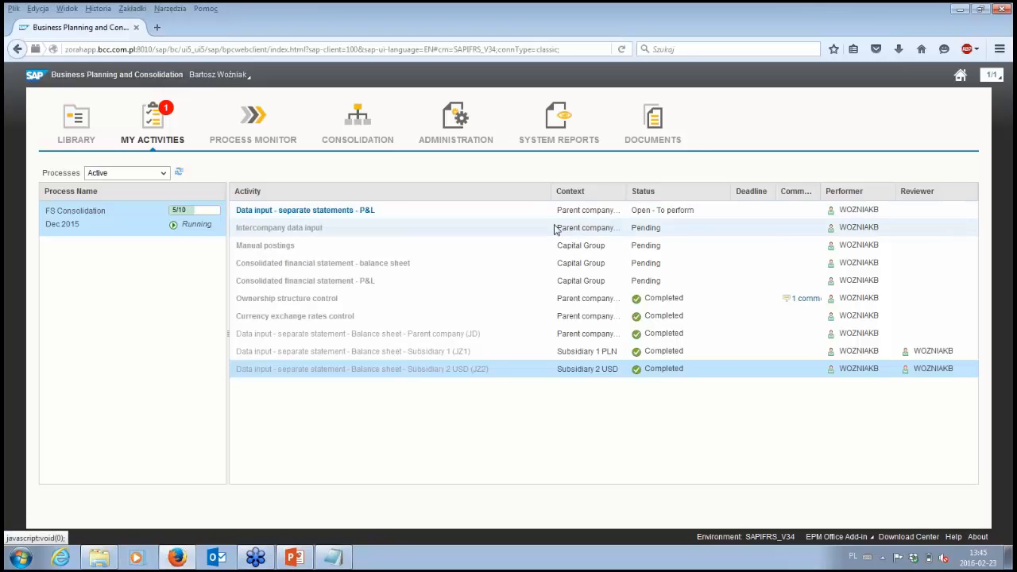
pyautogui.moveTo(431, 220)
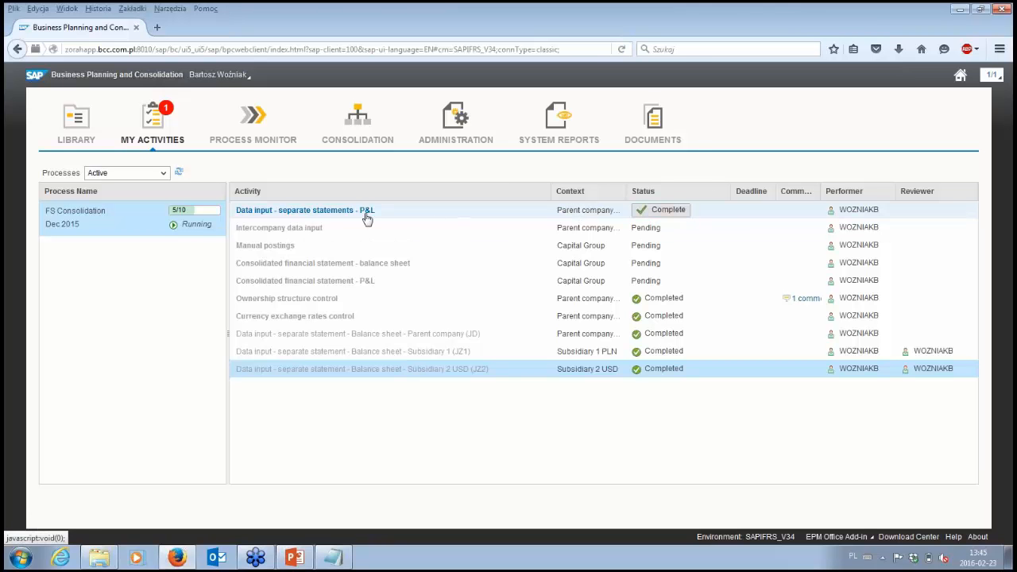
# Step: Open the Data input - separate statements - P&L report for the parent company from its activity workspace
pyautogui.click(366, 211)
pyautogui.click(341, 188)
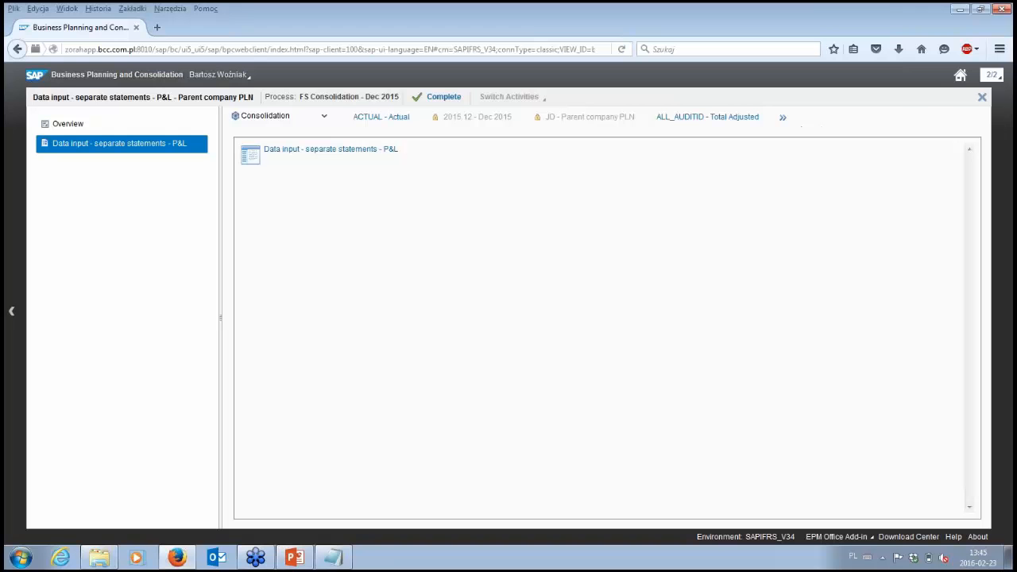
pyautogui.click(327, 150)
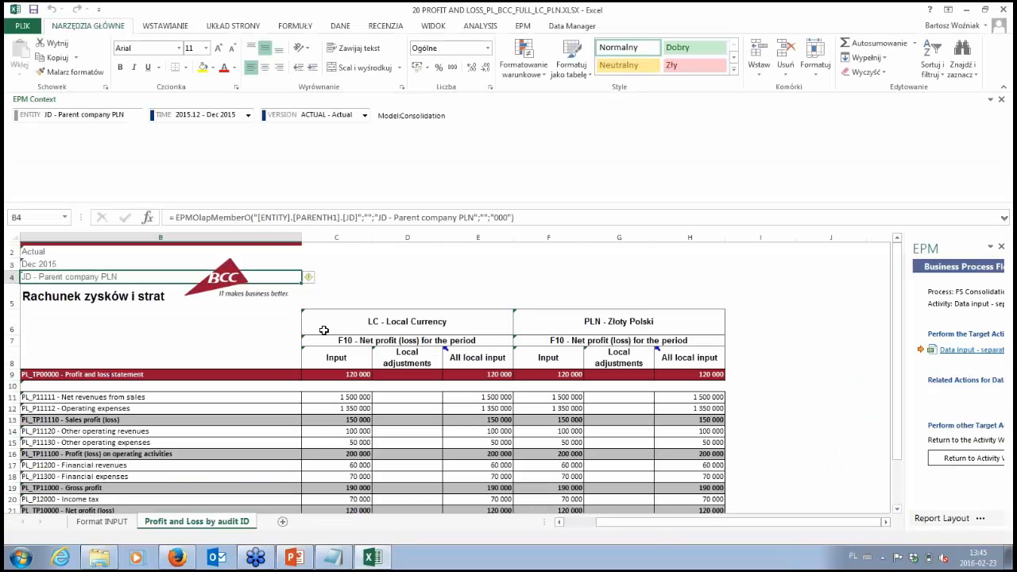
pyautogui.click(374, 456)
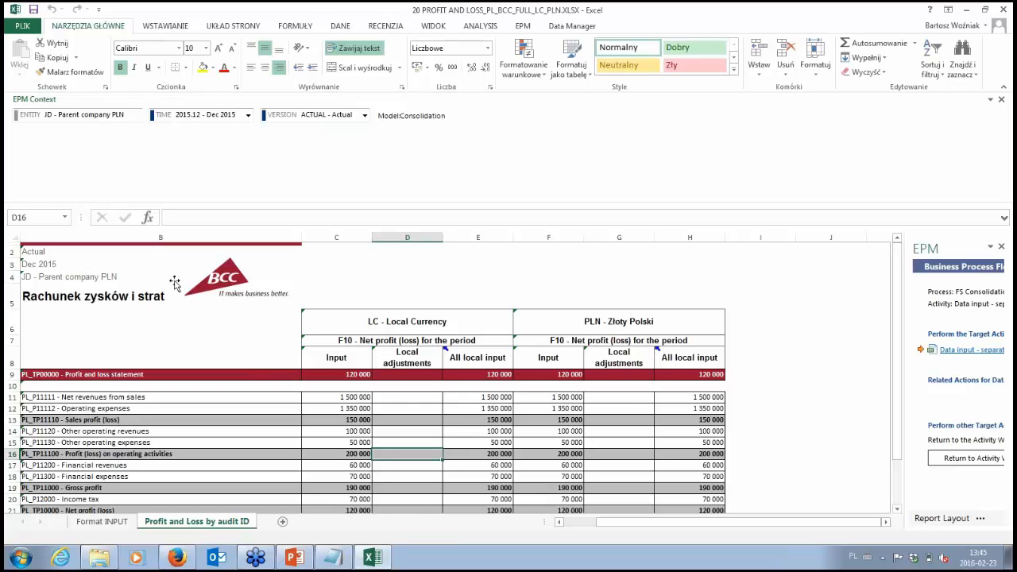
# Step: Switch the profit and loss report's entity to JZ2 - Subsidiary 2 USD and close the workbook without saving
pyautogui.click(106, 118)
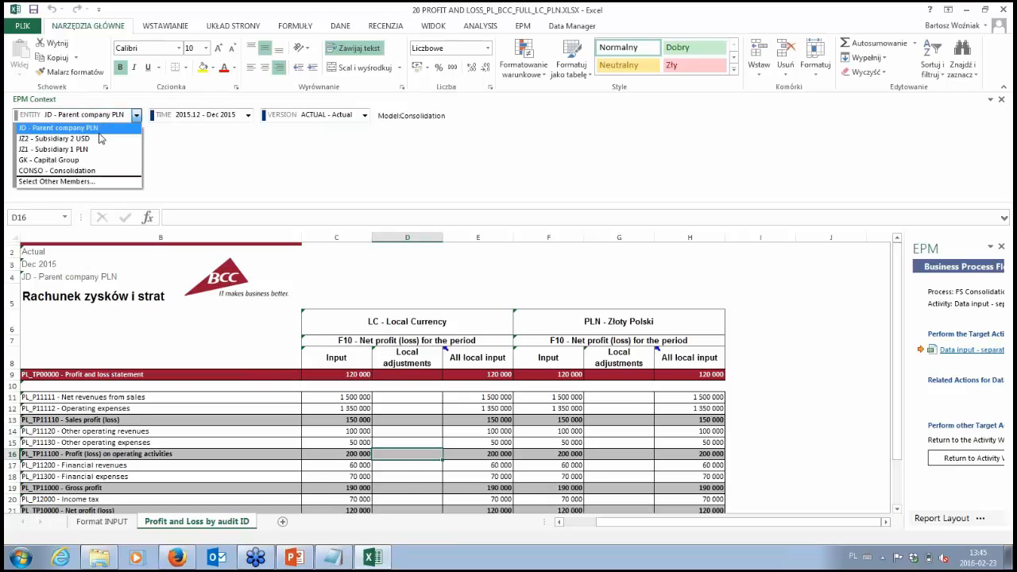
pyautogui.click(97, 140)
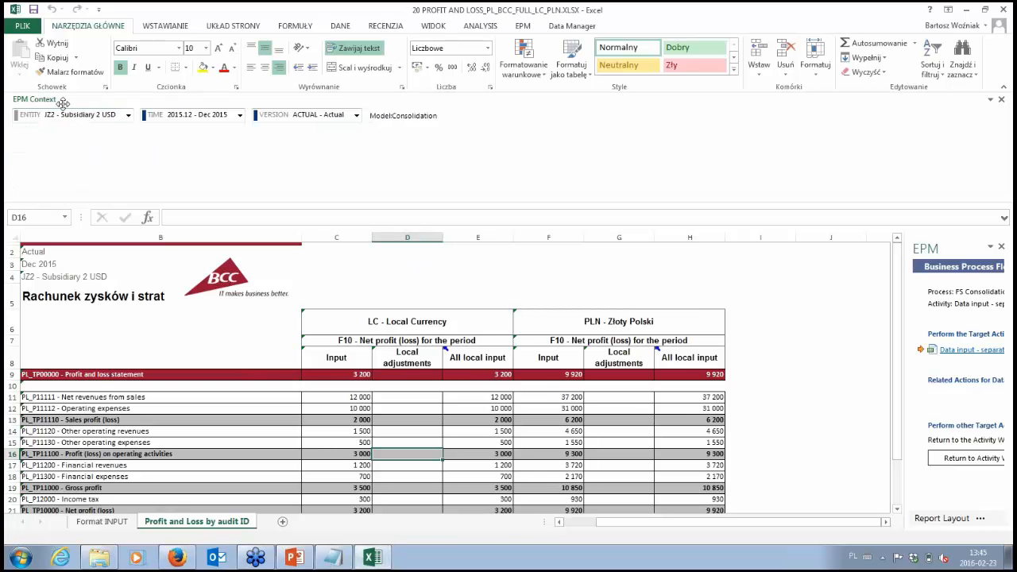
pyautogui.click(523, 26)
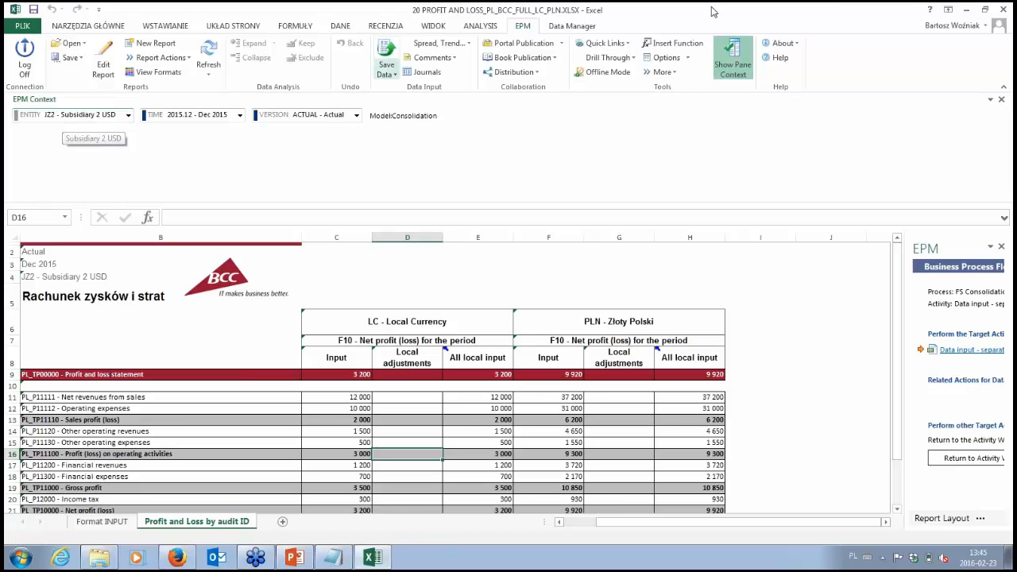
pyautogui.click(1008, 11)
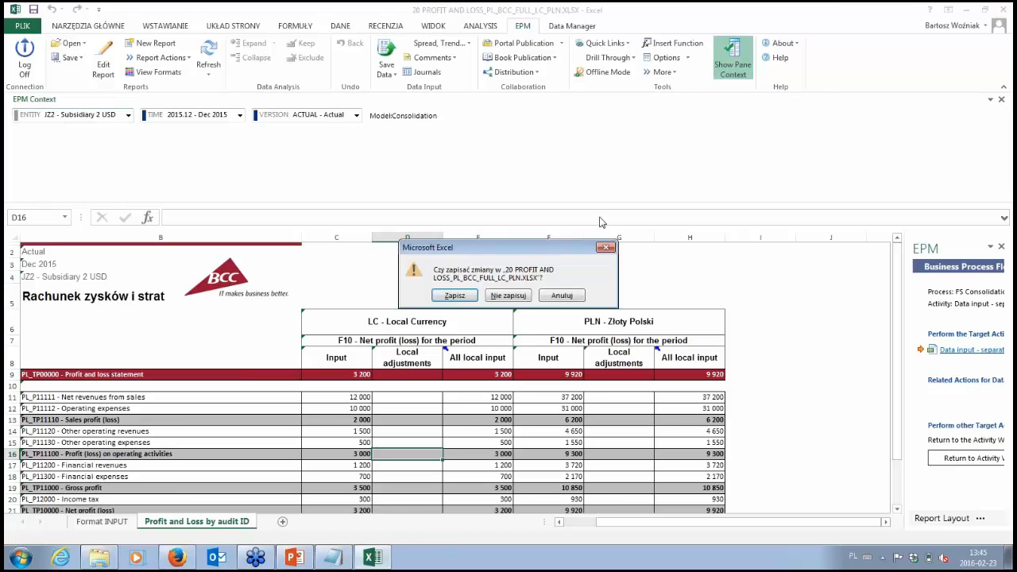
pyautogui.click(516, 296)
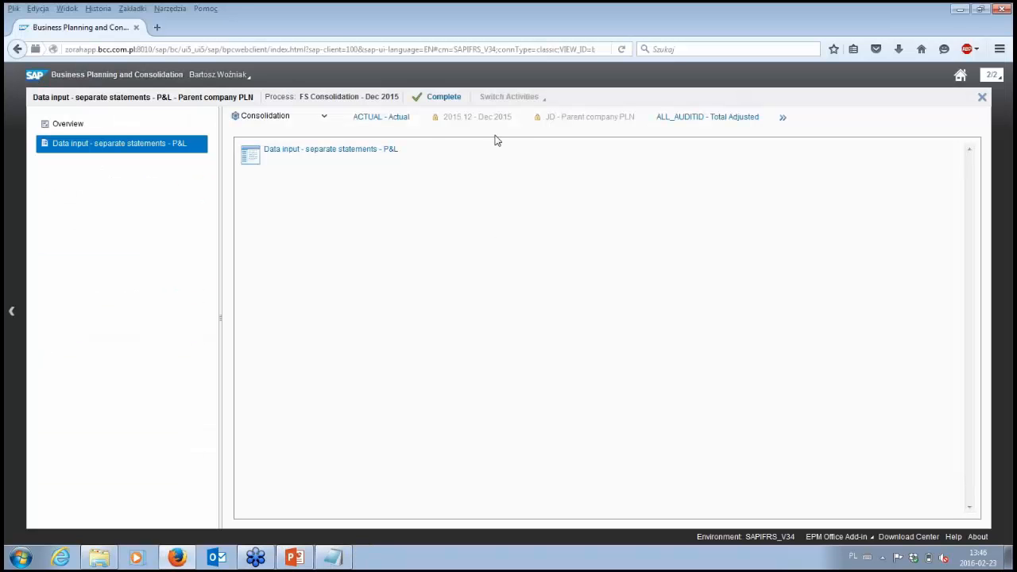
# Step: Complete the Data input - separate statements - P&L activity without a comment and close its workspace
pyautogui.click(435, 100)
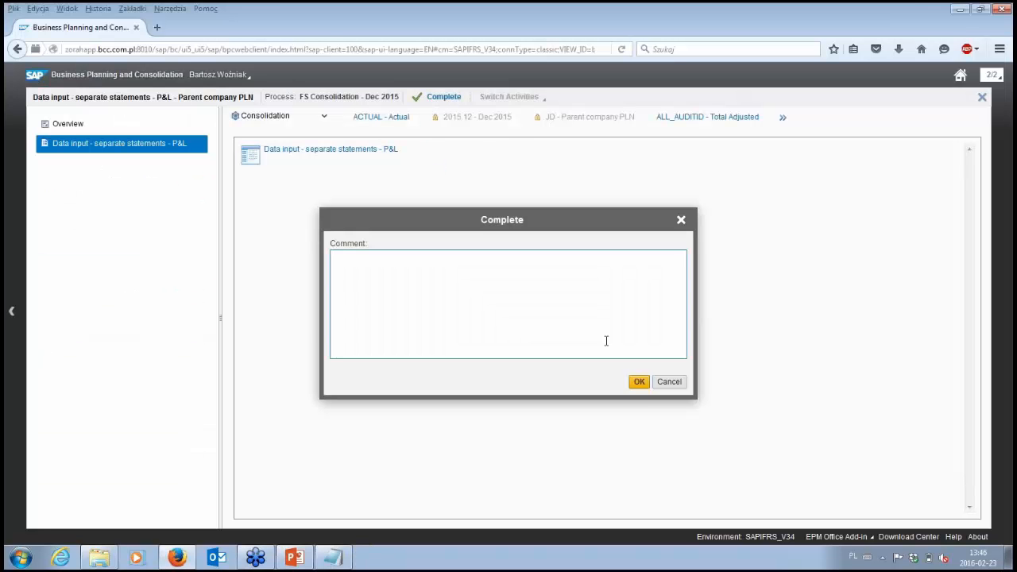
pyautogui.click(639, 382)
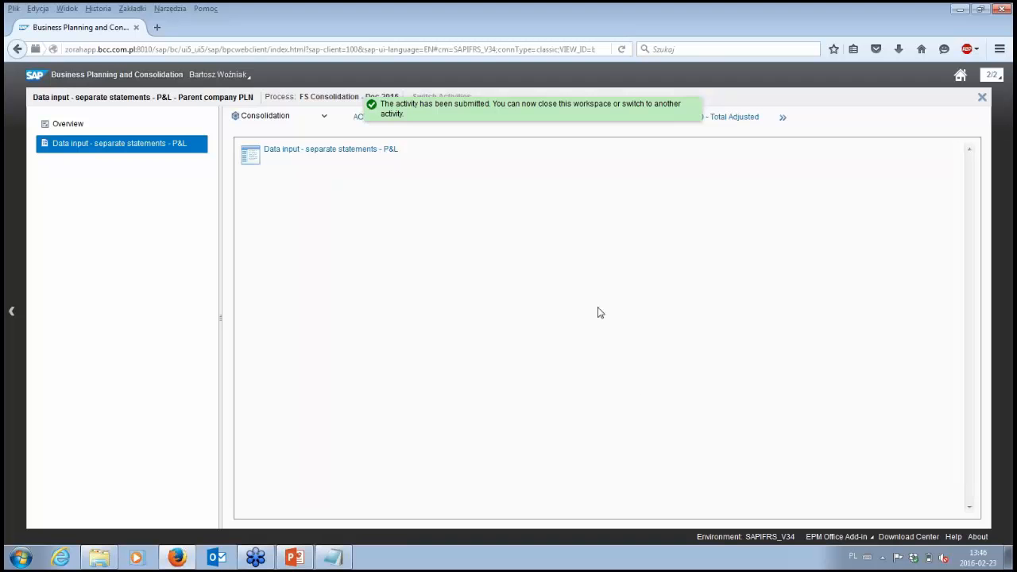
pyautogui.click(983, 97)
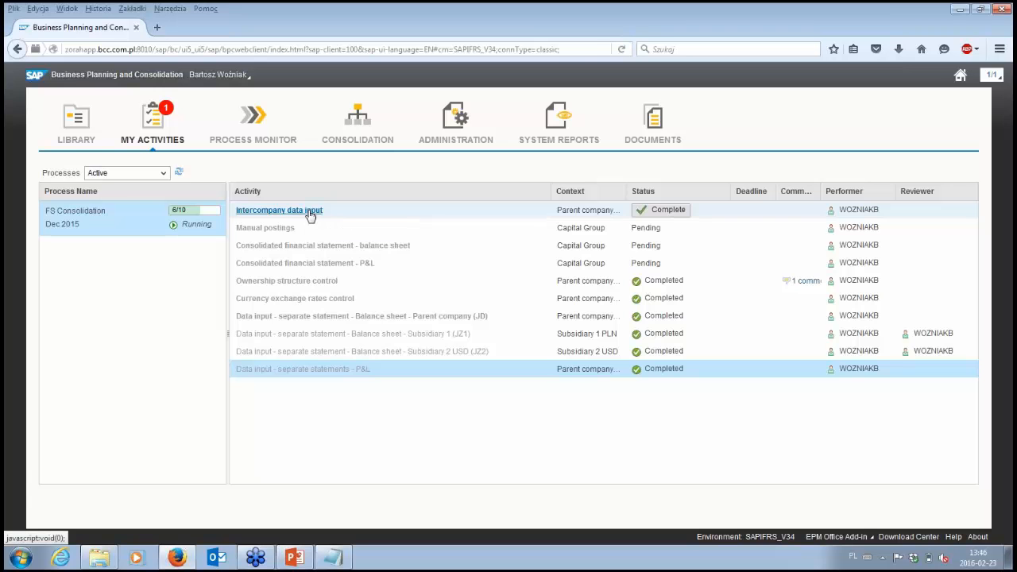
# Step: Open the Intercompany data input Balance sheet report from the Intercompany data input activity
pyautogui.click(309, 213)
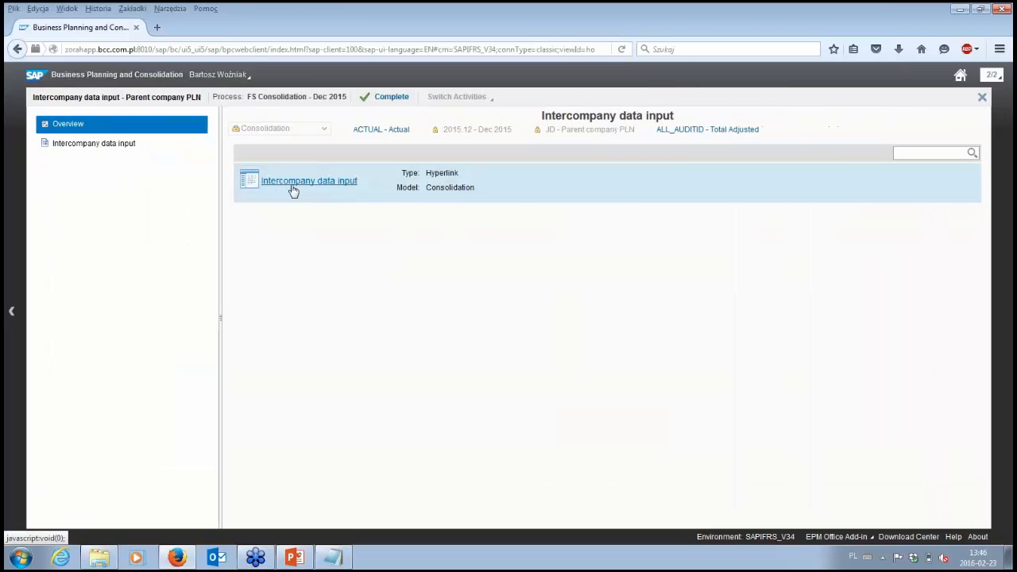
pyautogui.click(292, 185)
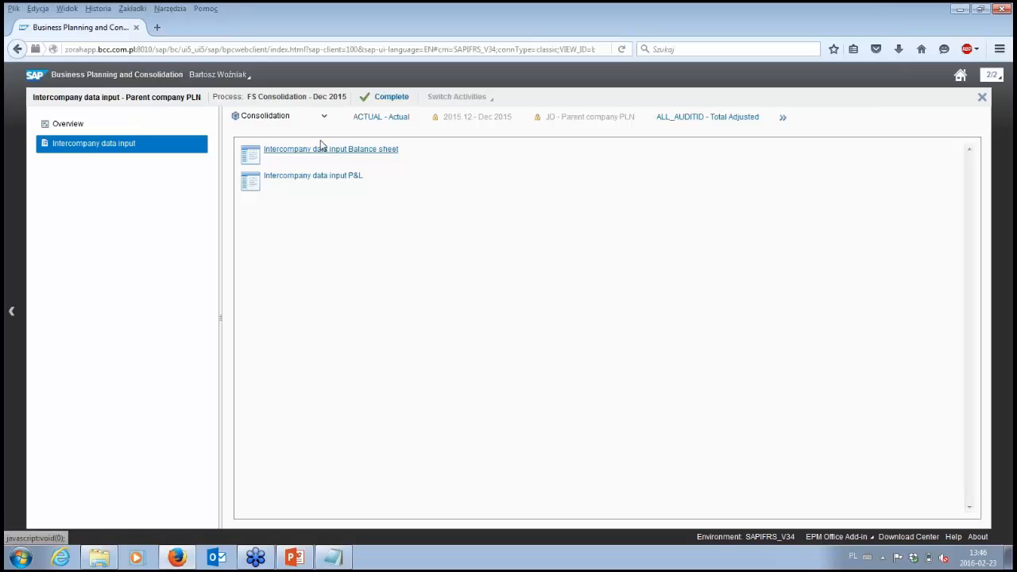
pyautogui.click(324, 155)
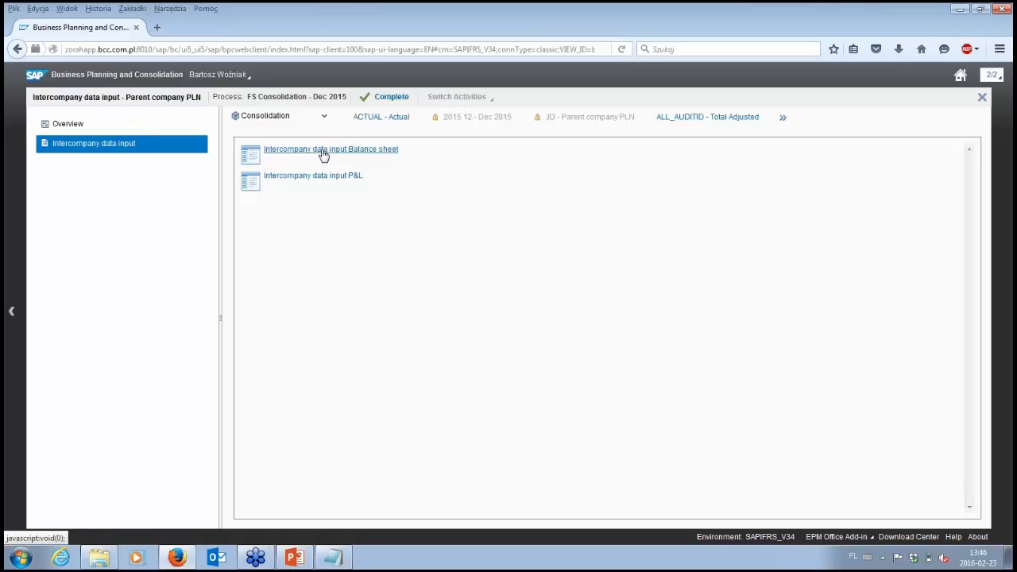
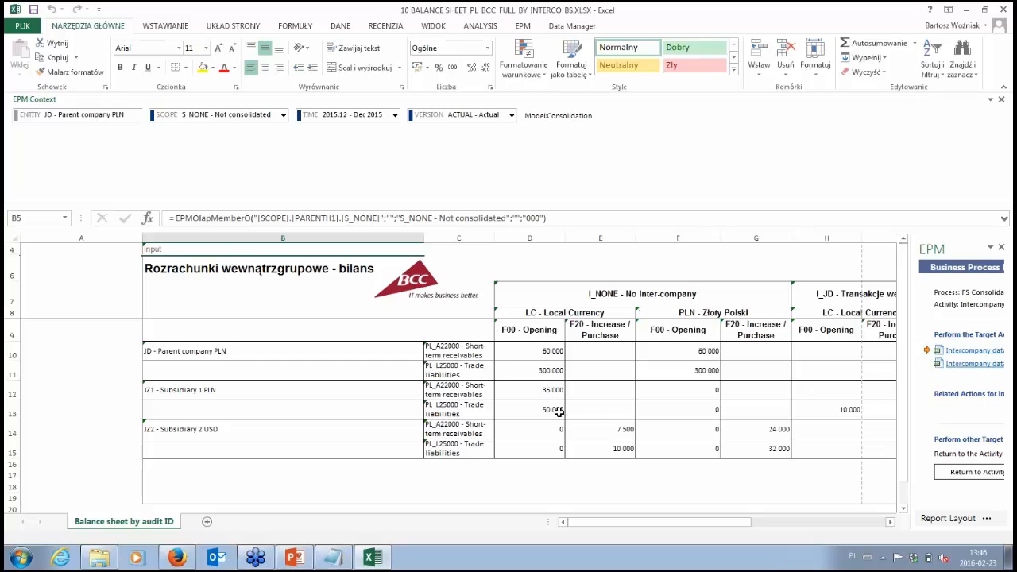
# Step: Compare Subsidiary 1's opening trade liabilities towards I_JD with the parent company's short-term receivables from I_JZ1 in local currency
pyautogui.click(559, 411)
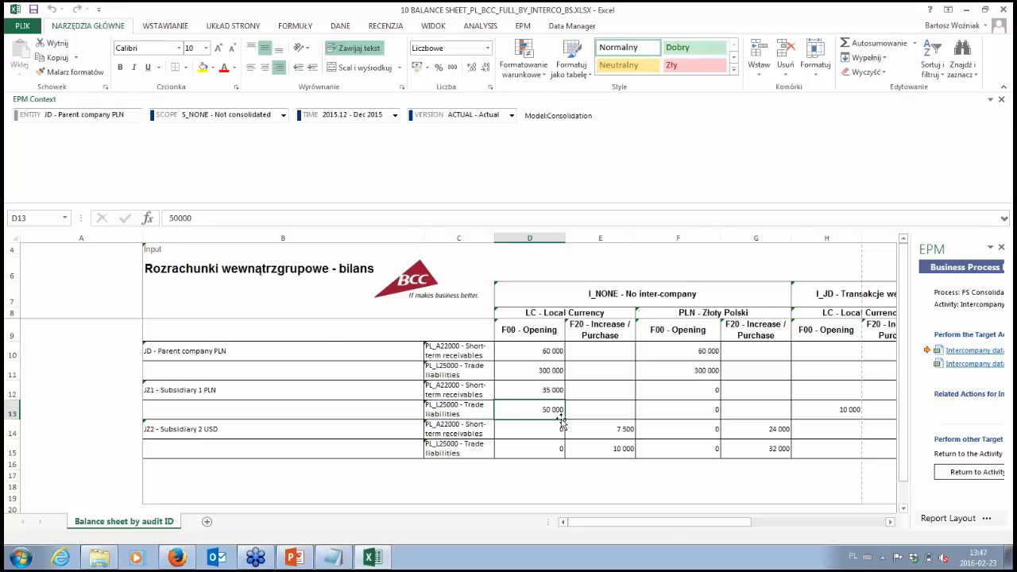
pyautogui.moveTo(667, 529); pyautogui.dragTo(686, 528)
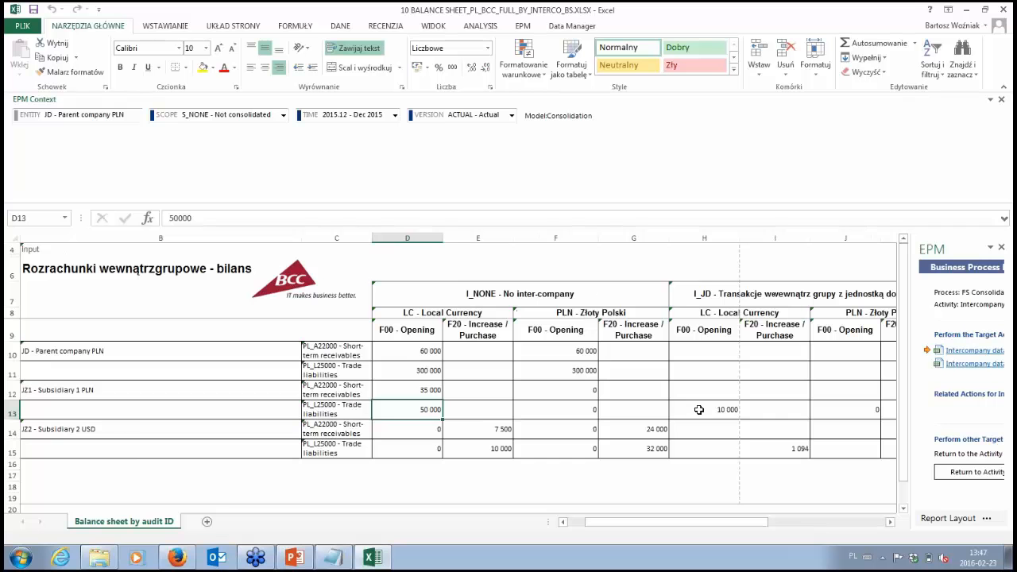
pyautogui.click(699, 409)
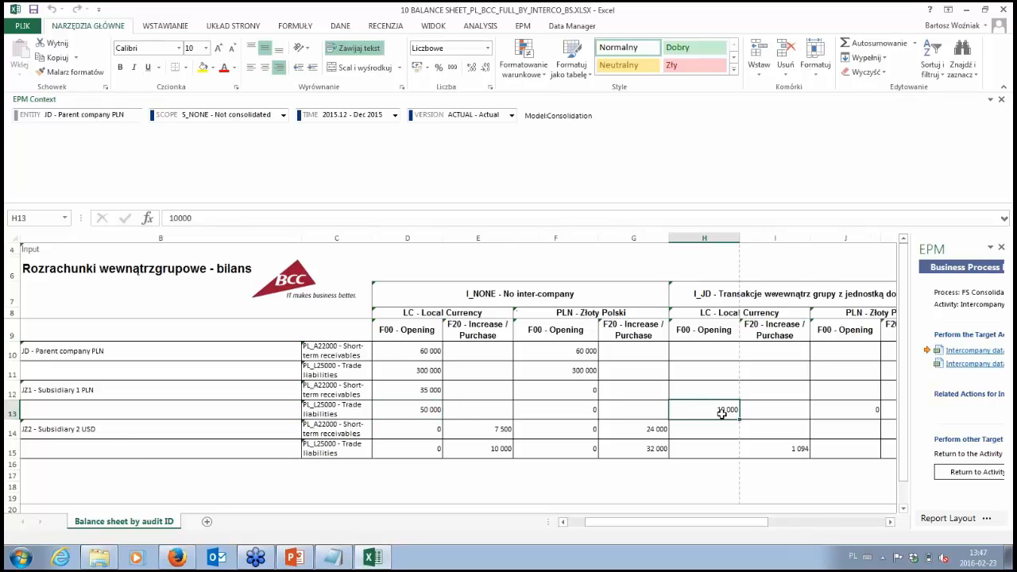
pyautogui.click(706, 298)
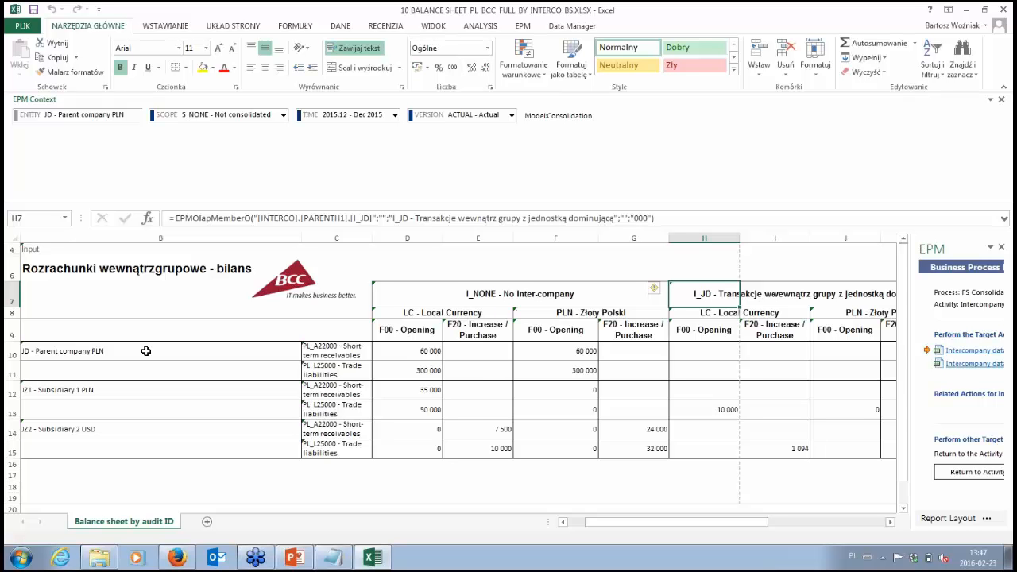
pyautogui.click(336, 348)
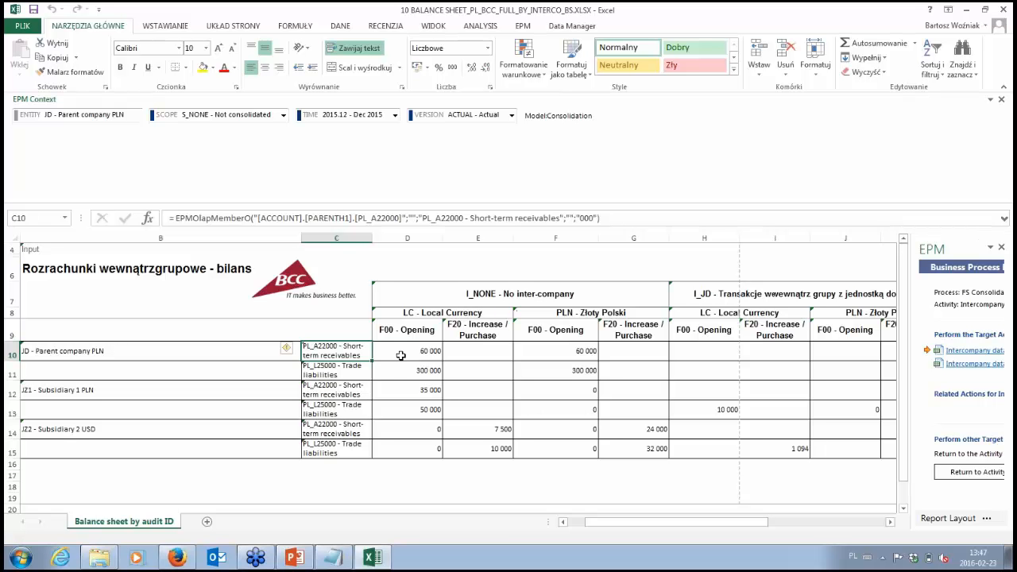
pyautogui.click(890, 523)
pyautogui.click(890, 522)
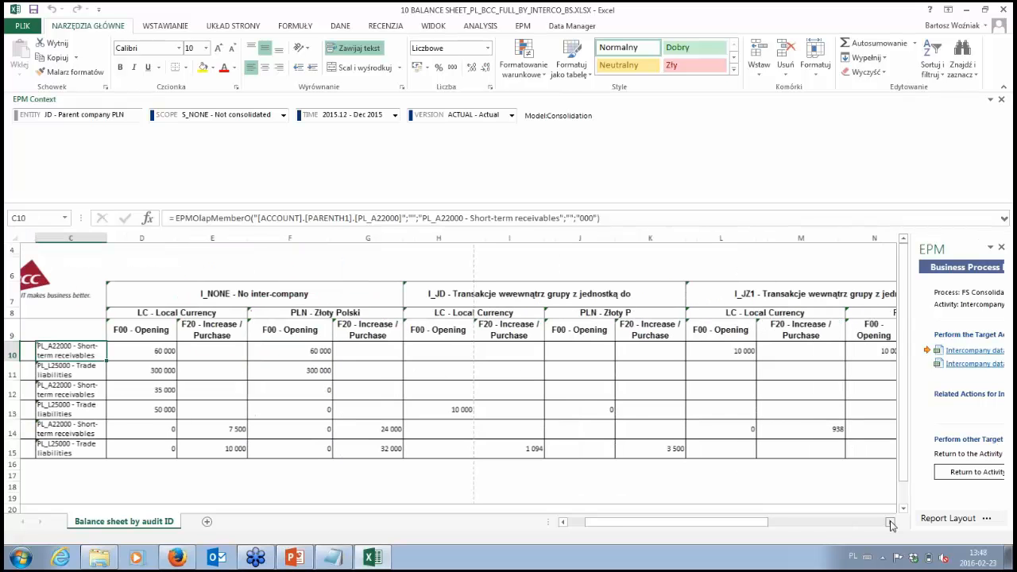
pyautogui.click(701, 349)
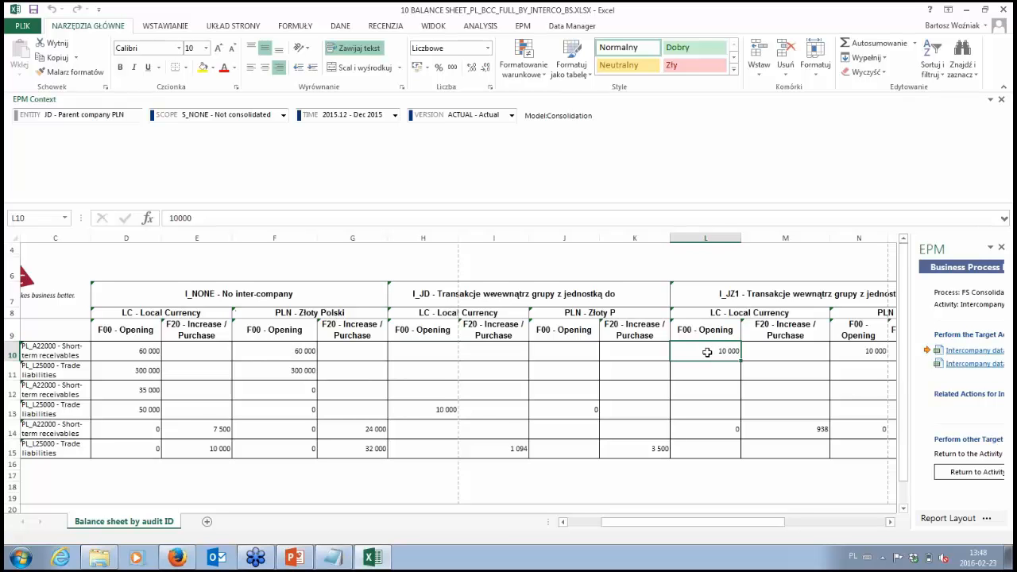
pyautogui.click(430, 408)
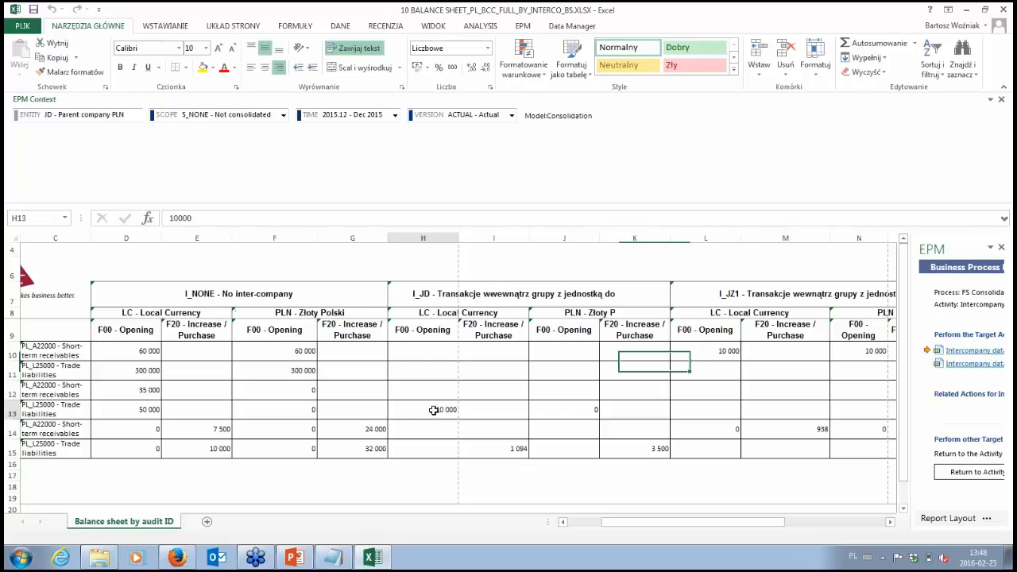
pyautogui.click(731, 350)
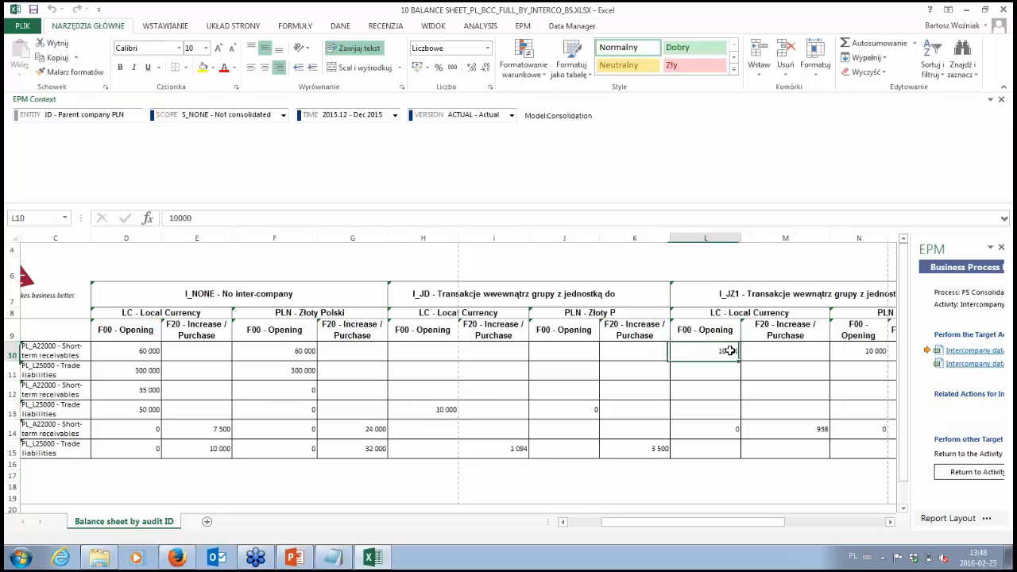
pyautogui.click(445, 410)
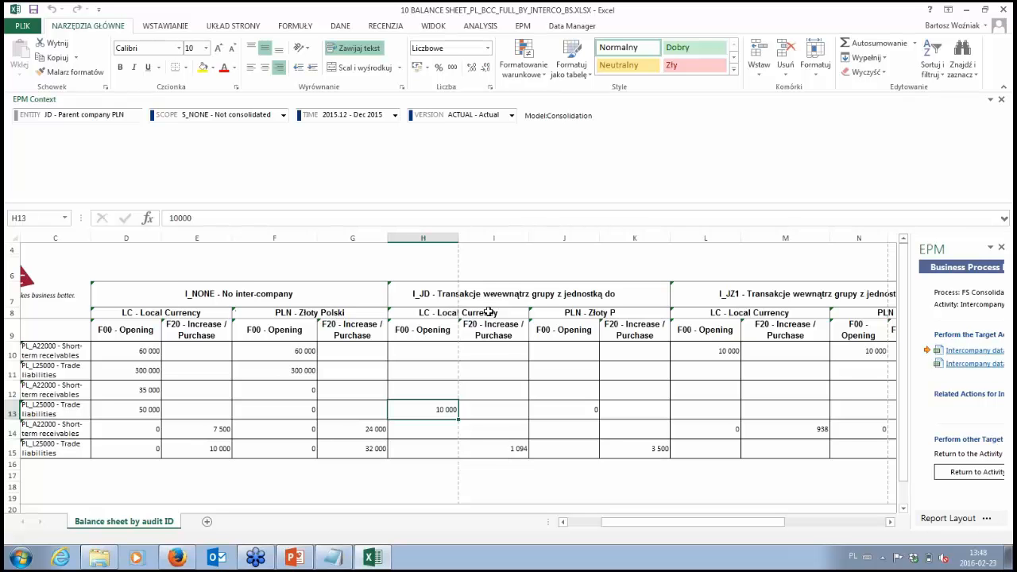
# Step: Examine Subsidiary 2's F20 trade liabilities towards I_JD in both local currency and PLN
pyautogui.click(511, 455)
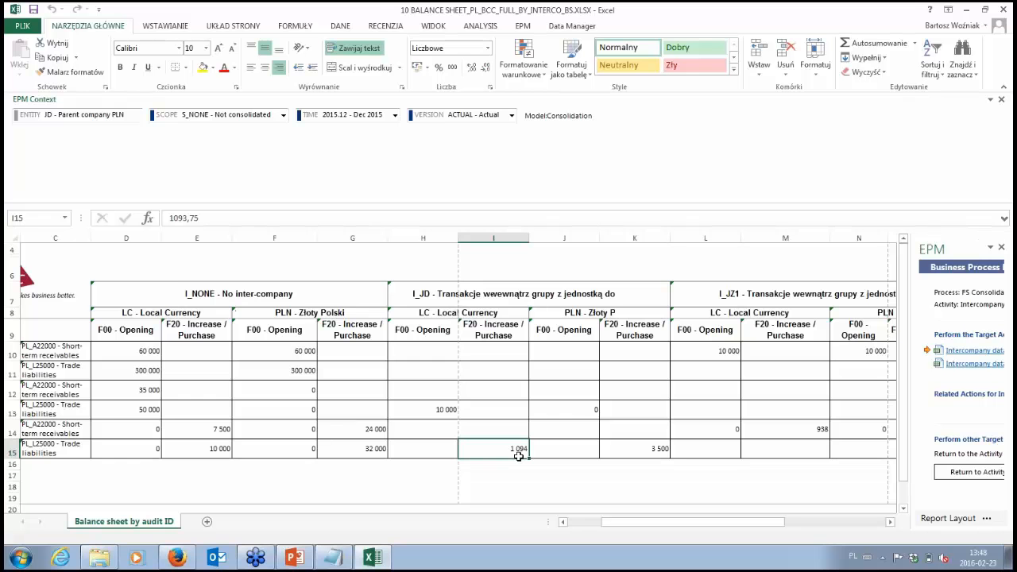
pyautogui.click(653, 451)
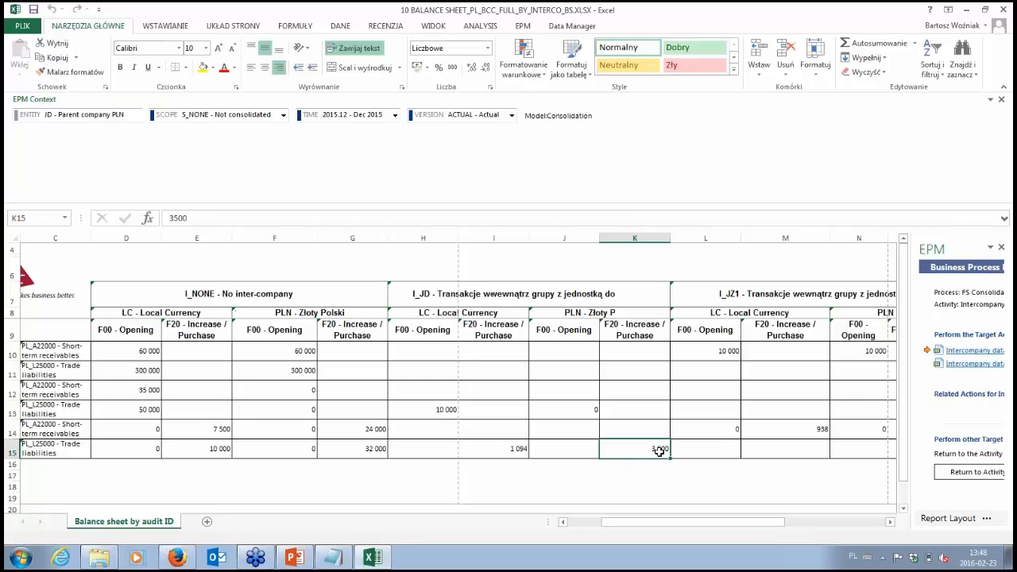
pyautogui.click(510, 450)
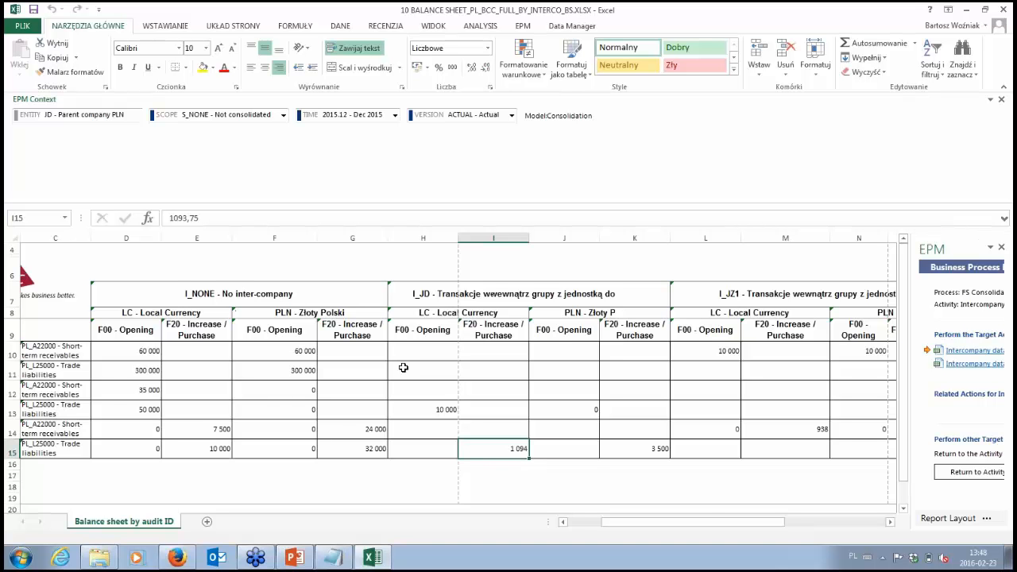
pyautogui.click(699, 509)
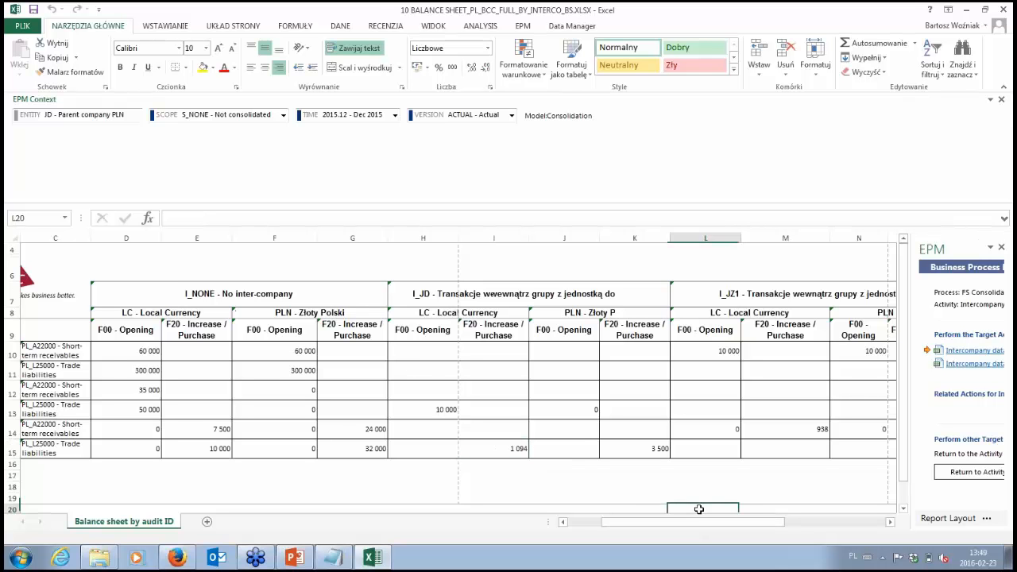
pyautogui.click(632, 510)
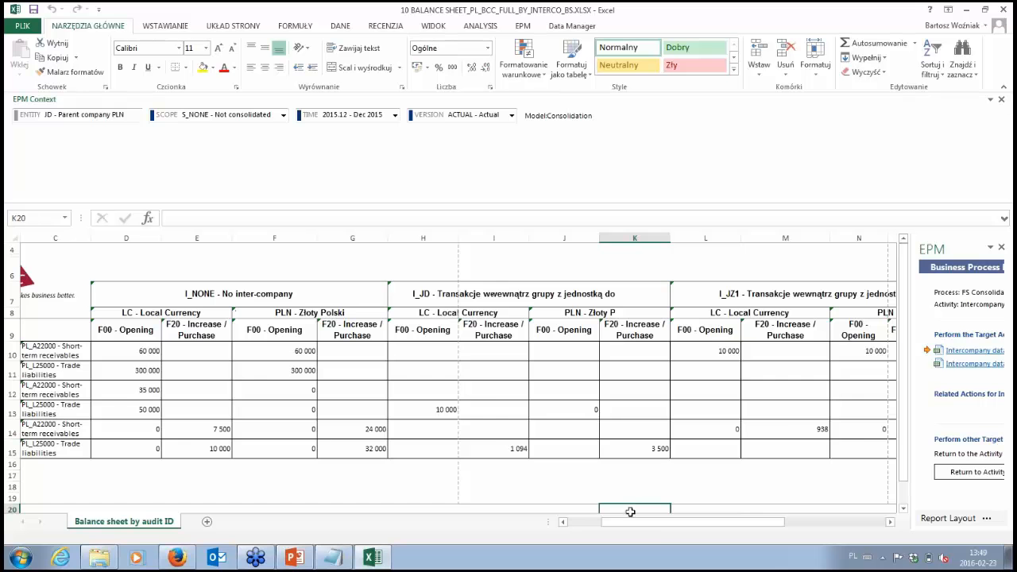
# Step: Close the intercompany balance sheet workbook without saving its changes
pyautogui.moveTo(656, 524); pyautogui.dragTo(624, 524)
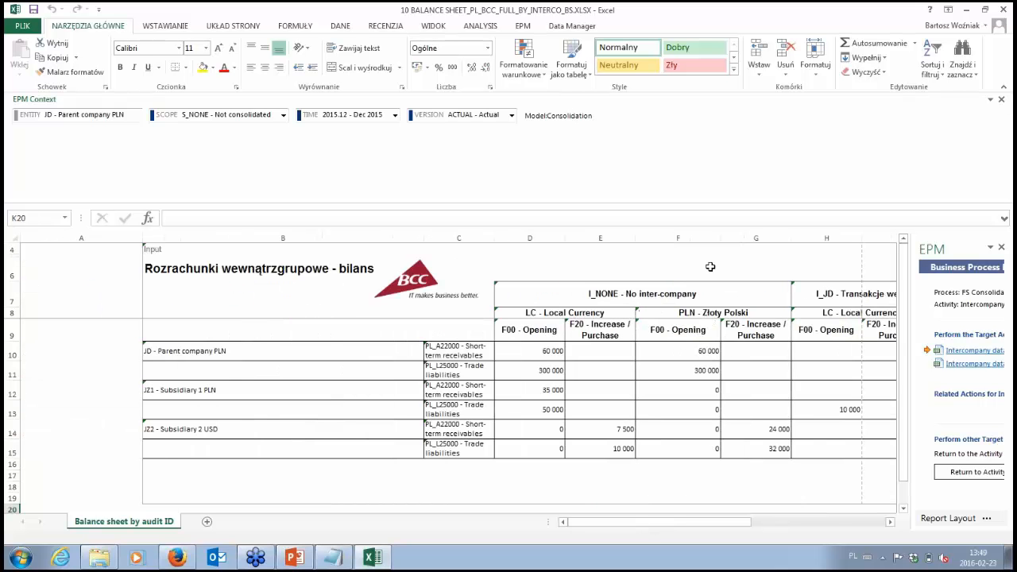
pyautogui.click(1010, 10)
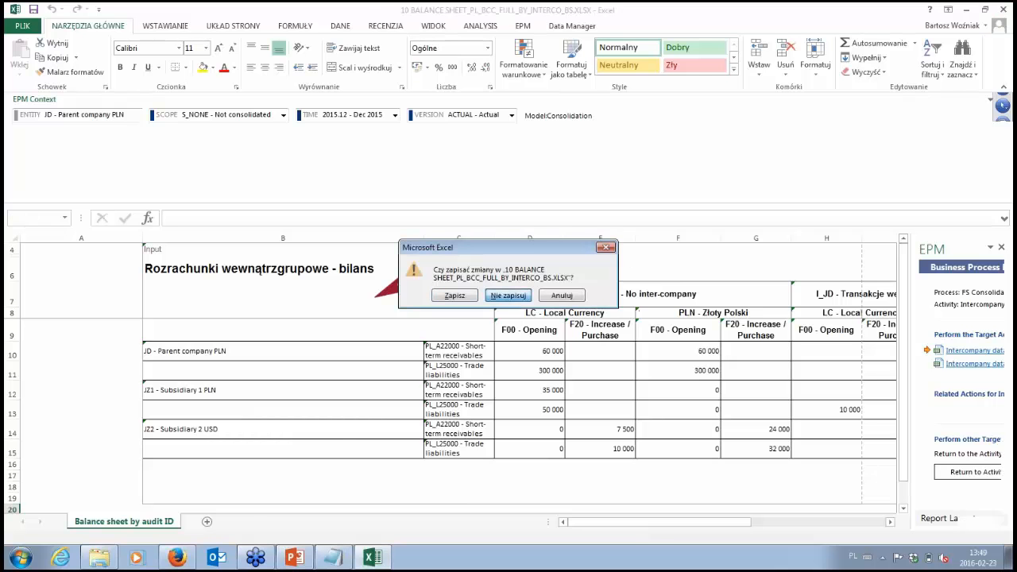
pyautogui.click(508, 295)
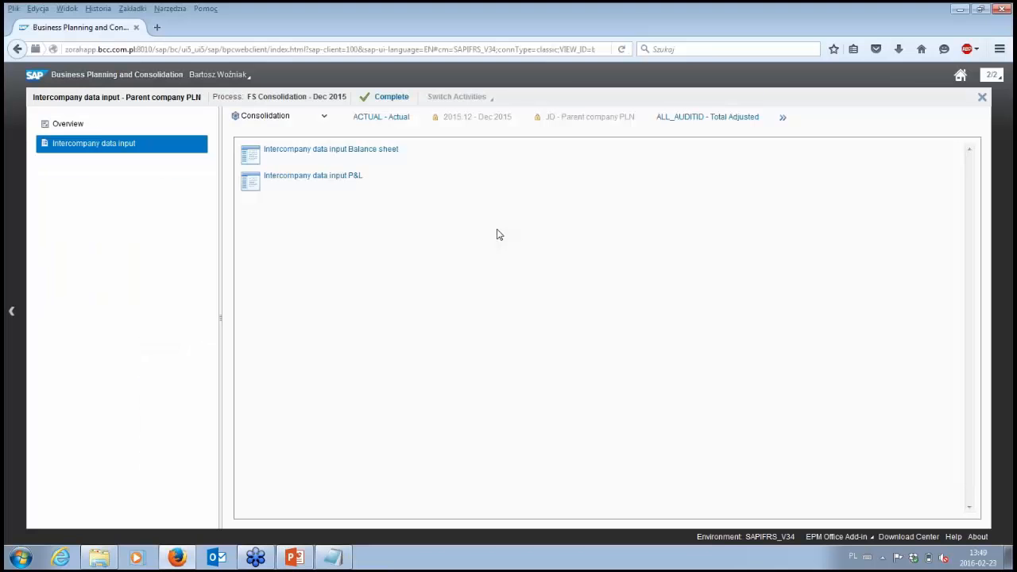
# Step: Complete the Intercompany data input activity without a comment and close its workspace
pyautogui.click(389, 96)
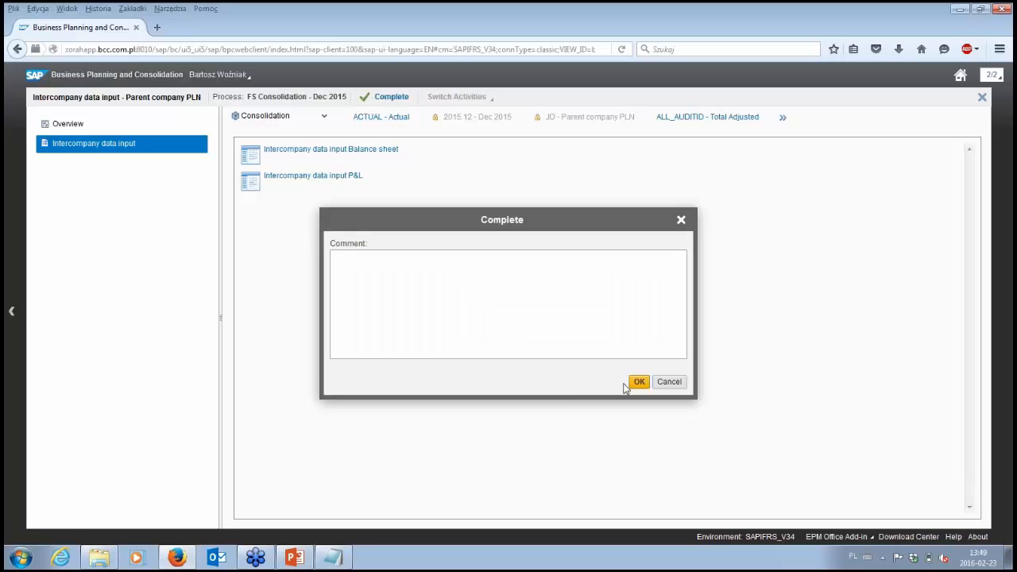
pyautogui.click(640, 383)
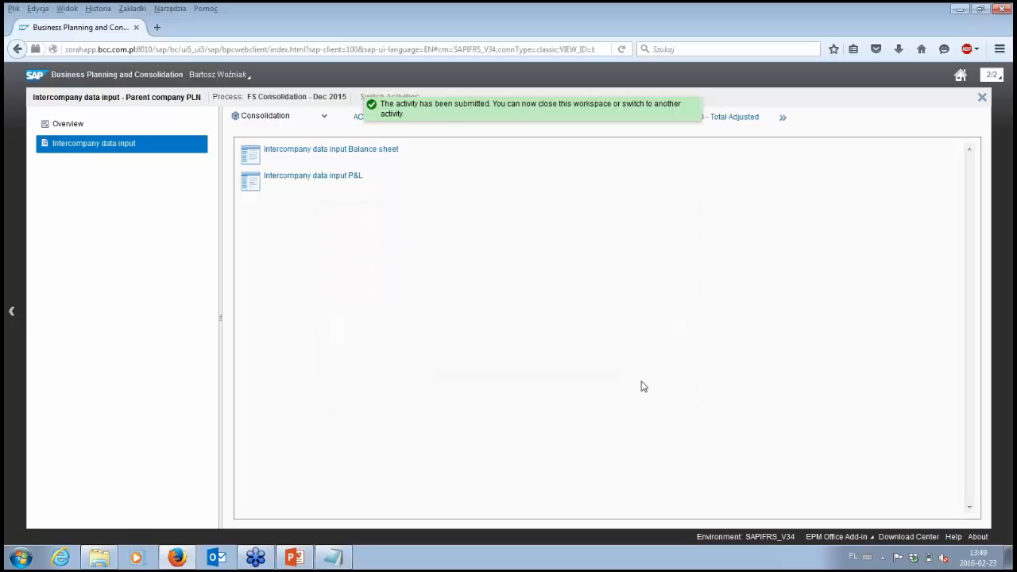
pyautogui.click(982, 97)
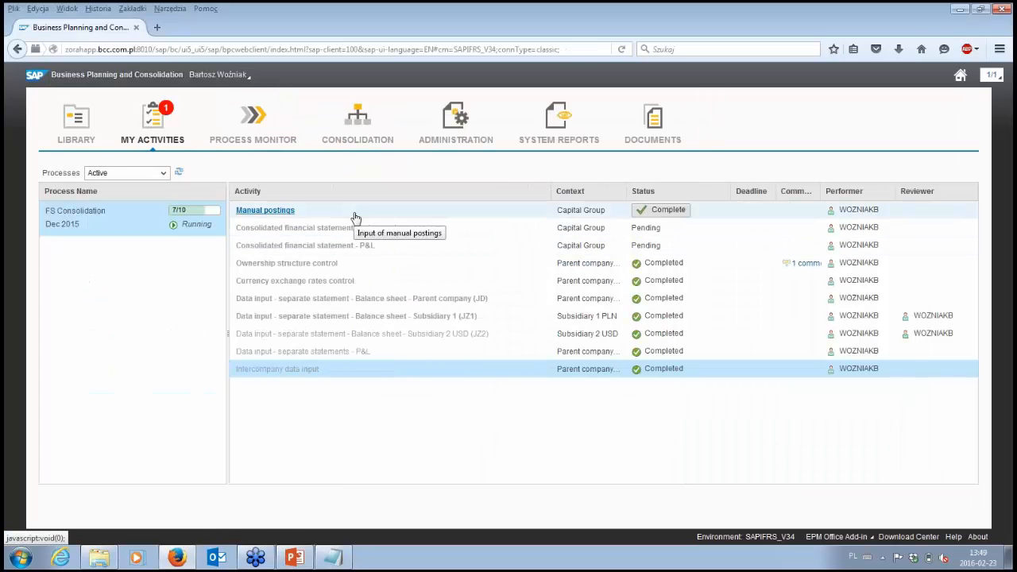
# Step: Open the journal list from the Manual postings activity and show only the journals in the Created By Me view
pyautogui.click(265, 211)
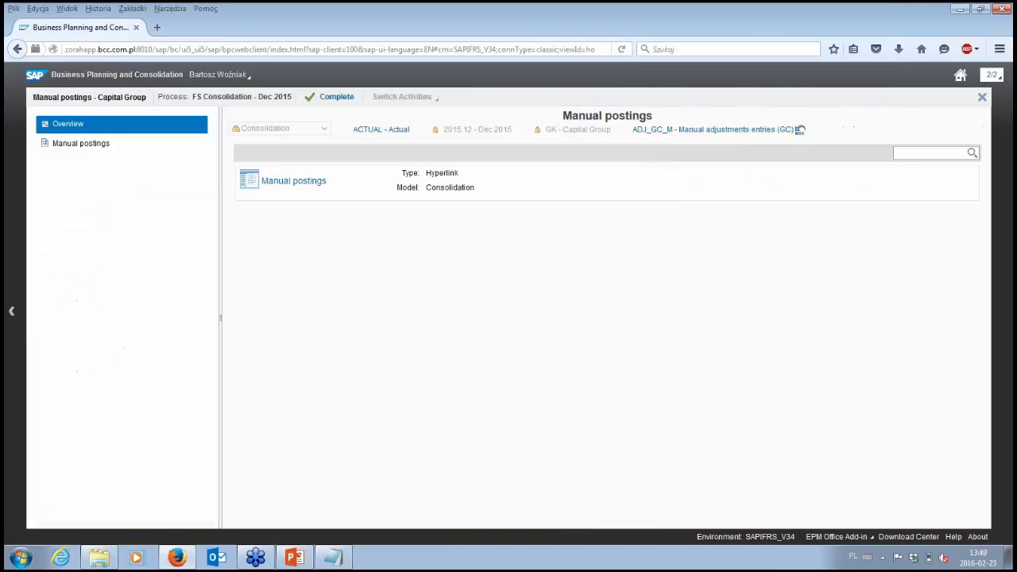
pyautogui.click(319, 184)
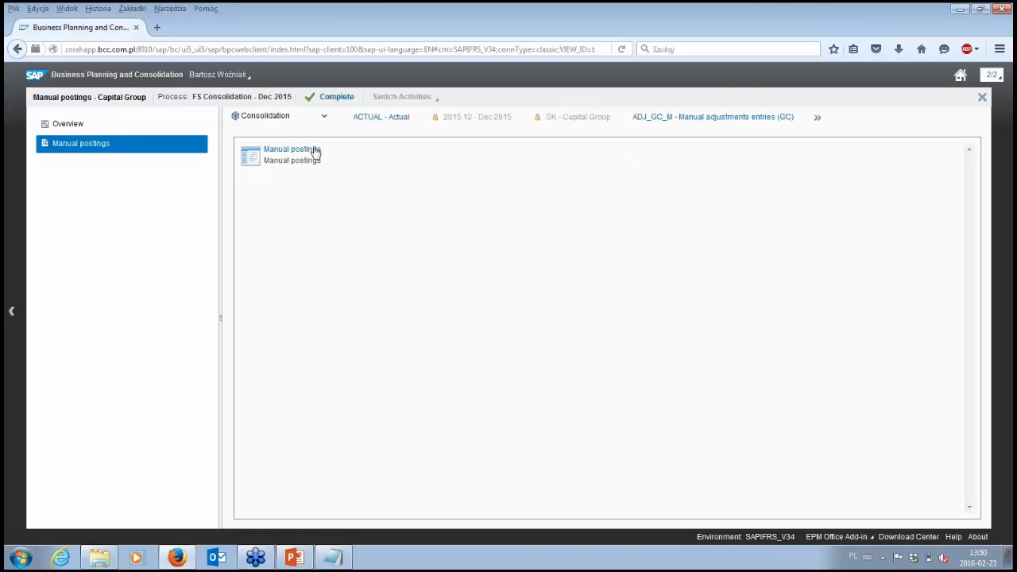
pyautogui.click(347, 158)
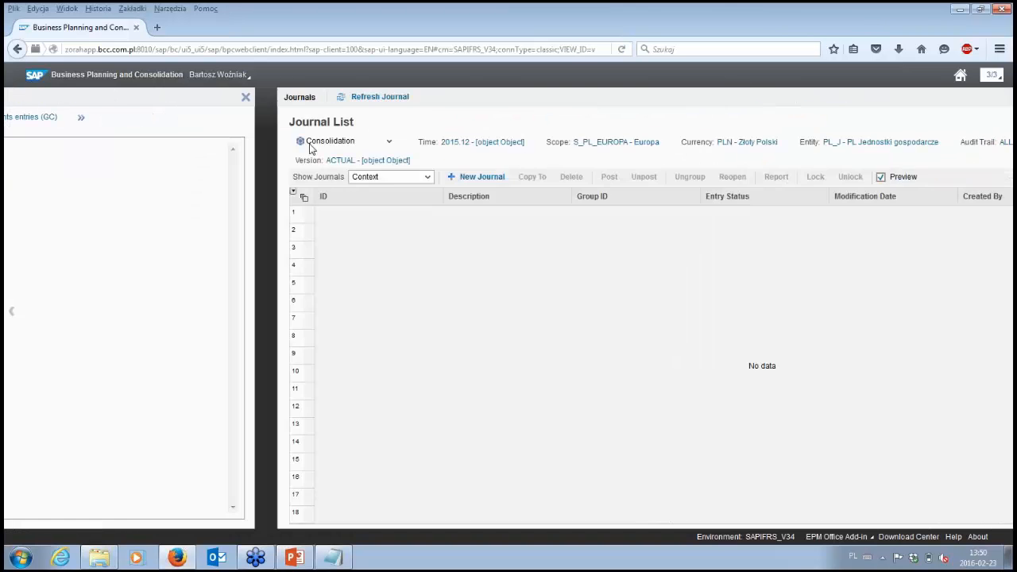
pyautogui.click(160, 175)
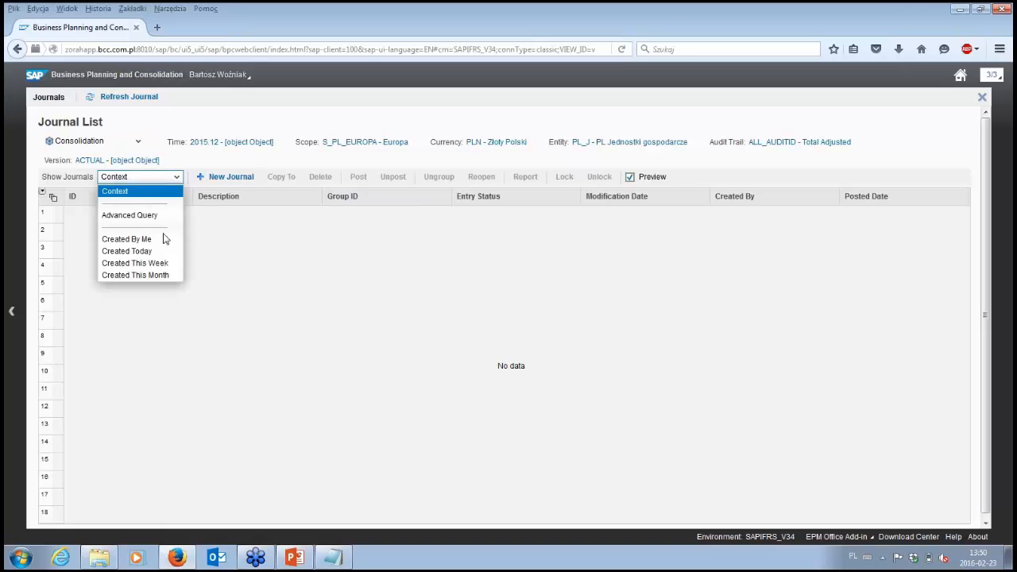
pyautogui.click(151, 240)
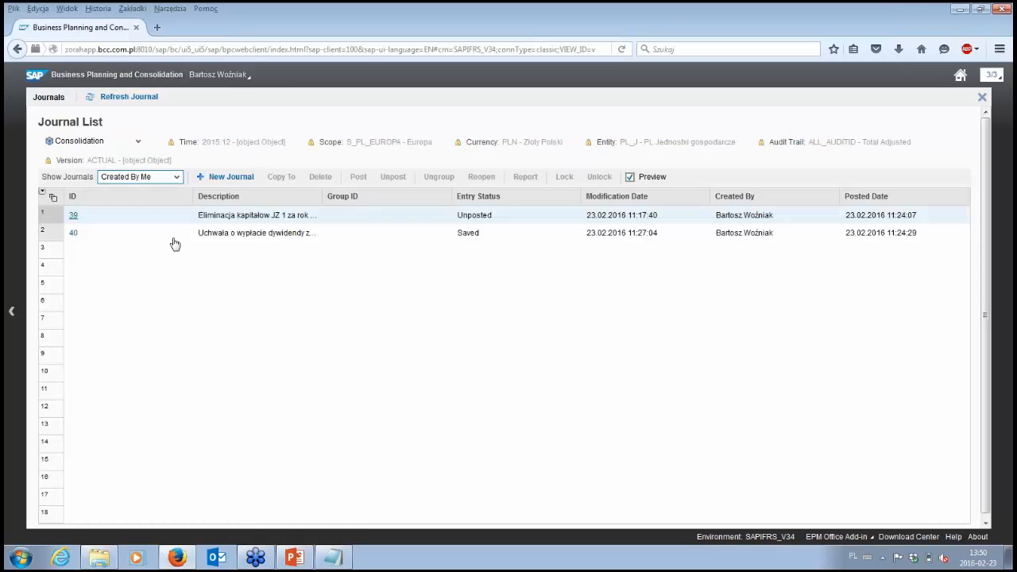
# Step: Post the saved journal "Uchwała o wypłacie dywidendy za 2014 z JZ1" and close it
pyautogui.click(74, 238)
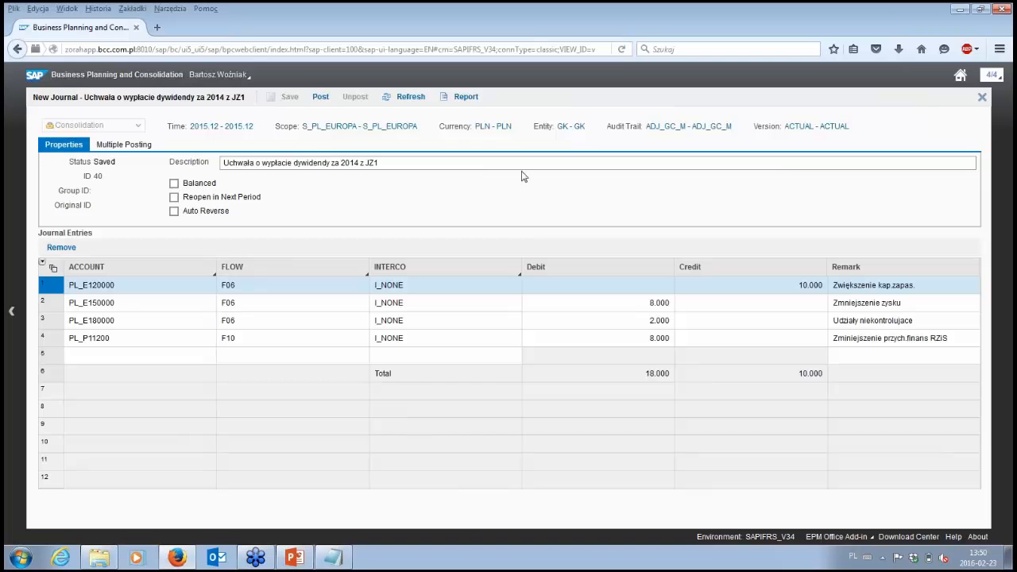
pyautogui.click(321, 98)
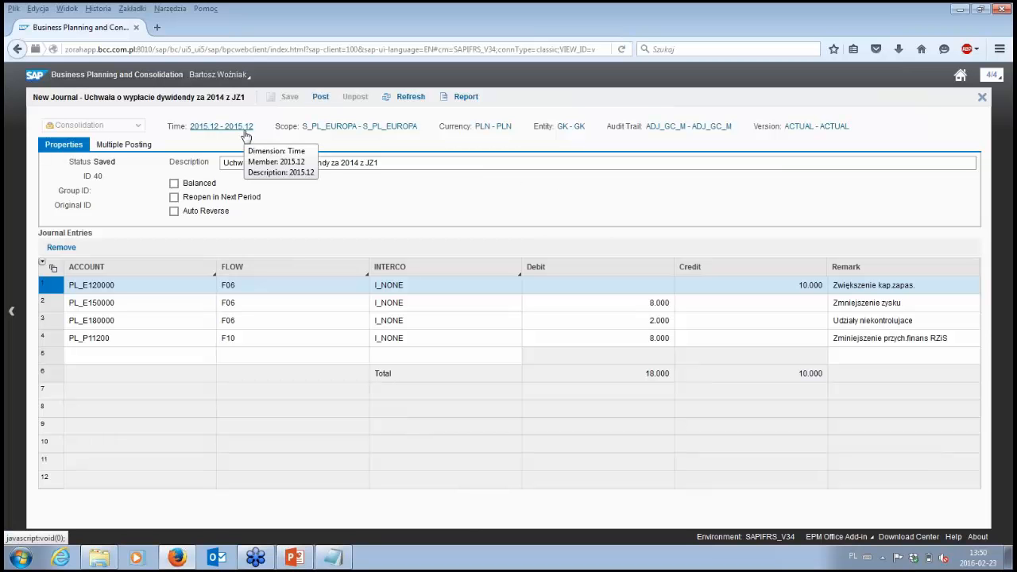
pyautogui.click(318, 97)
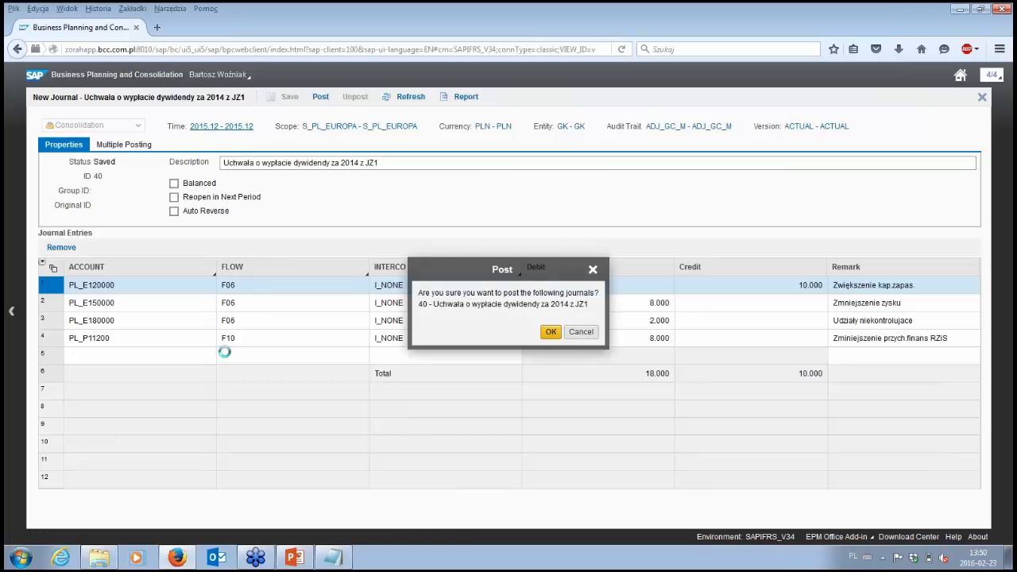
pyautogui.click(550, 333)
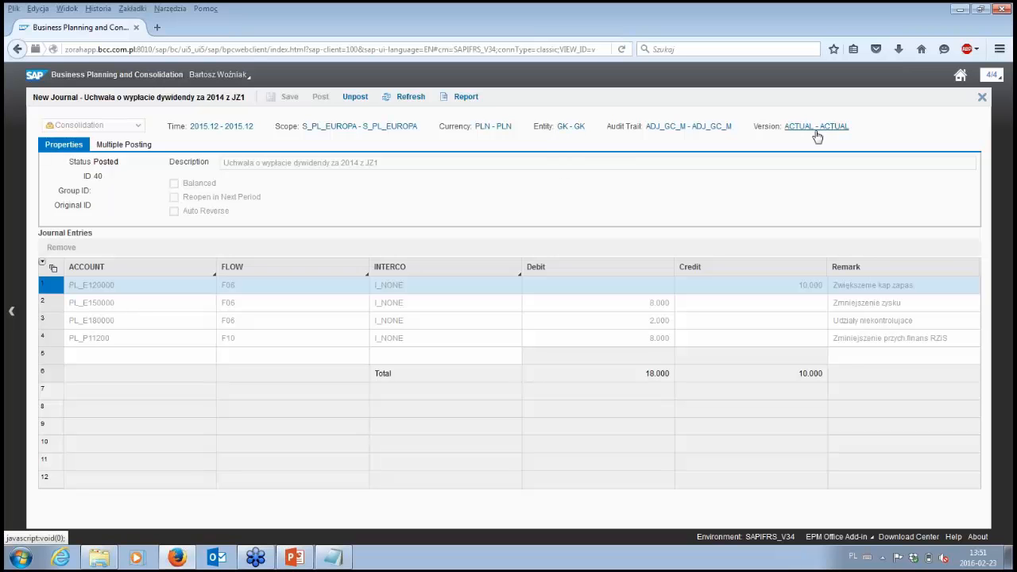
pyautogui.click(982, 98)
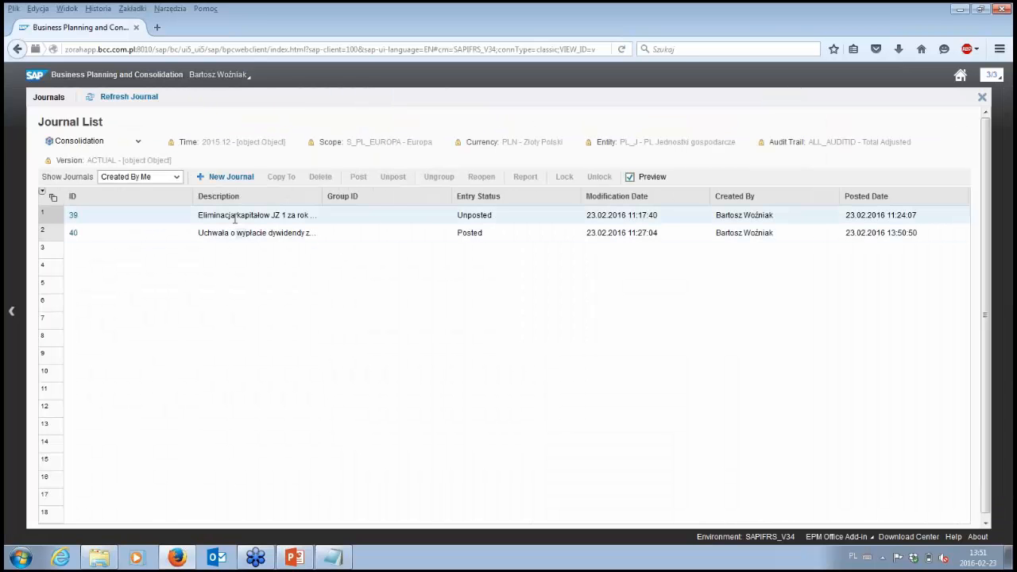
# Step: Post the unposted journal "Eliminacja kapitałow JZ 1 za rok 2014", then close it and the journal list
pyautogui.click(73, 217)
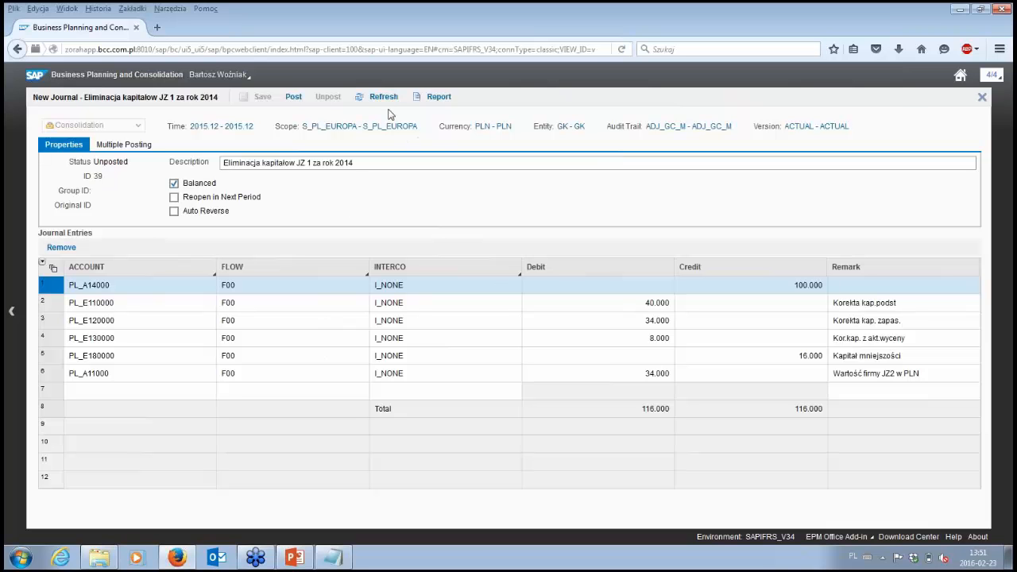
pyautogui.click(292, 100)
pyautogui.click(550, 335)
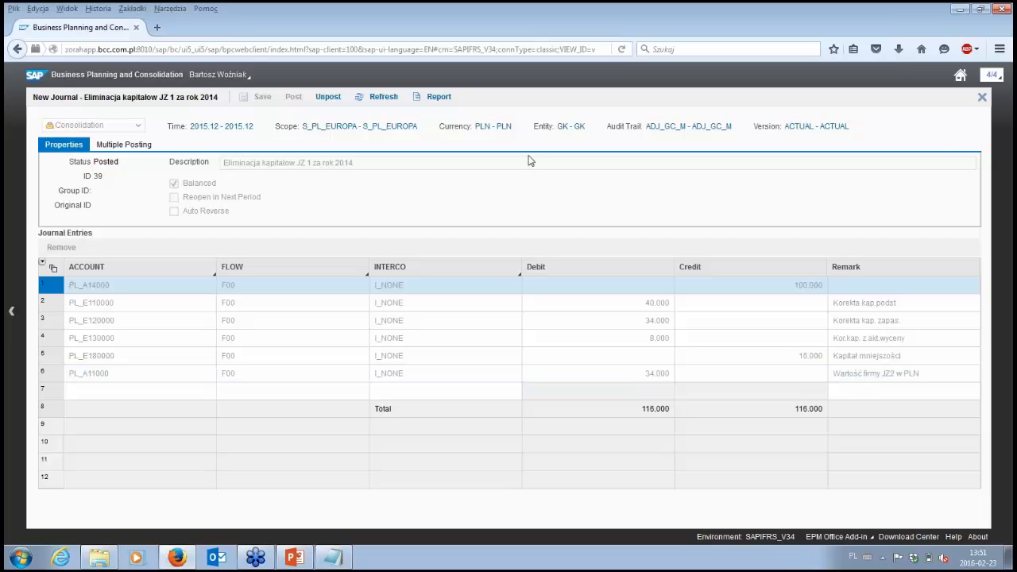
pyautogui.click(981, 99)
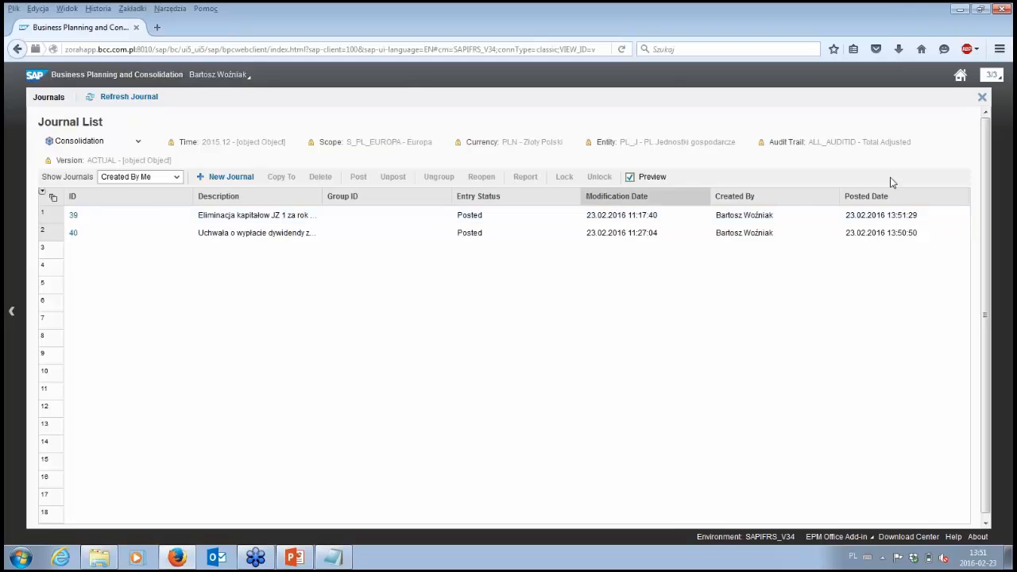
pyautogui.click(983, 96)
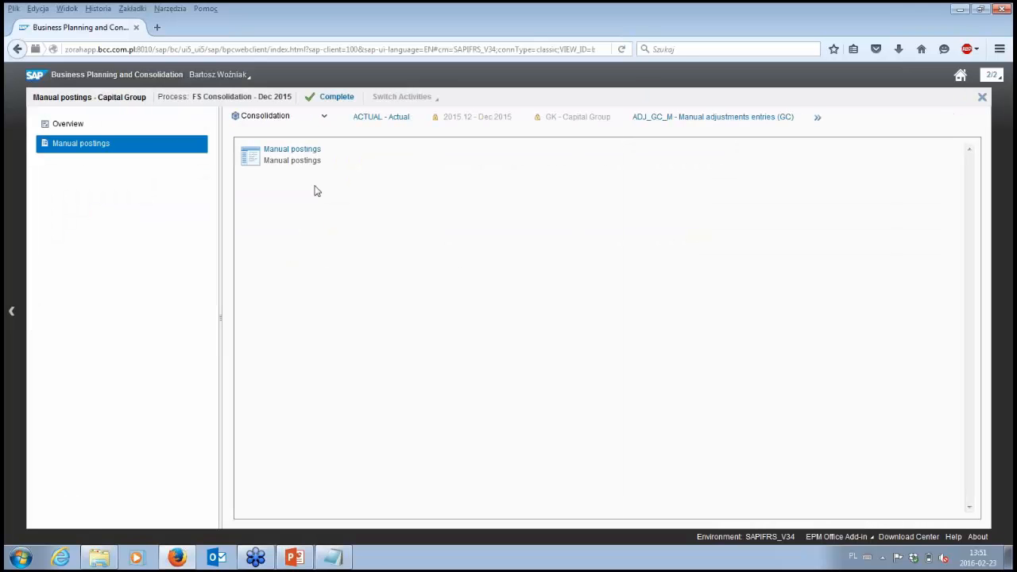
# Step: Complete the Manual postings activity without a comment and close its workspace
pyautogui.click(333, 97)
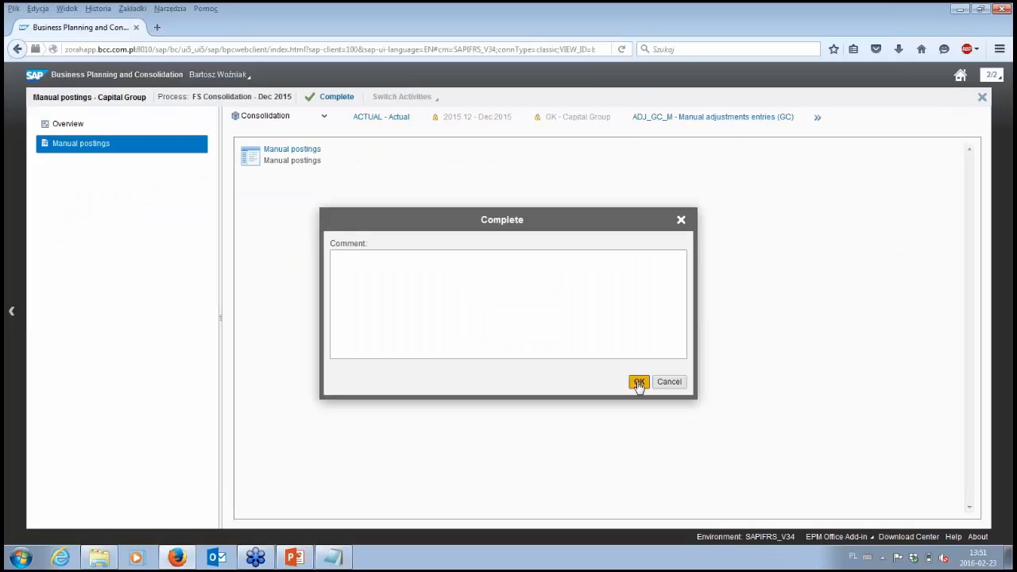
pyautogui.click(639, 382)
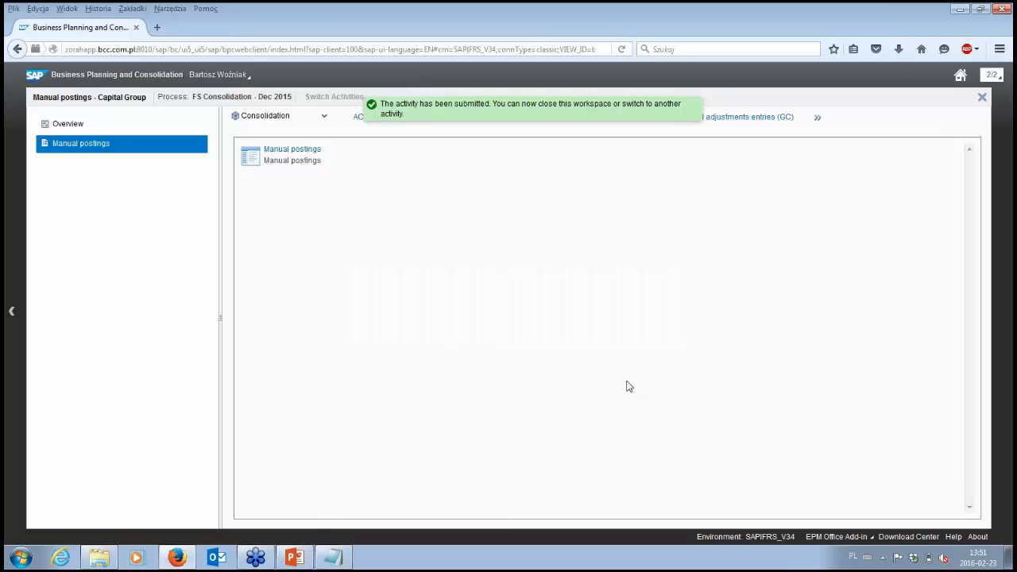
pyautogui.click(982, 97)
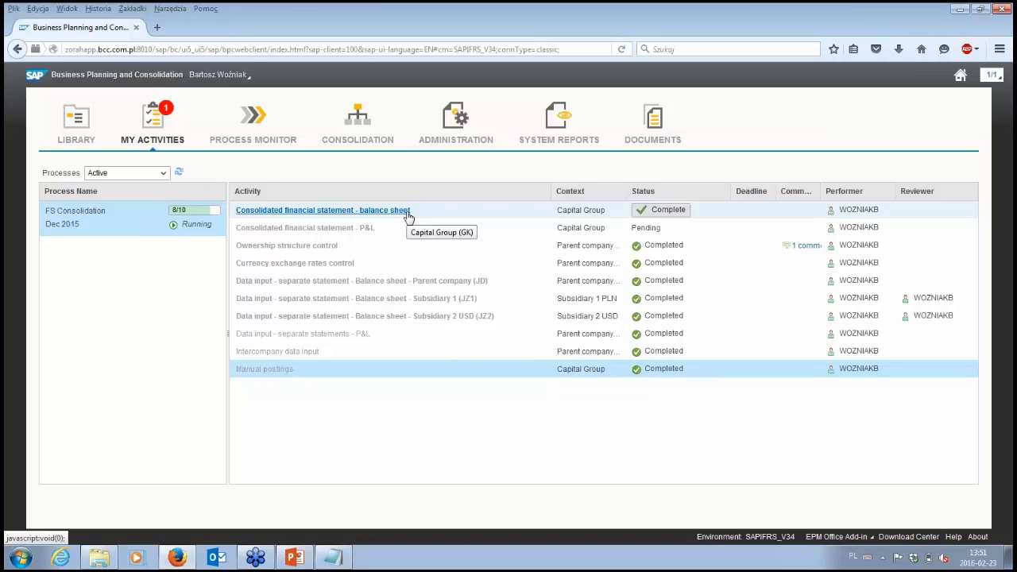
# Step: Open the FS Consolidation process in the Process Monitor, show only Not Completed activities and widen the Activity column to read their names
pyautogui.click(262, 129)
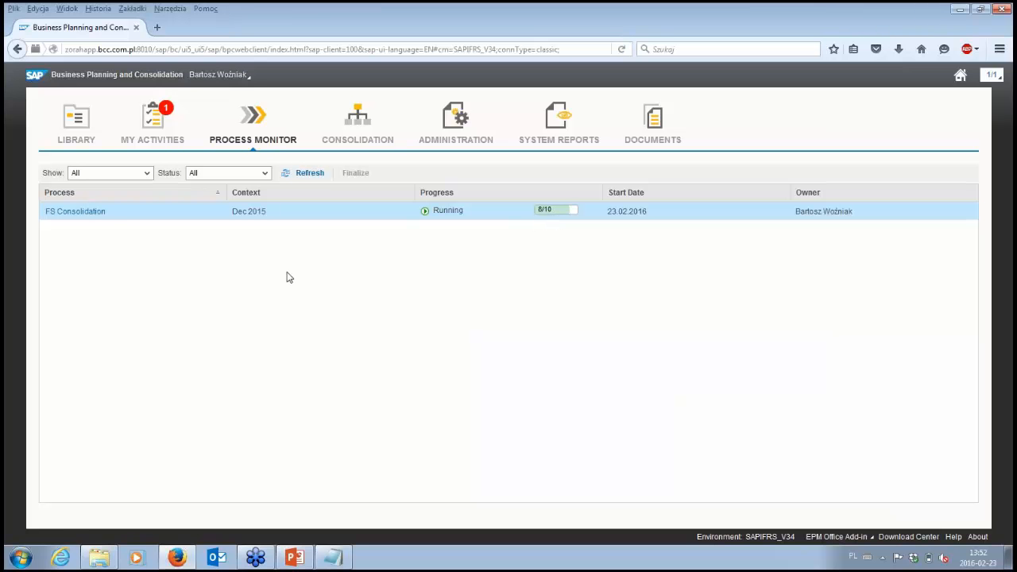
pyautogui.click(100, 215)
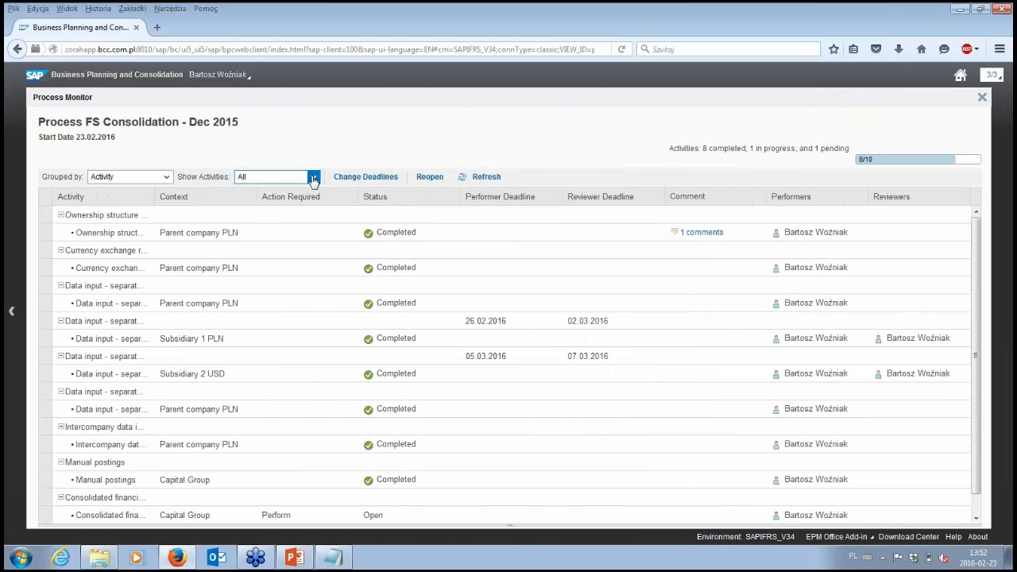
pyautogui.click(313, 178)
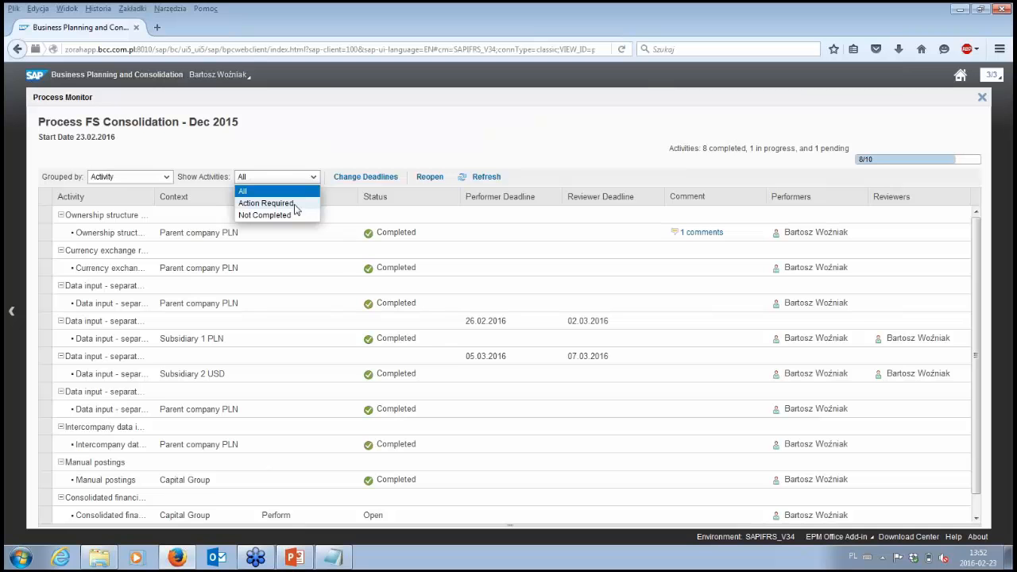
pyautogui.click(296, 216)
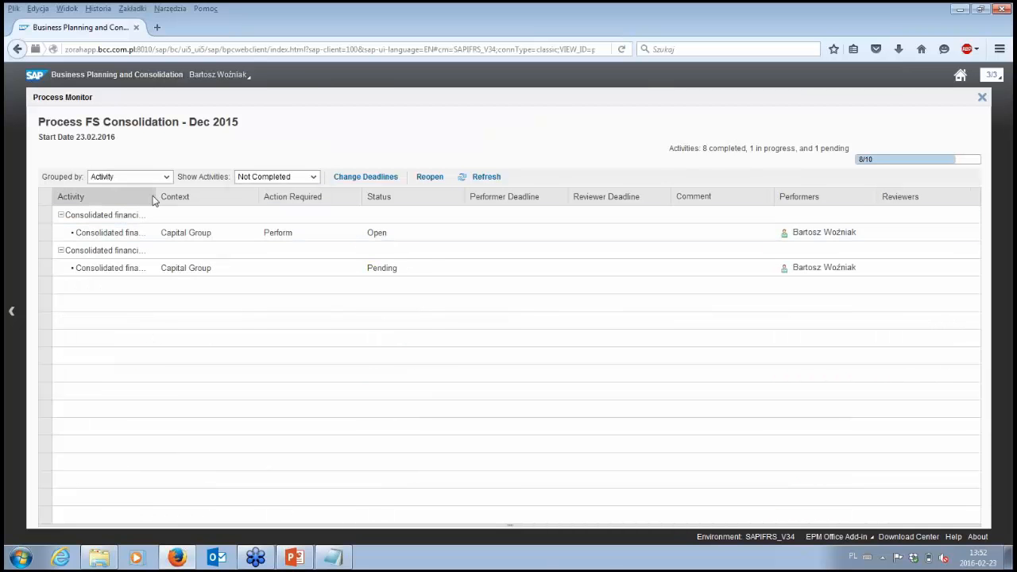
pyautogui.moveTo(153, 197); pyautogui.dragTo(244, 199)
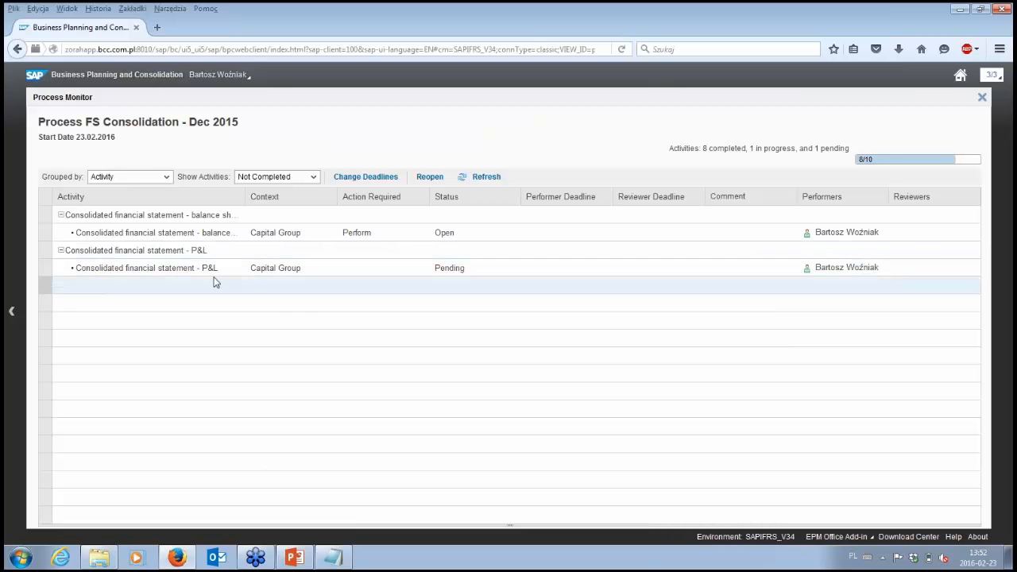
# Step: Filter the process activities to Action Required, review them, and close the open Process Monitor workspaces
pyautogui.click(314, 177)
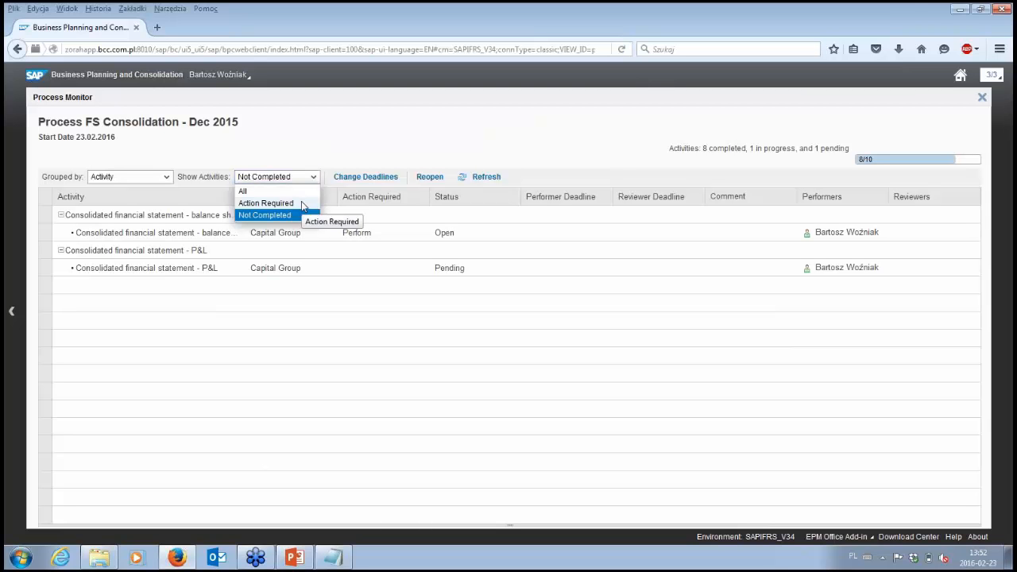
pyautogui.click(302, 203)
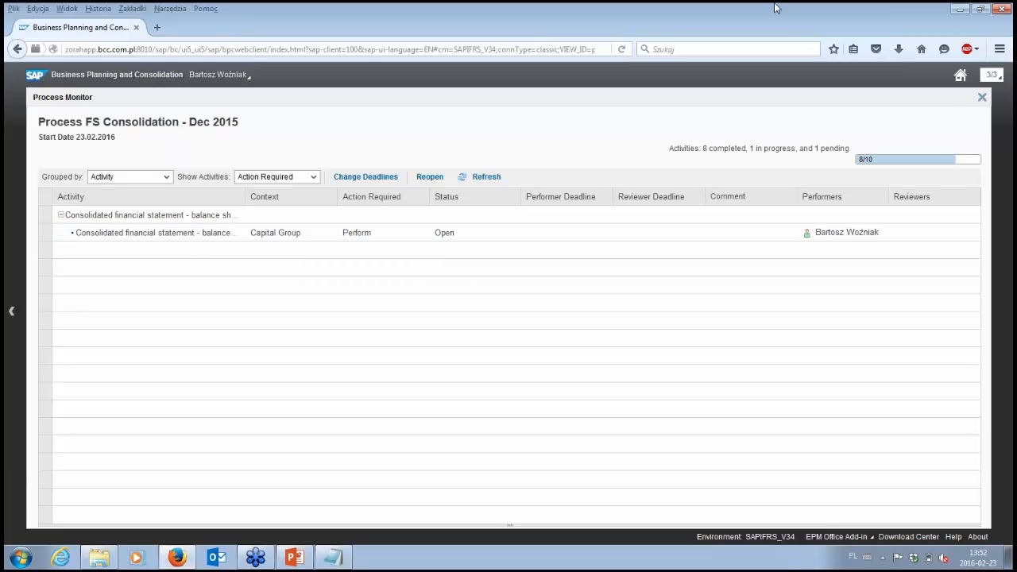
pyautogui.click(982, 98)
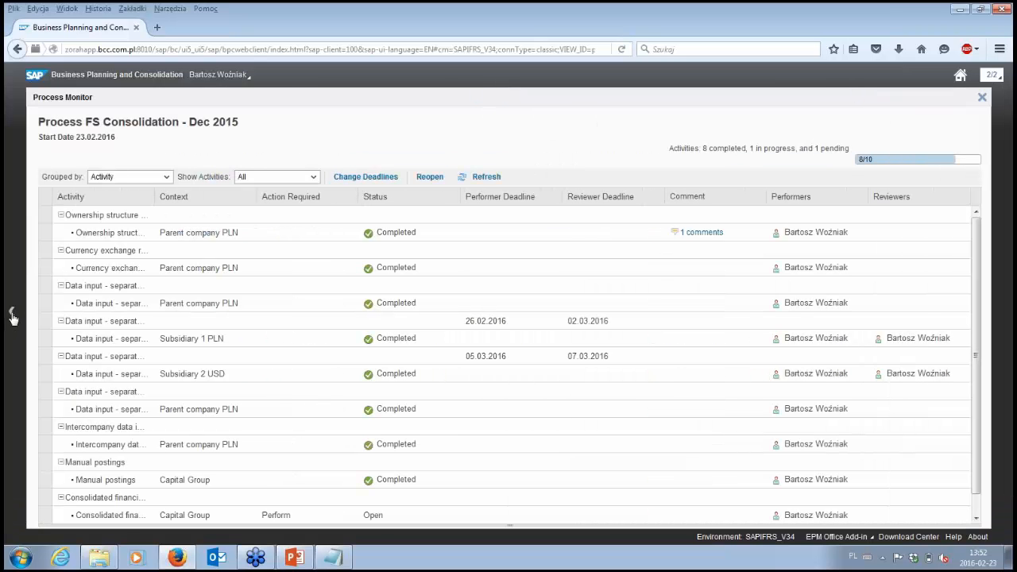
pyautogui.click(982, 98)
# Step: Open the Consolidation Monitor and review the control, work status, currency translation and consolidation statuses of S_PL_EUROPA
pyautogui.click(353, 119)
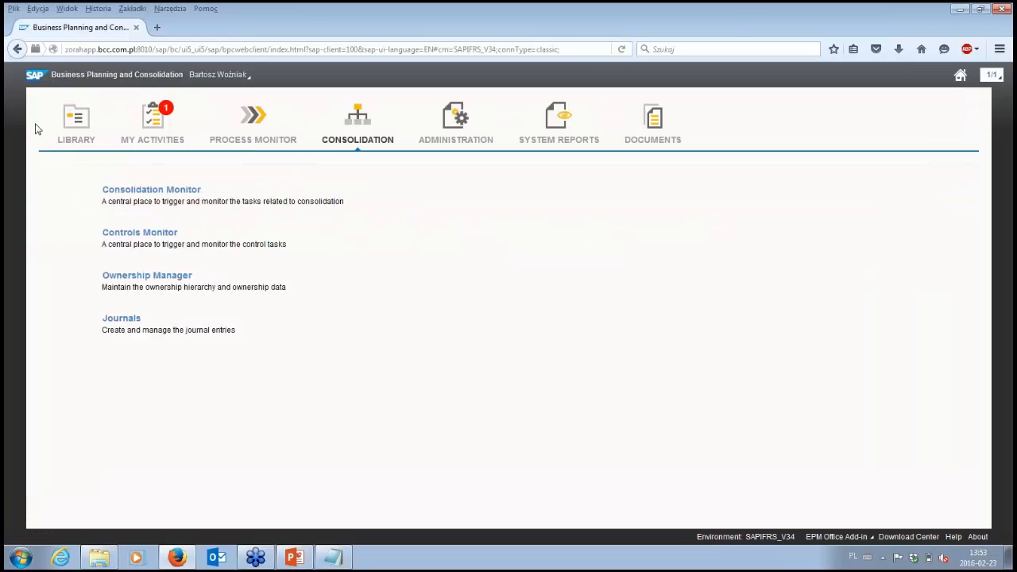
pyautogui.click(169, 194)
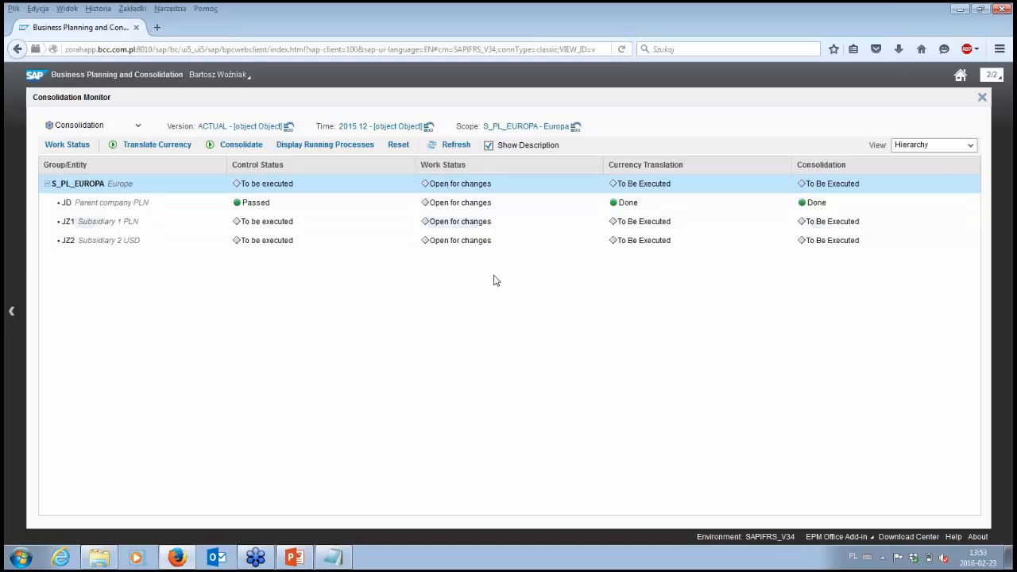
pyautogui.click(429, 151)
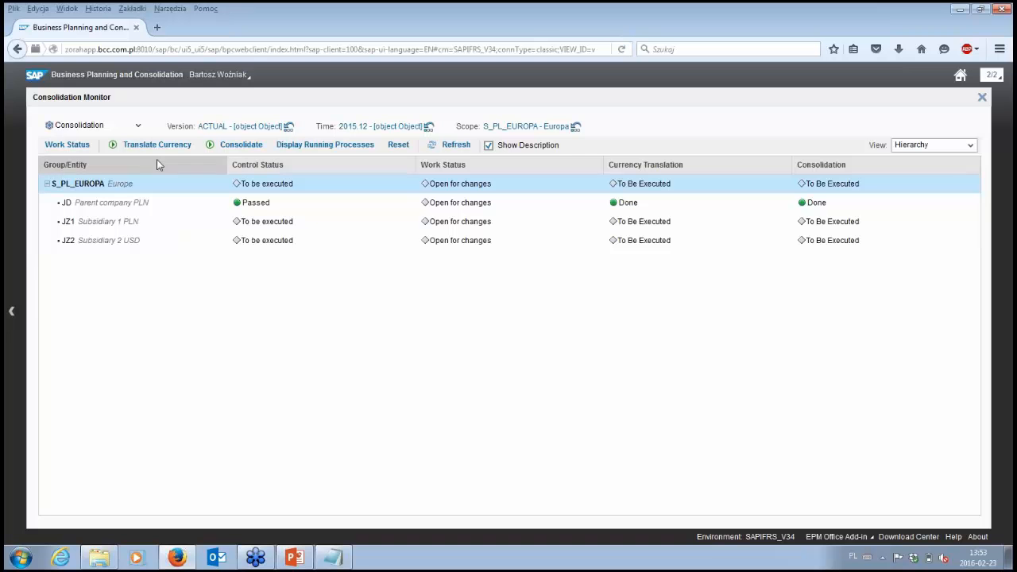
# Step: Run the controls for the whole S_PL_EUROPA group for period 2015.12 from the Controls Monitor
pyautogui.click(10, 313)
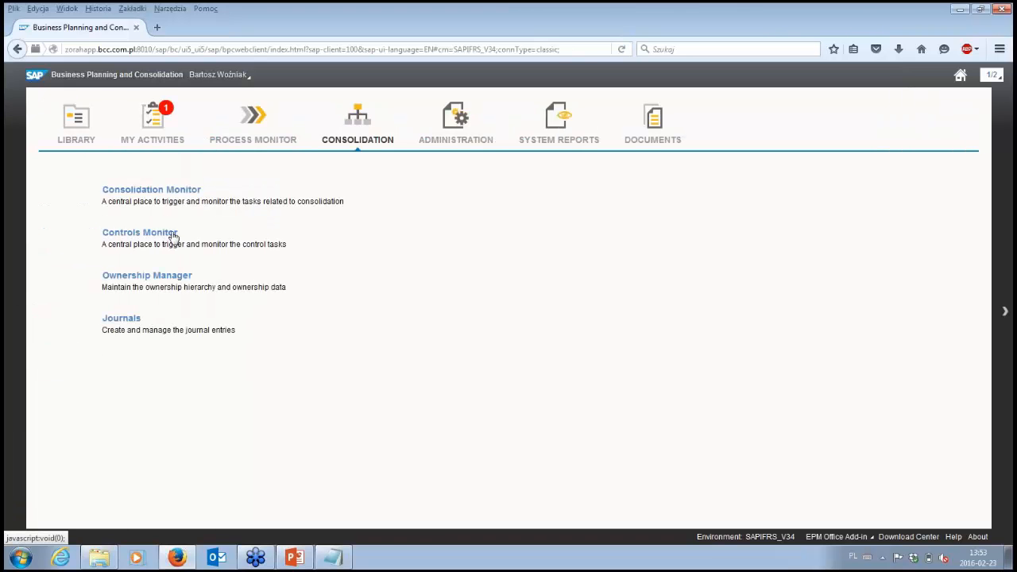
pyautogui.click(173, 235)
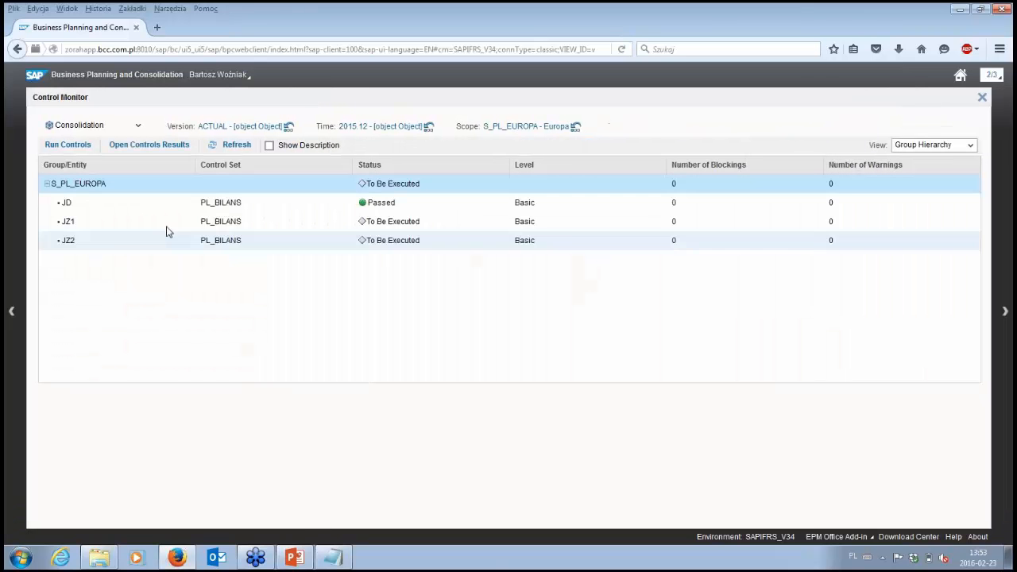
pyautogui.click(124, 186)
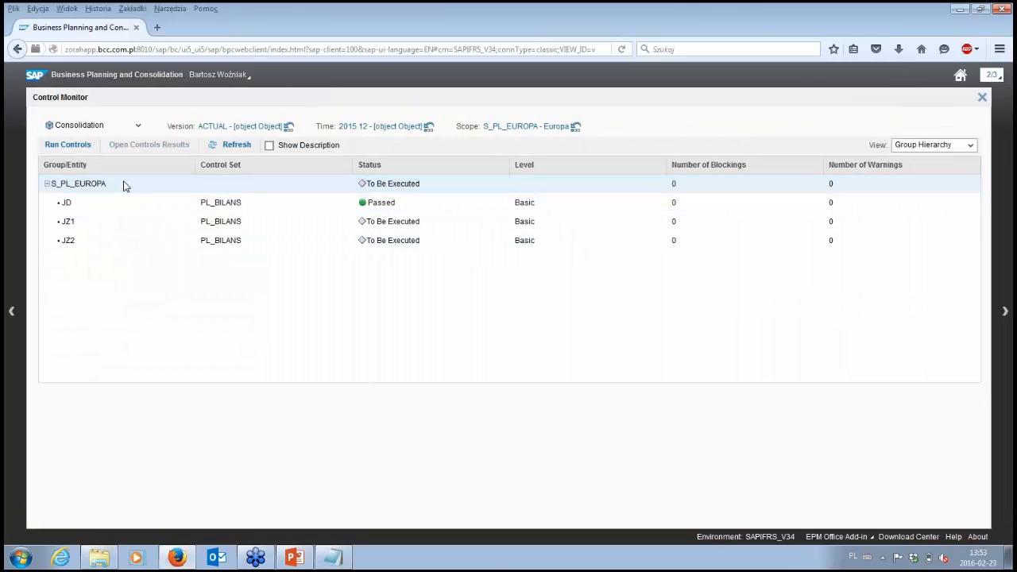
pyautogui.click(76, 148)
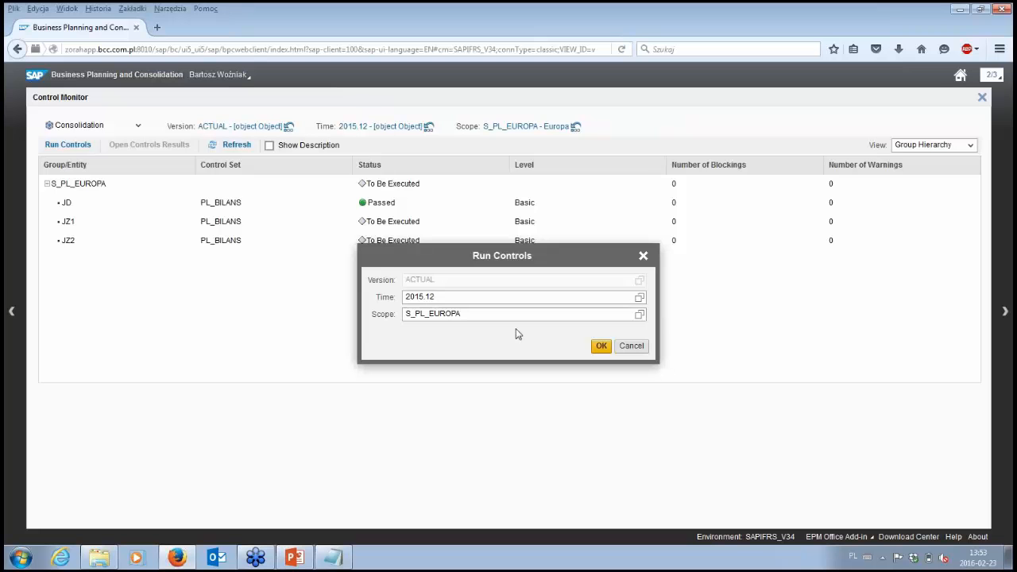
pyautogui.click(602, 346)
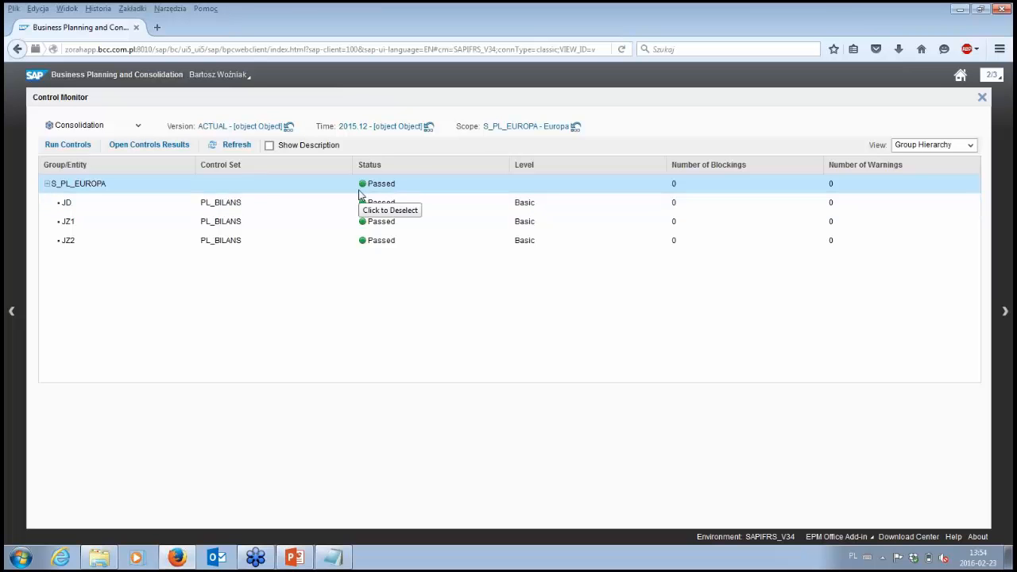
# Step: Open the controls results for S_PL_EUROPA, show All results, and widen the Description and Equation columns to examine each entity's check
pyautogui.click(163, 152)
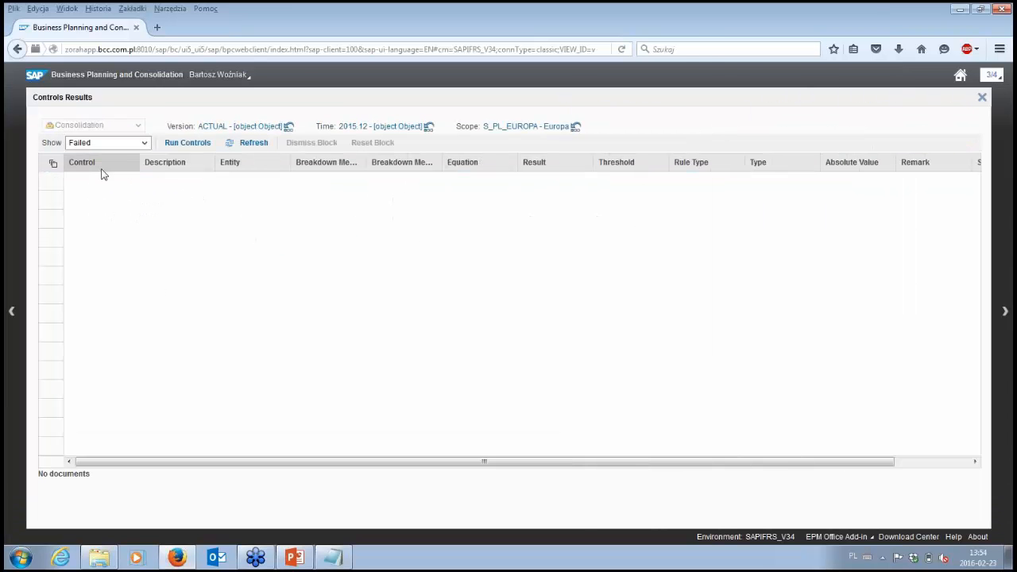
pyautogui.click(131, 142)
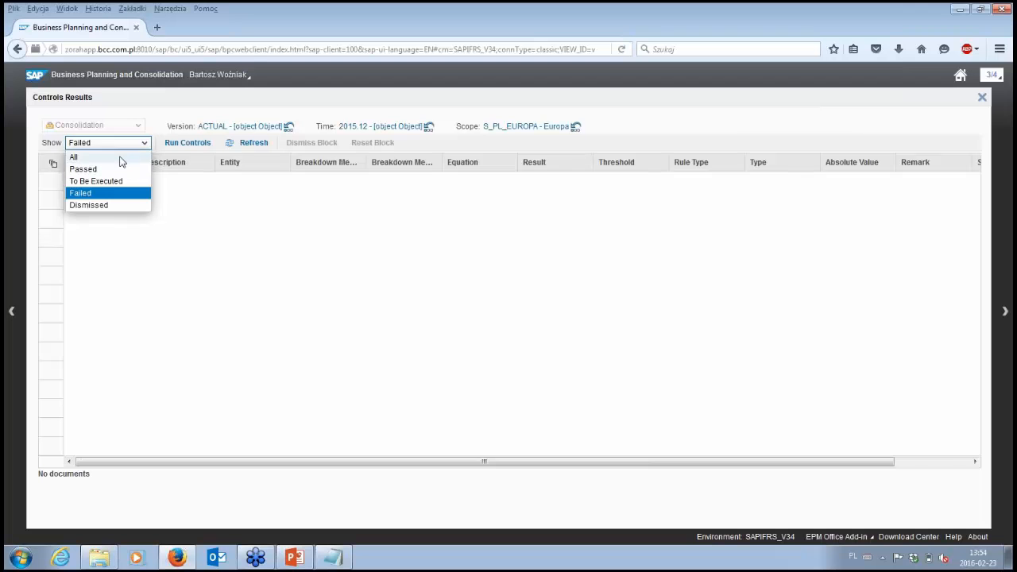
pyautogui.click(120, 157)
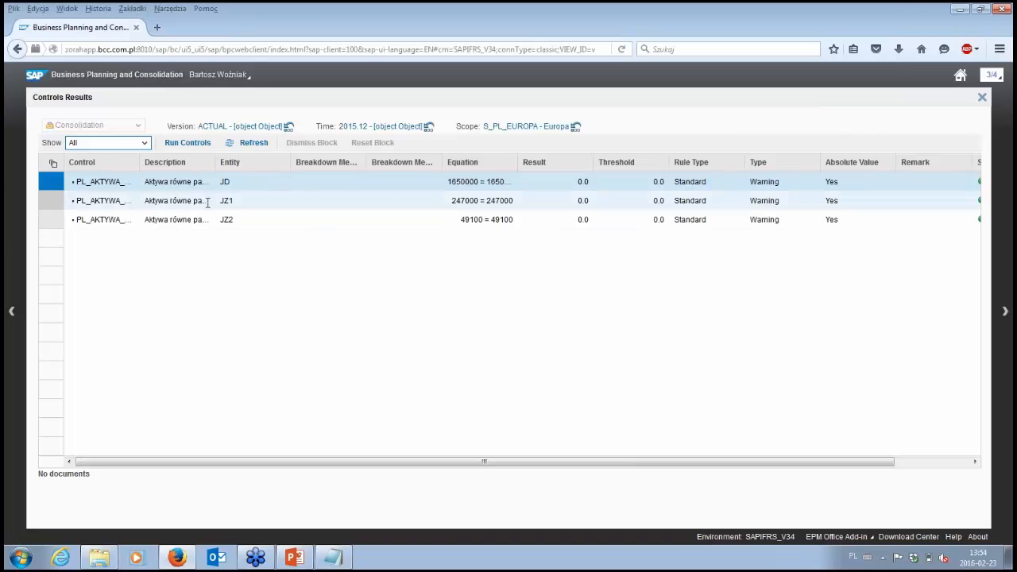
pyautogui.moveTo(215, 164); pyautogui.dragTo(291, 163)
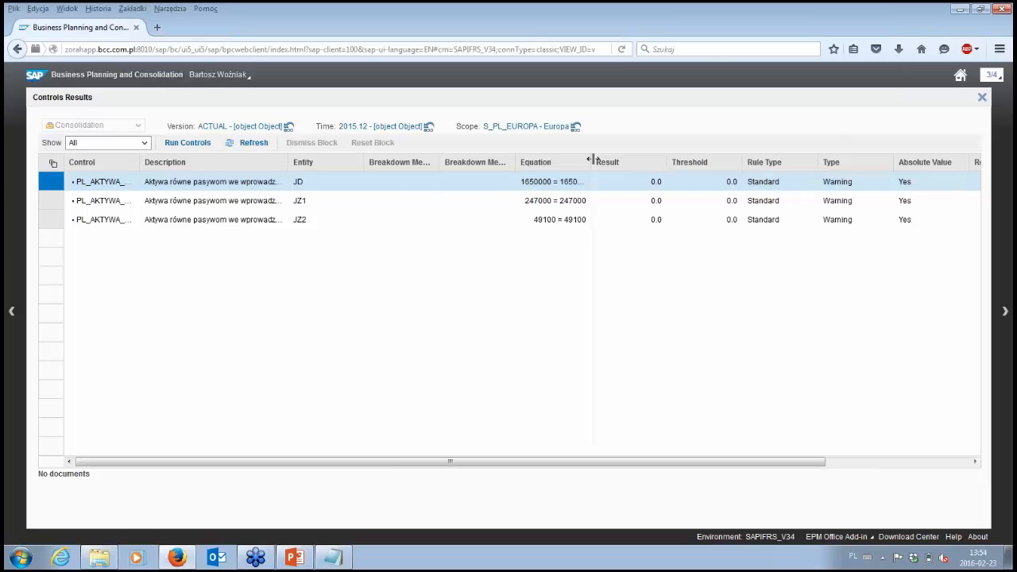
pyautogui.moveTo(592, 162); pyautogui.dragTo(642, 162)
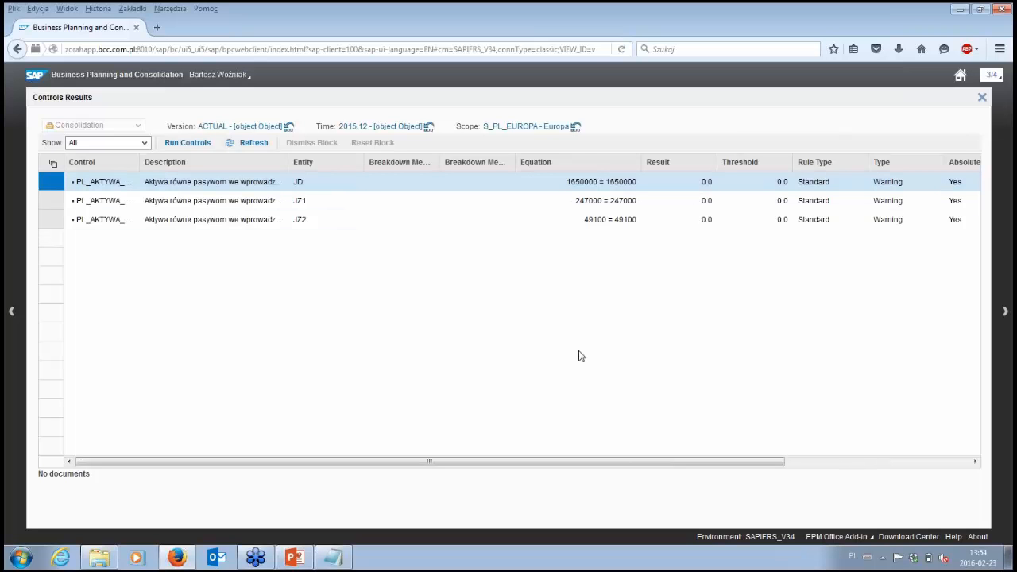
pyautogui.moveTo(657, 465); pyautogui.dragTo(747, 427)
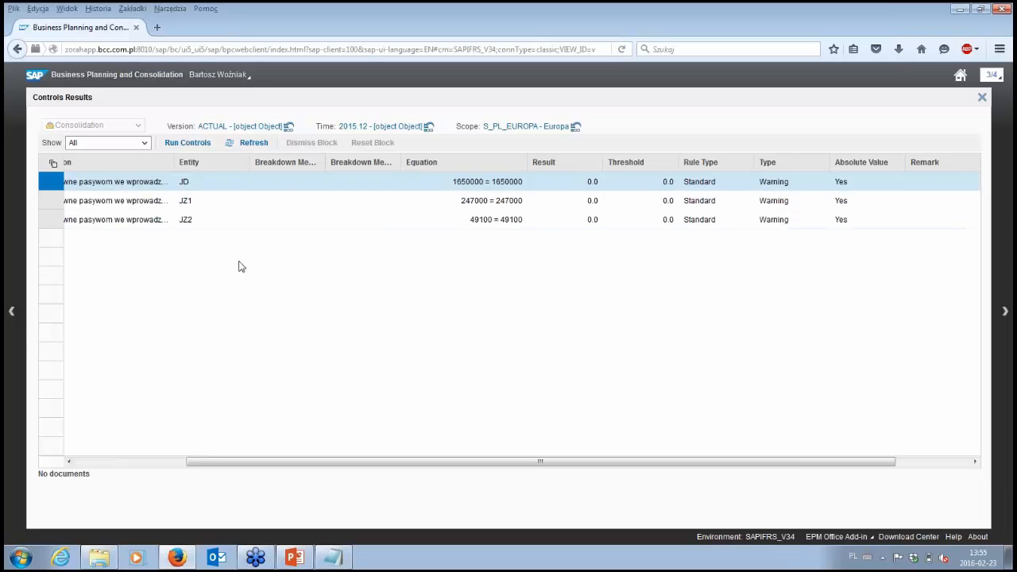
# Step: Go back to the Consolidation Monitor and refresh the statuses for S_PL_EUROPA
pyautogui.click(11, 311)
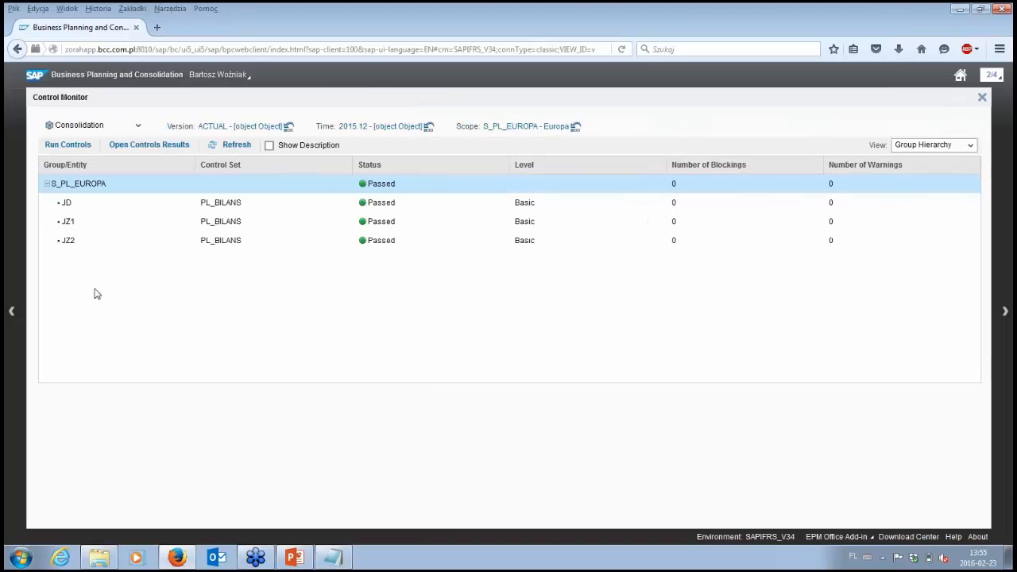
pyautogui.click(11, 313)
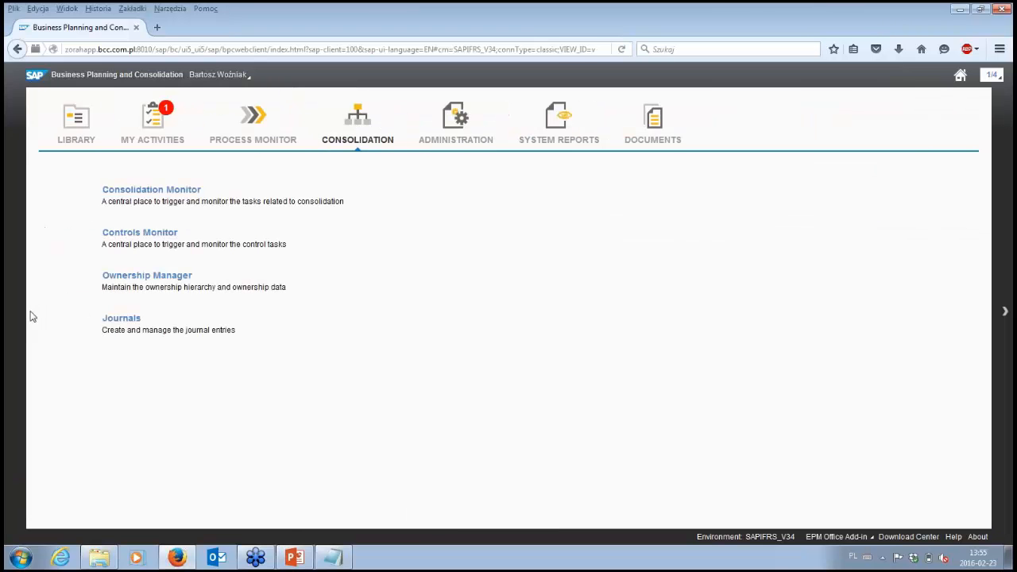
pyautogui.click(159, 192)
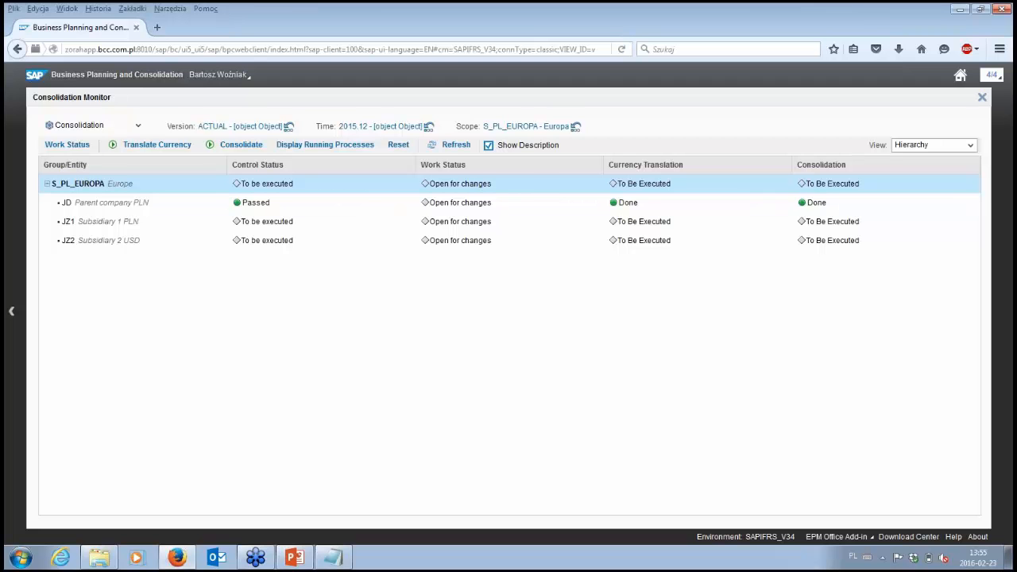
pyautogui.click(446, 150)
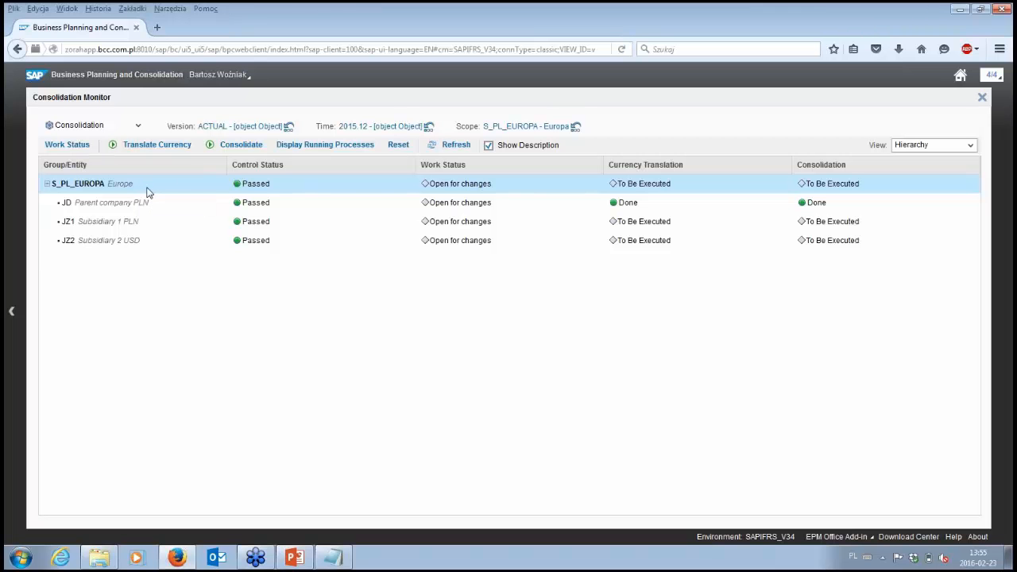
# Step: Change the work status of S_PL_EUROPA for 2015.12, version ACTUAL, to Approved
pyautogui.click(67, 145)
pyautogui.click(611, 352)
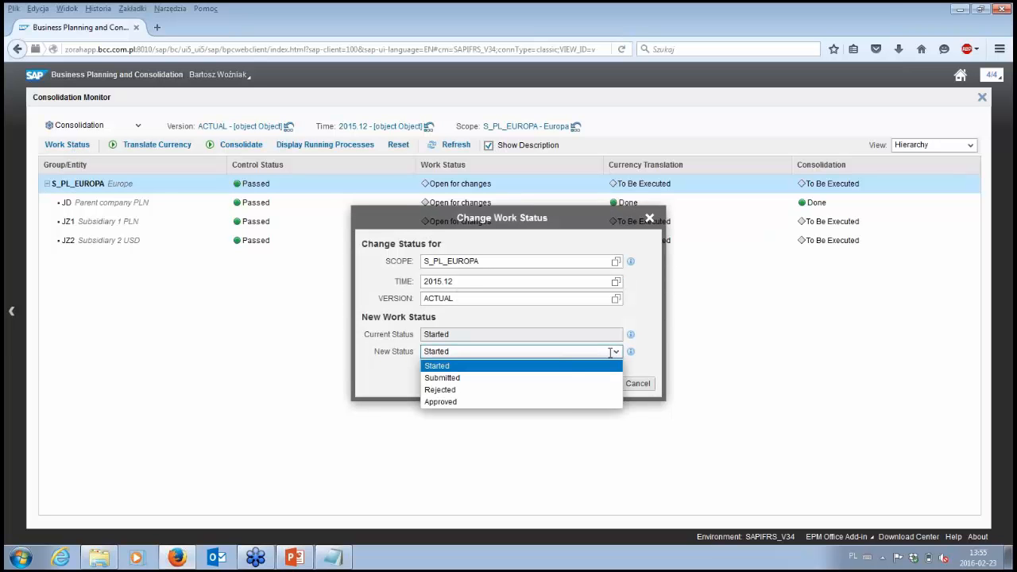
pyautogui.click(568, 402)
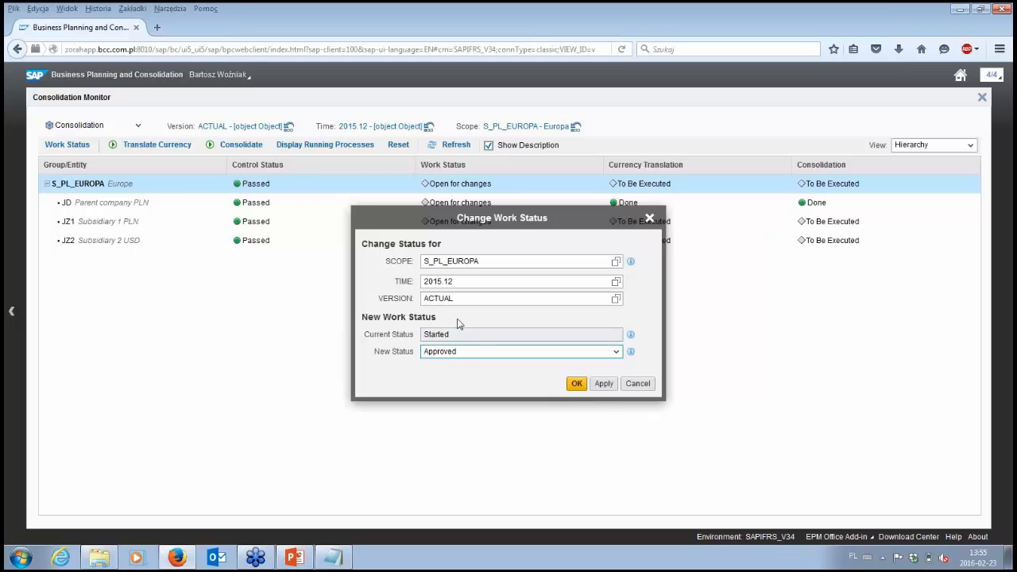
pyautogui.click(575, 383)
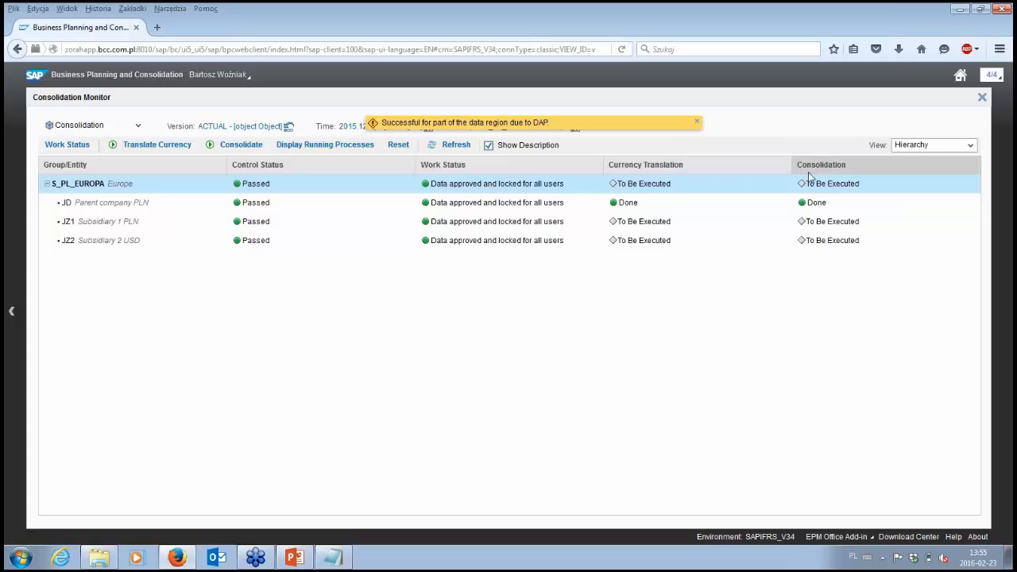
# Step: Run a full consolidation of scope S_PL_EUROPA for version ACTUAL, time 2015.12, without post logic scripts, and check the updated statuses
pyautogui.click(180, 146)
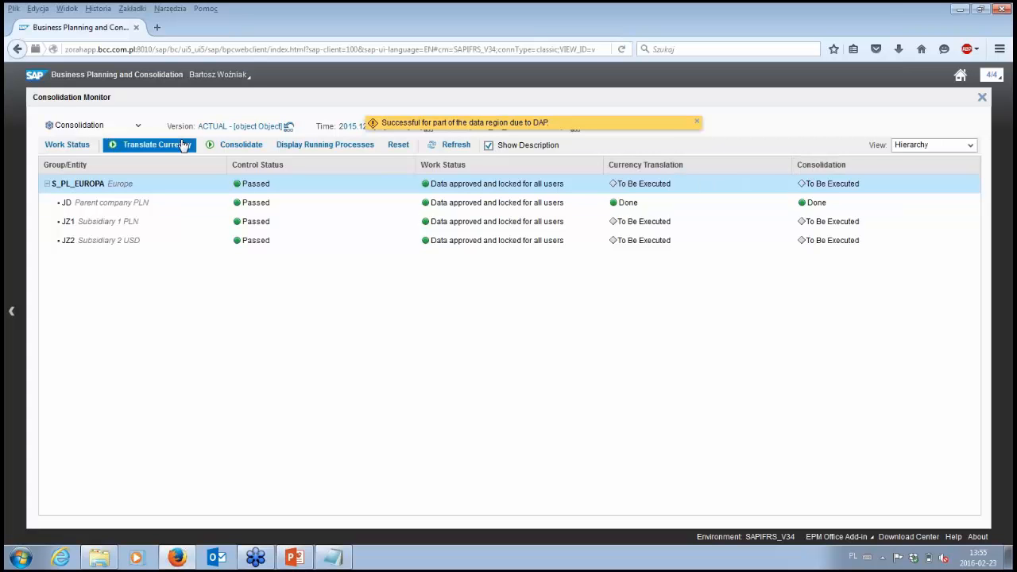
pyautogui.click(254, 151)
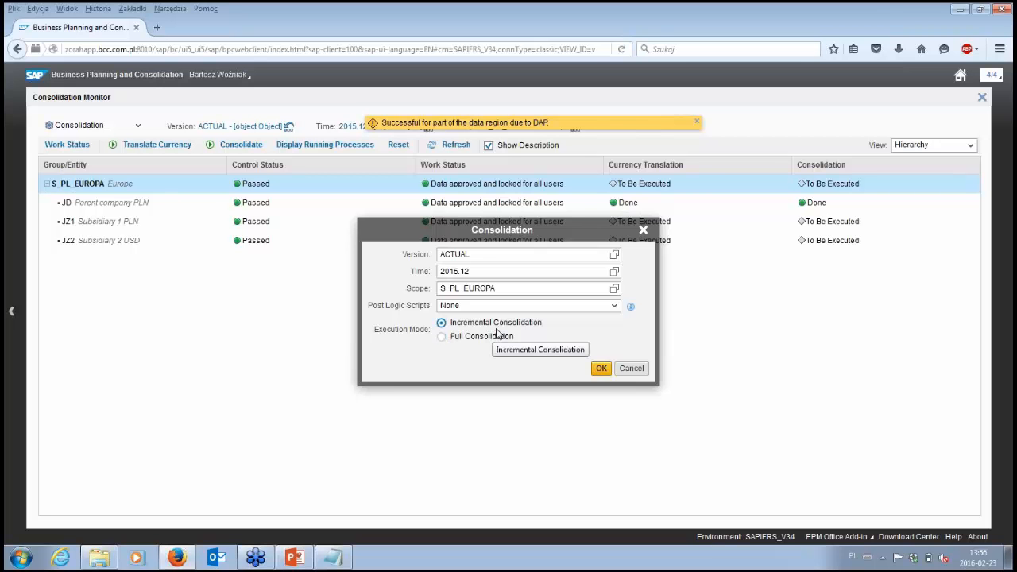
pyautogui.click(494, 336)
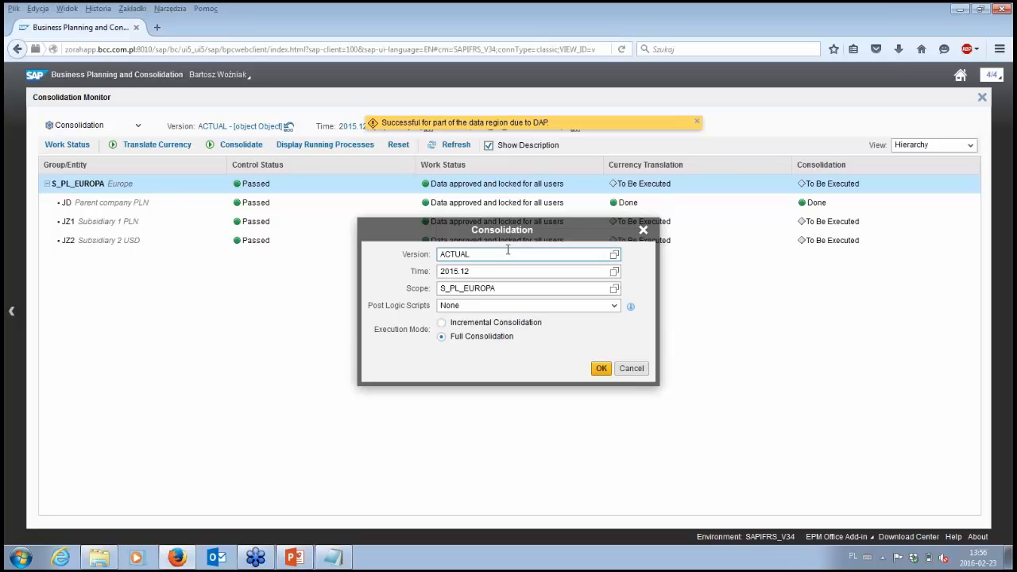
pyautogui.moveTo(507, 230); pyautogui.dragTo(535, 292)
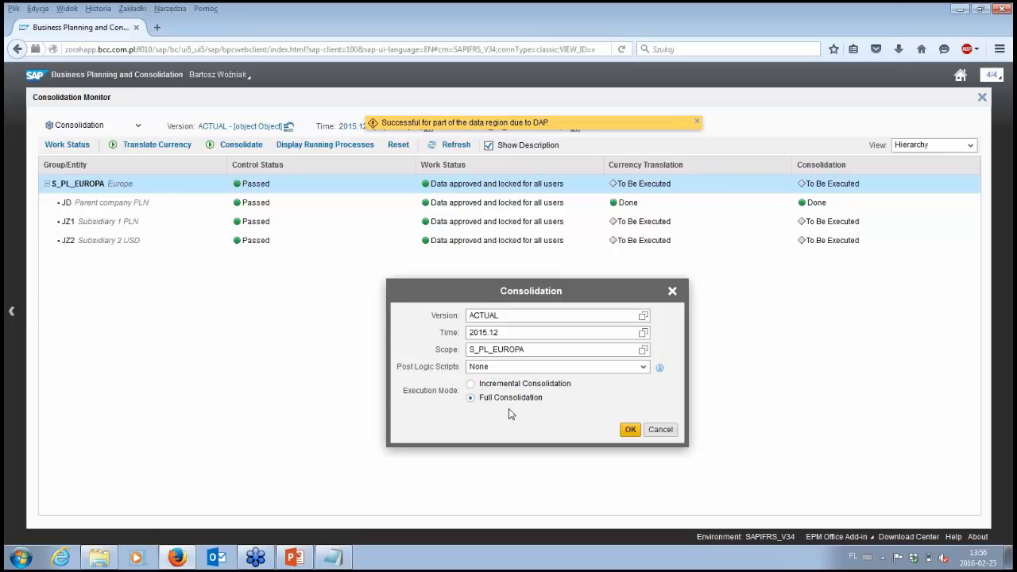
pyautogui.click(630, 431)
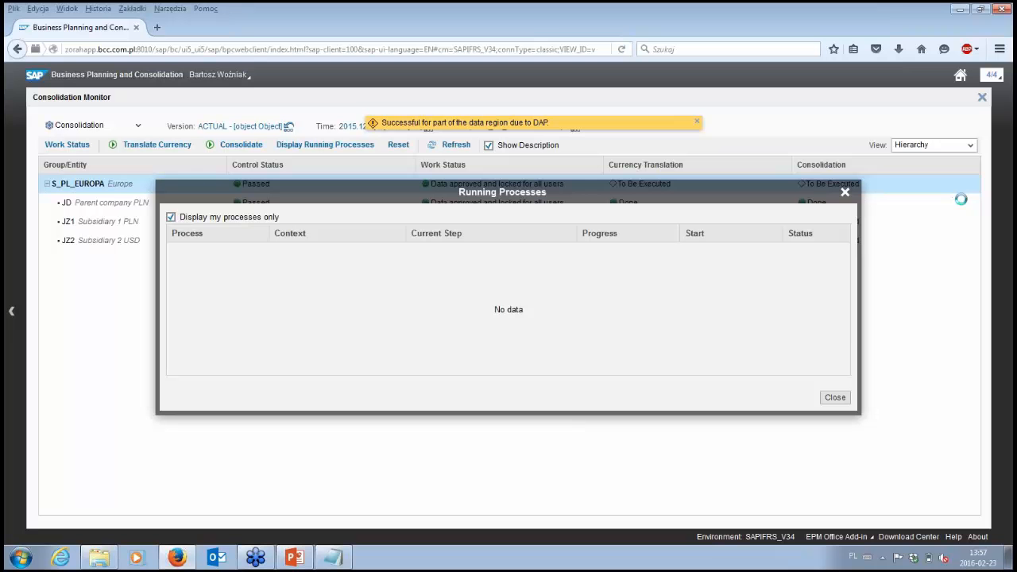
pyautogui.click(837, 399)
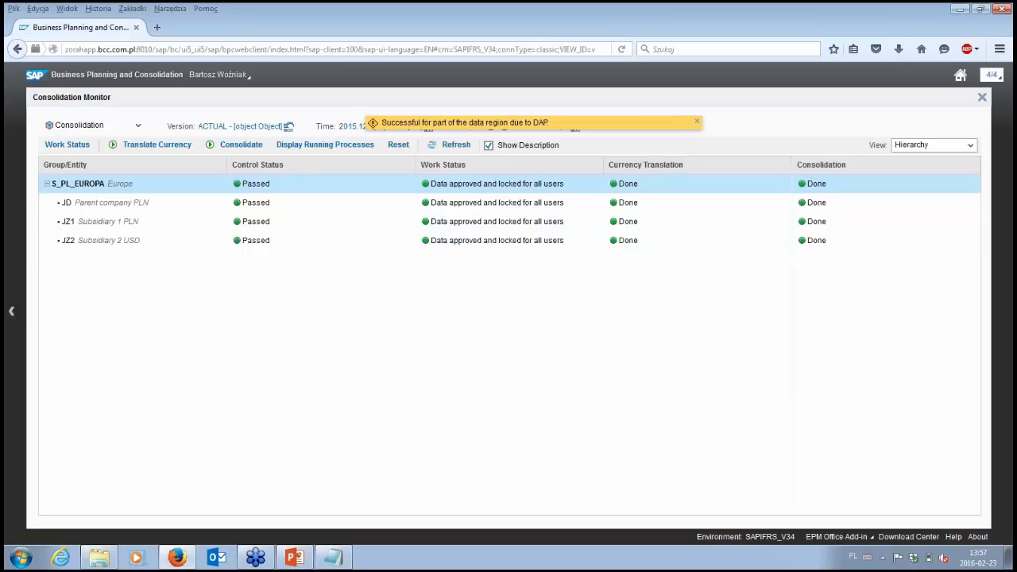
pyautogui.moveTo(793, 165); pyautogui.dragTo(708, 164)
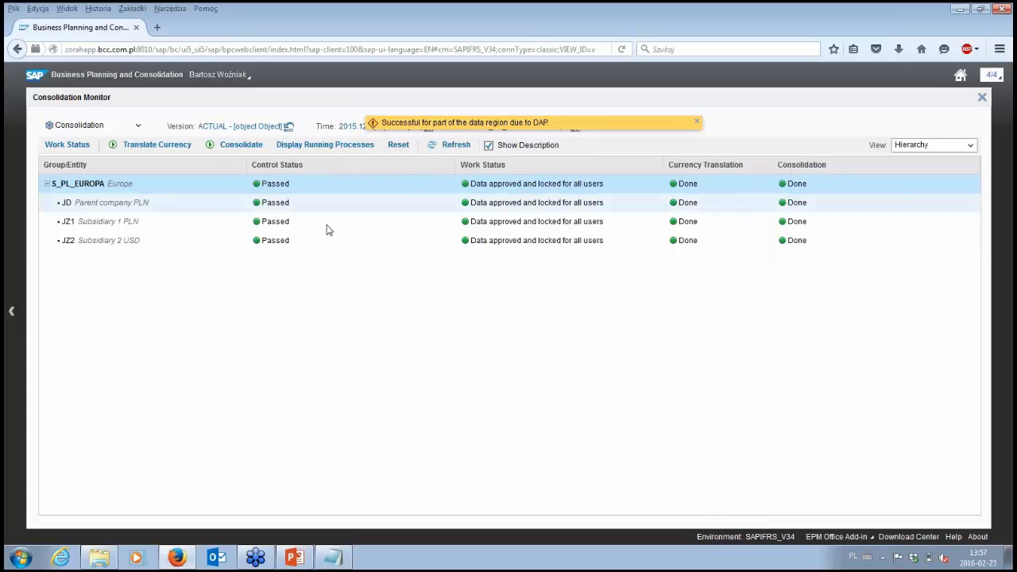
# Step: Return to My Activities and open the Consolidated balance sheet (simple) report from the Consolidated financial statement - balance sheet activity
pyautogui.click(983, 98)
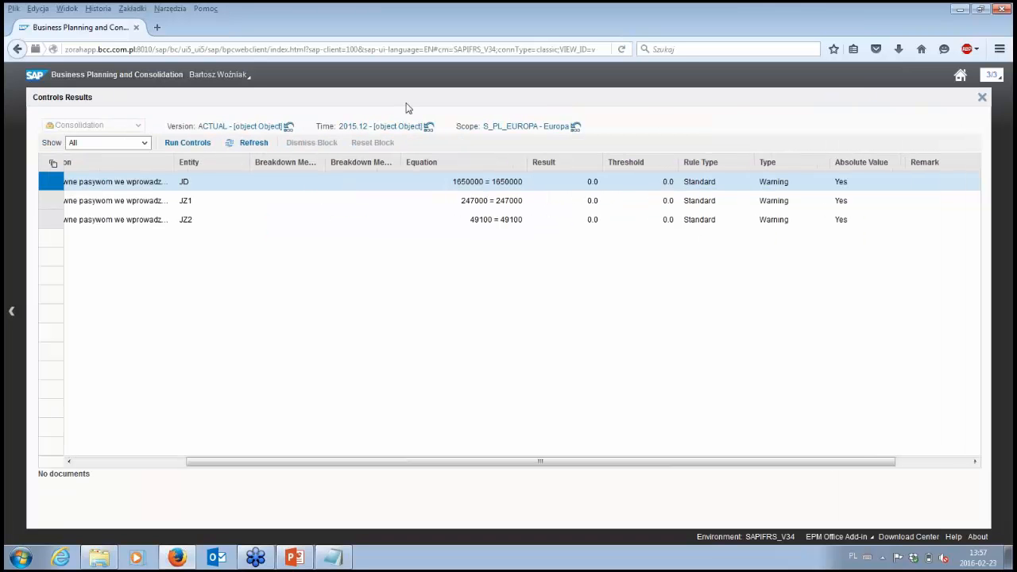
pyautogui.click(954, 79)
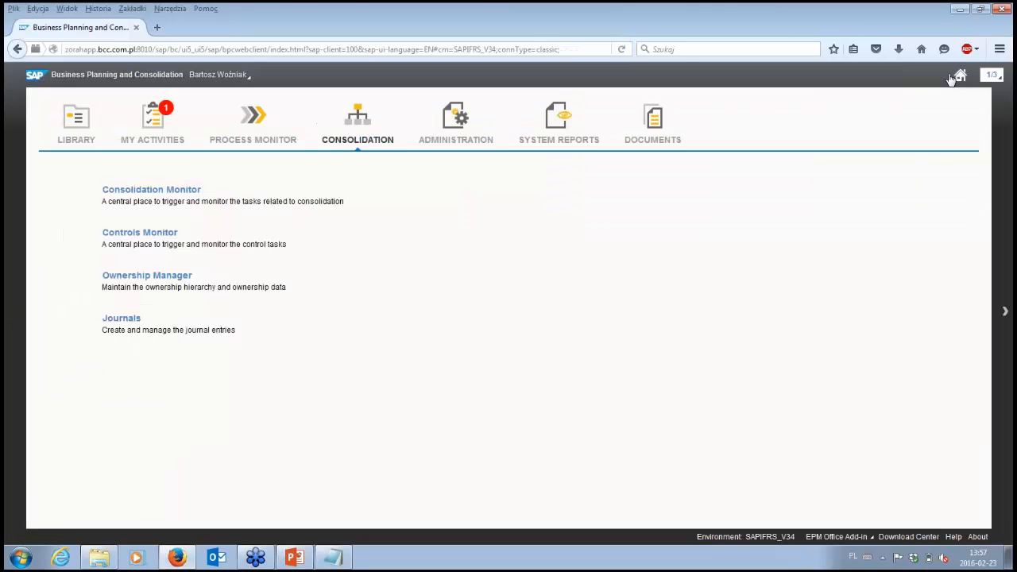
pyautogui.click(148, 123)
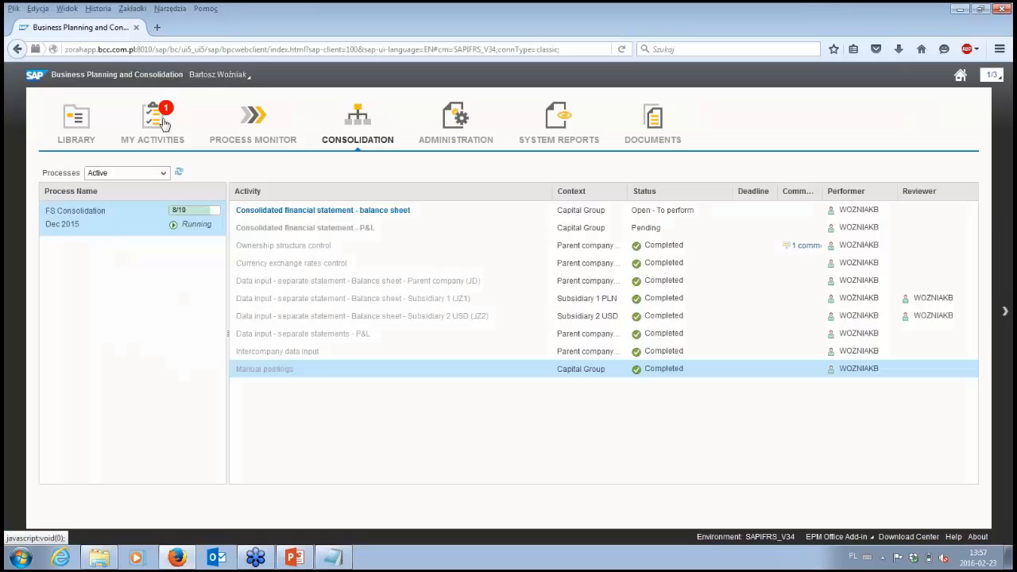
pyautogui.click(302, 211)
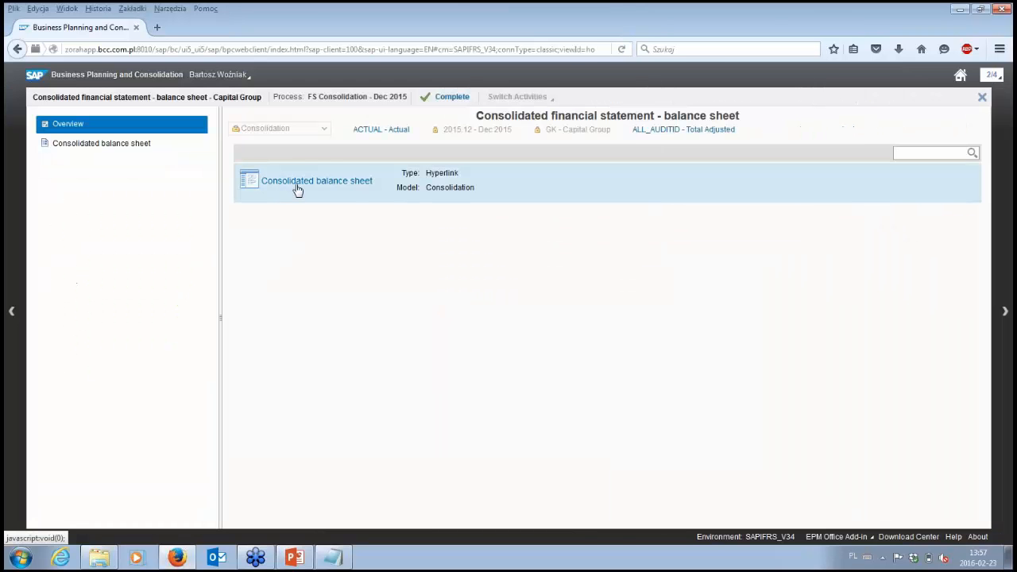
pyautogui.click(302, 185)
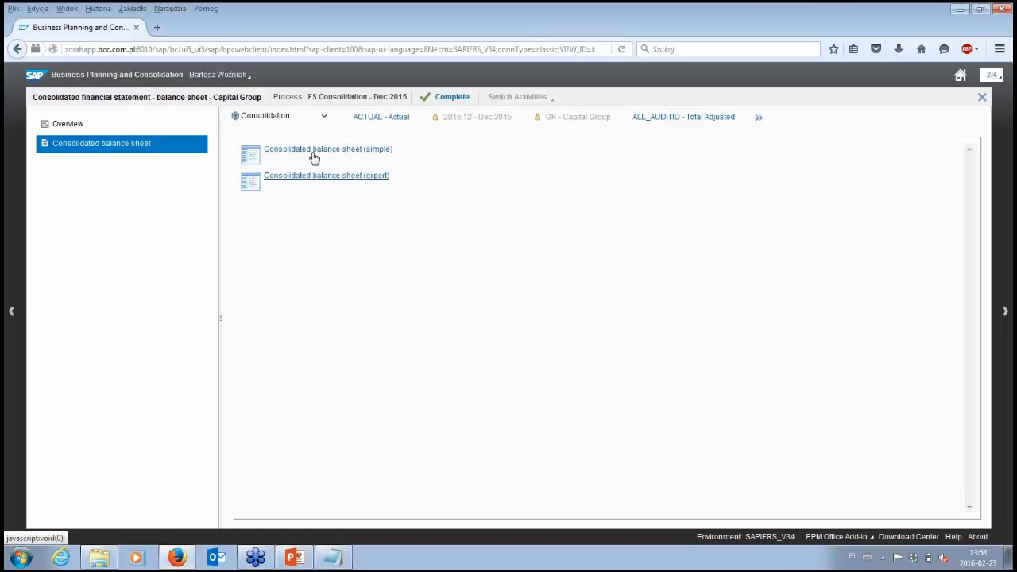
pyautogui.click(314, 157)
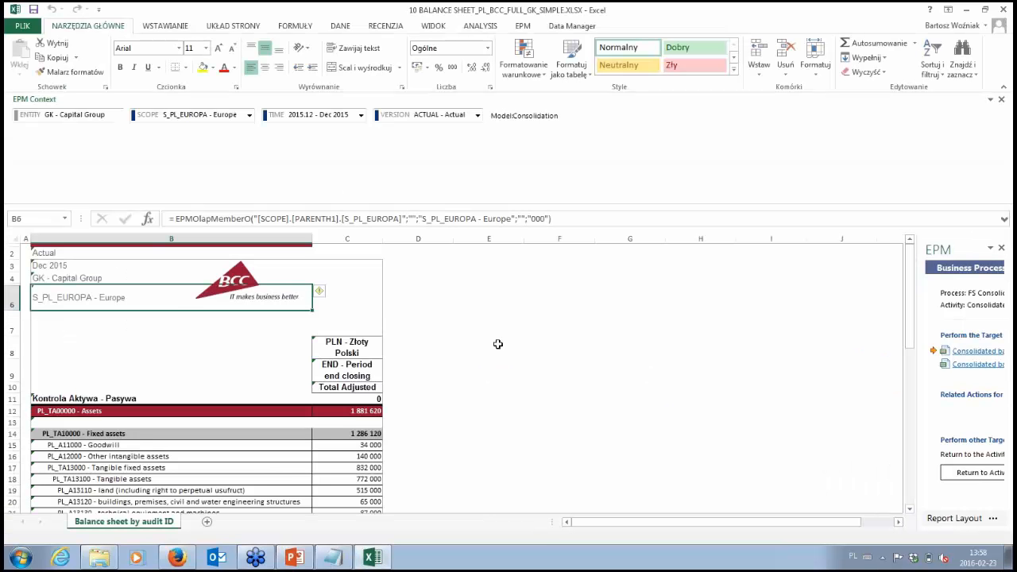
# Step: Examine the balance sheet's entity, scope, currency and flow headings and its assets-versus-liabilities control row
pyautogui.click(89, 280)
pyautogui.click(84, 297)
pyautogui.click(347, 348)
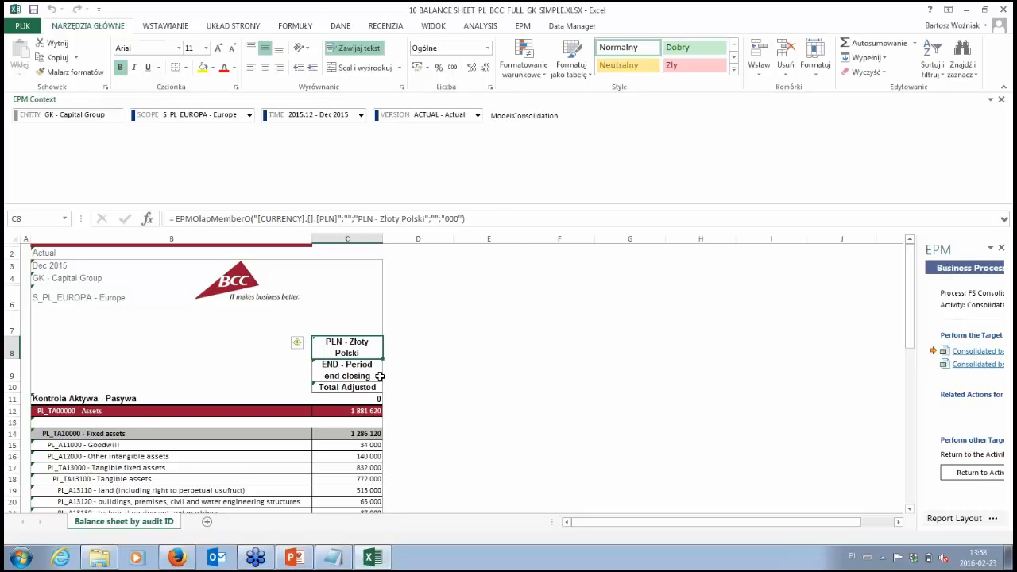
pyautogui.scroll(-1, 380, 376)
pyautogui.click(344, 347)
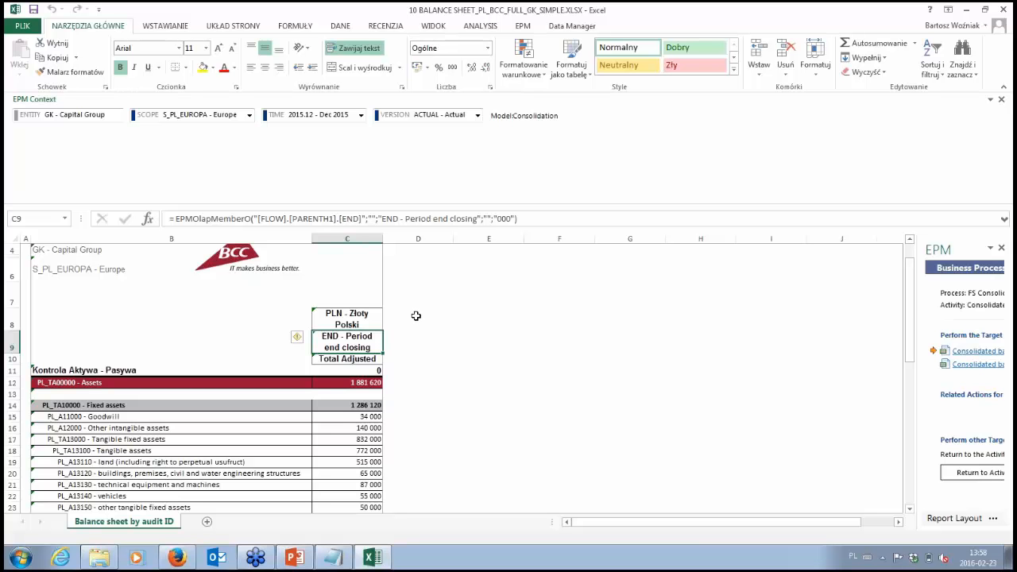
pyautogui.scroll(-3, 402, 318)
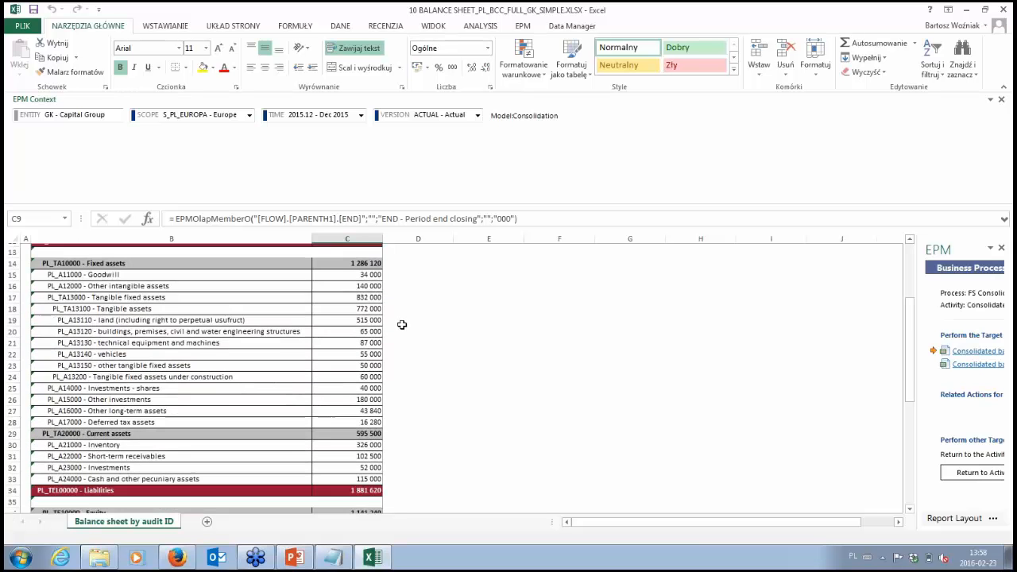
pyautogui.scroll(2, 396, 316)
pyautogui.click(370, 331)
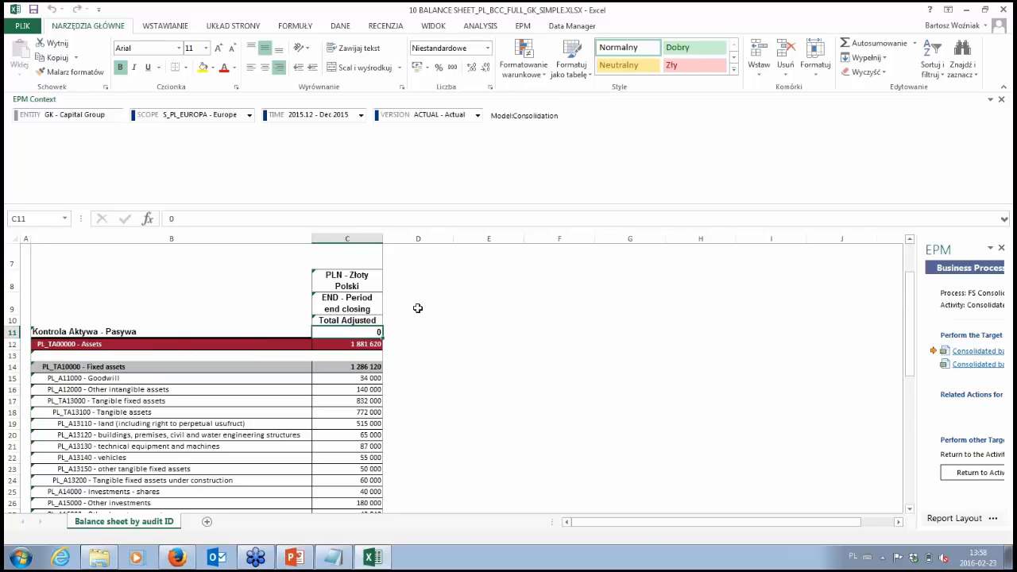
# Step: Review the asset, equity and liability lines, including non-controlling interest, and close the balance sheet workbook without saving
pyautogui.scroll(-1, 424, 317)
pyautogui.scroll(-1, 425, 319)
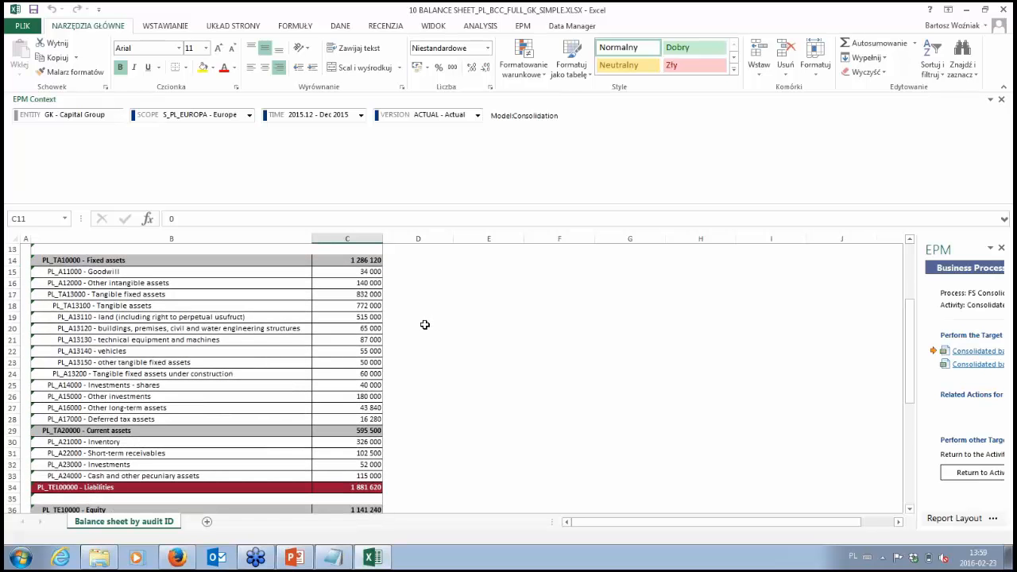
pyautogui.scroll(-2, 425, 325)
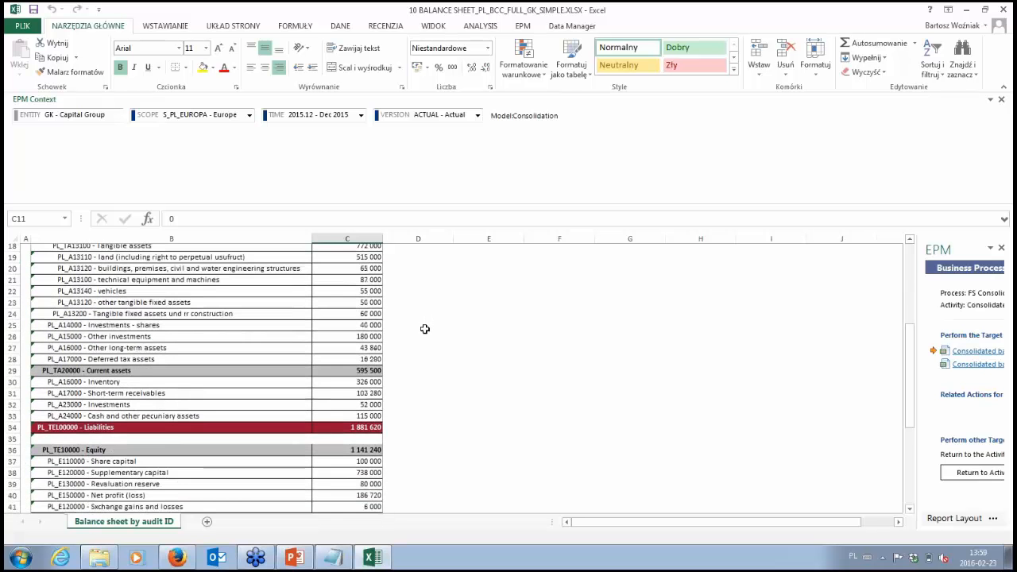
pyautogui.scroll(-1, 369, 429)
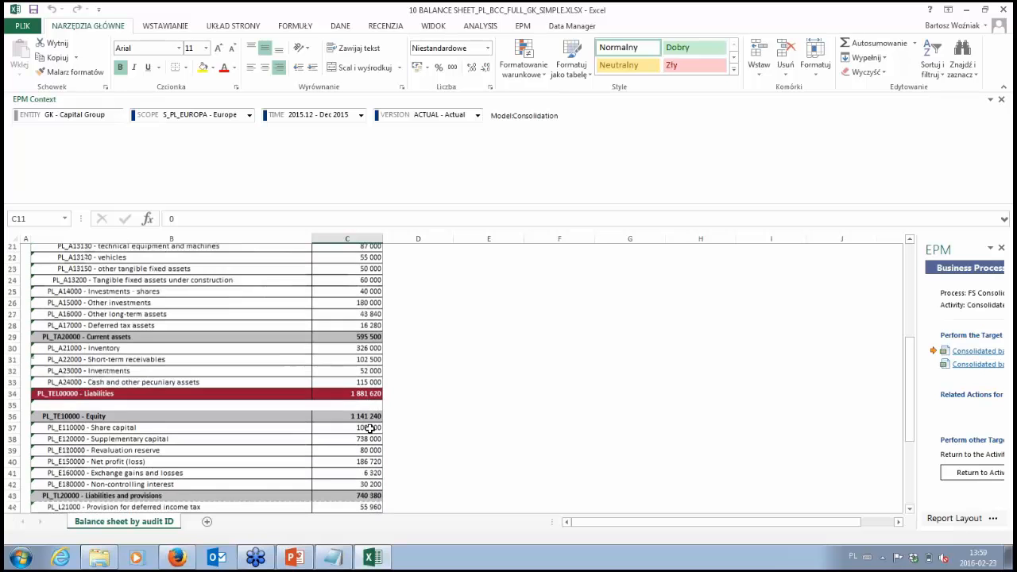
pyautogui.click(370, 476)
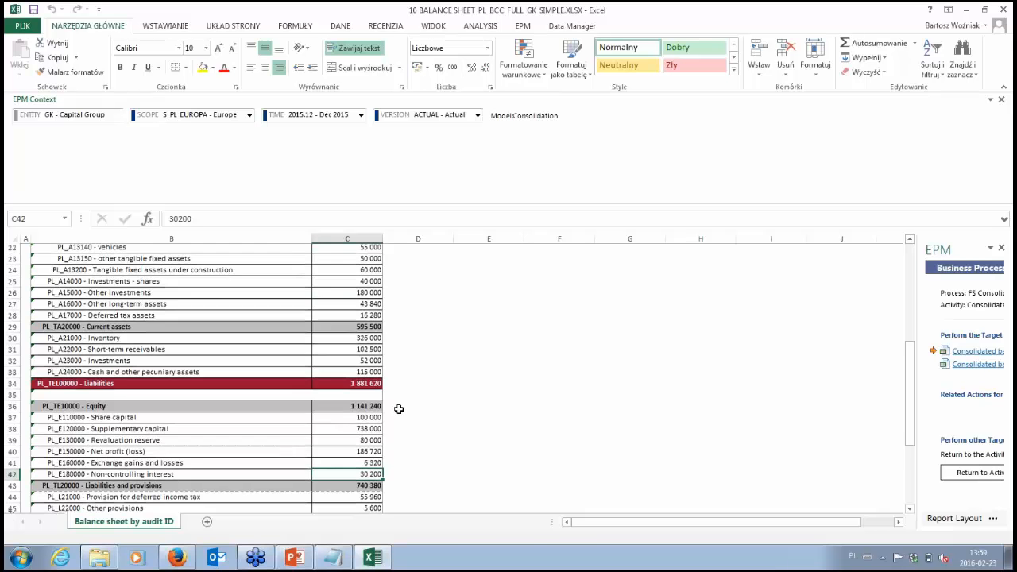
pyautogui.scroll(-4, 398, 411)
pyautogui.click(1006, 9)
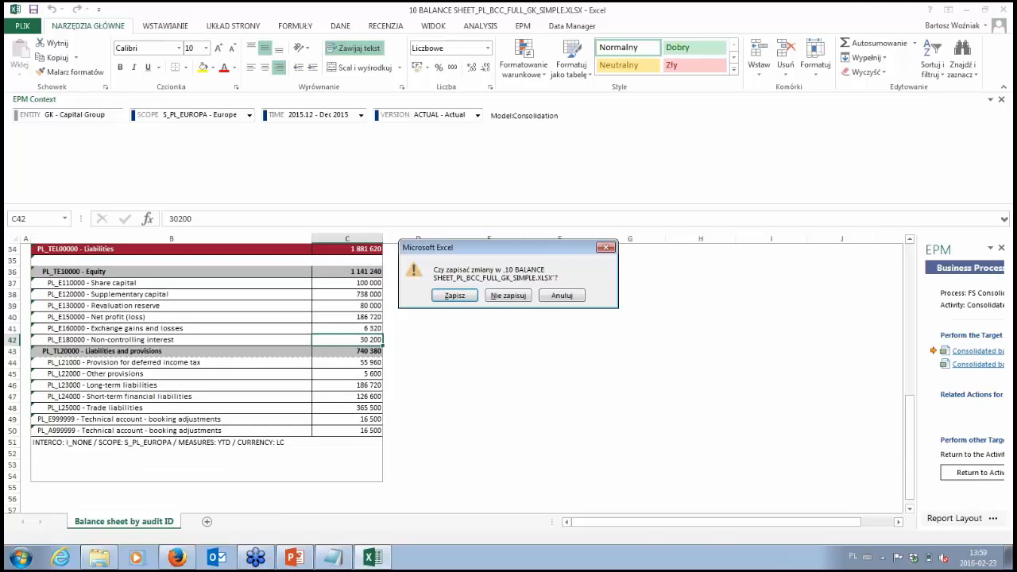
pyautogui.click(508, 295)
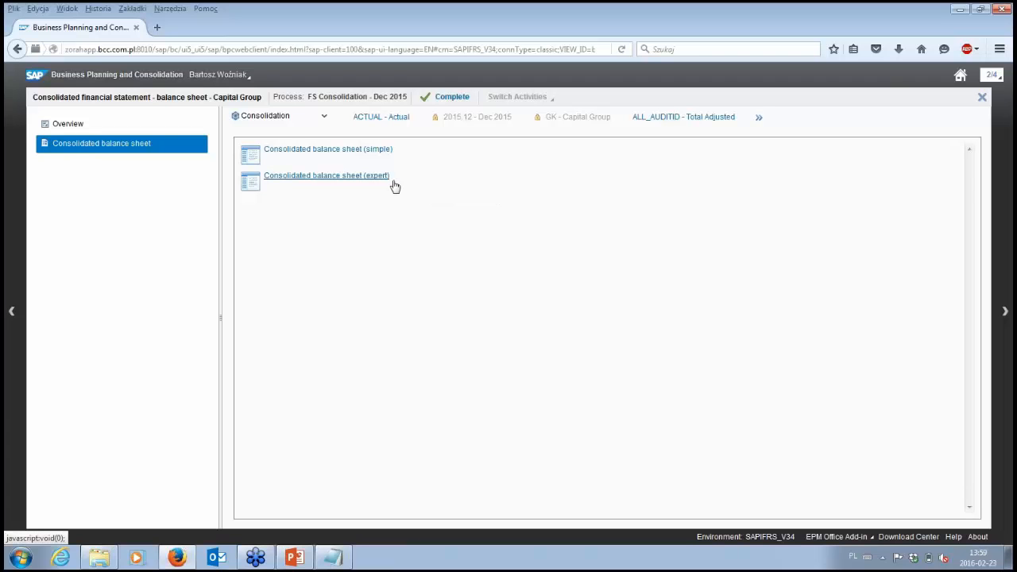
# Step: Complete the Consolidated financial statement - balance sheet activity without a comment and close its workspace
pyautogui.click(446, 101)
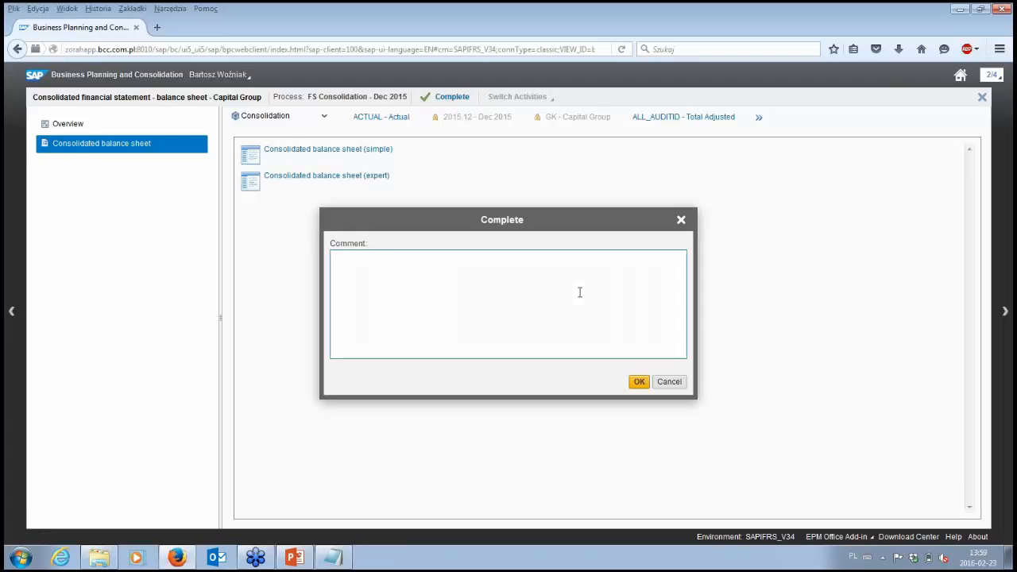
pyautogui.click(639, 382)
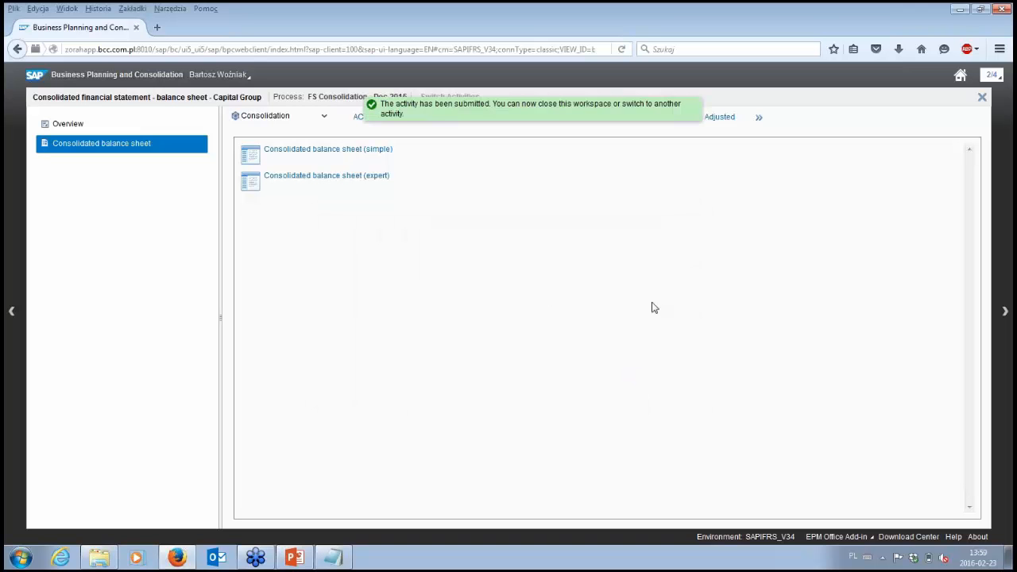
pyautogui.click(983, 100)
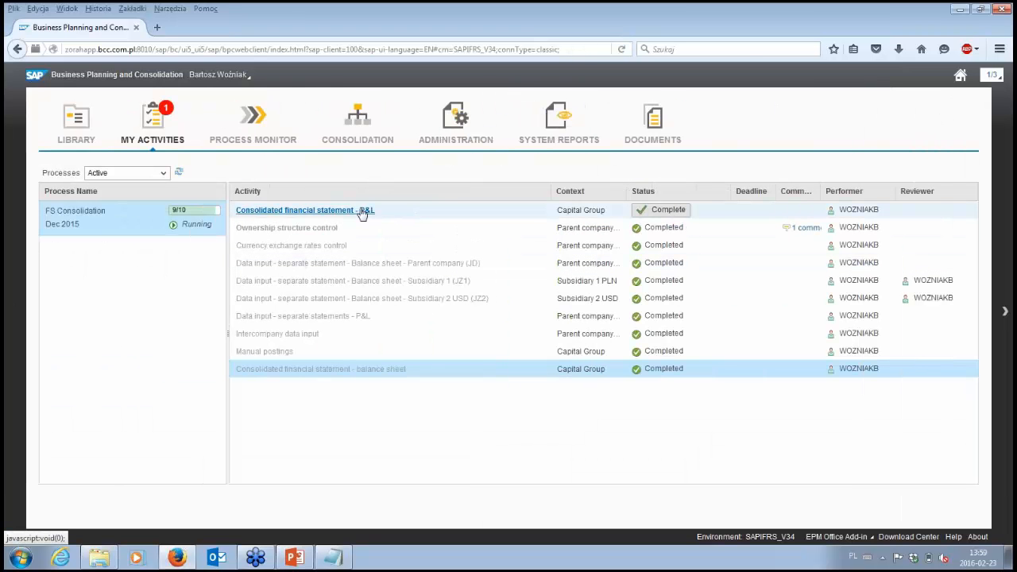
# Step: Open the Consolidated P&L report from the Consolidated financial statement - P&L activity
pyautogui.click(362, 212)
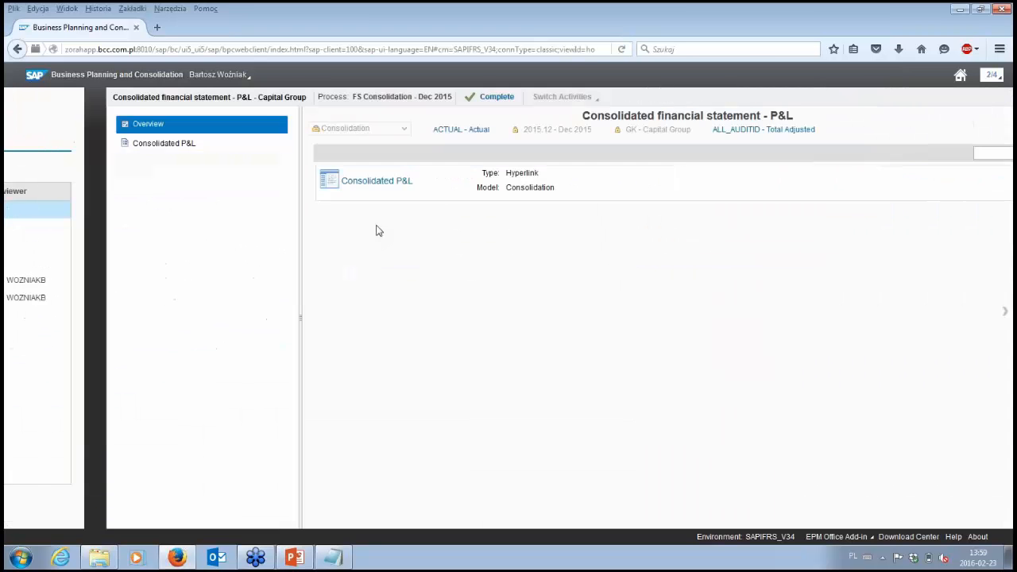
pyautogui.click(311, 183)
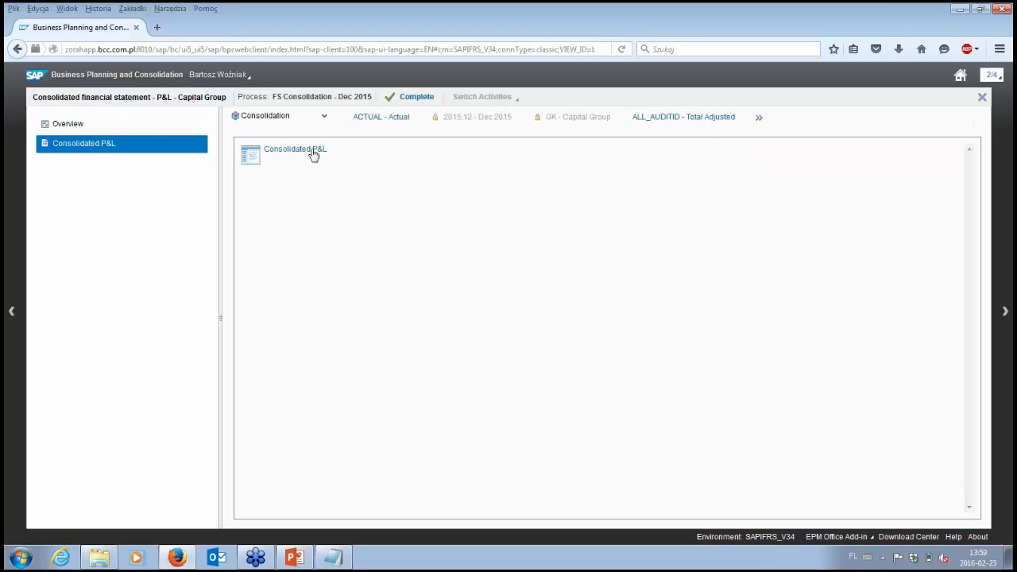
pyautogui.click(313, 154)
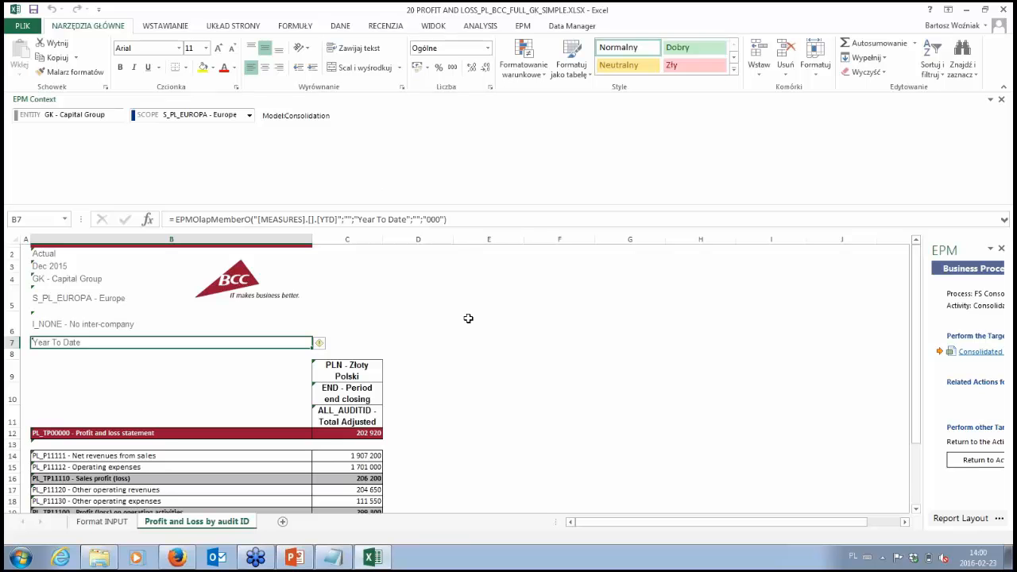
# Step: Examine the consolidated profit and loss report's lines from net revenues to net profit and its entity, scope and intercompany headings
pyautogui.scroll(-2, 477, 297)
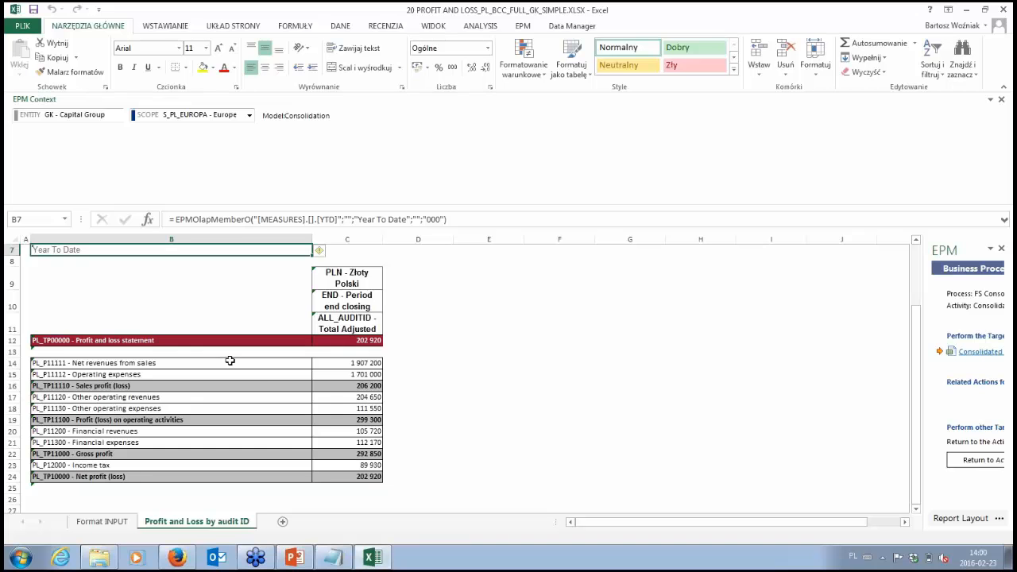
pyautogui.moveTo(229, 359); pyautogui.dragTo(375, 477)
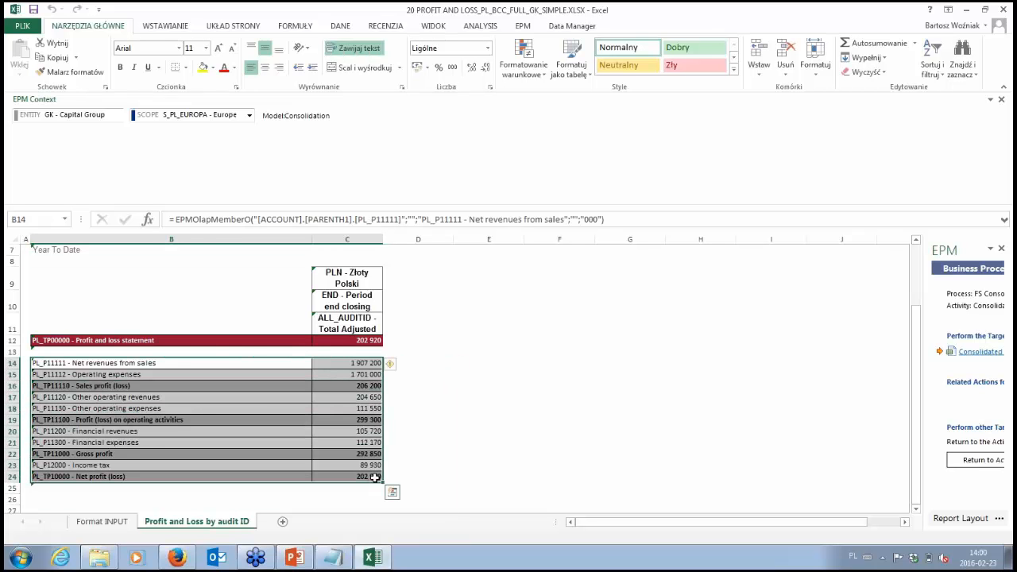
pyautogui.click(324, 341)
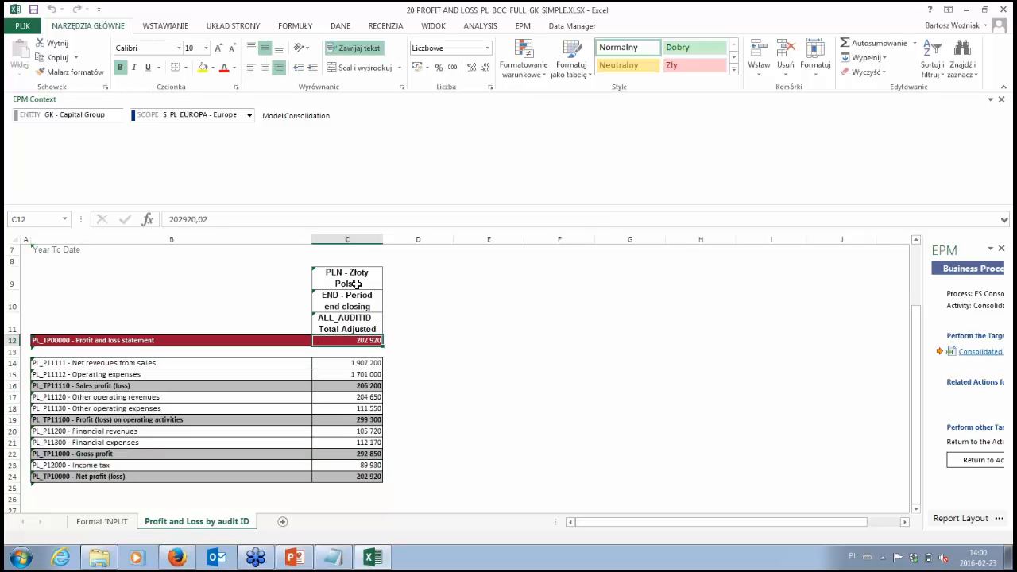
pyautogui.scroll(1, 141, 277)
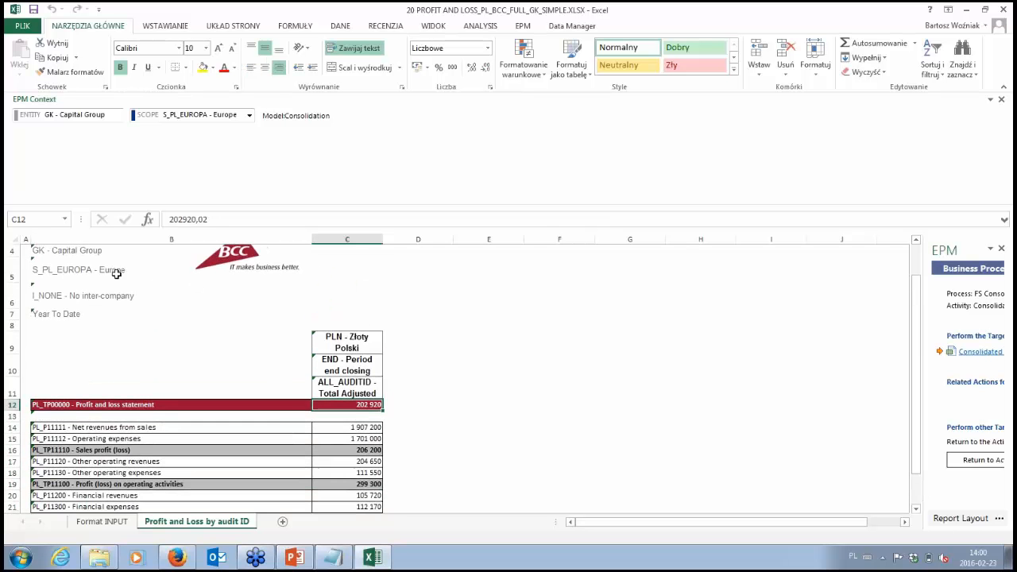
pyautogui.moveTo(85, 250); pyautogui.dragTo(275, 291)
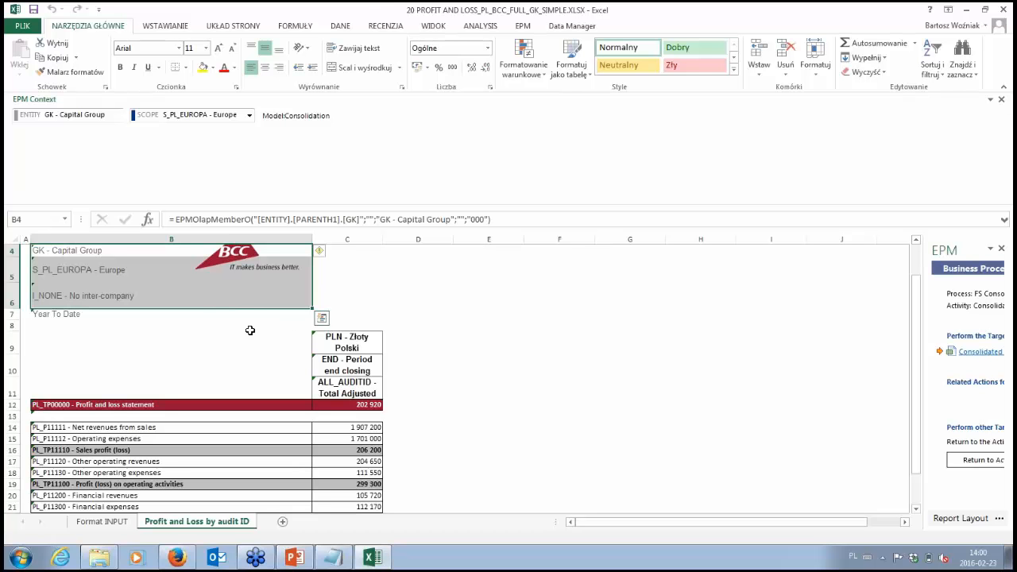
pyautogui.moveTo(250, 330); pyautogui.dragTo(388, 501)
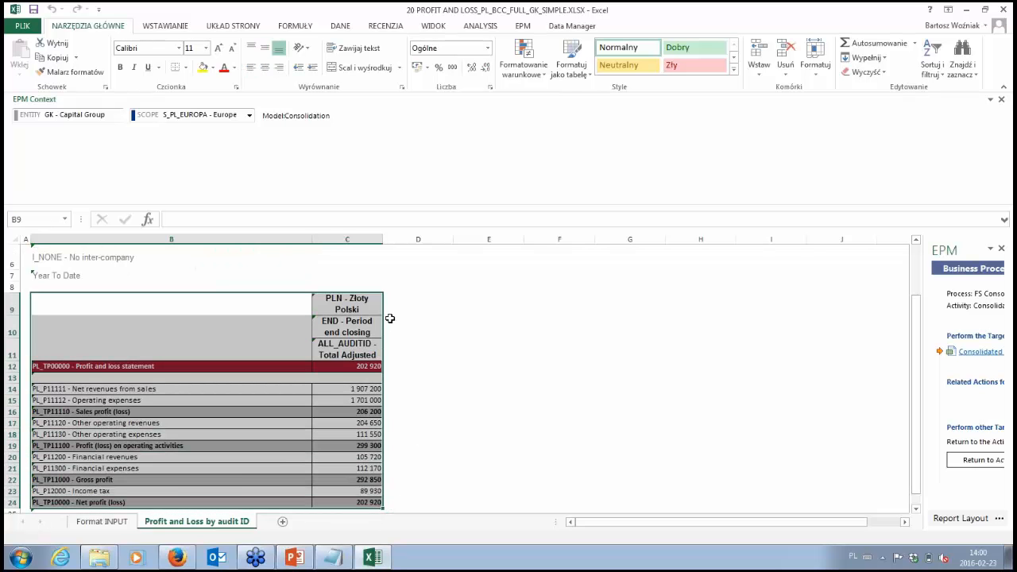
# Step: Close the consolidated profit and loss workbook without saving its changes
pyautogui.click(390, 304)
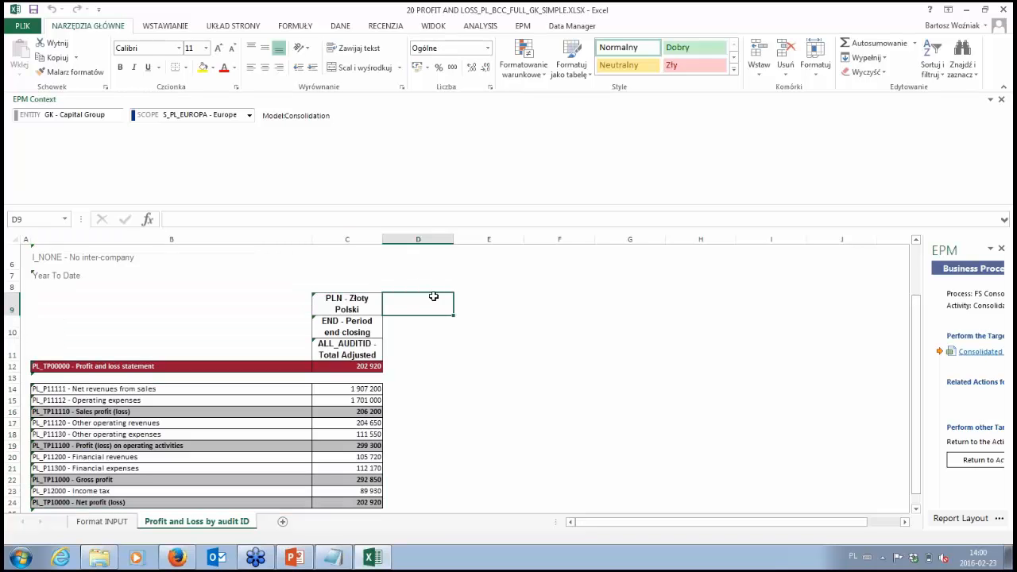
pyautogui.click(1005, 10)
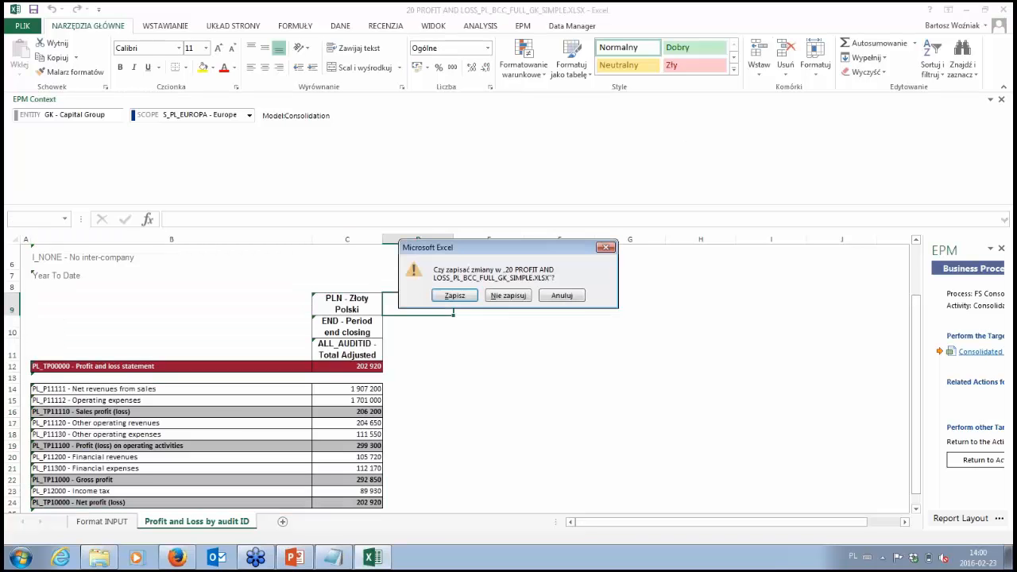
pyautogui.click(509, 295)
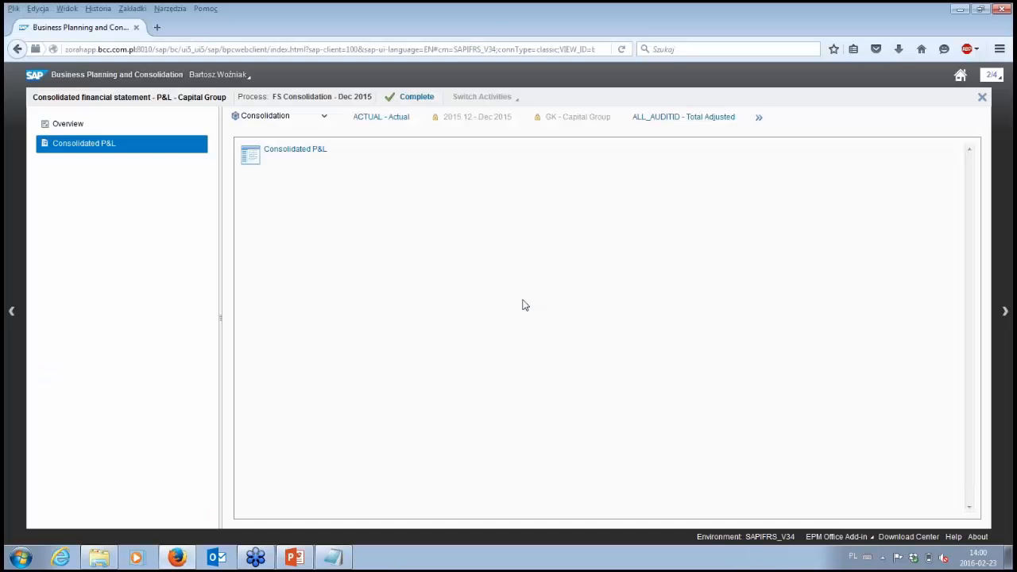
# Step: Complete the Consolidated financial statement - P&L activity without a comment and close its workspace
pyautogui.click(418, 100)
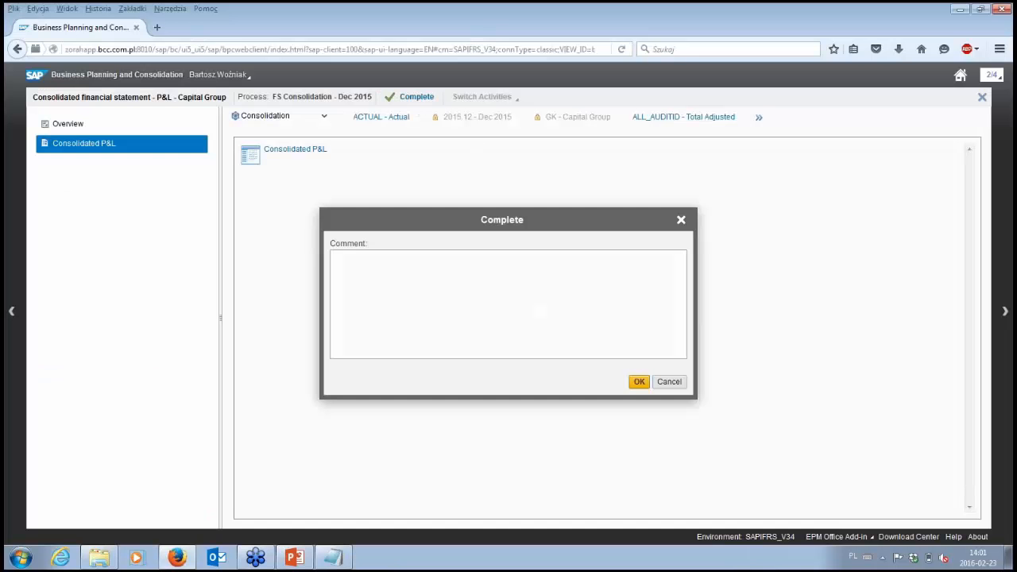
pyautogui.click(636, 382)
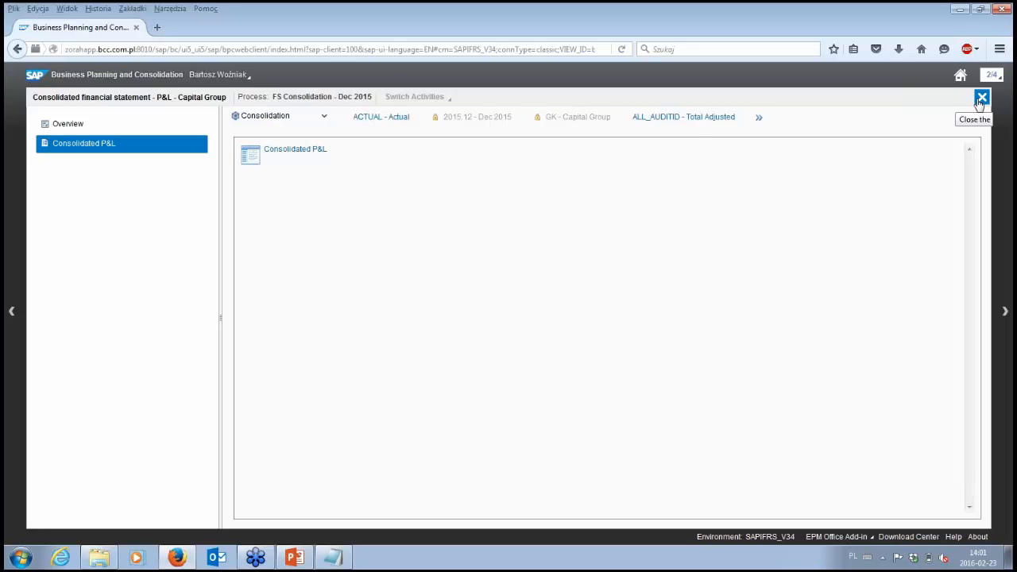
pyautogui.click(980, 101)
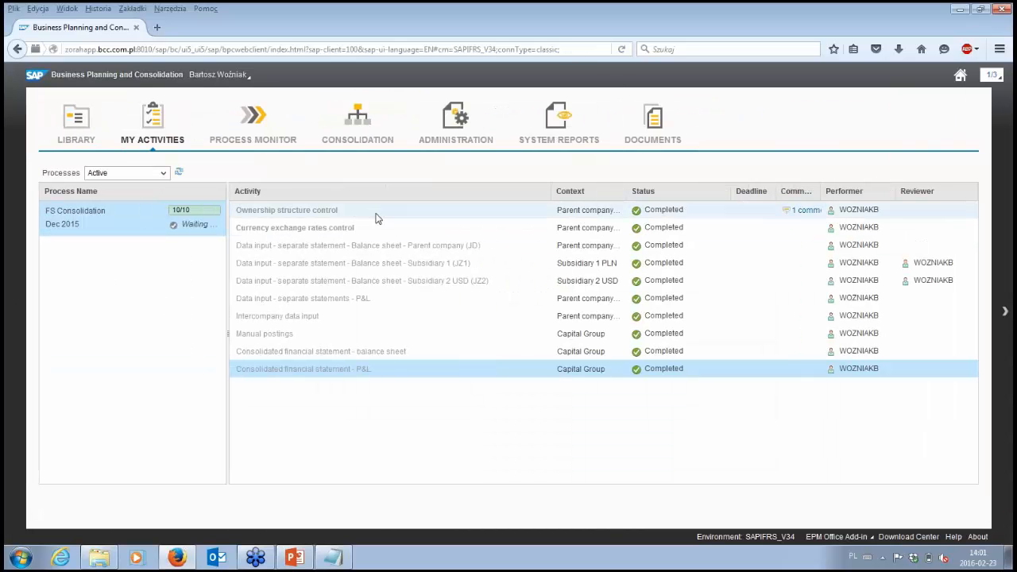
# Step: Check the status and progress of the FS Consolidation Dec 2015 process in its details and in the process monitor
pyautogui.click(125, 222)
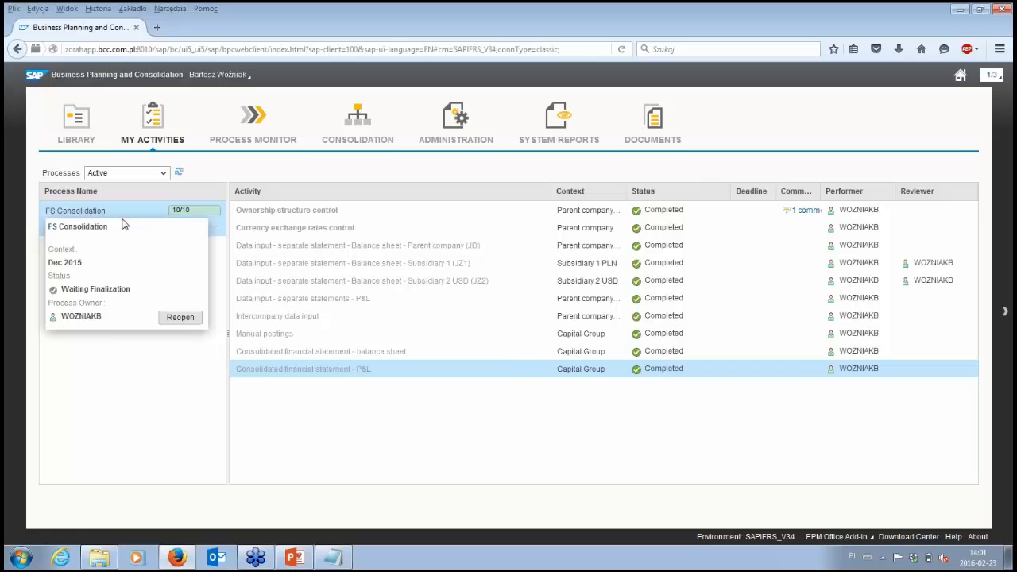
pyautogui.click(112, 342)
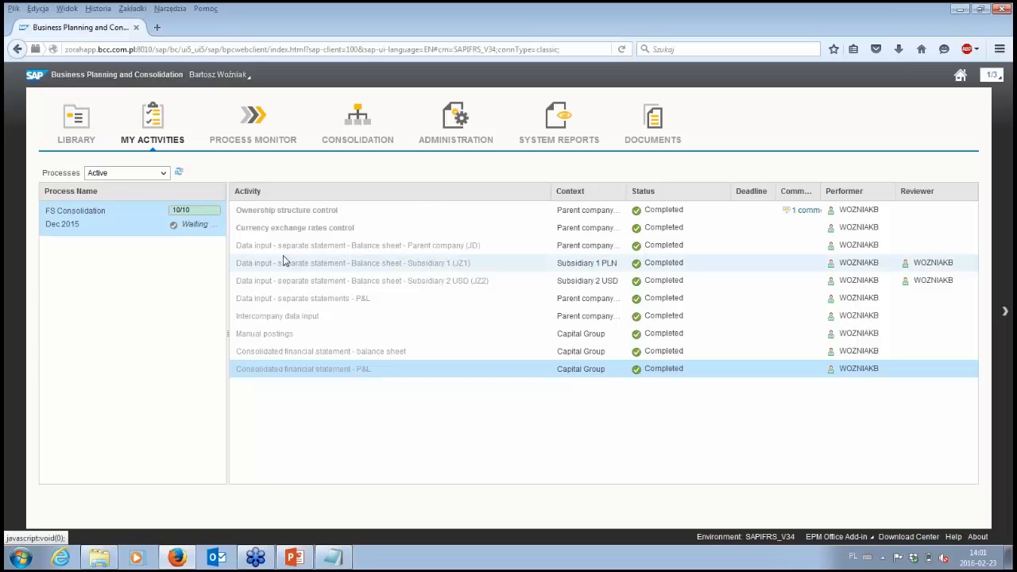
pyautogui.click(453, 145)
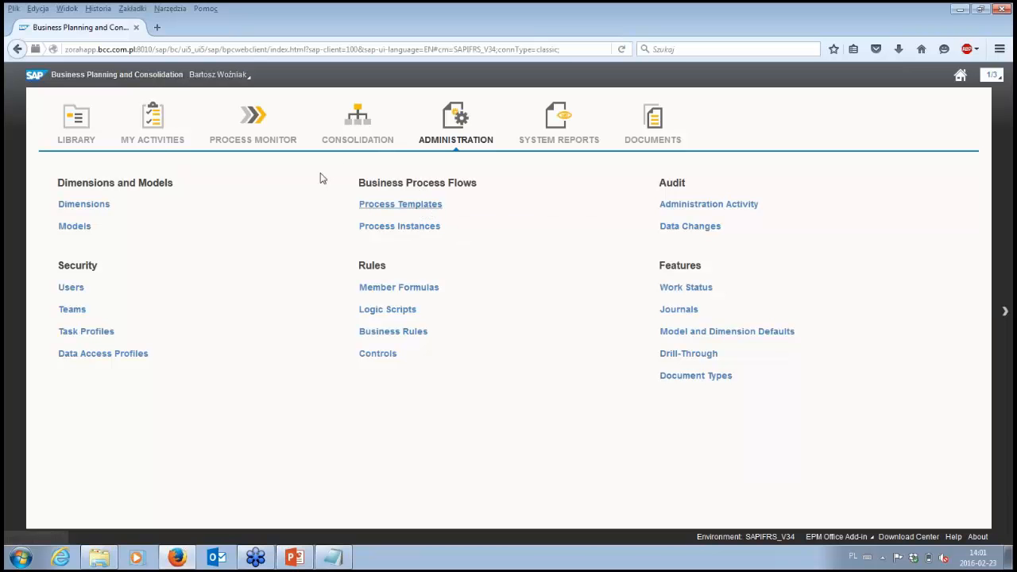
pyautogui.click(252, 141)
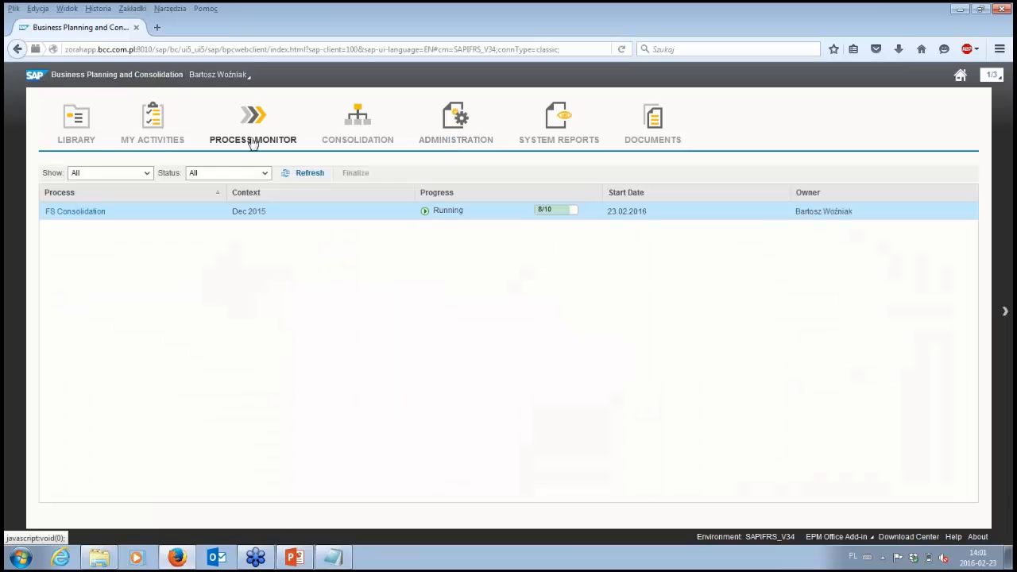
pyautogui.click(157, 140)
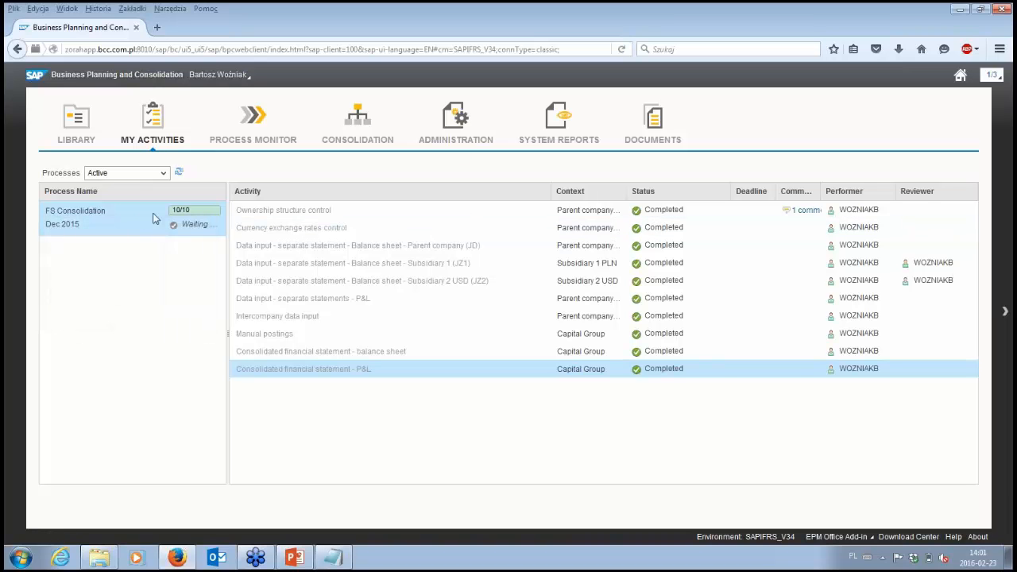
pyautogui.moveTo(136, 218)
# Step: Begin a new business process flow instance based on the first DEMO_V08 process above FS Consolidation
pyautogui.click(450, 146)
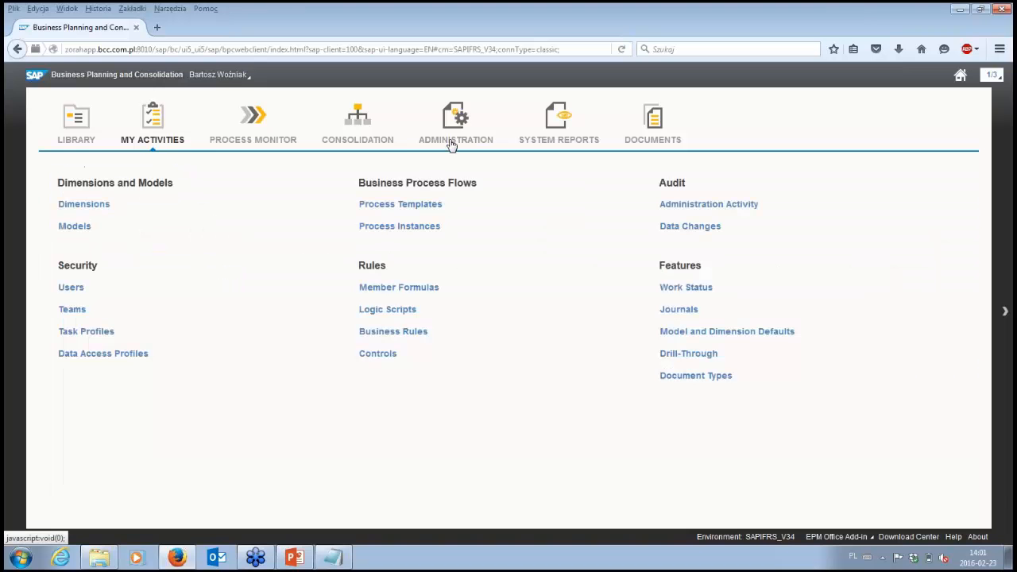
pyautogui.click(422, 229)
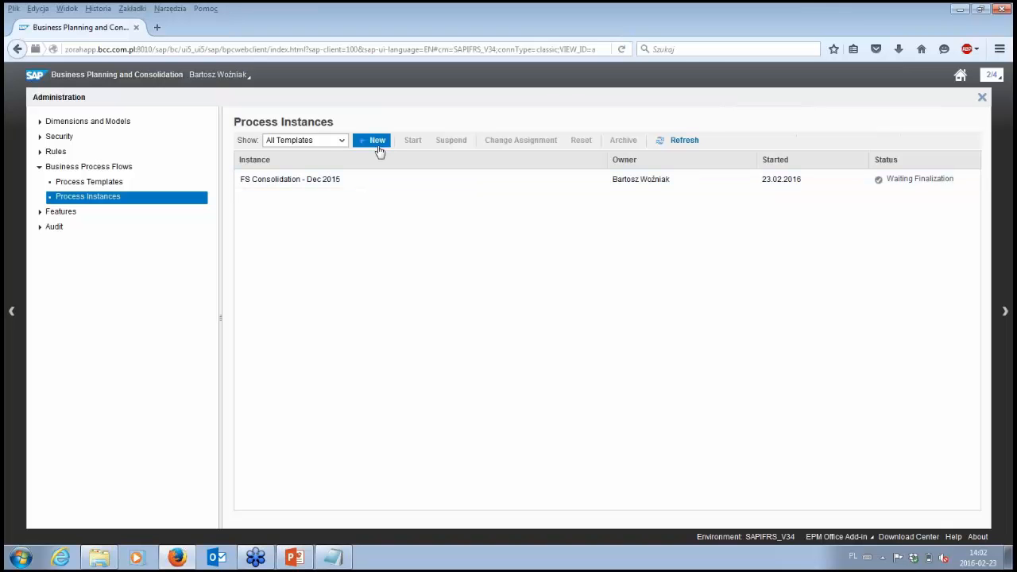
pyautogui.click(377, 142)
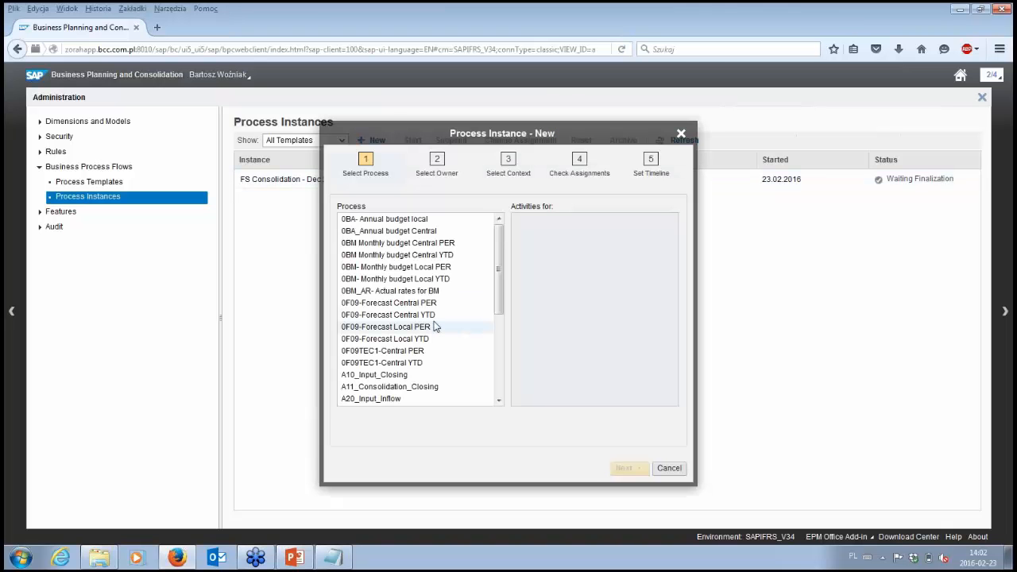
pyautogui.scroll(-4, 435, 327)
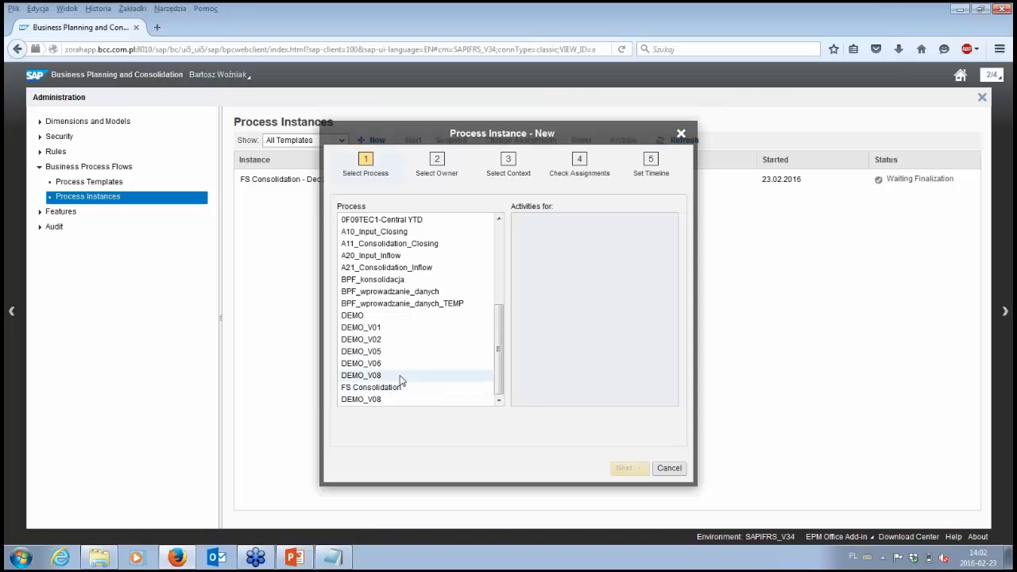
pyautogui.click(402, 380)
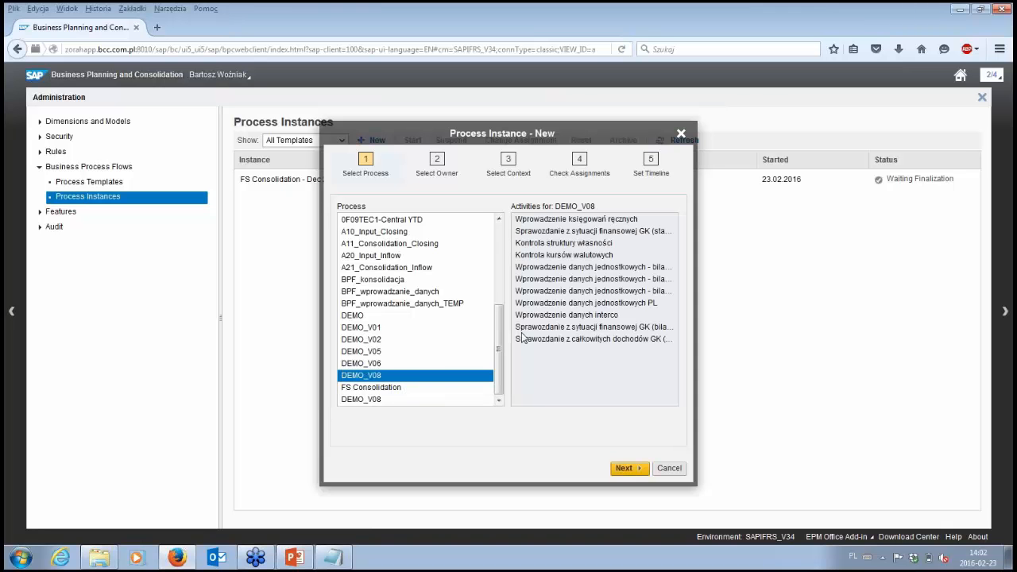
pyautogui.click(624, 471)
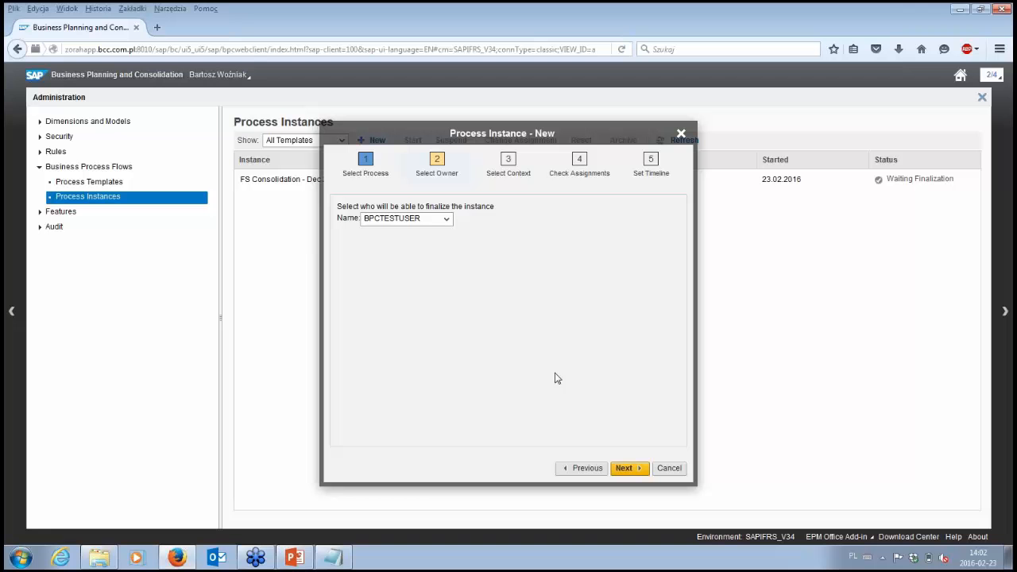
# Step: Assign the signed-in user as the owner who can finalize the new DEMO_V08 instance
pyautogui.click(445, 220)
pyautogui.scroll(-1, 446, 266)
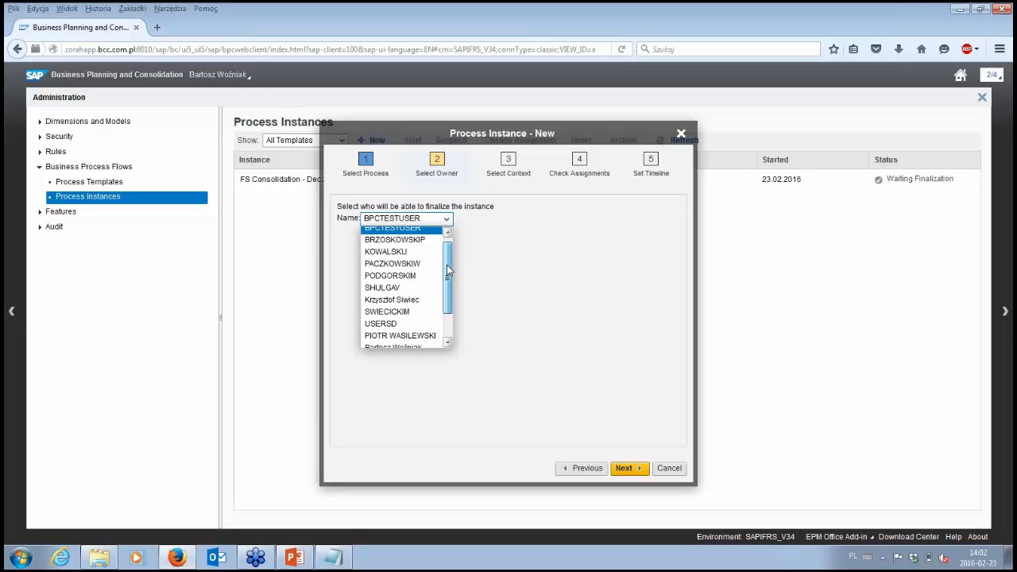
pyautogui.scroll(-2, 447, 266)
pyautogui.click(426, 322)
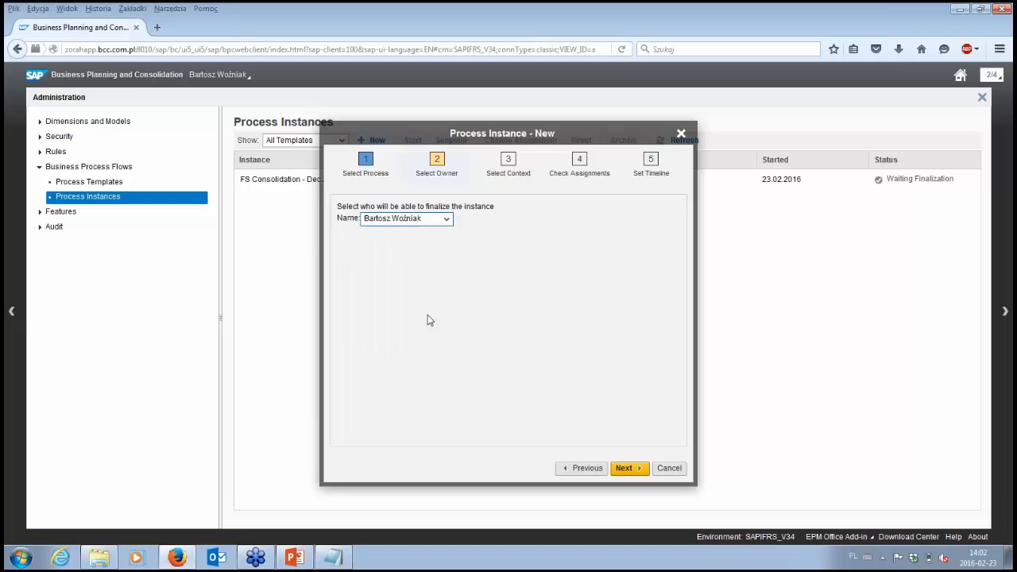
pyautogui.click(625, 468)
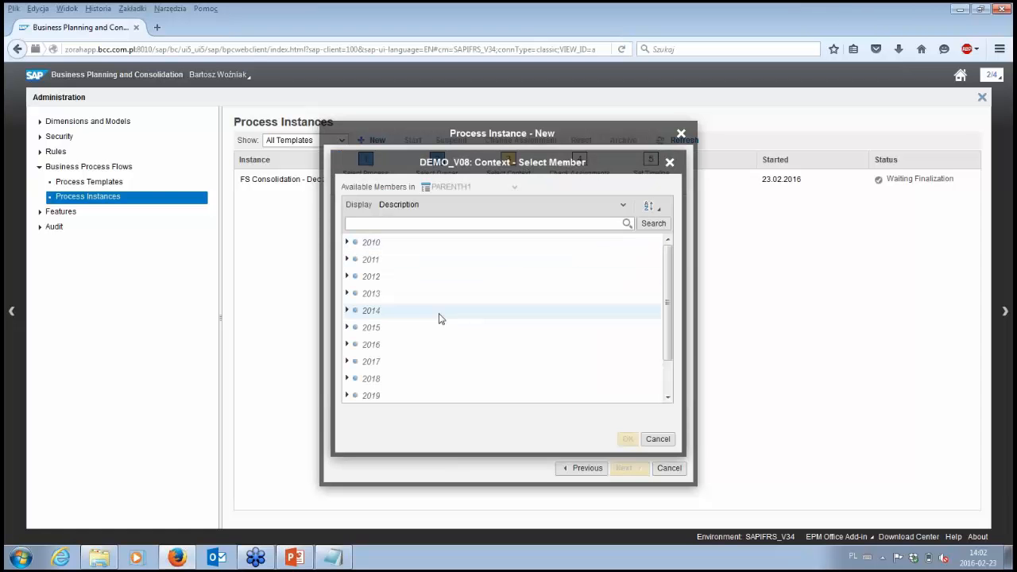
# Step: Set the time context of the new DEMO_V08 instance to Dec 2015 from Q4 2015
pyautogui.click(347, 328)
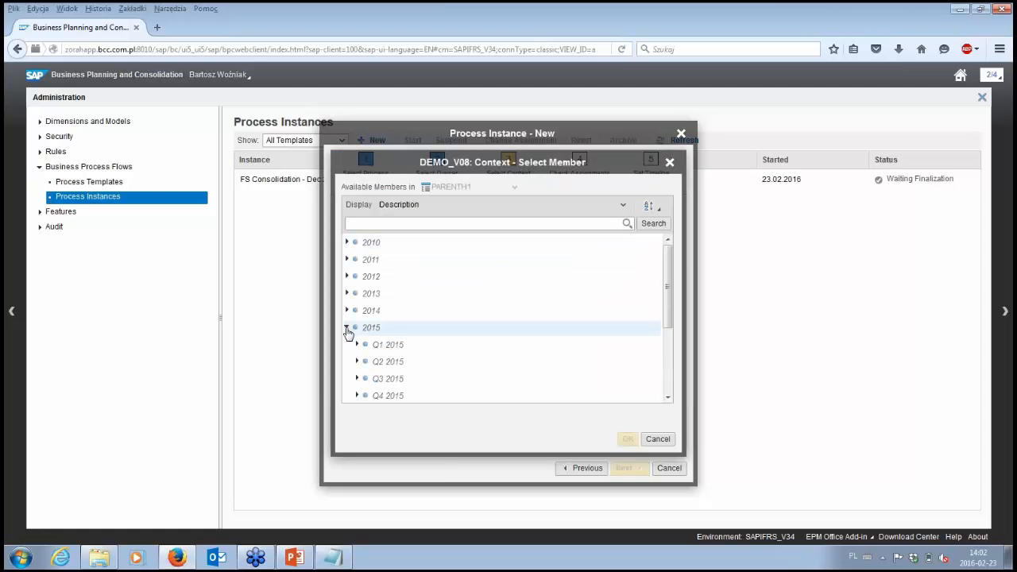
pyautogui.scroll(-2, 377, 335)
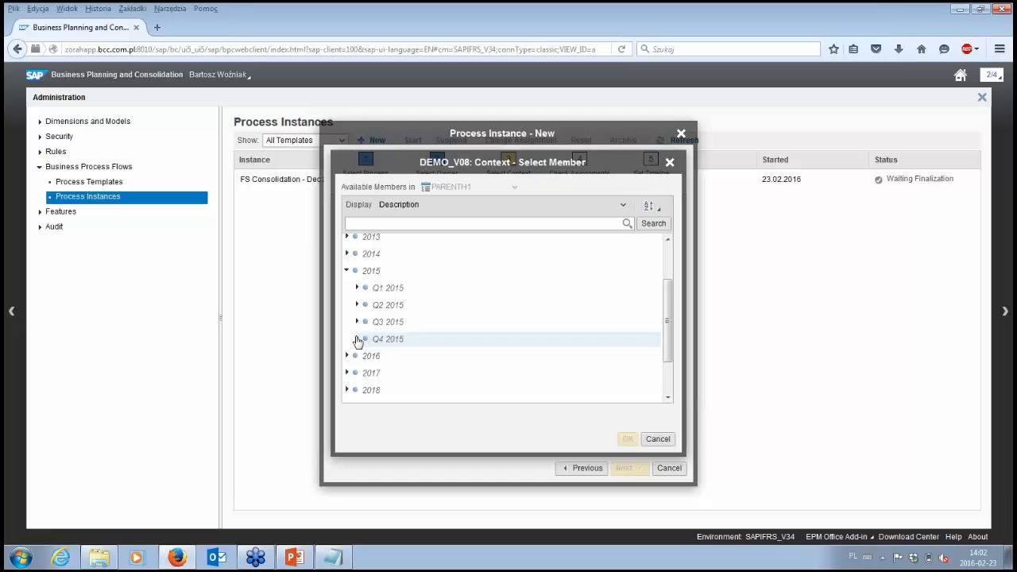
pyautogui.click(358, 339)
pyautogui.scroll(-2, 422, 336)
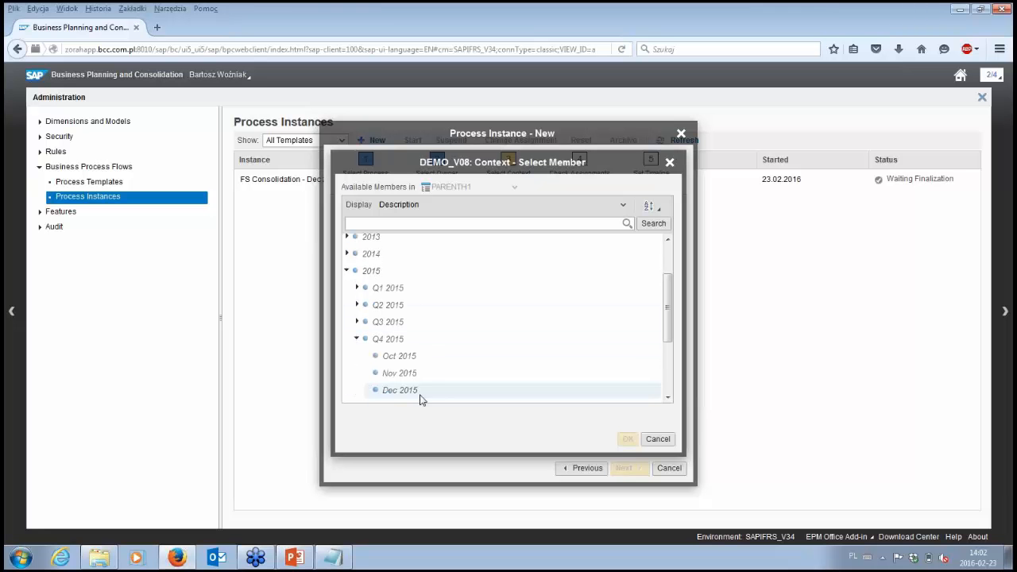
pyautogui.click(421, 390)
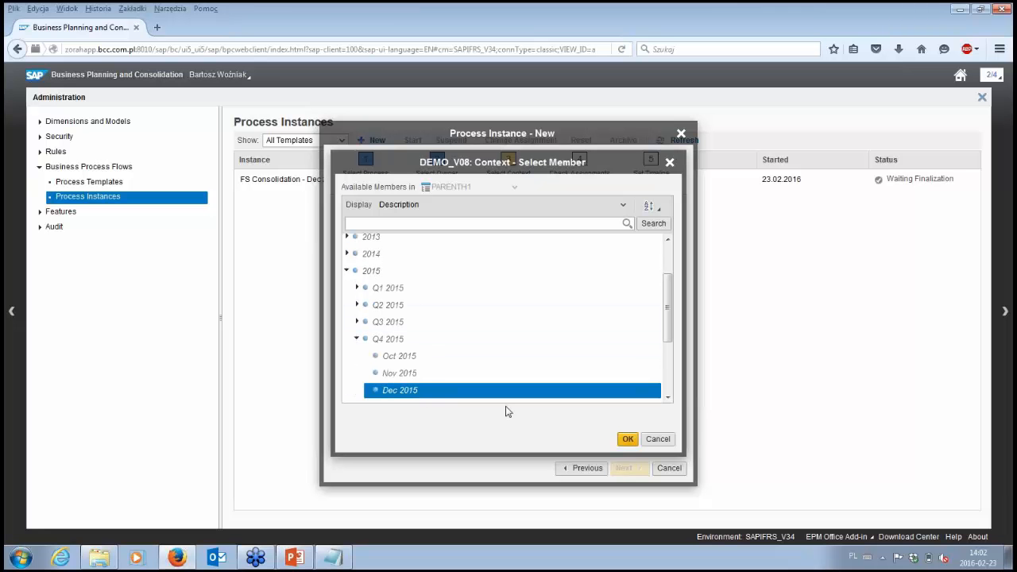
pyautogui.click(627, 440)
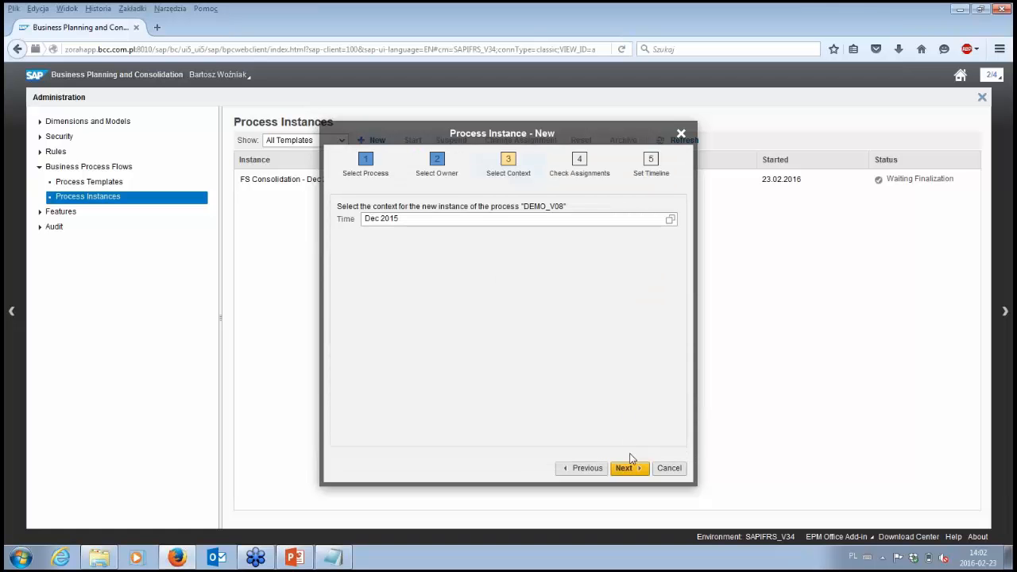
pyautogui.click(628, 469)
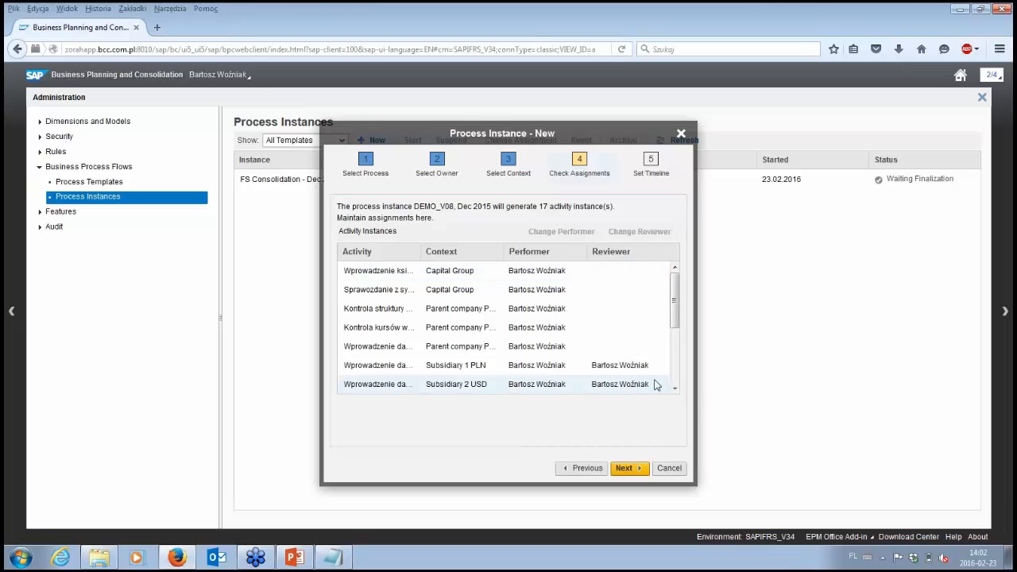
# Step: Keep the activity assignments, set the instance to start immediately with deadlines enabled, and finish creating it
pyautogui.click(628, 468)
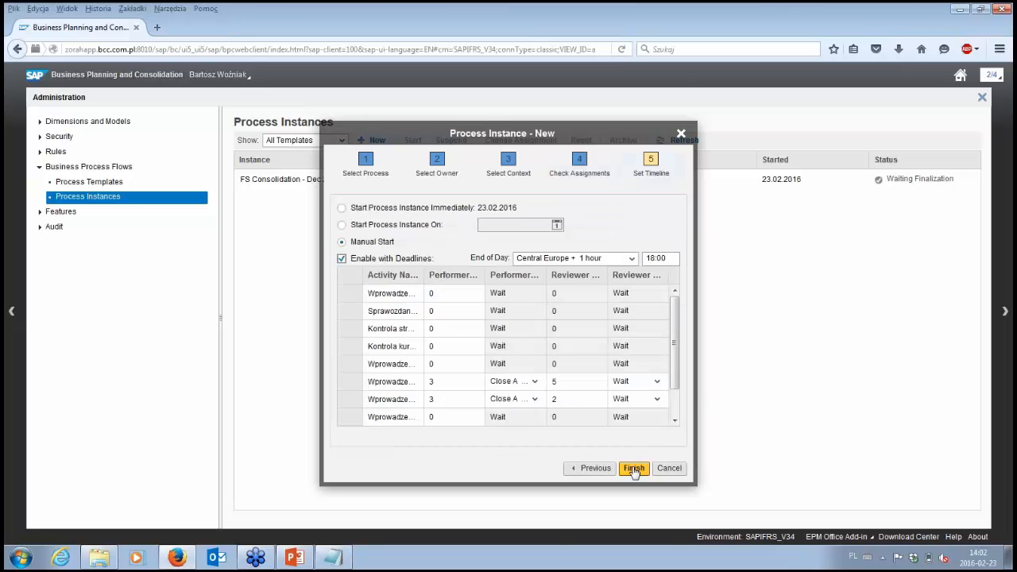
pyautogui.click(381, 209)
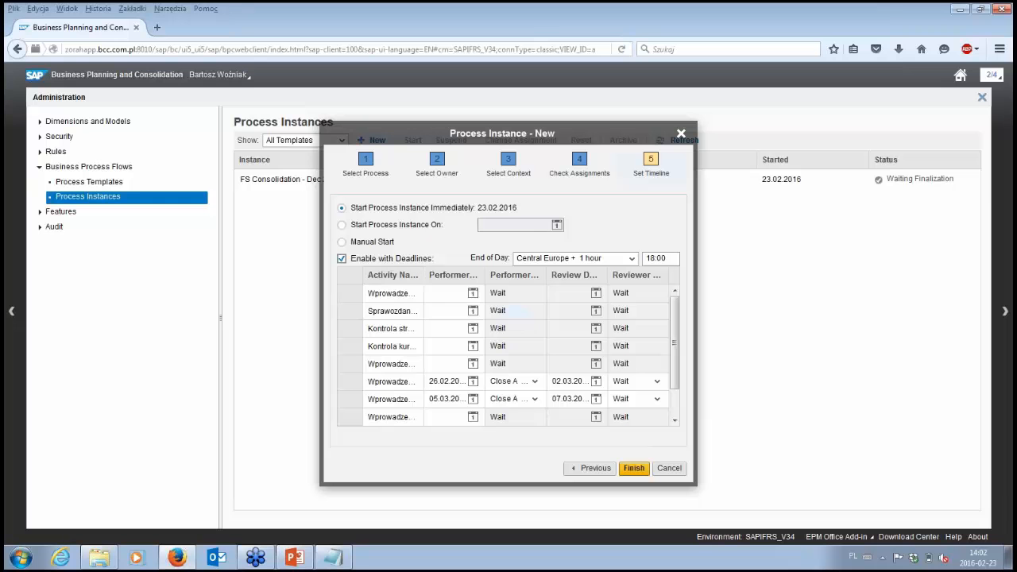
pyautogui.click(447, 293)
pyautogui.click(635, 470)
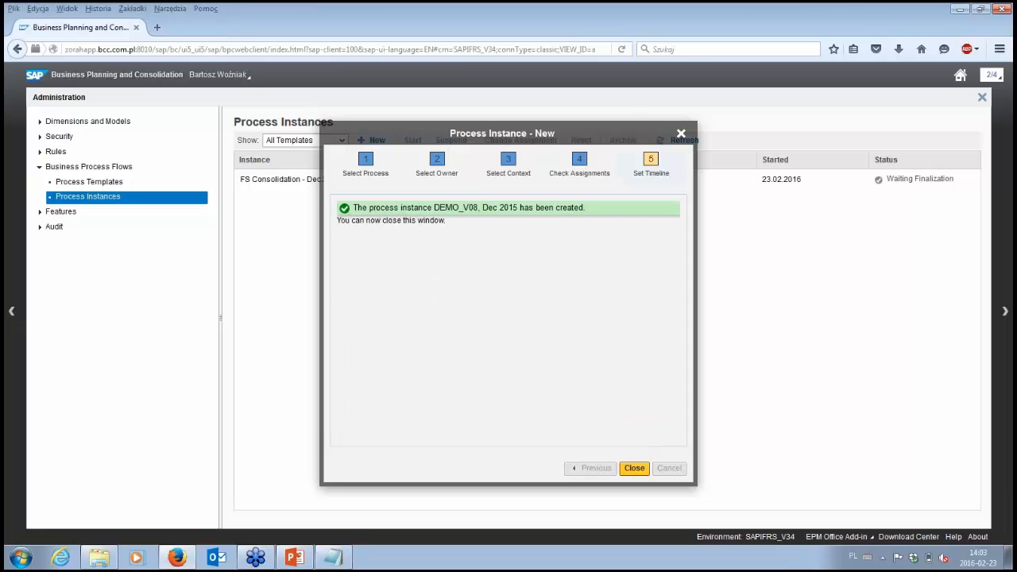
pyautogui.click(636, 469)
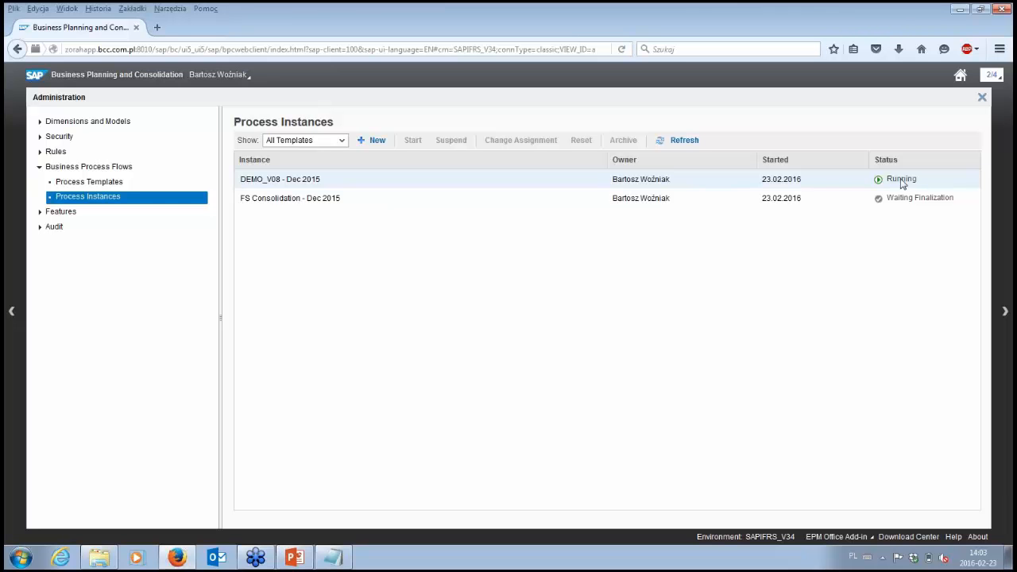
# Step: Refresh the personal activities' list of active processes and select the DEMO_V08 Dec 2015 process
pyautogui.click(960, 77)
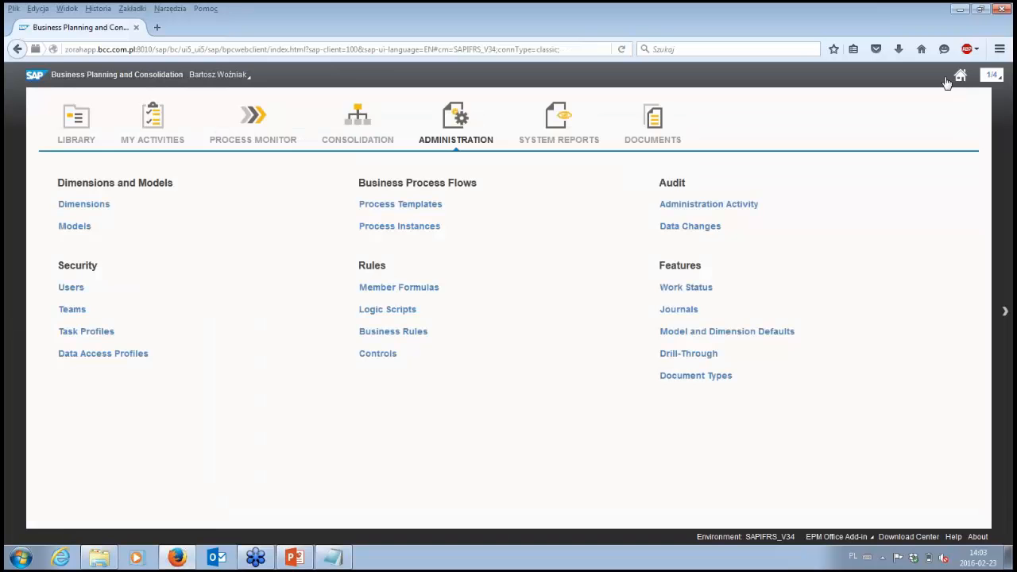
pyautogui.click(151, 142)
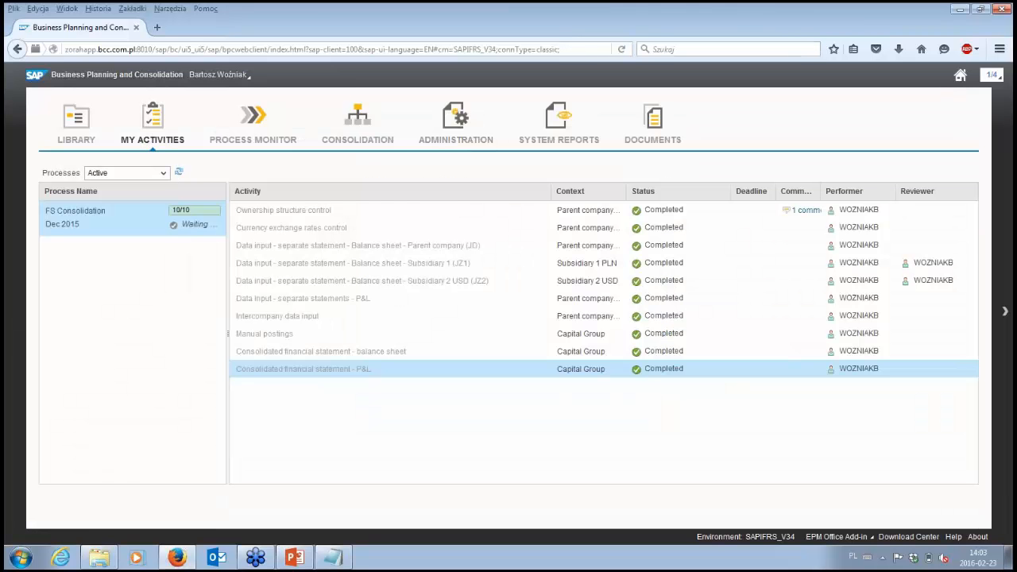
pyautogui.click(178, 172)
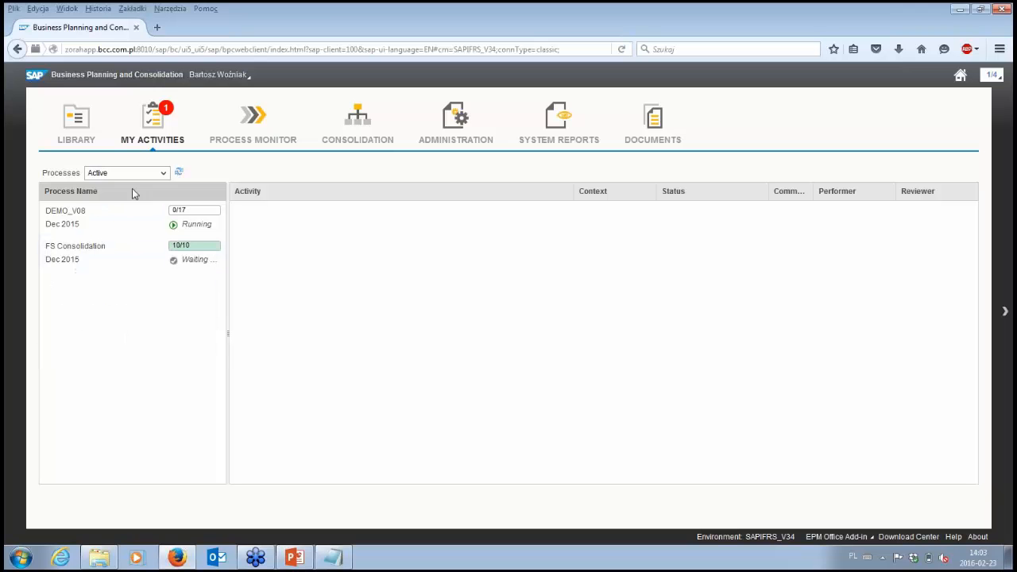
pyautogui.click(138, 263)
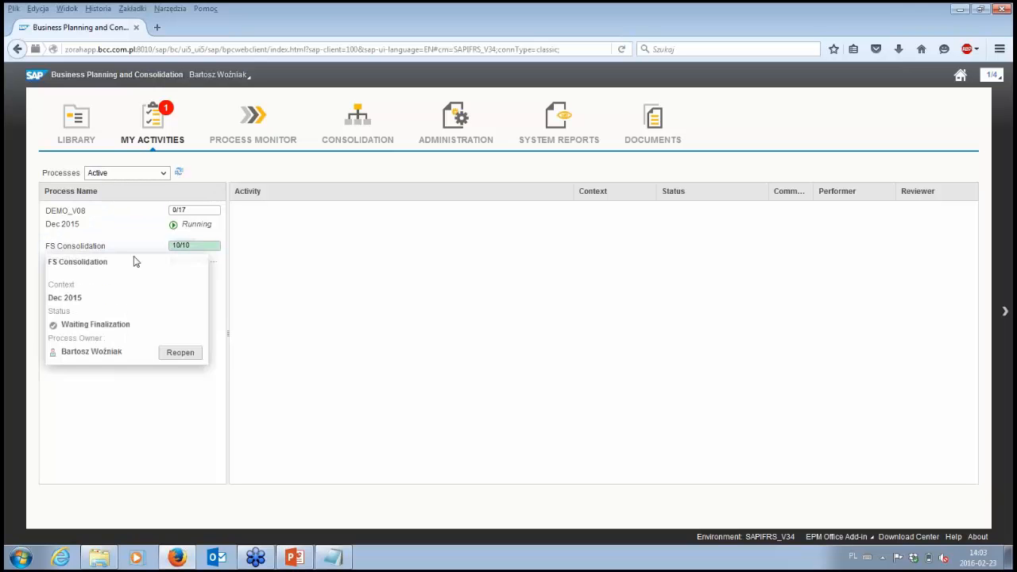
pyautogui.click(103, 224)
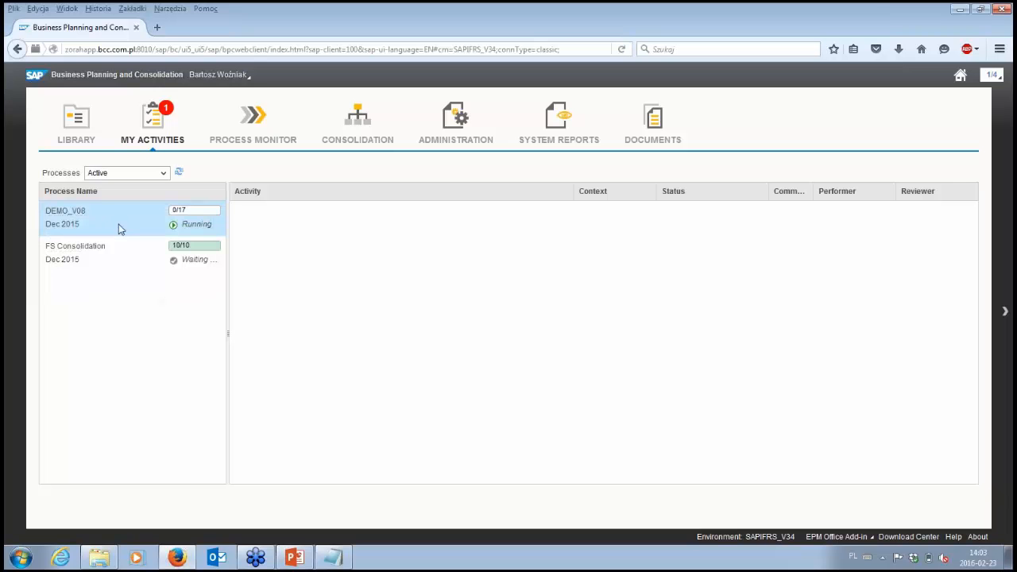